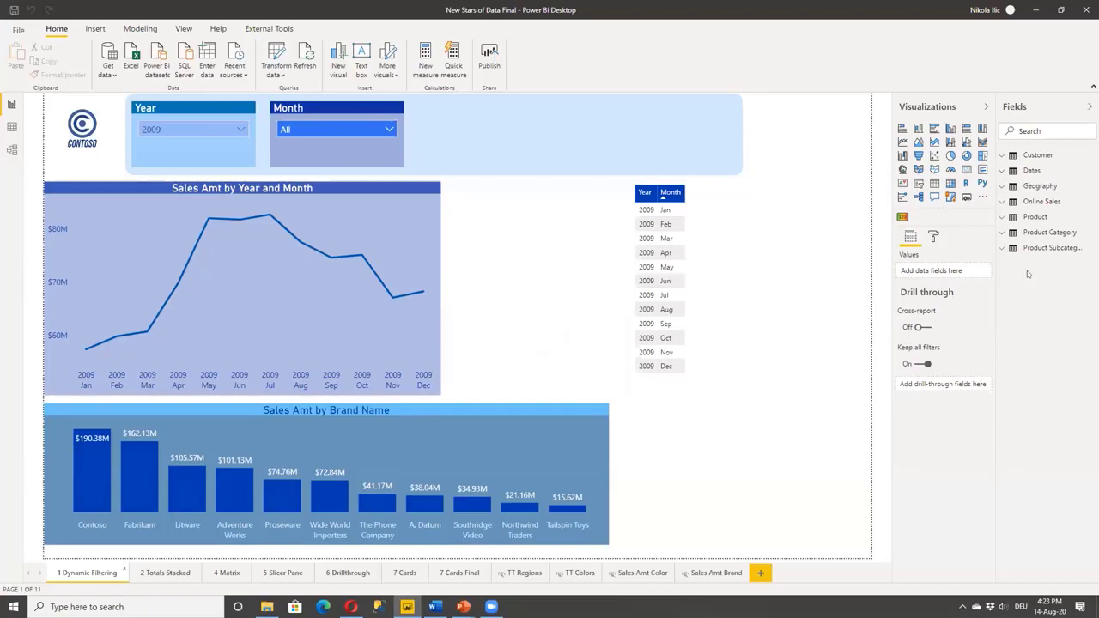
- Examine the DAX formulas of the Sales Amt and Sales Amt YTD measures in the Online Sales table
{"action": "left_click", "coordinate": [1002, 200]}
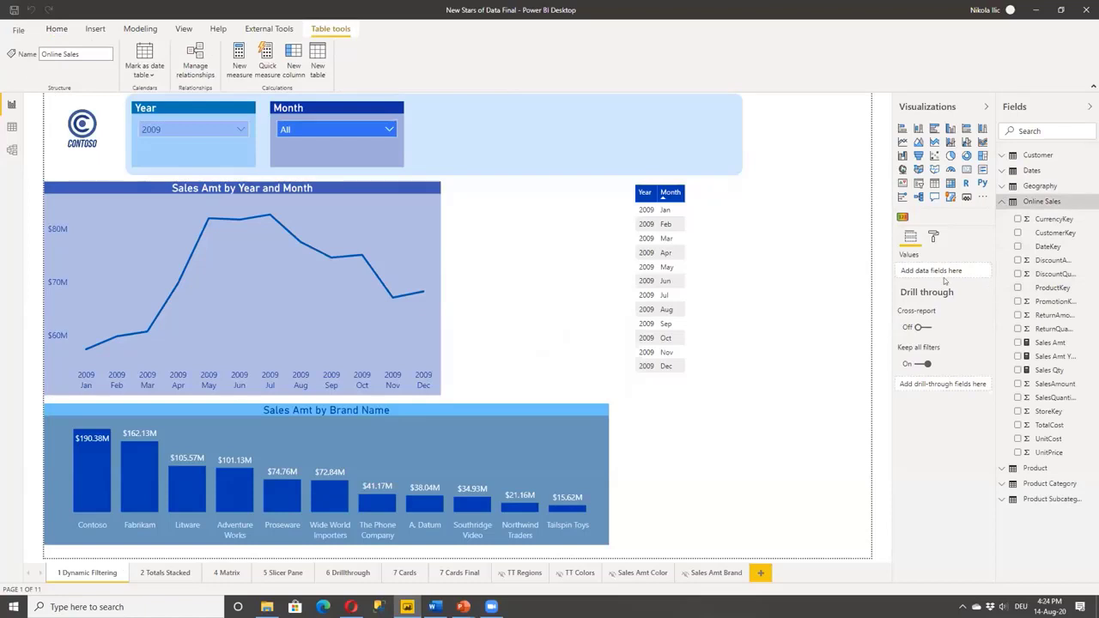
{"action": "left_click_drag", "start_coordinate": [994, 285], "coordinate": [920, 279]}
{"action": "left_click", "coordinate": [961, 343]}
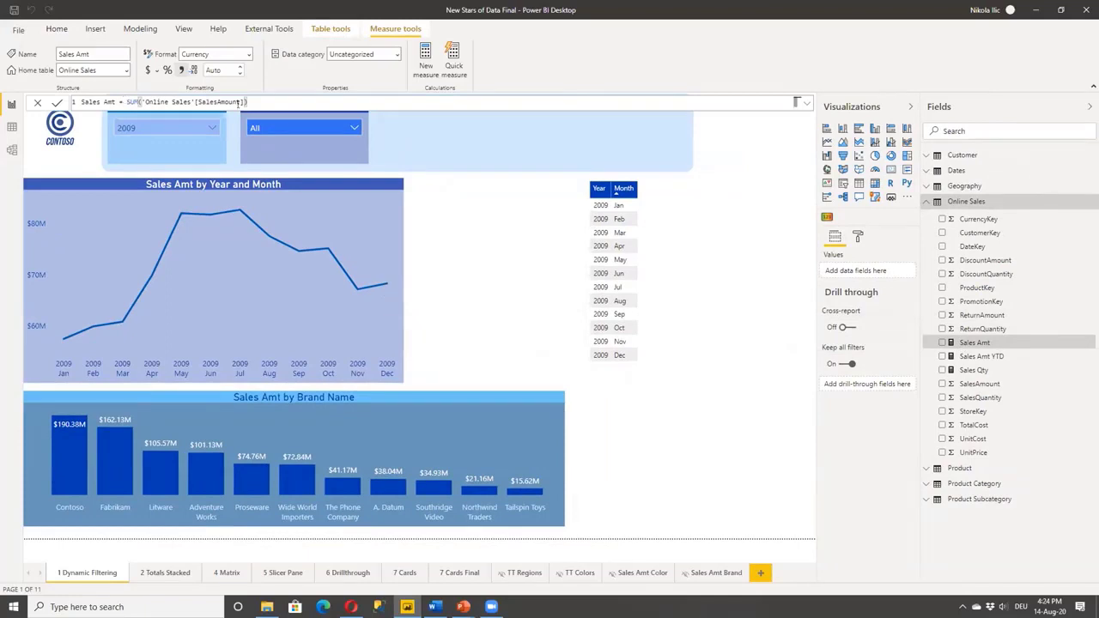
{"action": "key", "text": "Down"}
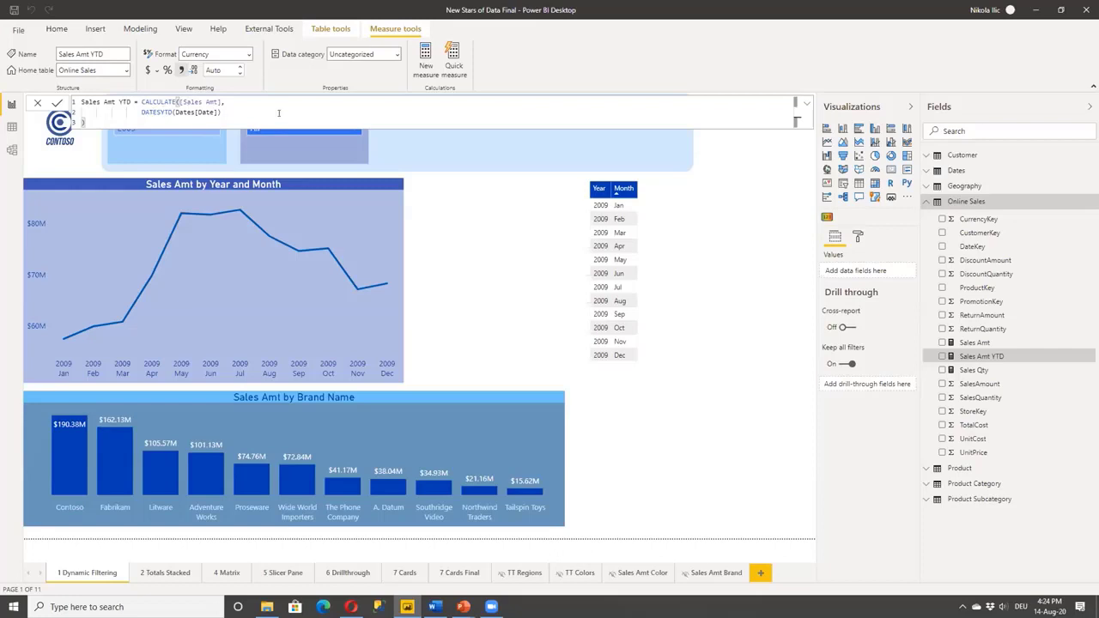
{"action": "left_click", "coordinate": [527, 225]}
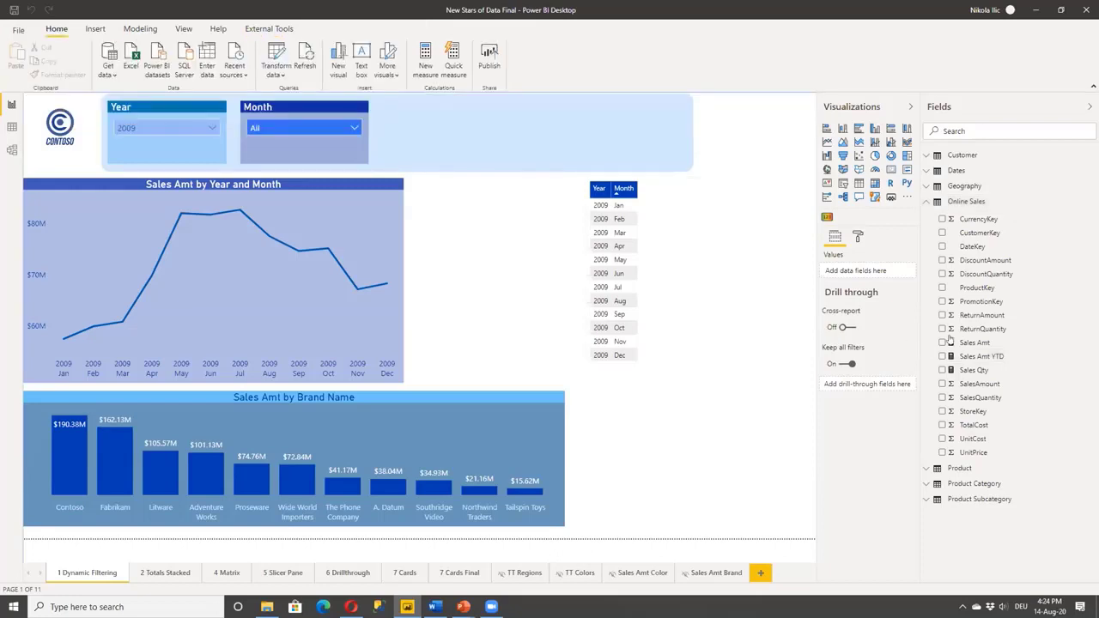
- Add the Sales Amt and Sales Amt YTD measures to the year and month table visual for comparison
{"action": "left_click_drag", "start_coordinate": [970, 343], "coordinate": [723, 257]}
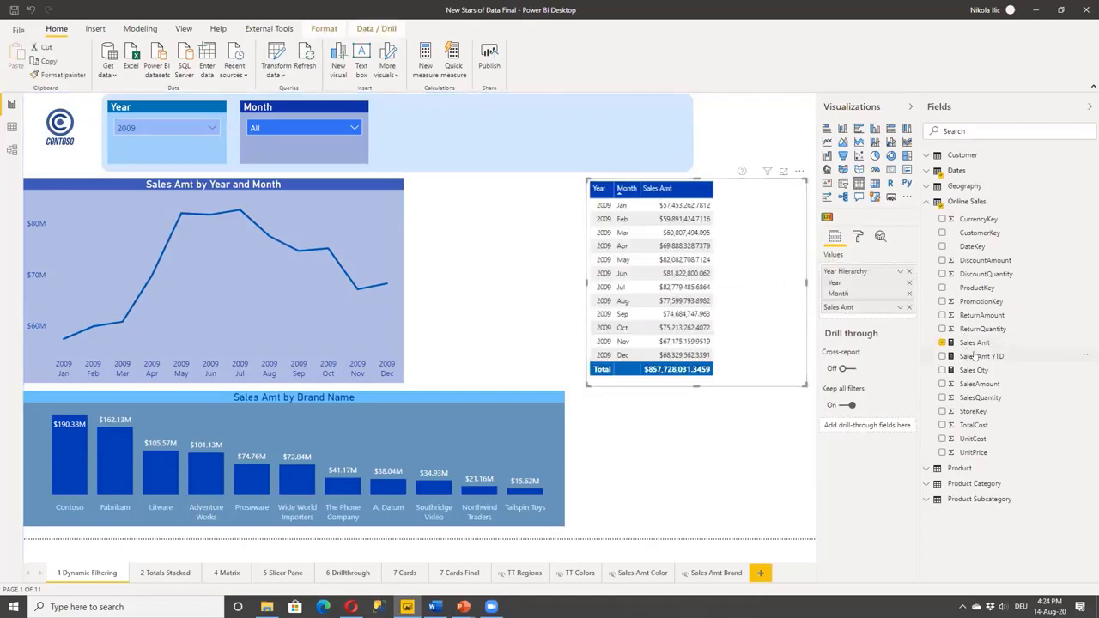
{"action": "left_click_drag", "start_coordinate": [975, 354], "coordinate": [762, 275]}
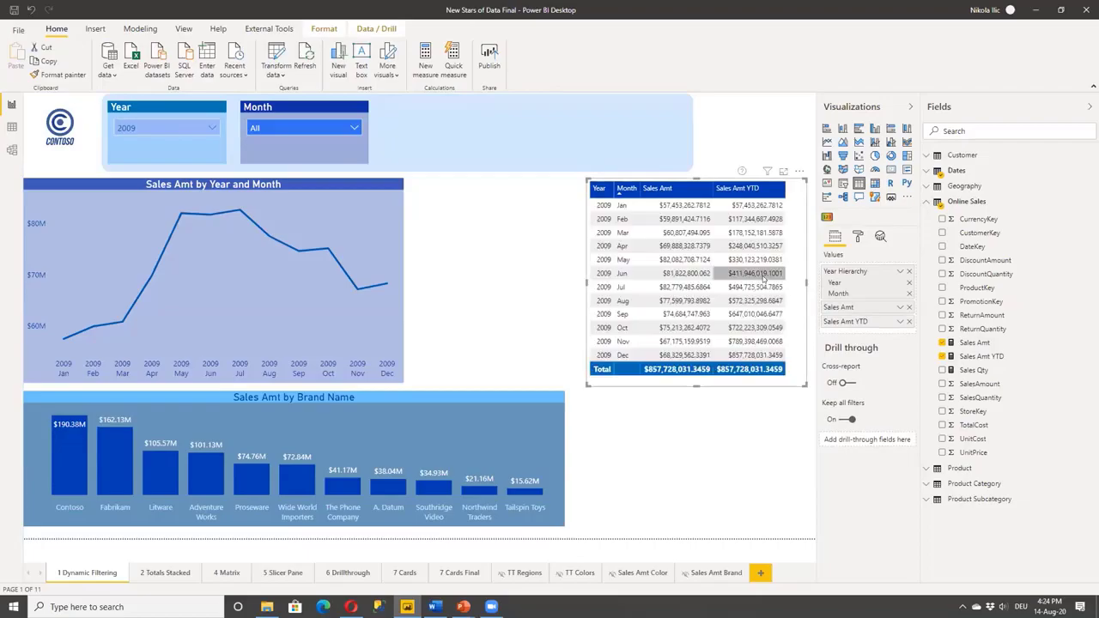
{"action": "mouse_move", "coordinate": [763, 275]}
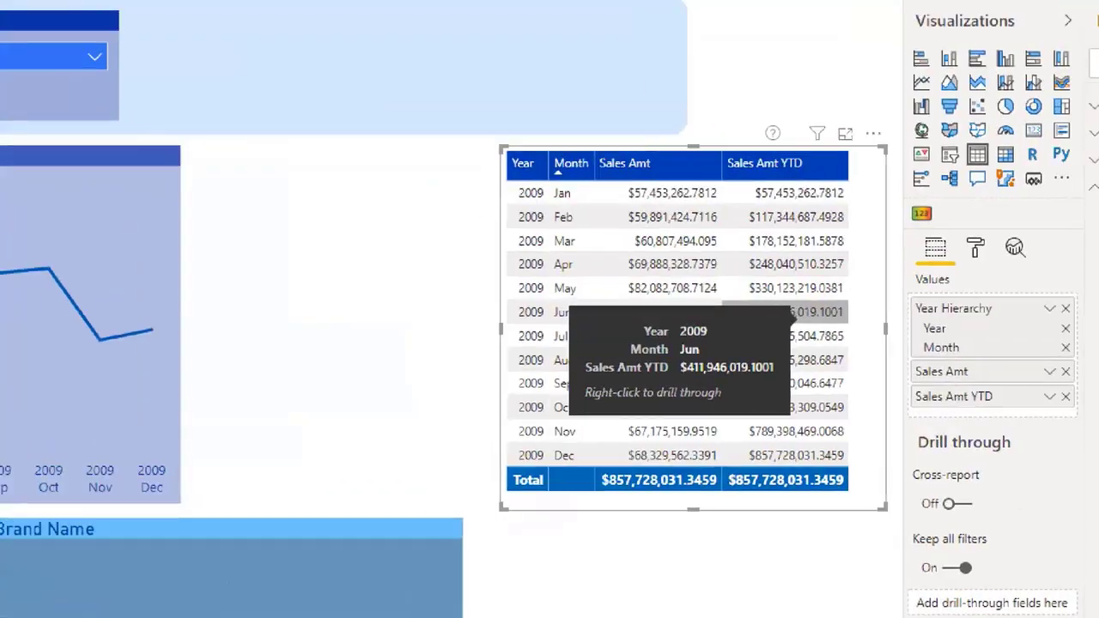
{"action": "mouse_move", "coordinate": [672, 179]}
{"action": "left_mouse_down"}
{"action": "mouse_move", "coordinate": [646, 213]}
{"action": "mouse_move", "coordinate": [645, 483]}
{"action": "mouse_move", "coordinate": [640, 182]}
{"action": "left_mouse_up"}
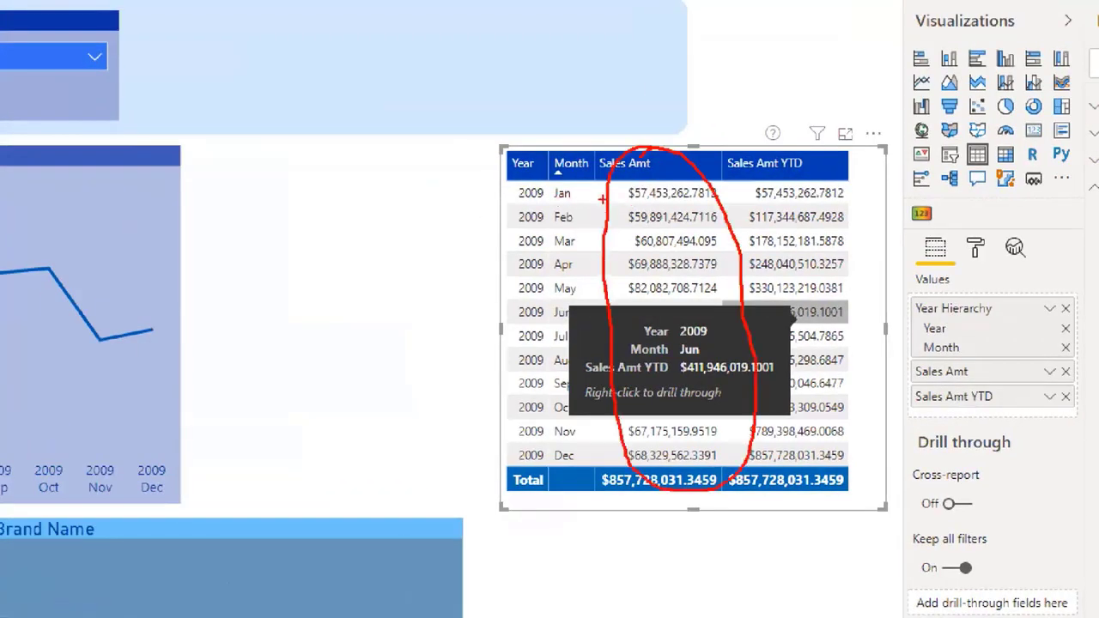
{"action": "mouse_move", "coordinate": [812, 144]}
{"action": "left_mouse_down"}
{"action": "mouse_move", "coordinate": [730, 146]}
{"action": "mouse_move", "coordinate": [759, 459]}
{"action": "mouse_move", "coordinate": [876, 365]}
{"action": "mouse_move", "coordinate": [775, 136]}
{"action": "left_mouse_up"}
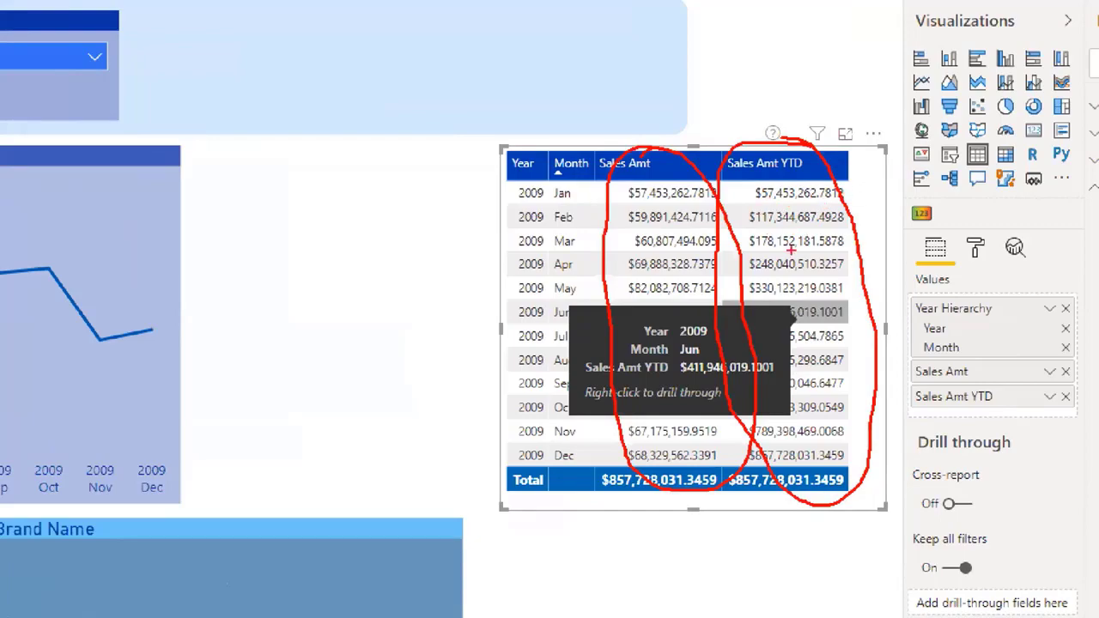
{"action": "key", "text": "Escape"}
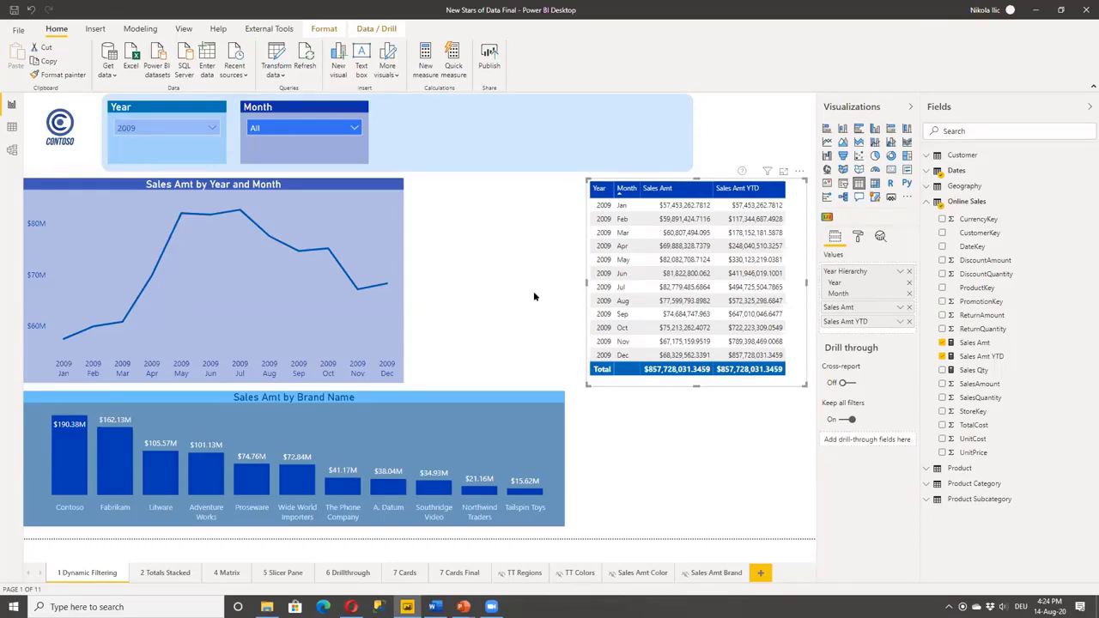
- Remove Sales Amt and Sales Amt YTD from the year and month table visual
{"action": "left_click", "coordinate": [909, 306]}
{"action": "left_click", "coordinate": [909, 307]}
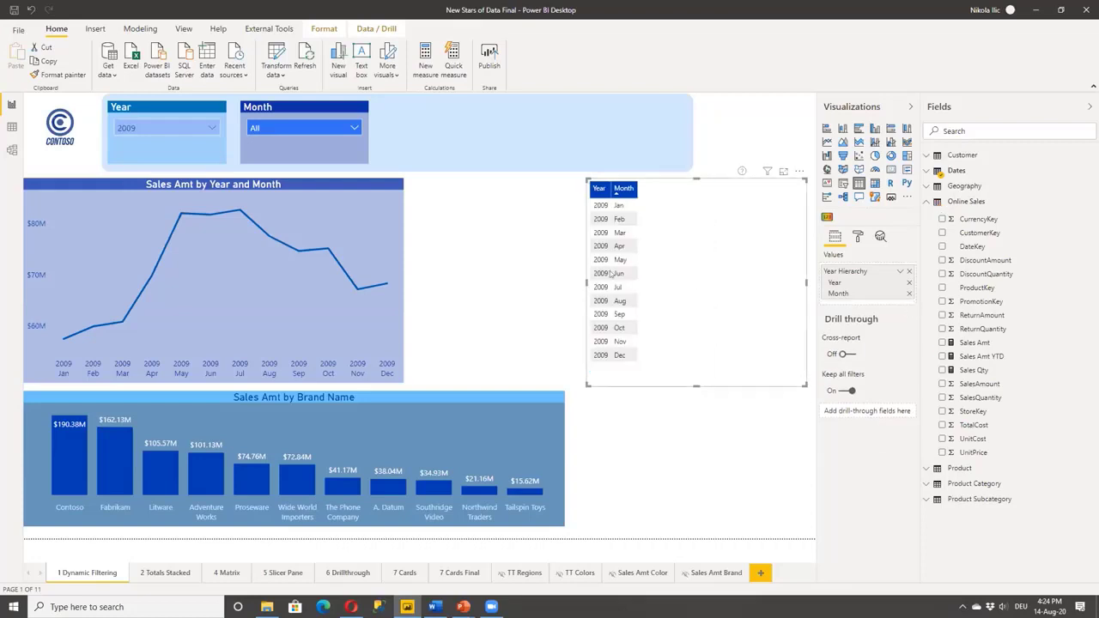
{"action": "left_click", "coordinate": [528, 249]}
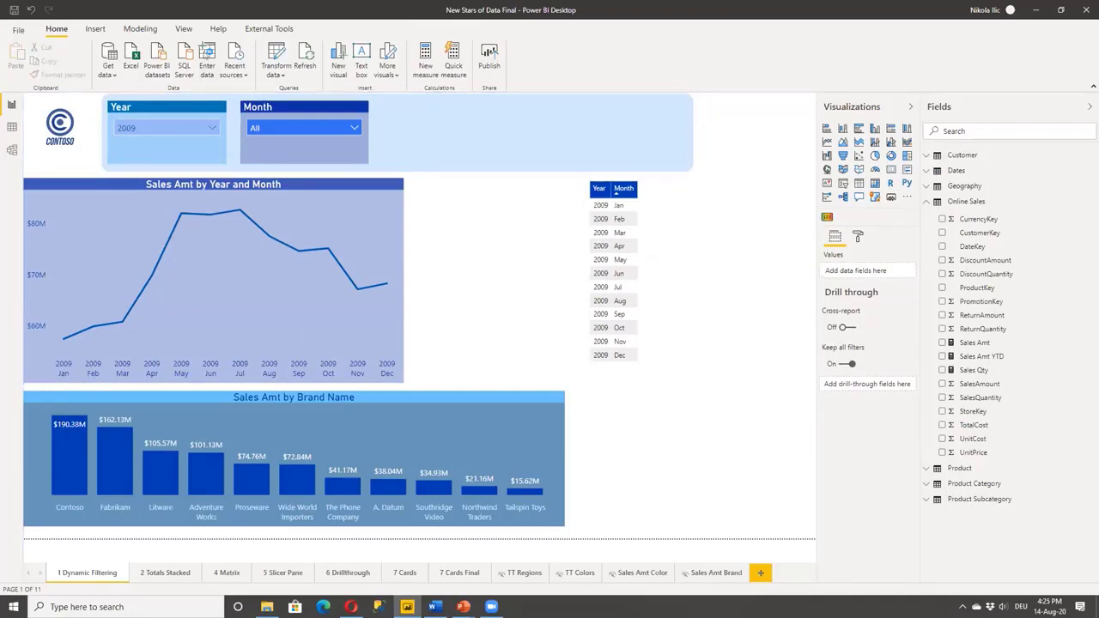
- Start a manually entered data table and name it Calculation TimeFrame
{"action": "left_click", "coordinate": [208, 53]}
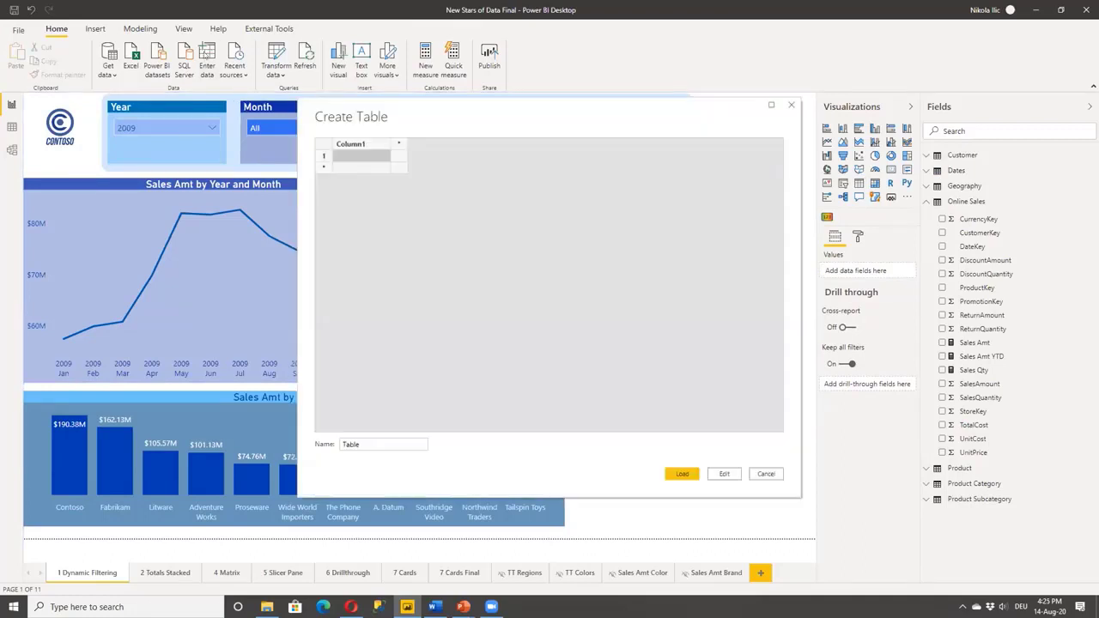
{"action": "left_click", "coordinate": [390, 443]}
{"action": "left_click_drag", "start_coordinate": [390, 443], "coordinate": [341, 444]}
{"action": "type", "text": "Ca"}
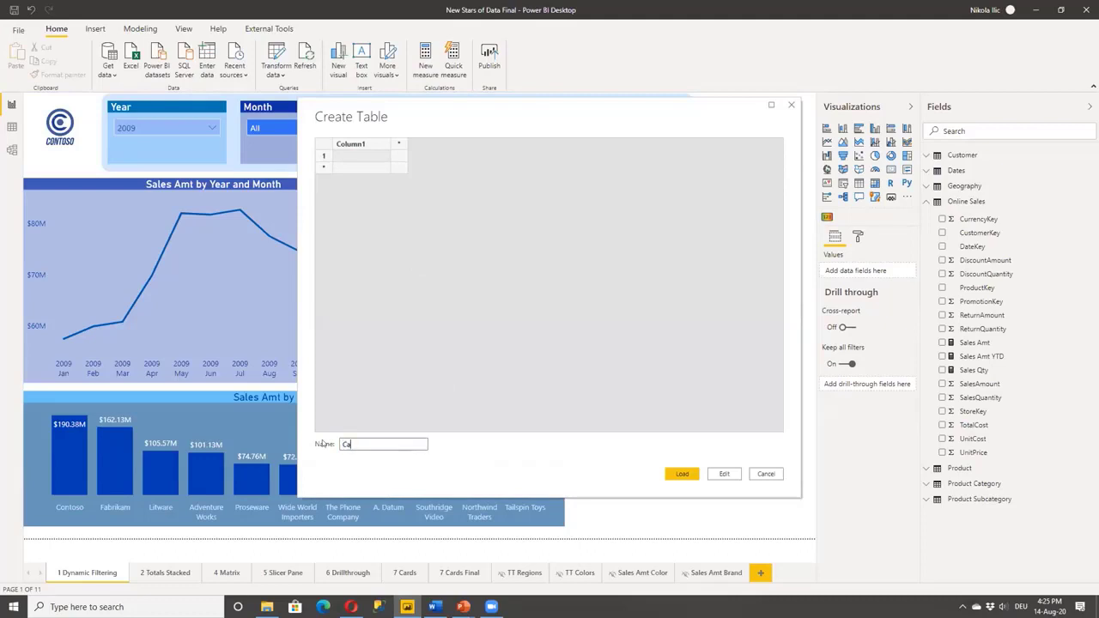
{"action": "type", "text": "lculation TimeFrame"}
- Name the new table's two columns ID and Period
{"action": "left_click", "coordinate": [371, 144]}
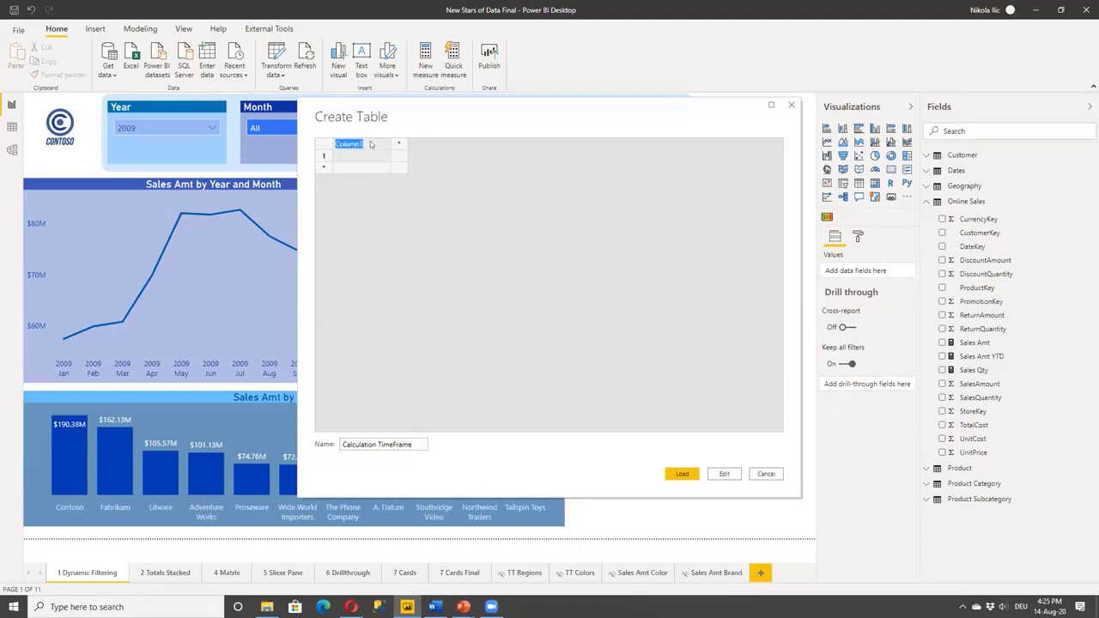
{"action": "type", "text": "ID"}
{"action": "key", "text": "Tab"}
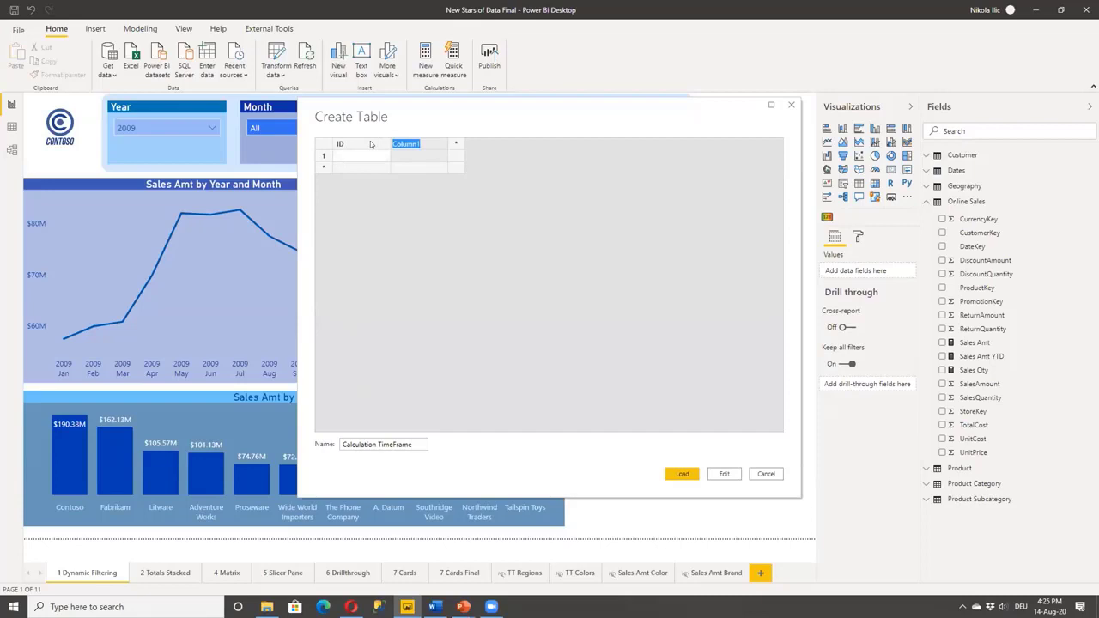
{"action": "type", "text": "Period"}
- Fill the rows with ID 1 as Monthly and ID 2 as YTD, and load the table into the model
{"action": "left_click", "coordinate": [360, 153]}
{"action": "type", "text": "1"}
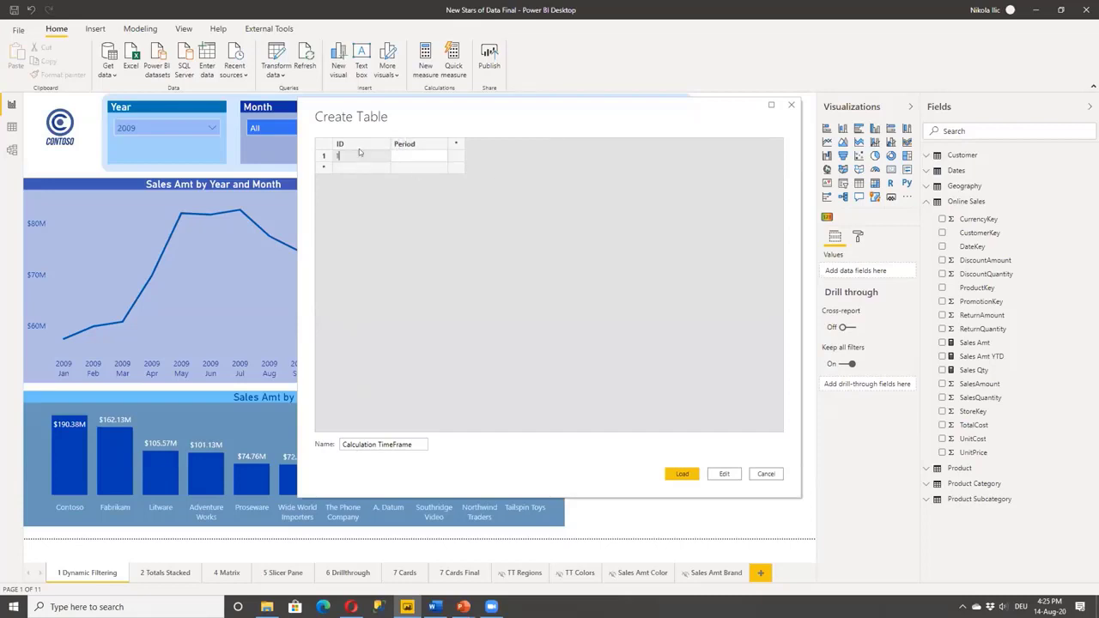
{"action": "key", "text": "Return"}
{"action": "type", "text": "2"}
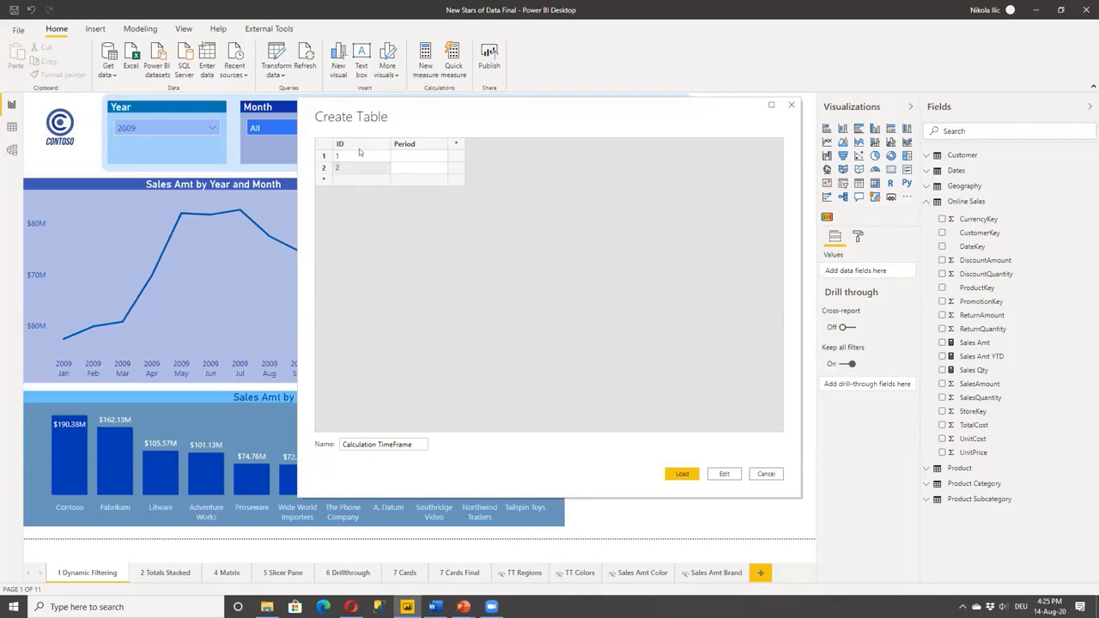
{"action": "left_click", "coordinate": [415, 158]}
{"action": "left_click", "coordinate": [414, 160]}
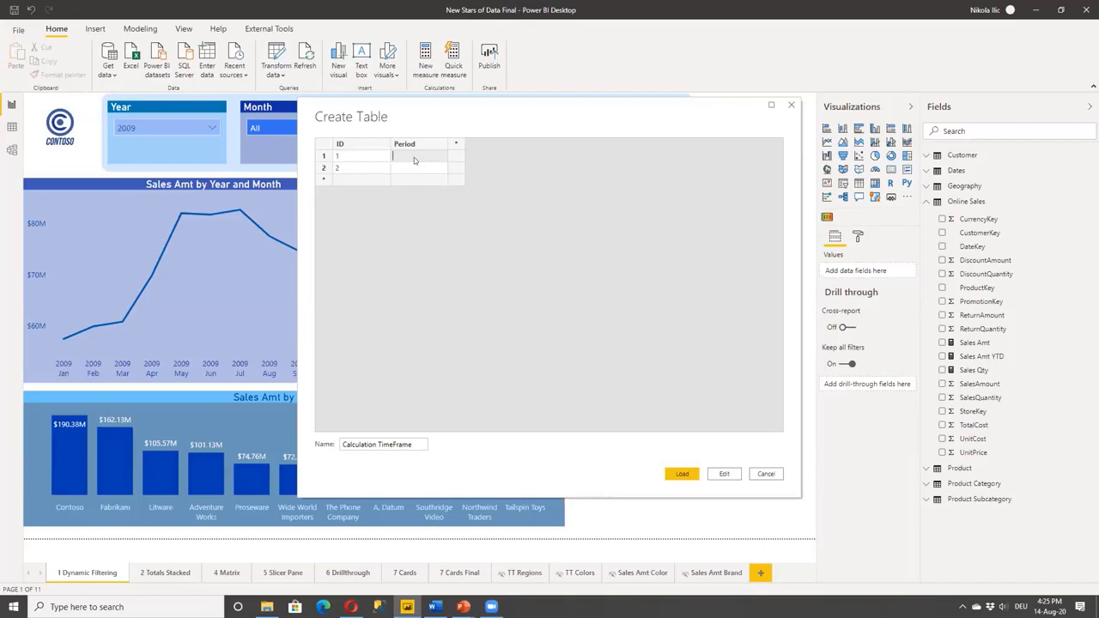
{"action": "type", "text": "Monthly"}
{"action": "key", "text": "Return"}
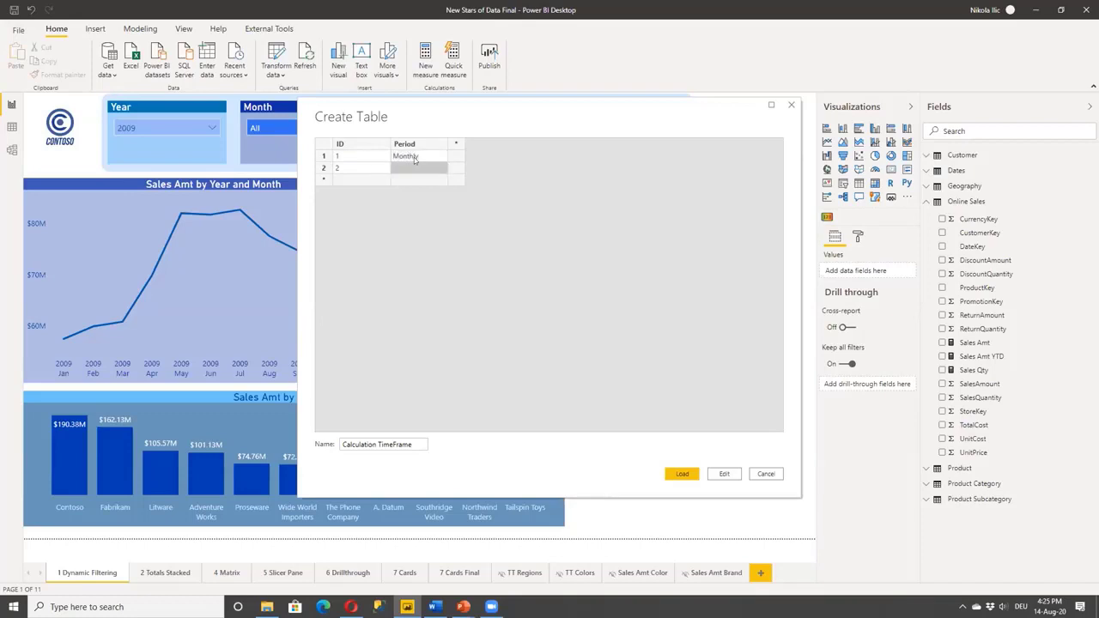
{"action": "type", "text": "YTD"}
{"action": "left_click", "coordinate": [687, 474]}
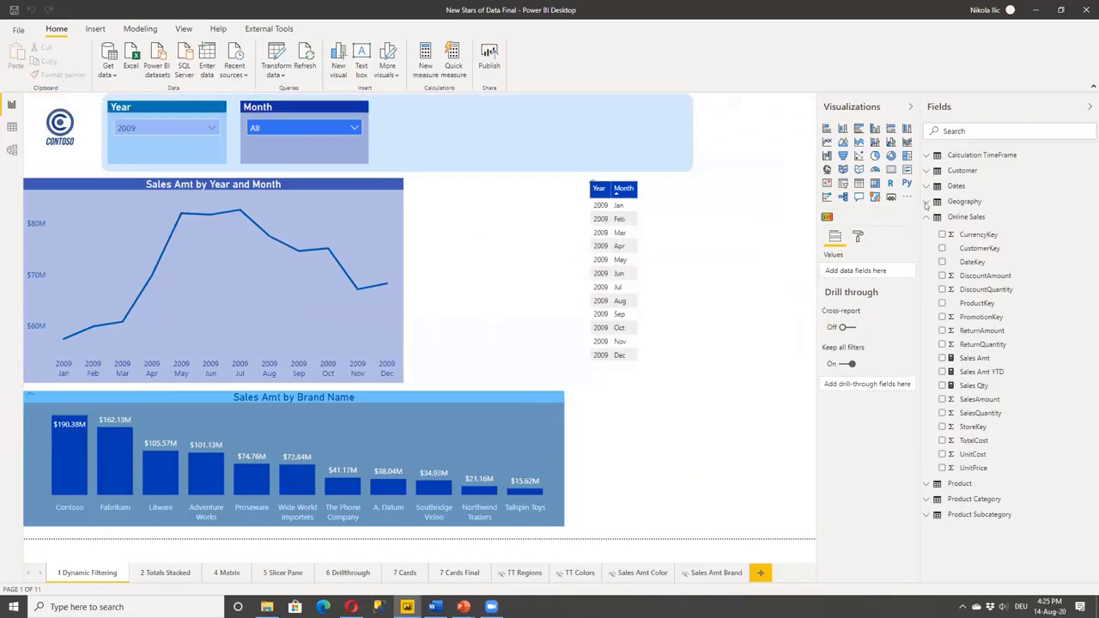
- Create a measure in the Calculation TimeFrame table: Selected TimeFrame = MIN('Calculation TimeFrame'[ID])
{"action": "left_click", "coordinate": [926, 155]}
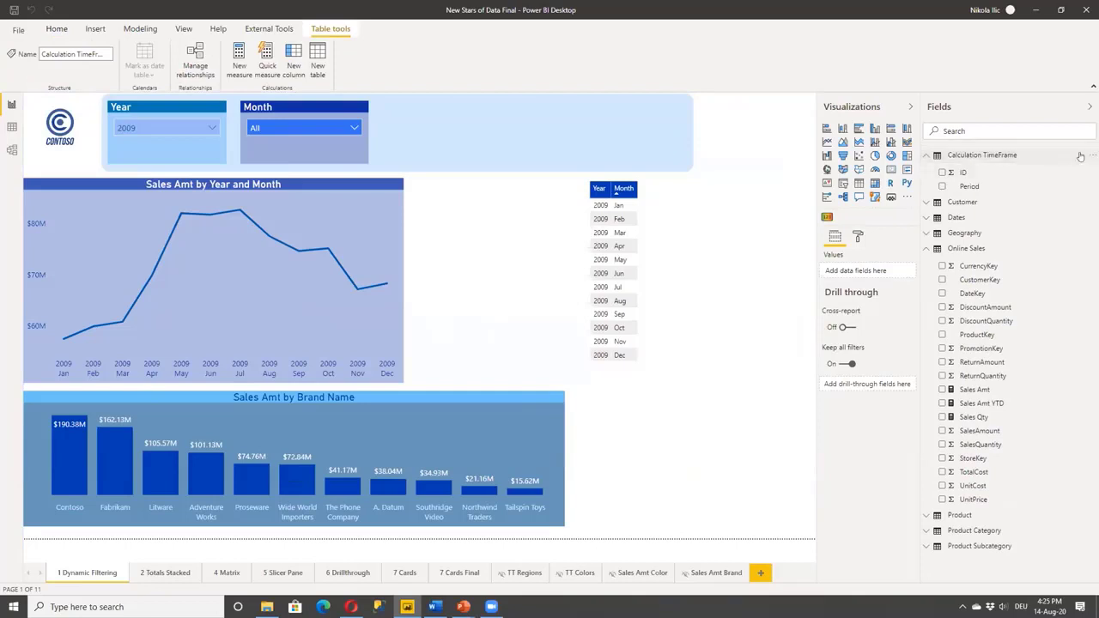
{"action": "left_click", "coordinate": [1093, 155]}
{"action": "left_click", "coordinate": [1060, 168]}
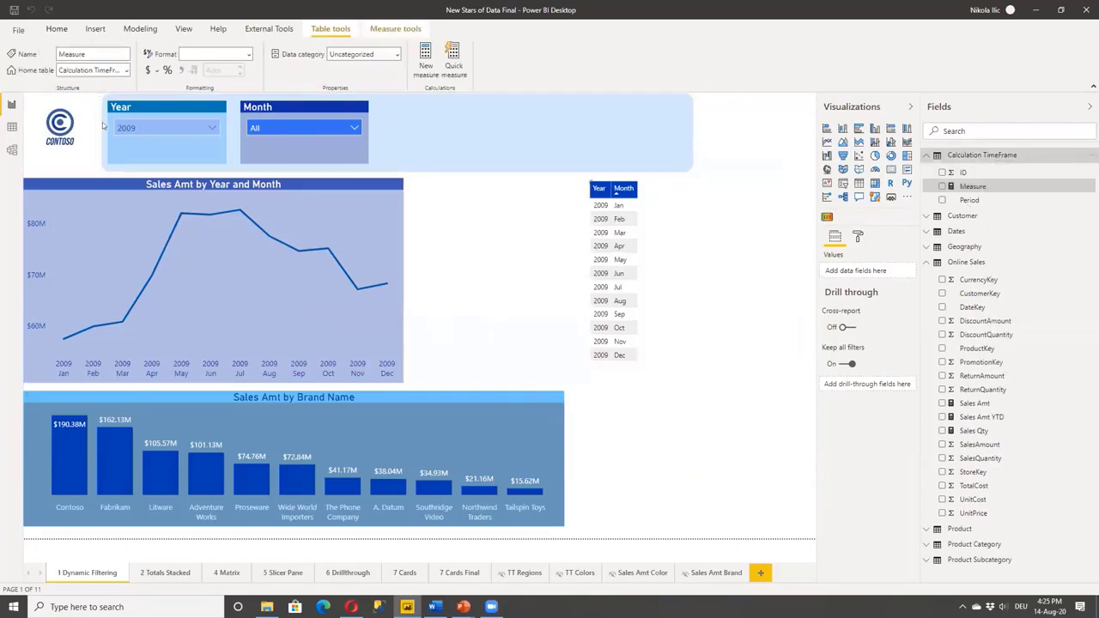
{"action": "type", "text": "Selec"}
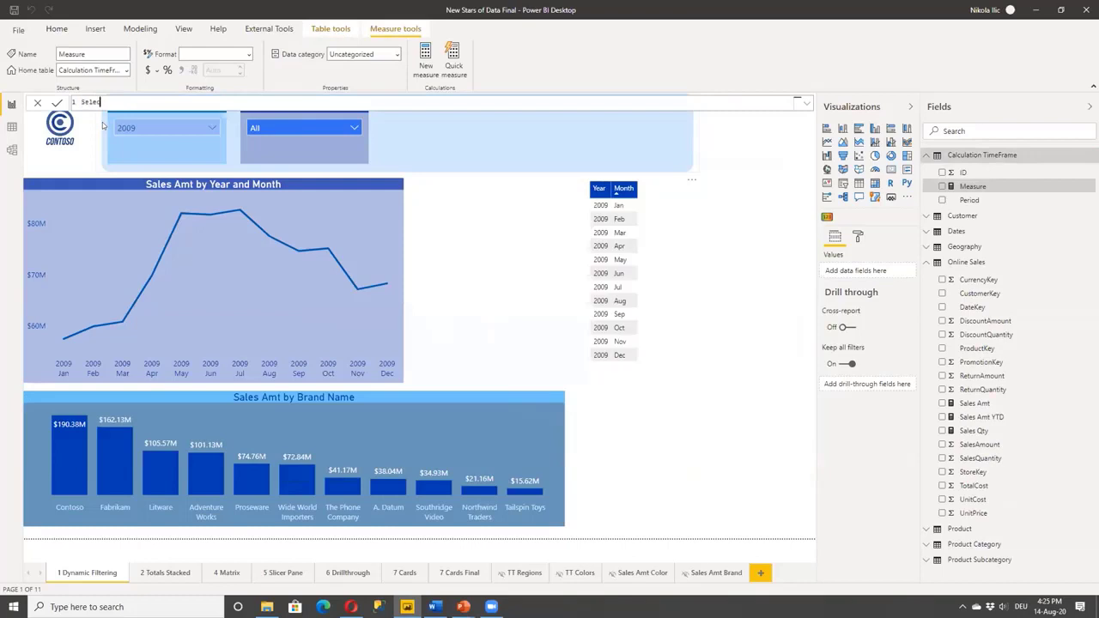
{"action": "type", "text": "ted TimeFrame = MIN(Cal"}
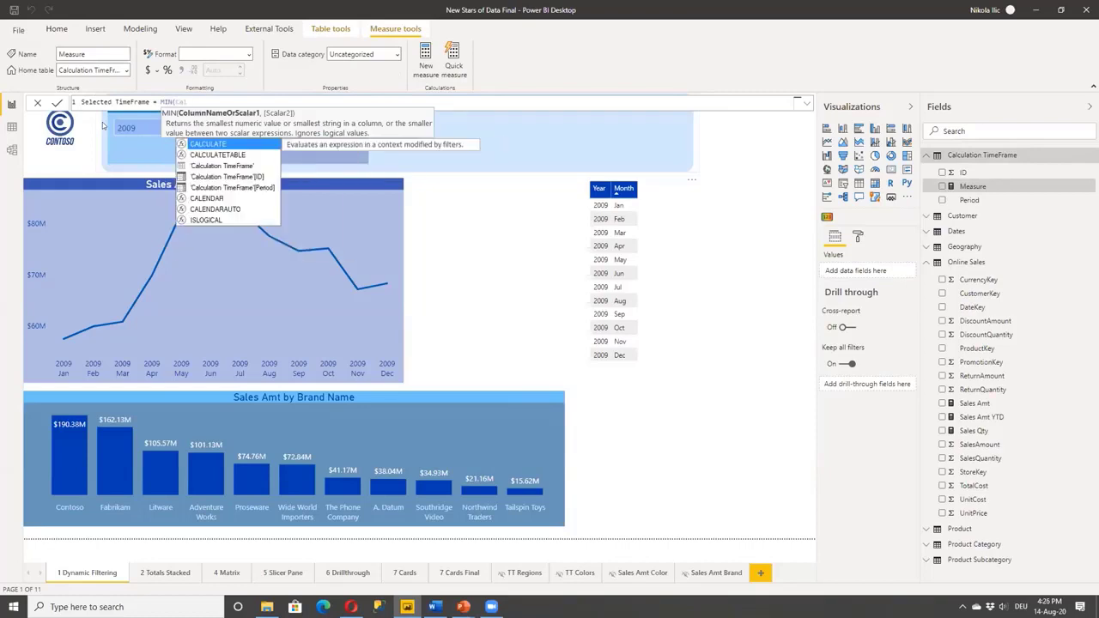
{"action": "key", "text": "Down"}
{"action": "key", "text": "Down"}
{"action": "key", "text": "Down"}
{"action": "key", "text": "Tab"}
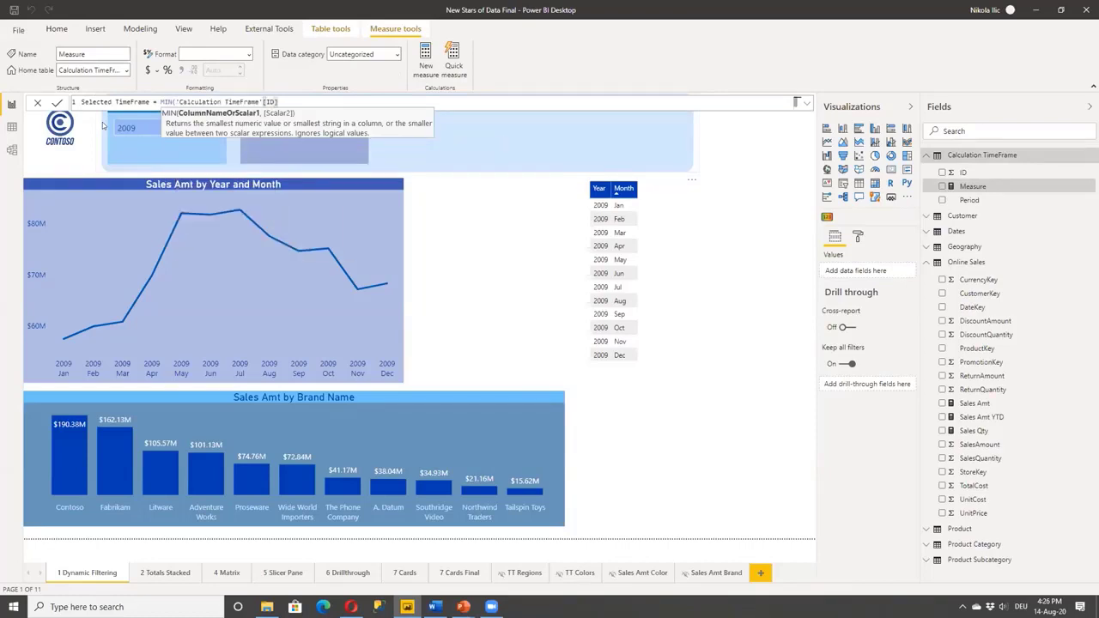
{"action": "type", "text": ")"}
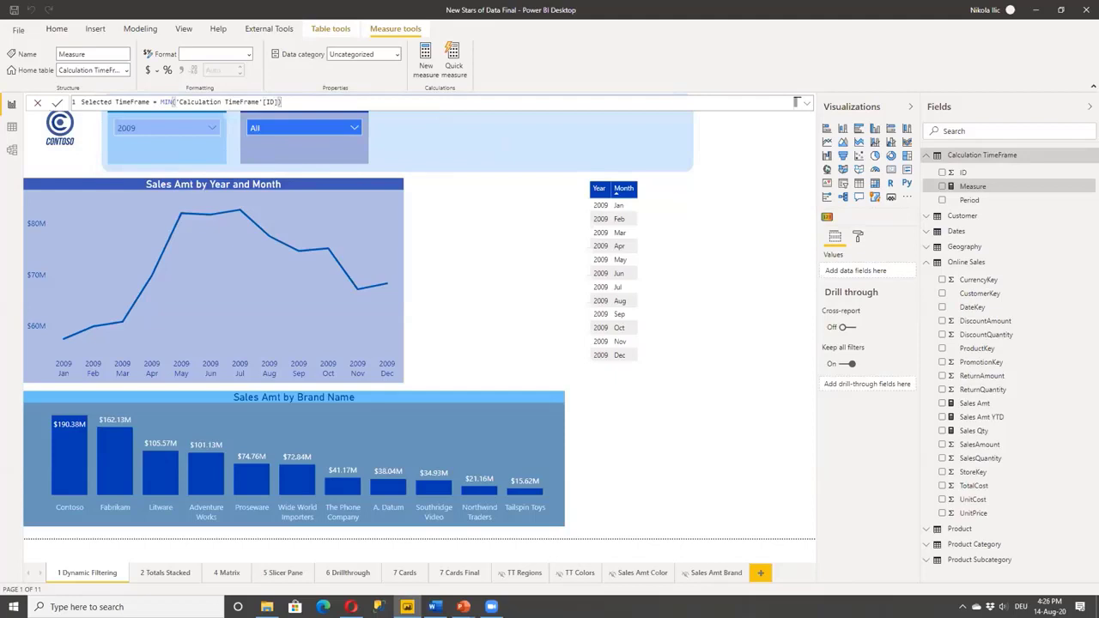
{"action": "left_click", "coordinate": [57, 102]}
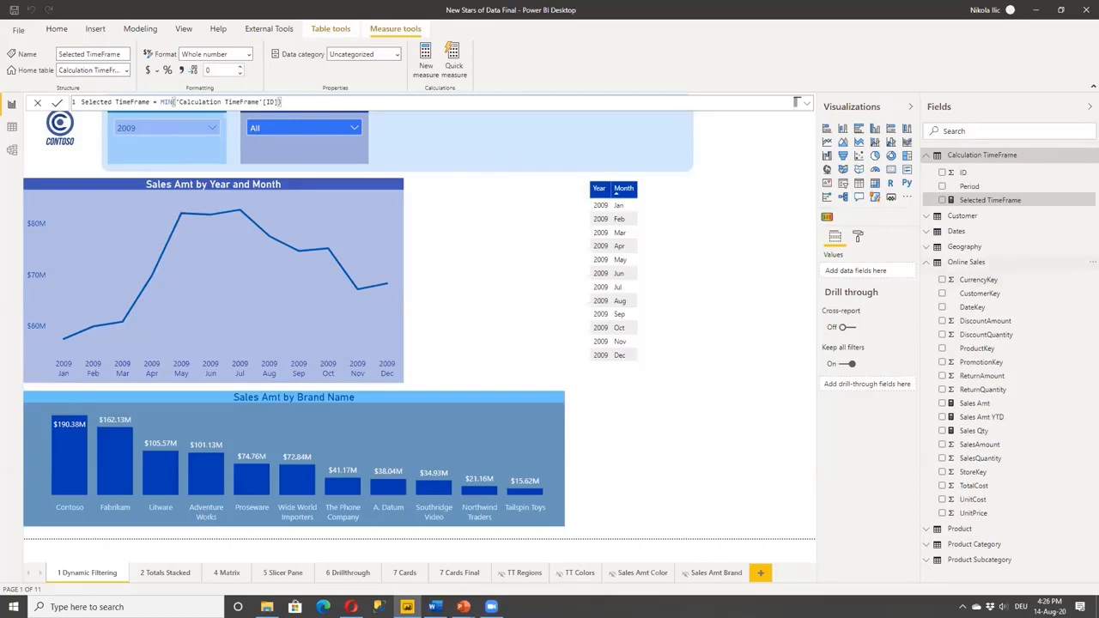
- Start a new measure in the Online Sales table named Sales Amt Selected, opening its formula with the SWITCH function
{"action": "left_click", "coordinate": [1093, 263]}
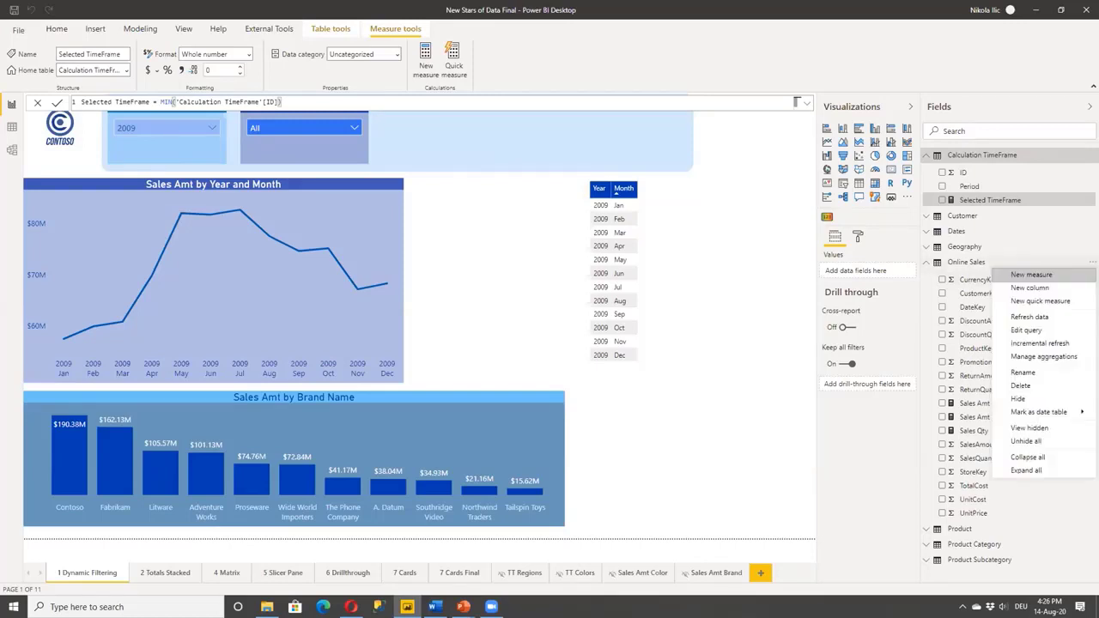
{"action": "left_click", "coordinate": [1066, 273]}
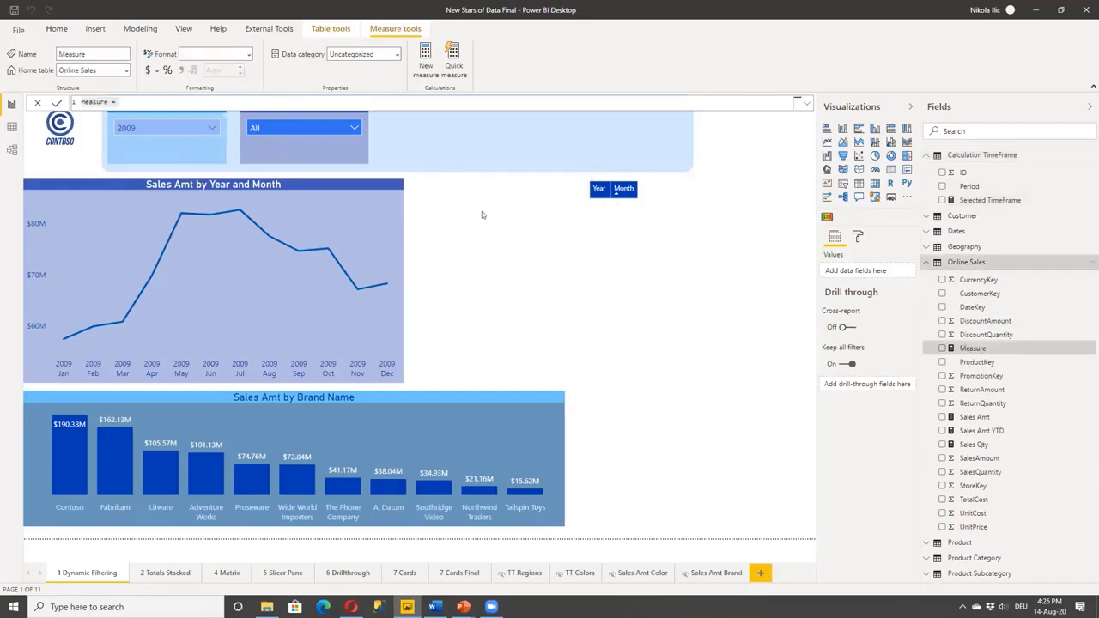
{"action": "type", "text": "Sales A"}
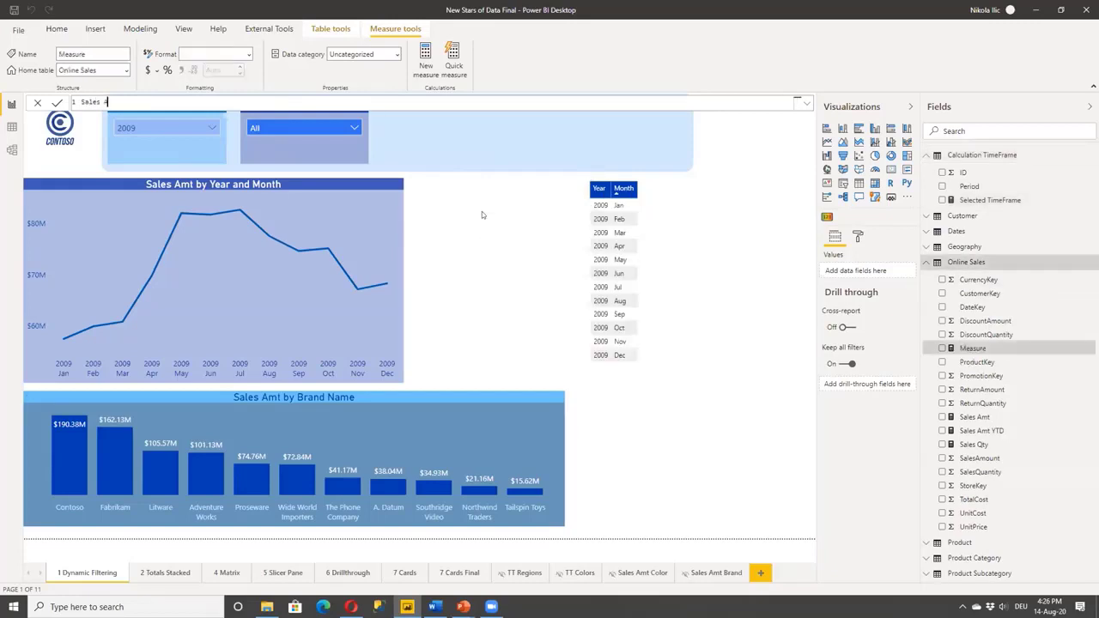
{"action": "type", "text": "mt Selected = SWITCH("}
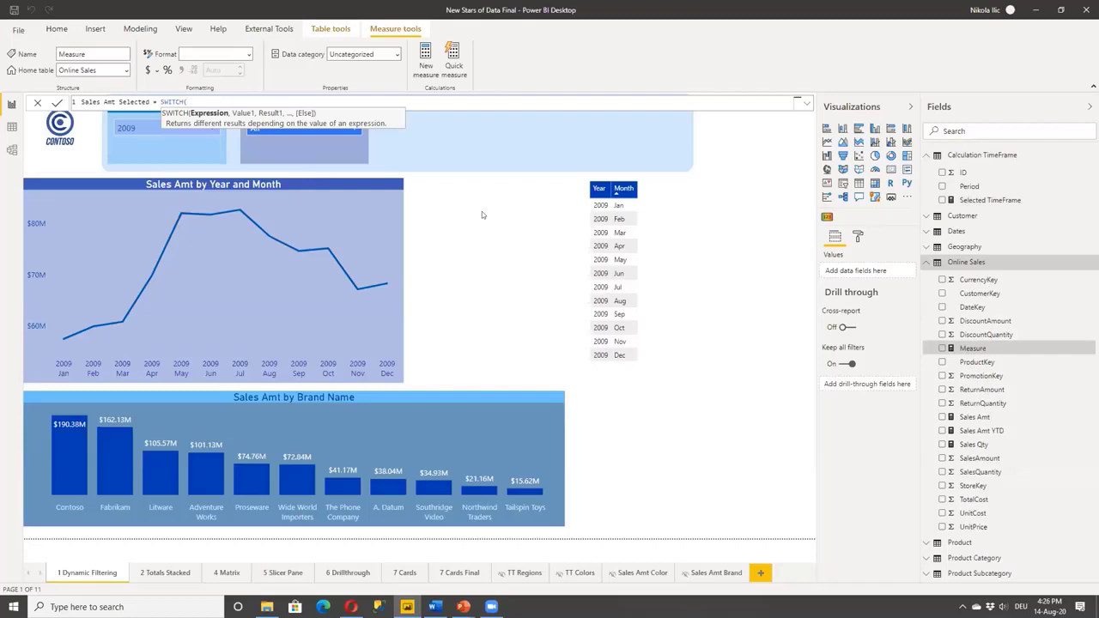
- Enter the [Selected TimeFrame] measure as the SWITCH expression on its own line of the Sales Amt Selected formula
{"action": "key", "text": "shift+Return"}
{"action": "key", "text": "Tab"}
{"action": "key", "text": "Tab"}
{"action": "key", "text": "Tab"}
{"action": "key", "text": "Tab"}
{"action": "type", "text": "Selecte"}
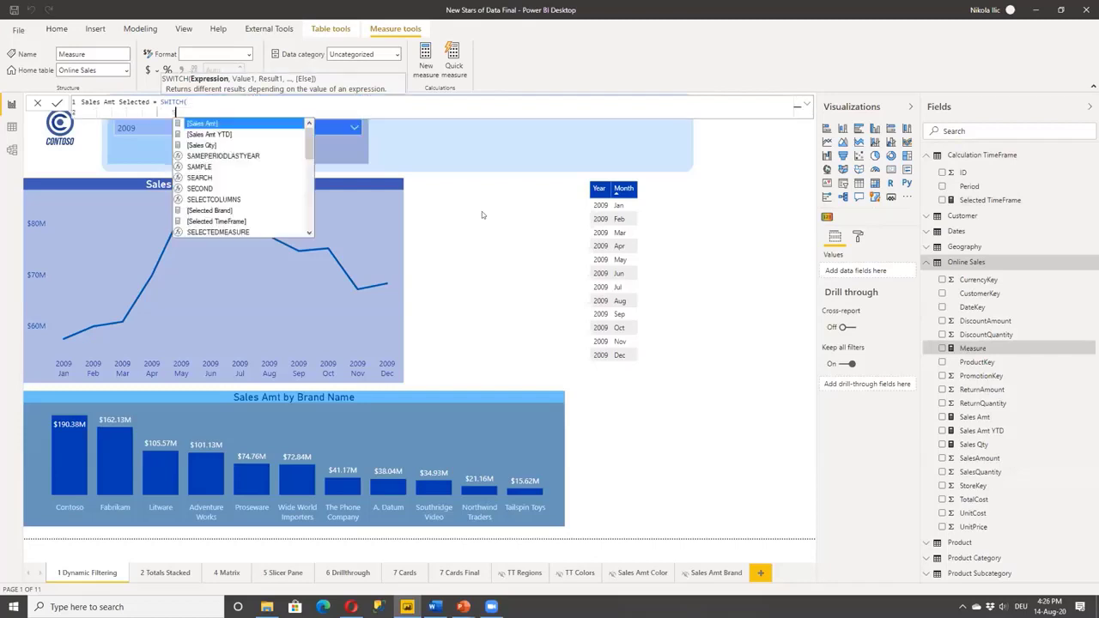
{"action": "key", "text": "Down"}
{"action": "key", "text": "Tab"}
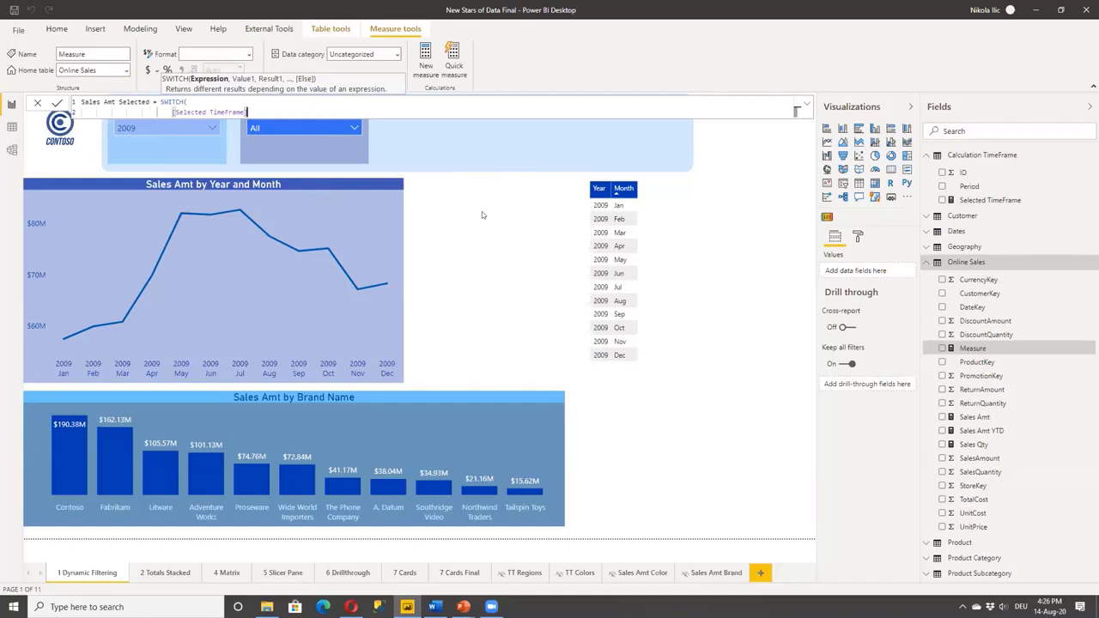
{"action": "type", "text": ","}
{"action": "key", "text": "shift+Return"}
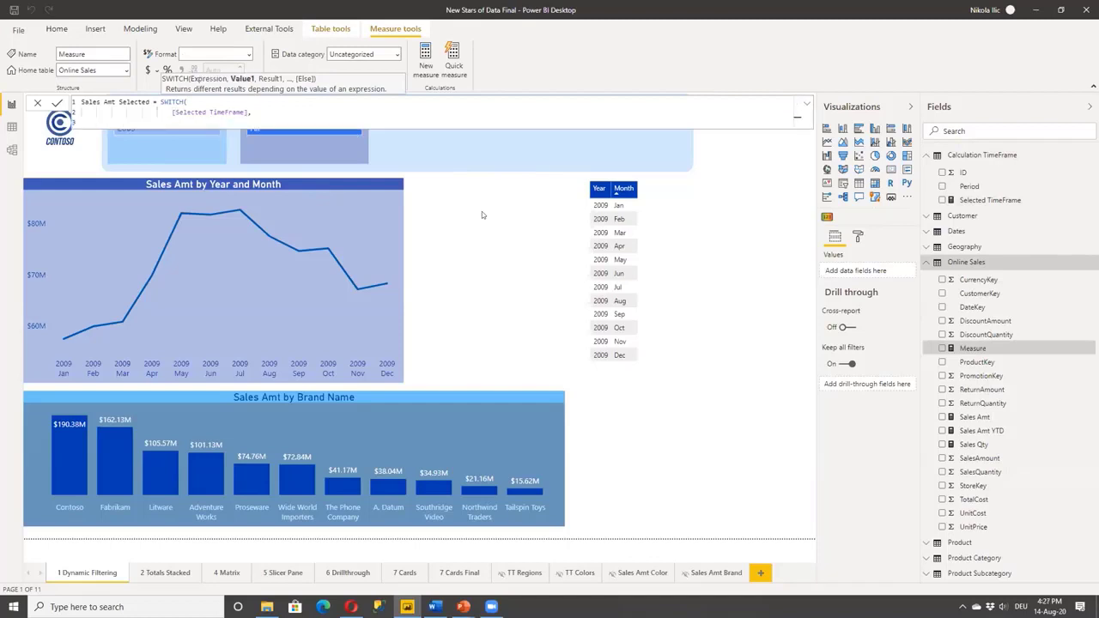
- Add the SWITCH cases 1 for [Sales Amt] and 2 for 'Online Sales'[Sales Amt YTD] on separate lines and close the function
{"action": "type", "text": "1,"}
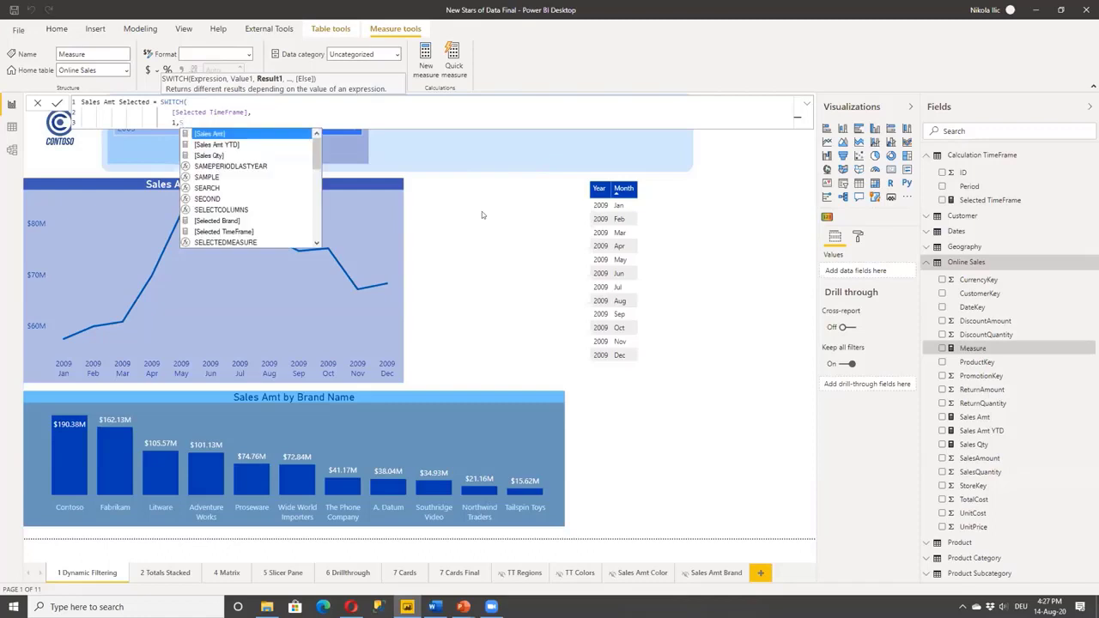
{"action": "key", "text": "Tab"}
{"action": "type", "text": ","}
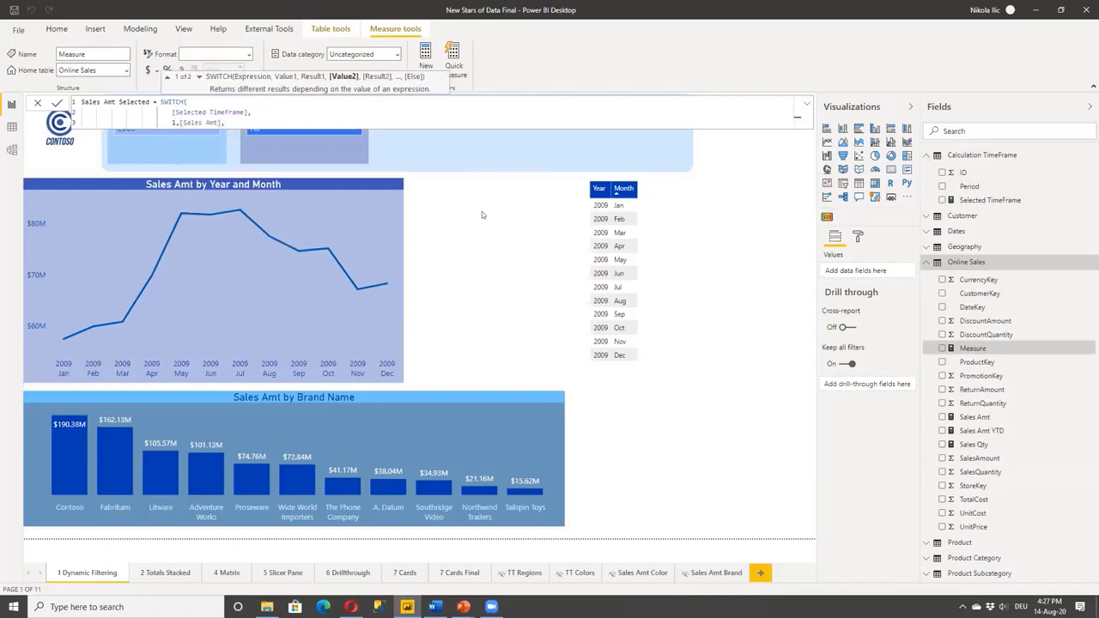
{"action": "key", "text": "shift+Return"}
{"action": "type", "text": "2,Sale"}
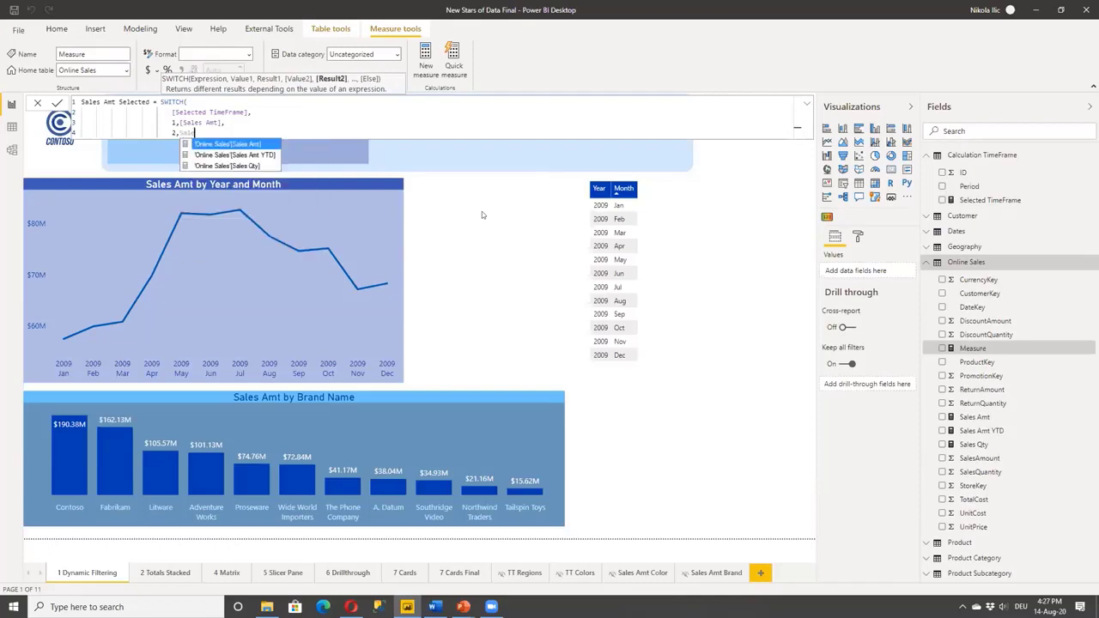
{"action": "key", "text": "Down"}
{"action": "key", "text": "Tab"}
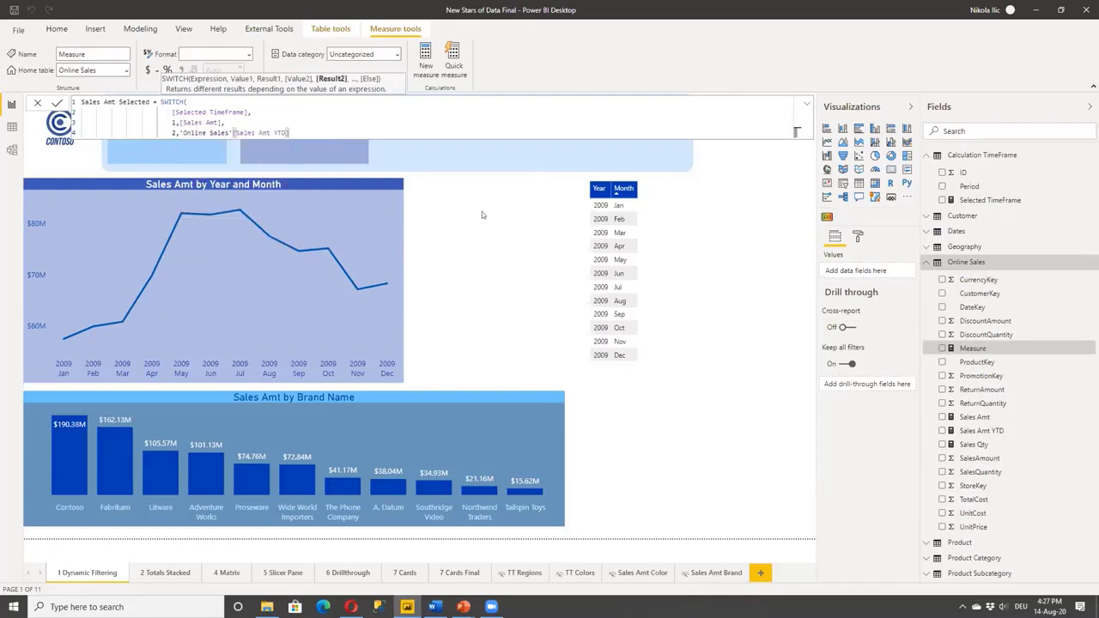
{"action": "key", "text": "shift+Return"}
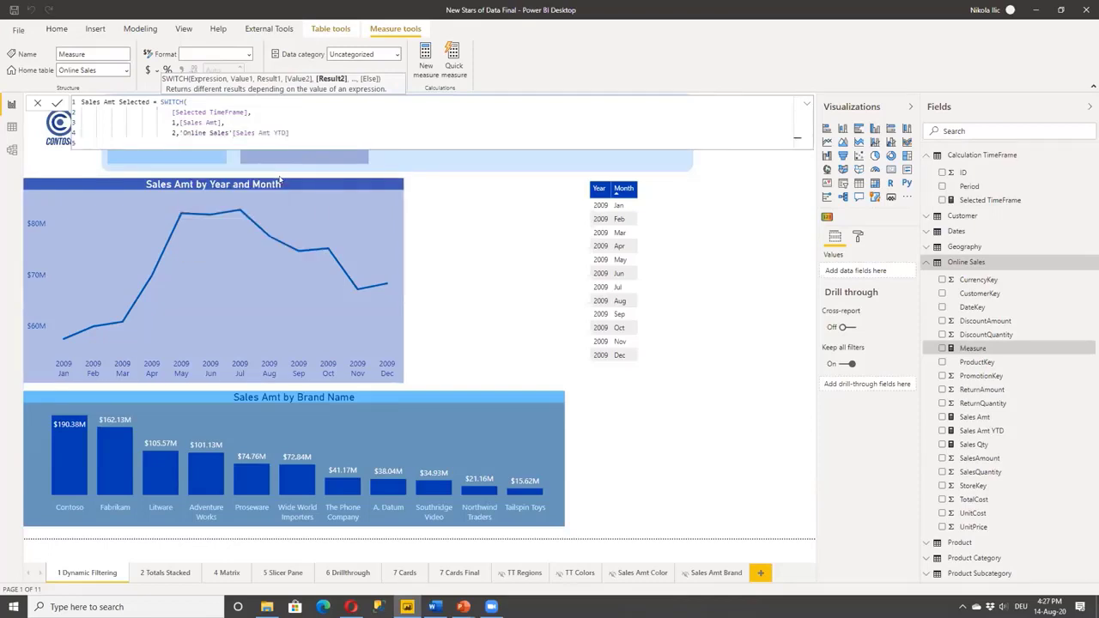
{"action": "type", "text": ")"}
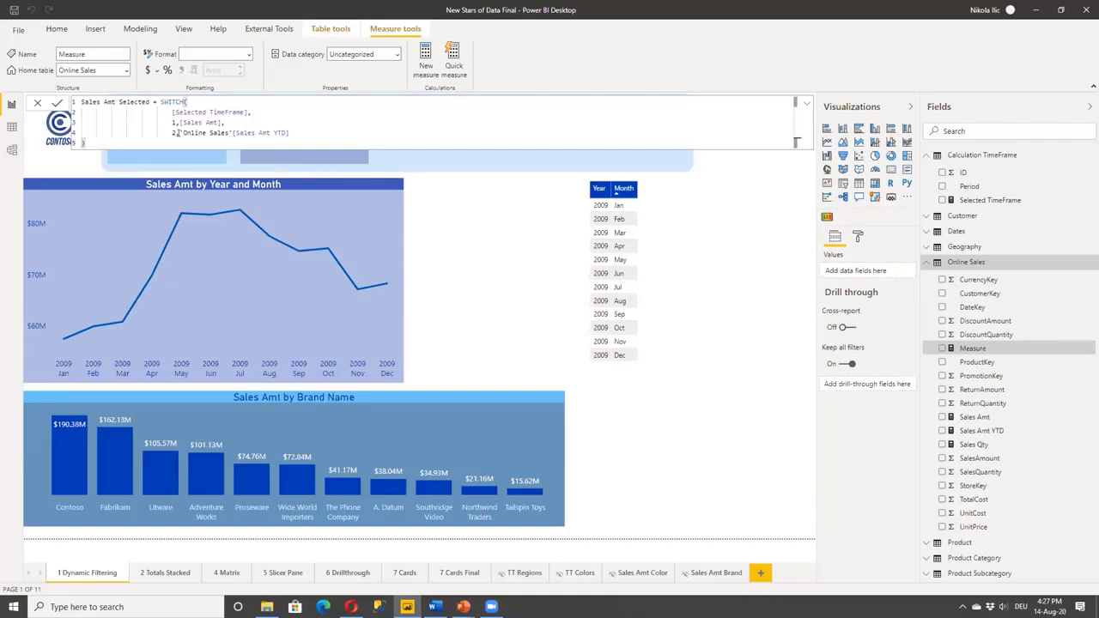
- Remove the 'Online Sales' table prefix from [Sales Amt YTD] and commit the Sales Amt Selected measure
{"action": "left_click_drag", "start_coordinate": [178, 133], "coordinate": [215, 133]}
{"action": "left_click_drag", "start_coordinate": [228, 133], "coordinate": [232, 133]}
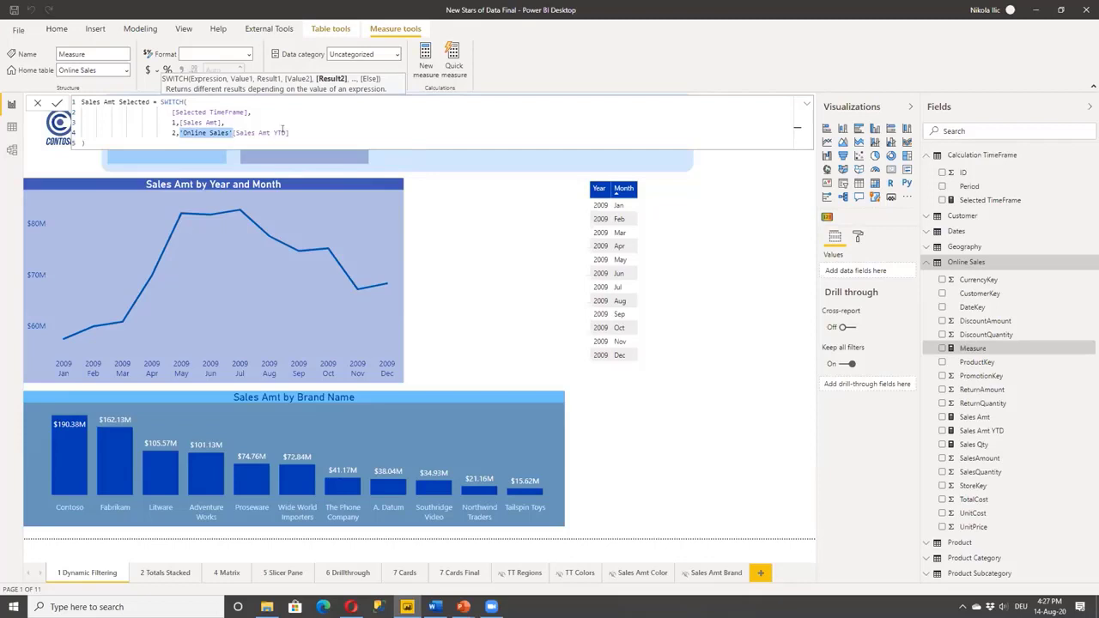
{"action": "key", "text": "BackSpace"}
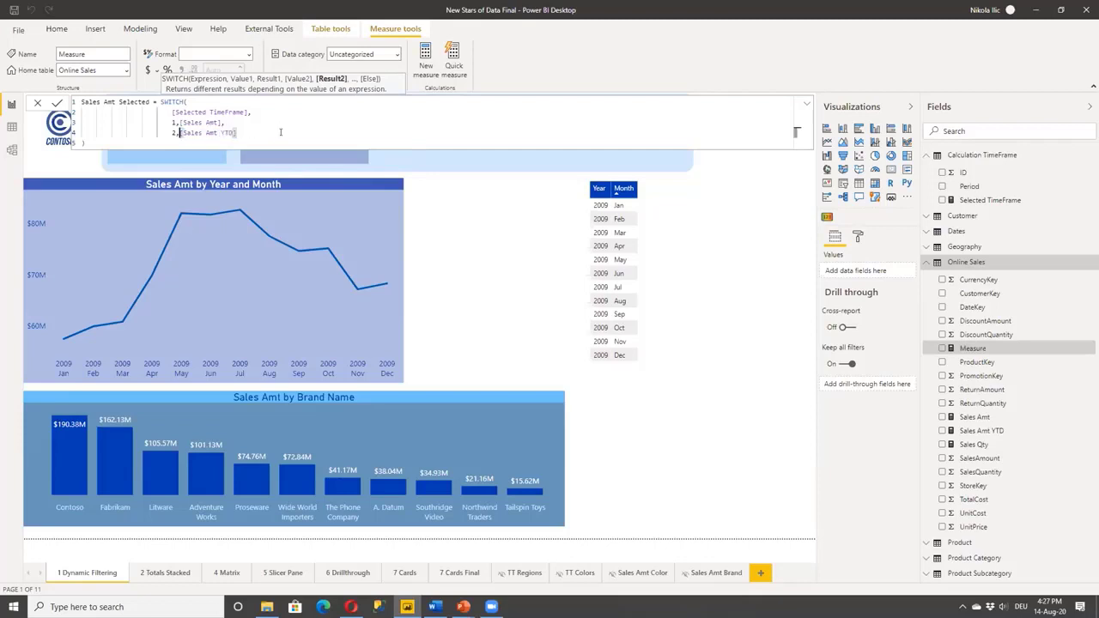
{"action": "left_click", "coordinate": [59, 102]}
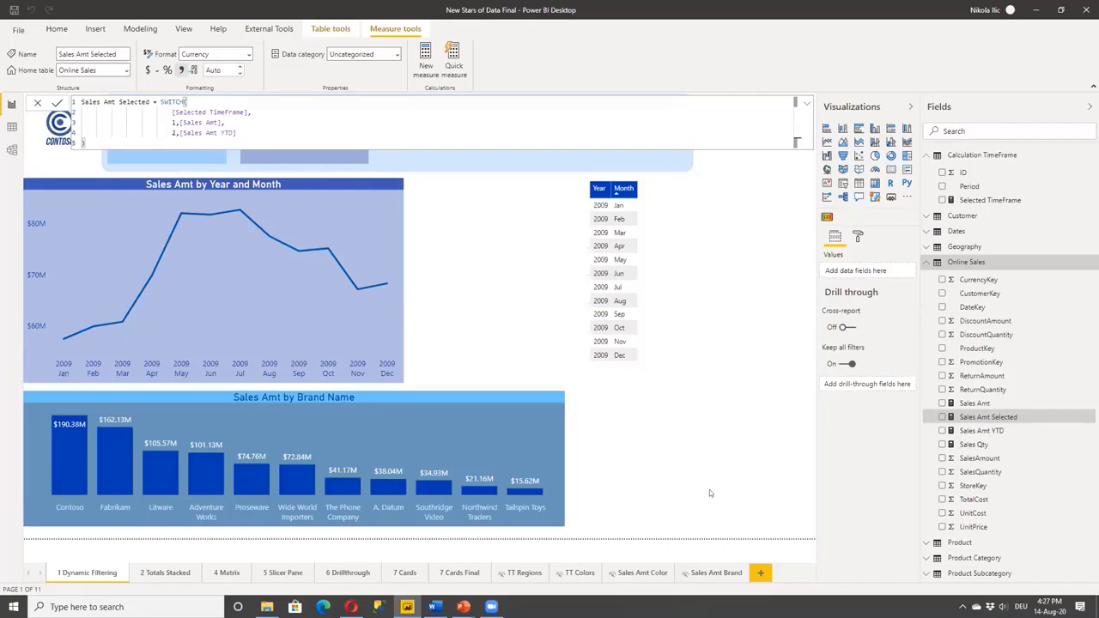
- Add a slicer in the empty area beside the brand chart, based on the Period field of Calculation TimeFrame
{"action": "left_click", "coordinate": [494, 289]}
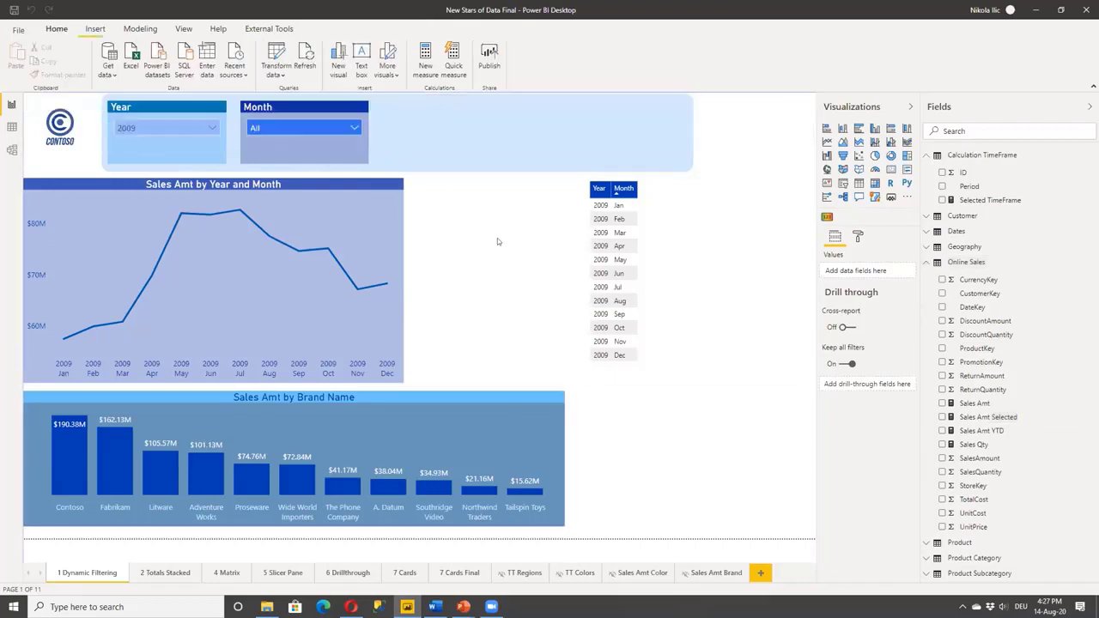
{"action": "left_click", "coordinate": [842, 183]}
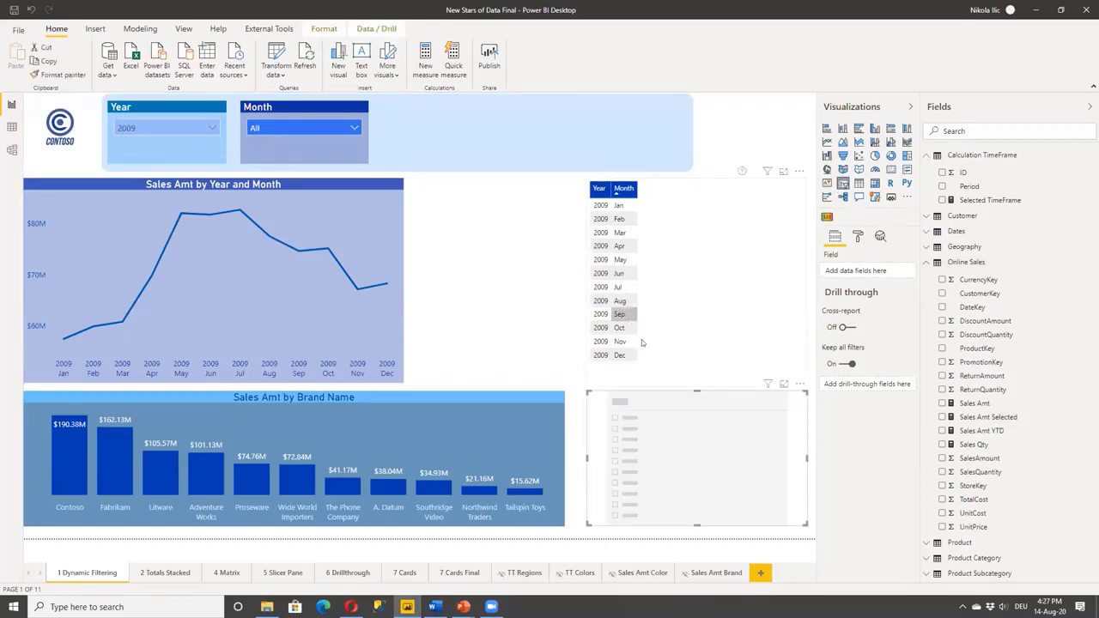
{"action": "left_click_drag", "start_coordinate": [697, 391], "coordinate": [697, 411]}
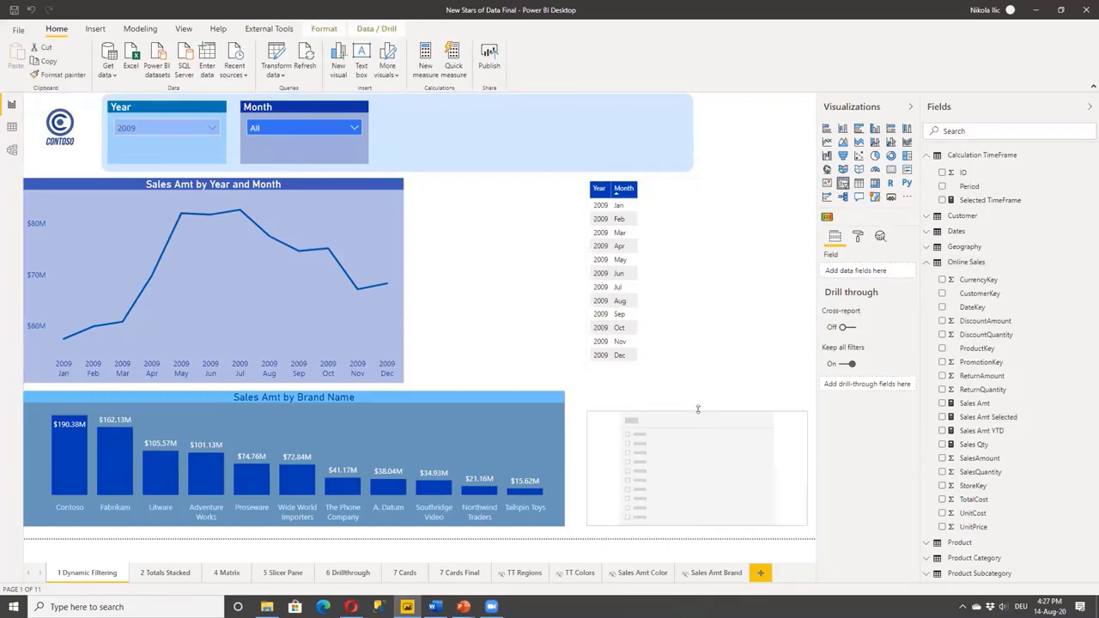
{"action": "left_click_drag", "start_coordinate": [968, 188], "coordinate": [680, 470]}
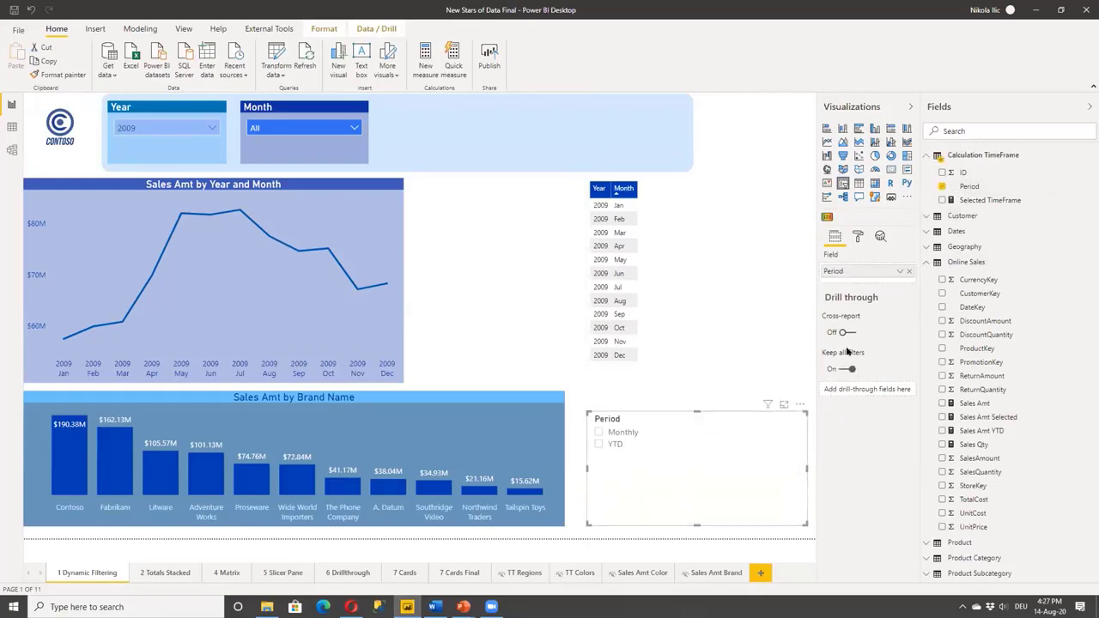
- Set the Period slicer's orientation to Horizontal, shrink it to about 256 by 50, and place it in the header band beside the Month slicer
{"action": "left_click", "coordinate": [856, 240]}
{"action": "left_click", "coordinate": [847, 279]}
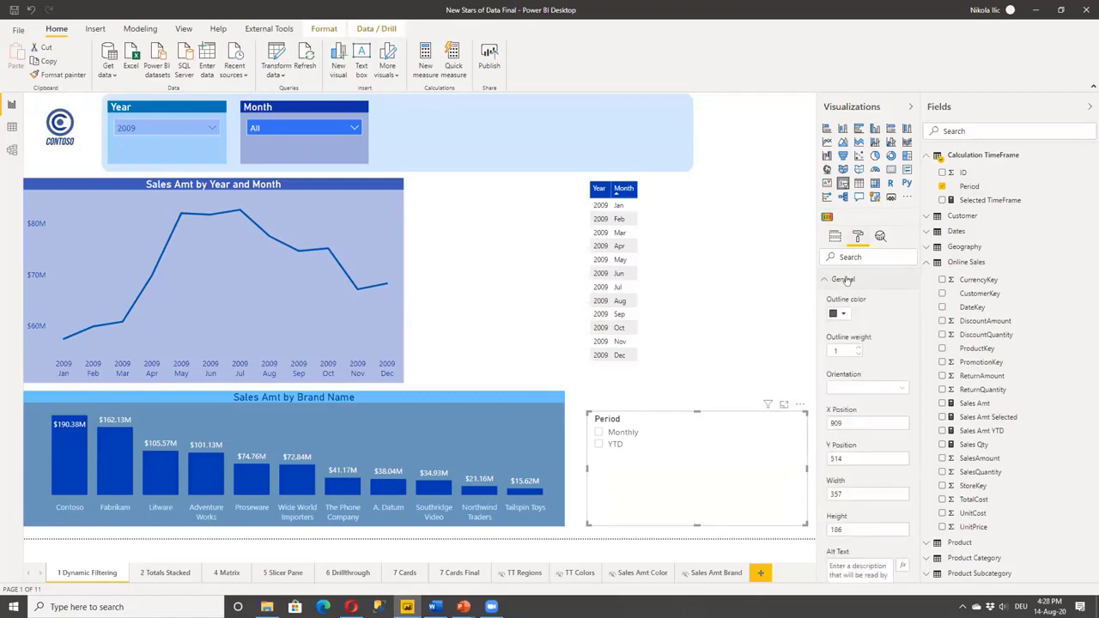
{"action": "left_click", "coordinate": [841, 387]}
{"action": "left_click", "coordinate": [839, 414]}
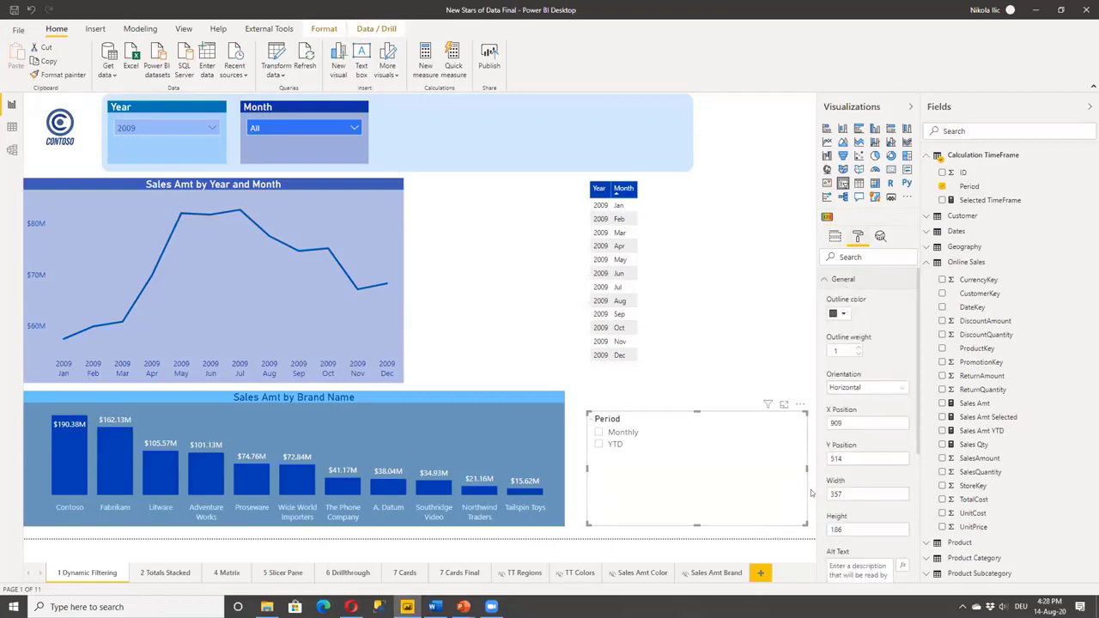
{"action": "left_click_drag", "start_coordinate": [802, 520], "coordinate": [613, 122]}
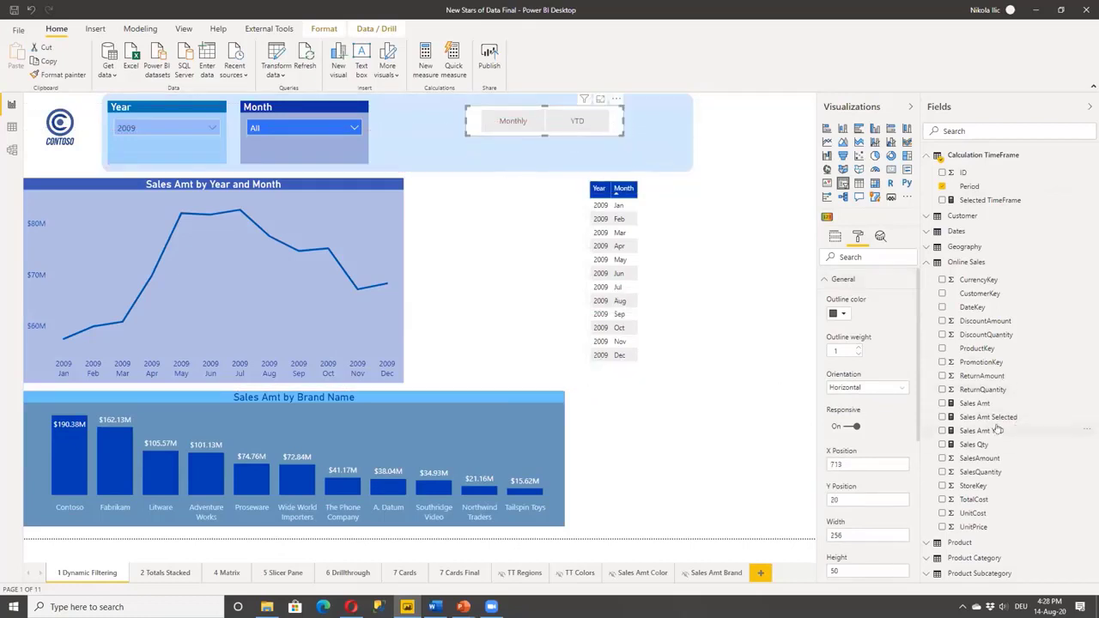
- Add the Sales Amt Selected measure as a column to the Year and Month table
{"action": "left_click_drag", "start_coordinate": [992, 417], "coordinate": [728, 267]}
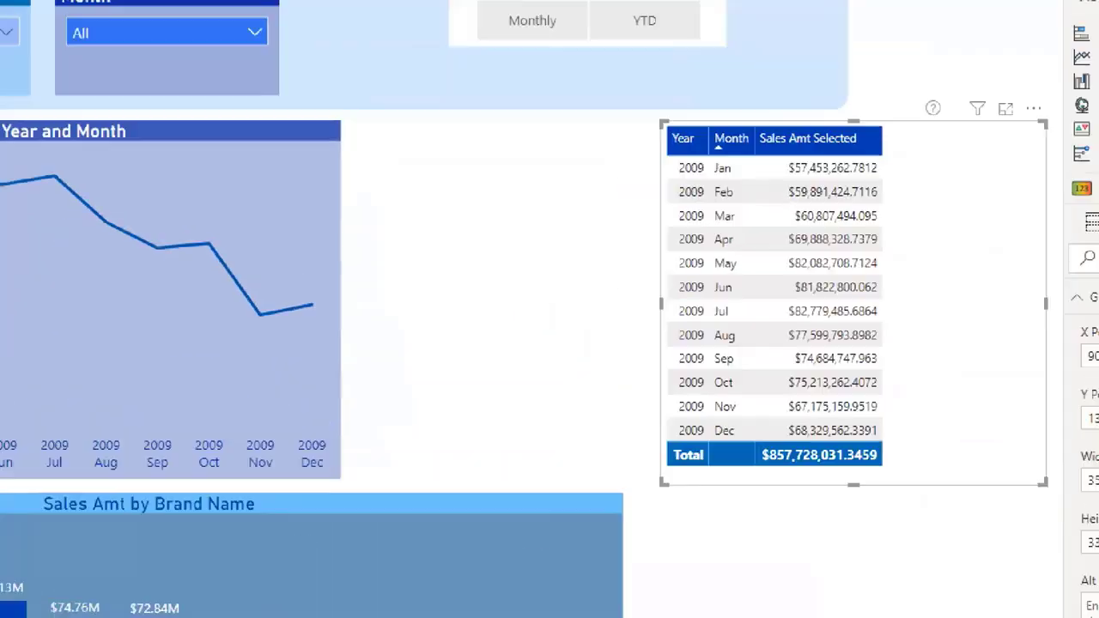
{"action": "mouse_move", "coordinate": [865, 104]}
{"action": "left_mouse_down"}
{"action": "mouse_move", "coordinate": [775, 439]}
{"action": "mouse_move", "coordinate": [930, 218]}
{"action": "mouse_move", "coordinate": [841, 95]}
{"action": "left_mouse_up"}
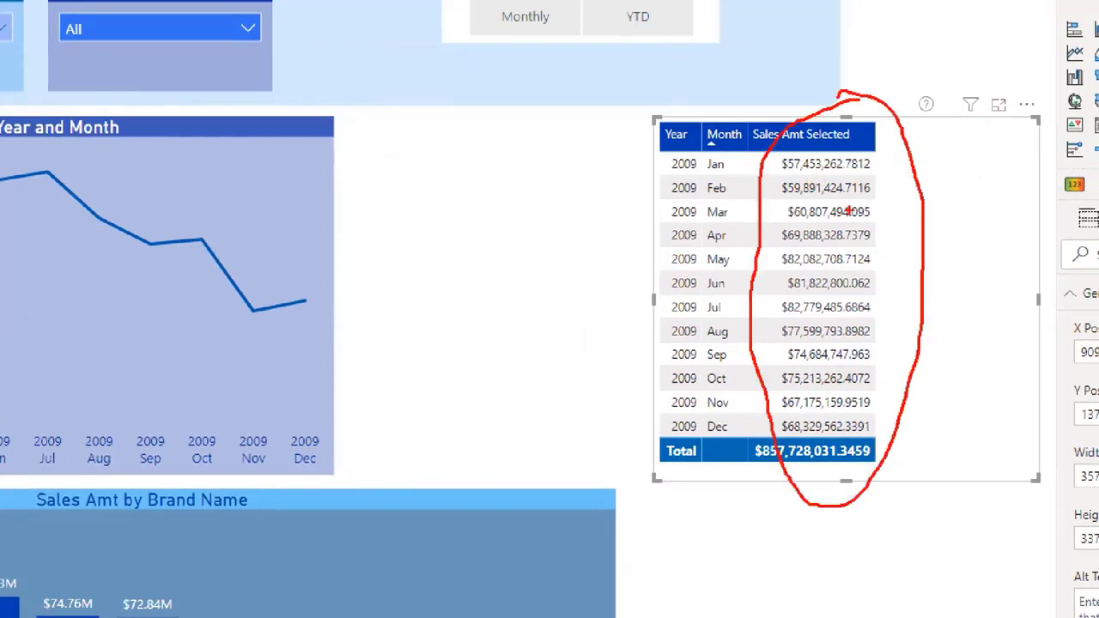
{"action": "key", "text": "Escape"}
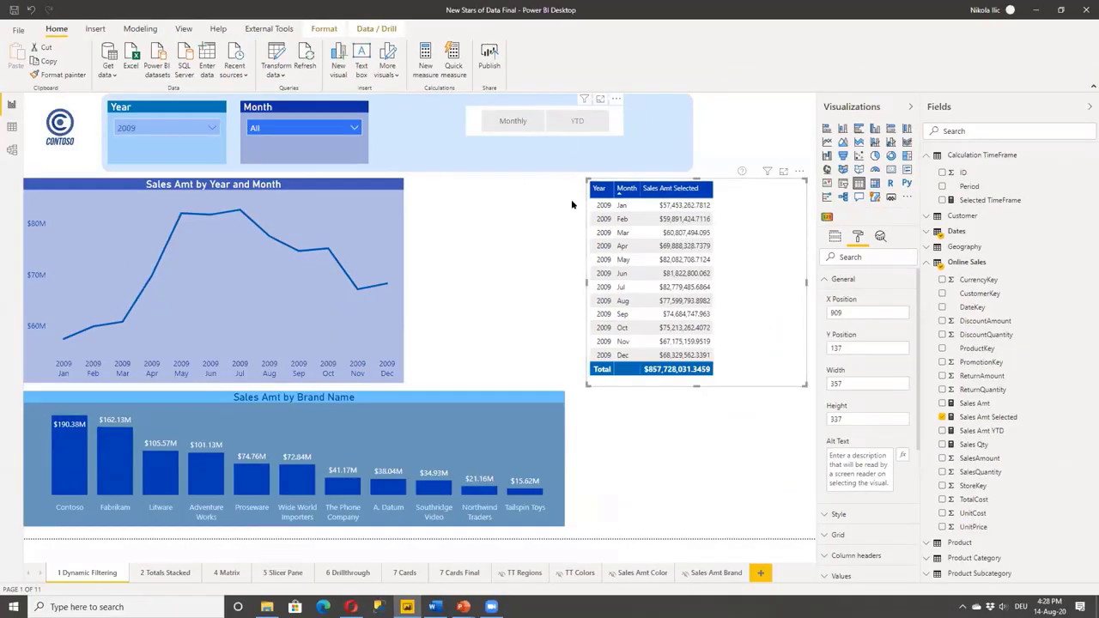
- Test the Period slicer by selecting YTD and then Monthly
{"action": "left_click", "coordinate": [577, 121]}
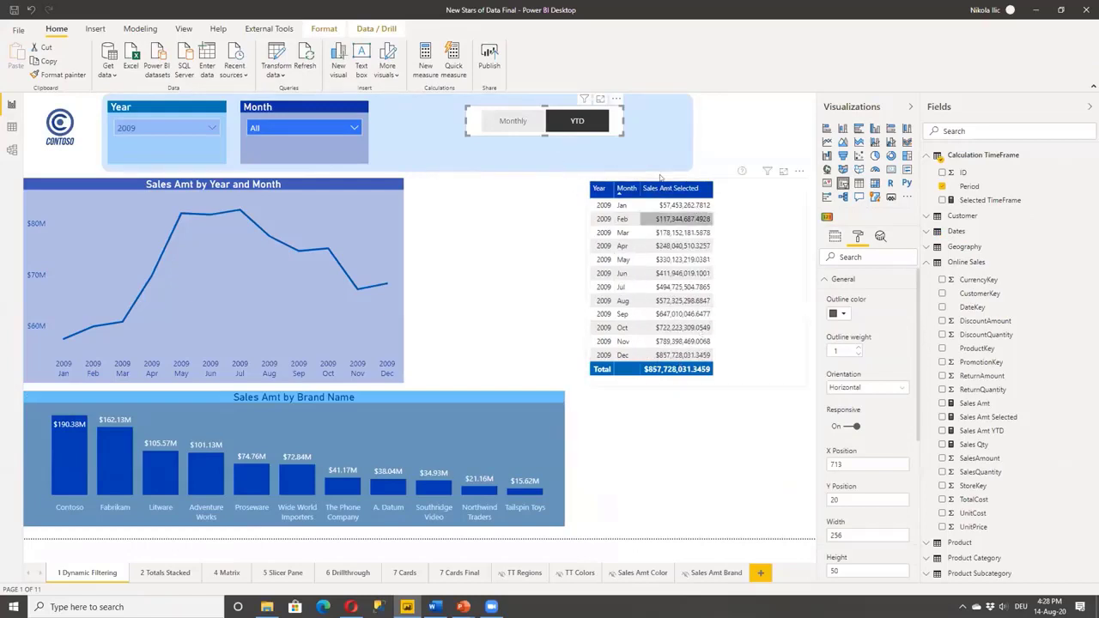
{"action": "left_click", "coordinate": [515, 122]}
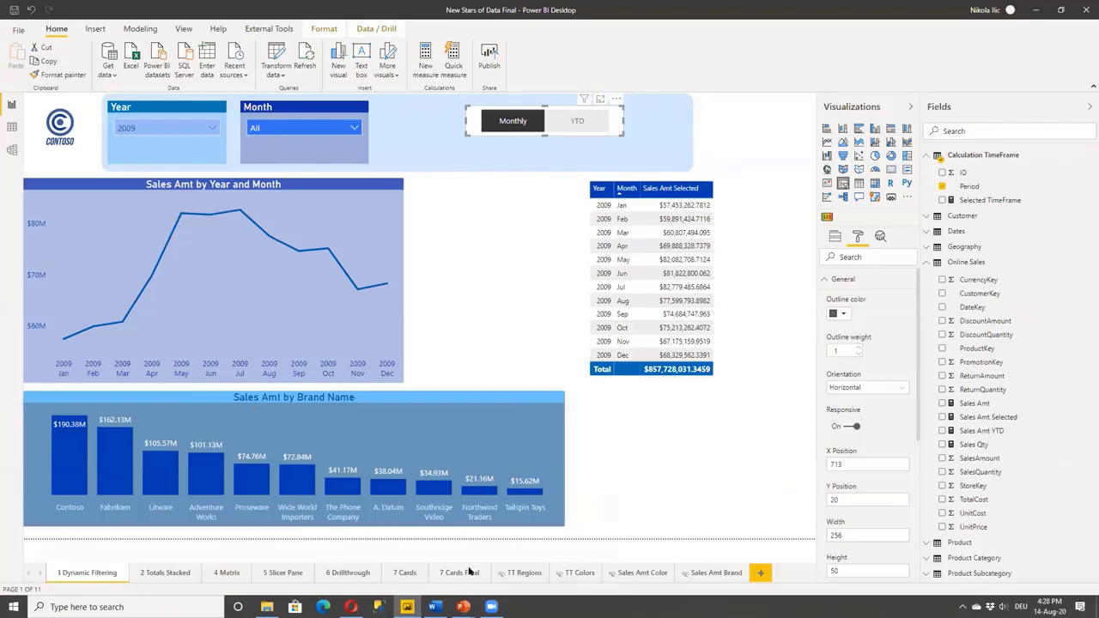
- Switch to the PowerPoint slide show and advance to the slide on displaying totals in the stacked column visual
{"action": "mouse_move", "coordinate": [468, 599]}
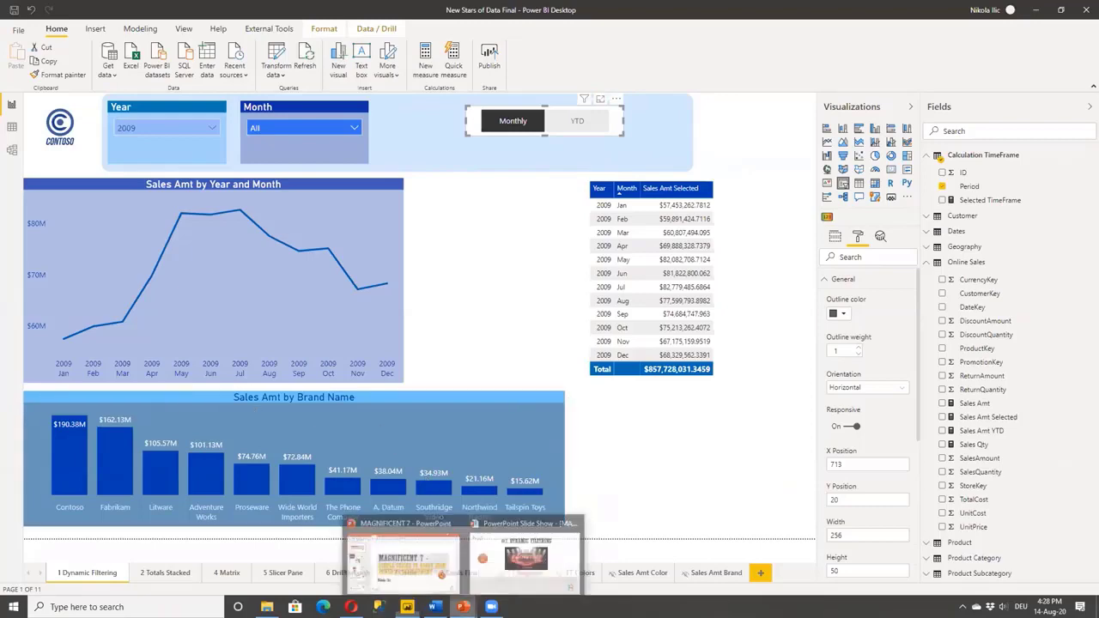
{"action": "left_click", "coordinate": [497, 581]}
{"action": "left_click", "coordinate": [480, 471]}
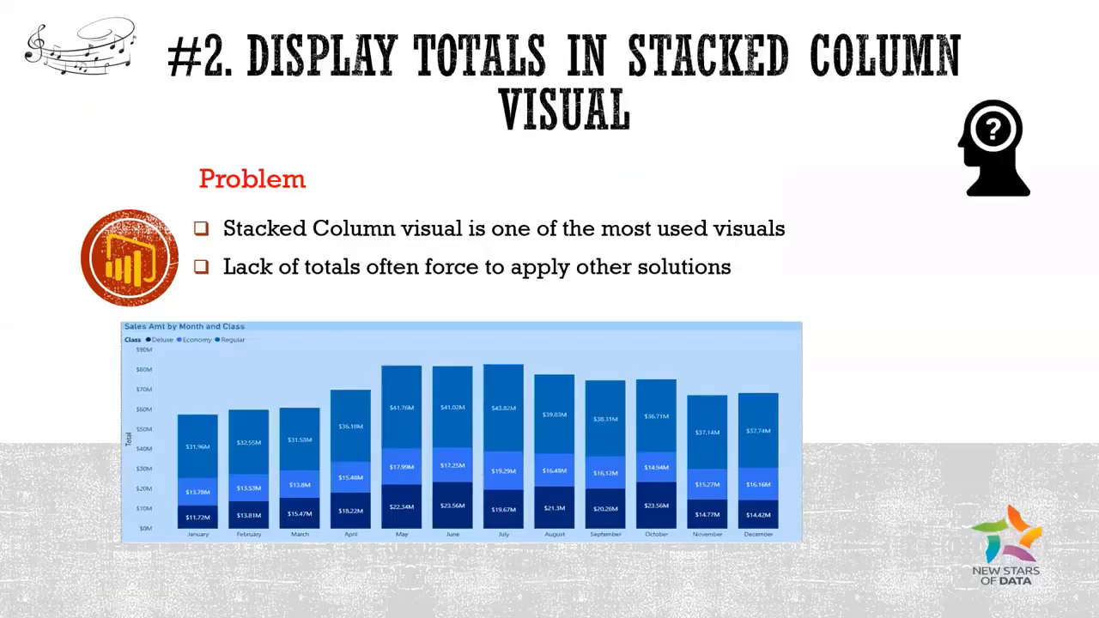
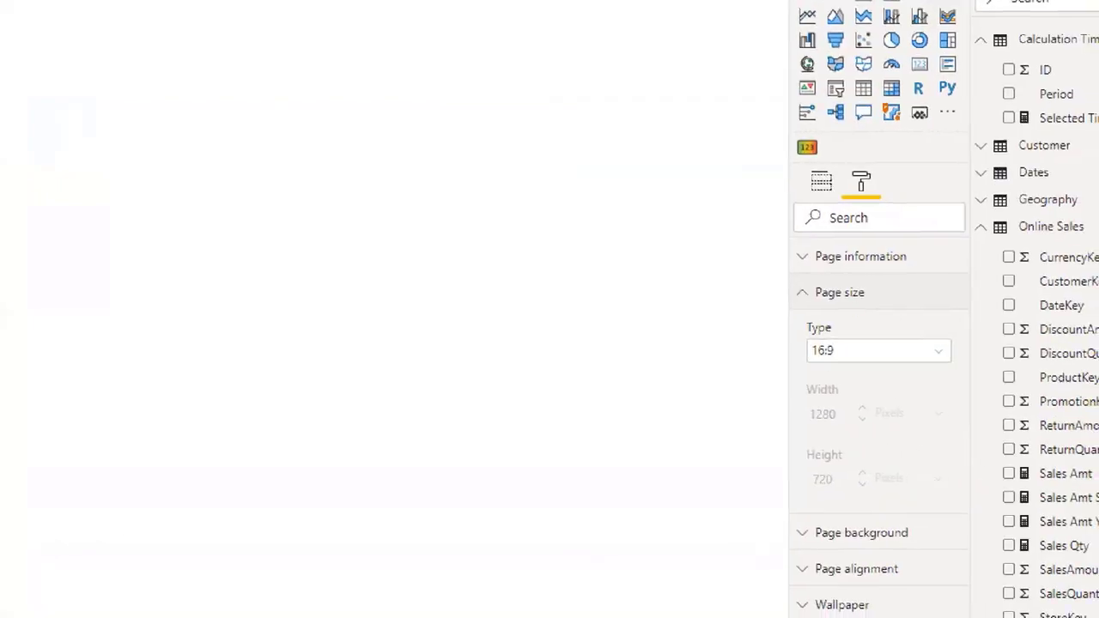
- Set the page size type of the blank Page 1 to Tooltip
{"action": "mouse_move", "coordinate": [855, 309]}
{"action": "left_mouse_down"}
{"action": "mouse_move", "coordinate": [905, 319]}
{"action": "mouse_move", "coordinate": [868, 308]}
{"action": "left_mouse_up"}
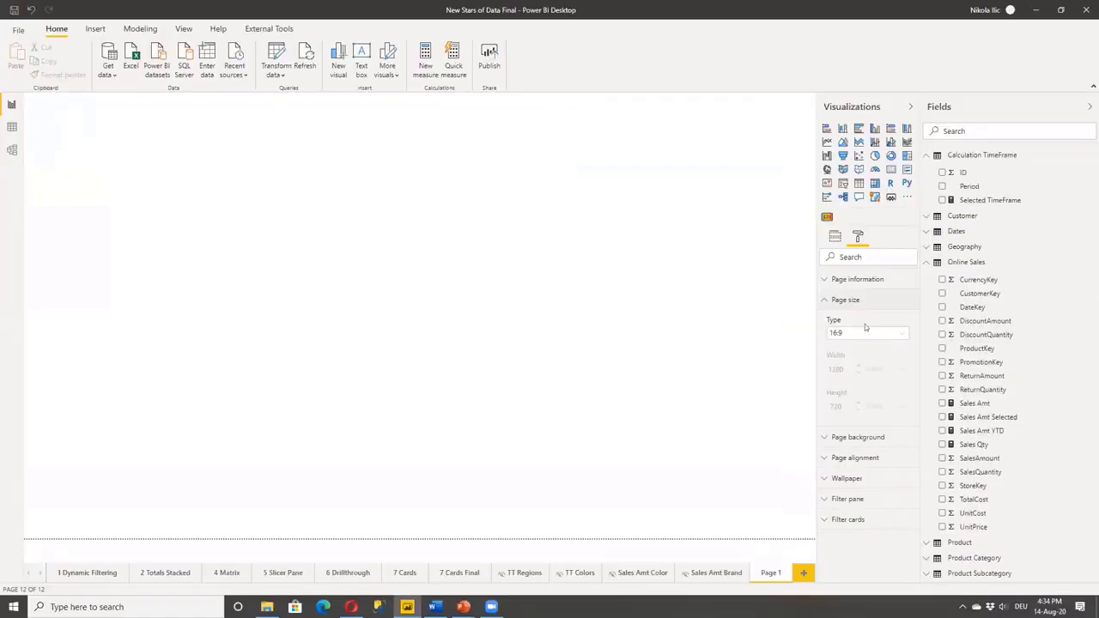
{"action": "left_click", "coordinate": [928, 352]}
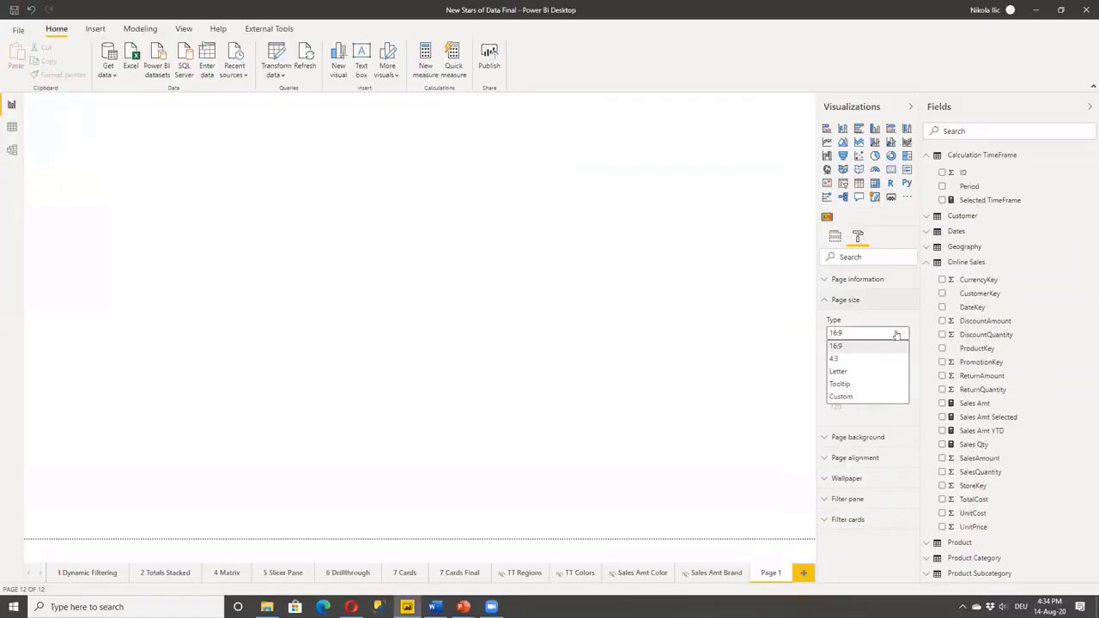
{"action": "left_click", "coordinate": [840, 383]}
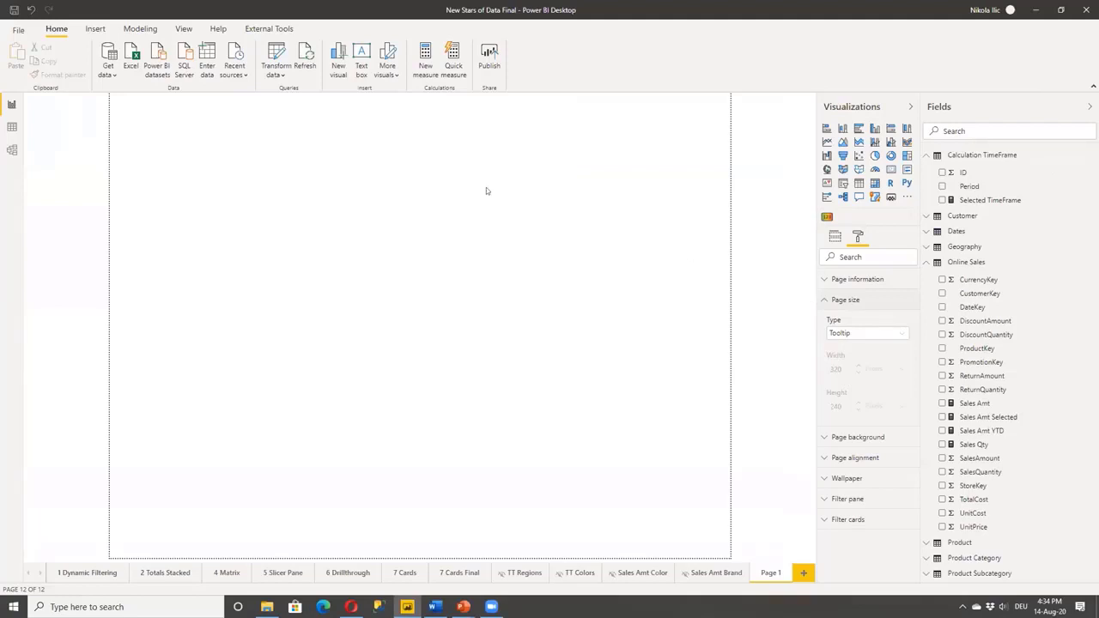
- Set the page view to Actual size and hide Page 1 from the report's visible pages
{"action": "left_click", "coordinate": [184, 29]}
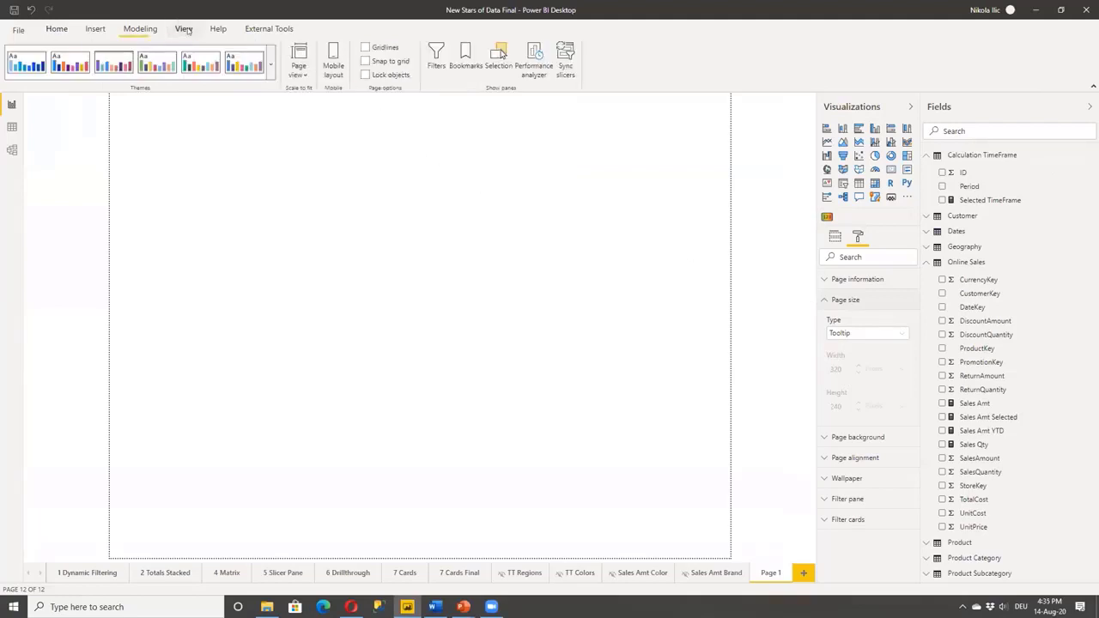
{"action": "left_click", "coordinate": [298, 65]}
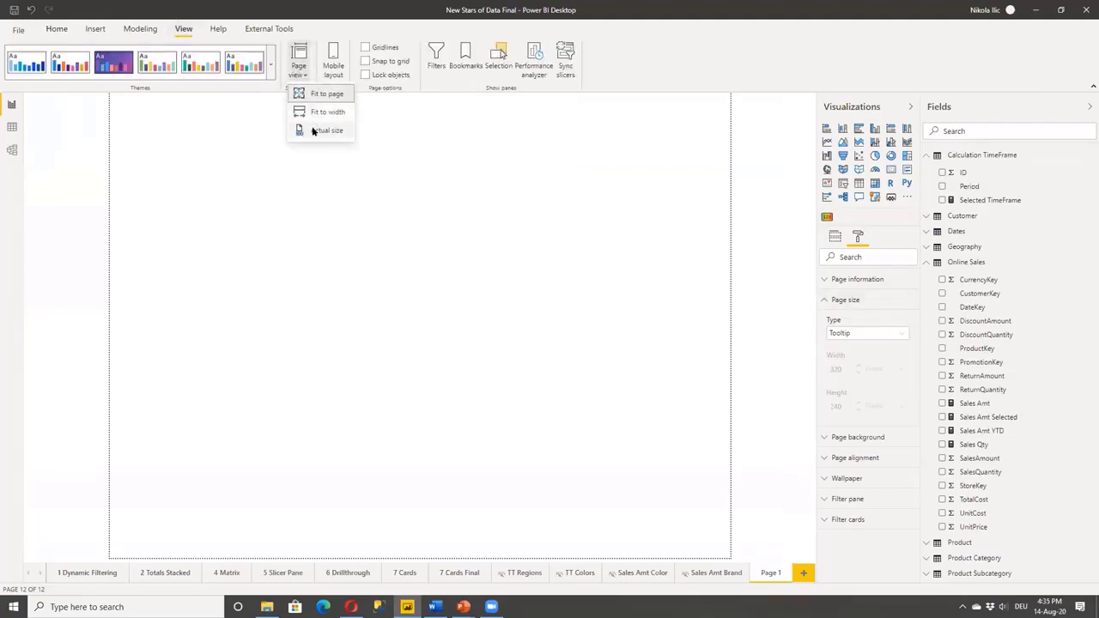
{"action": "left_click", "coordinate": [314, 129]}
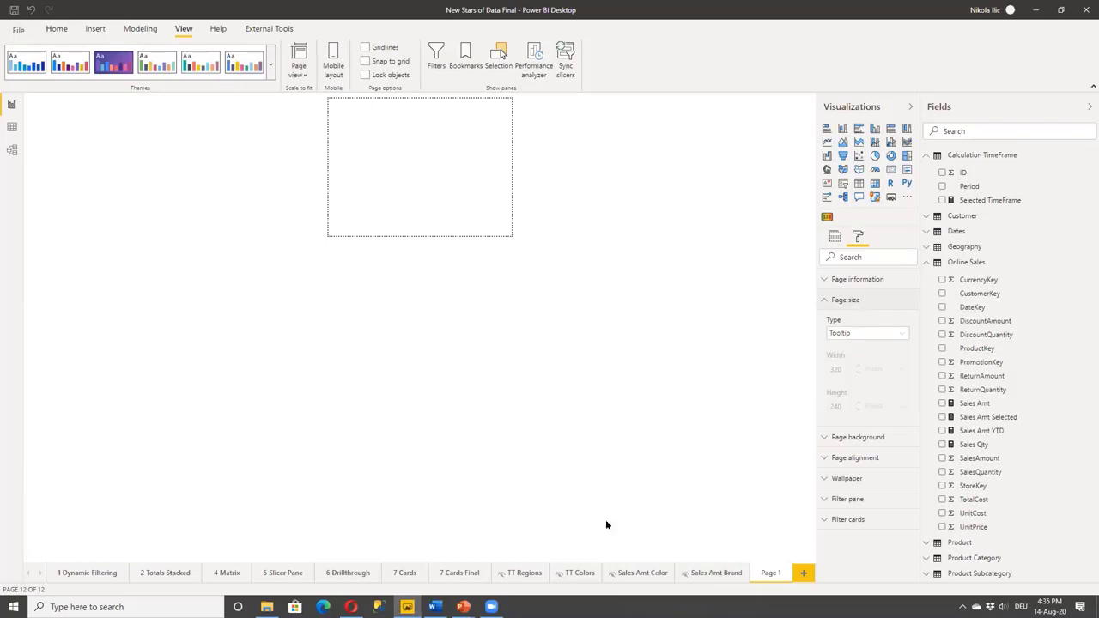
{"action": "right_click", "coordinate": [758, 573]}
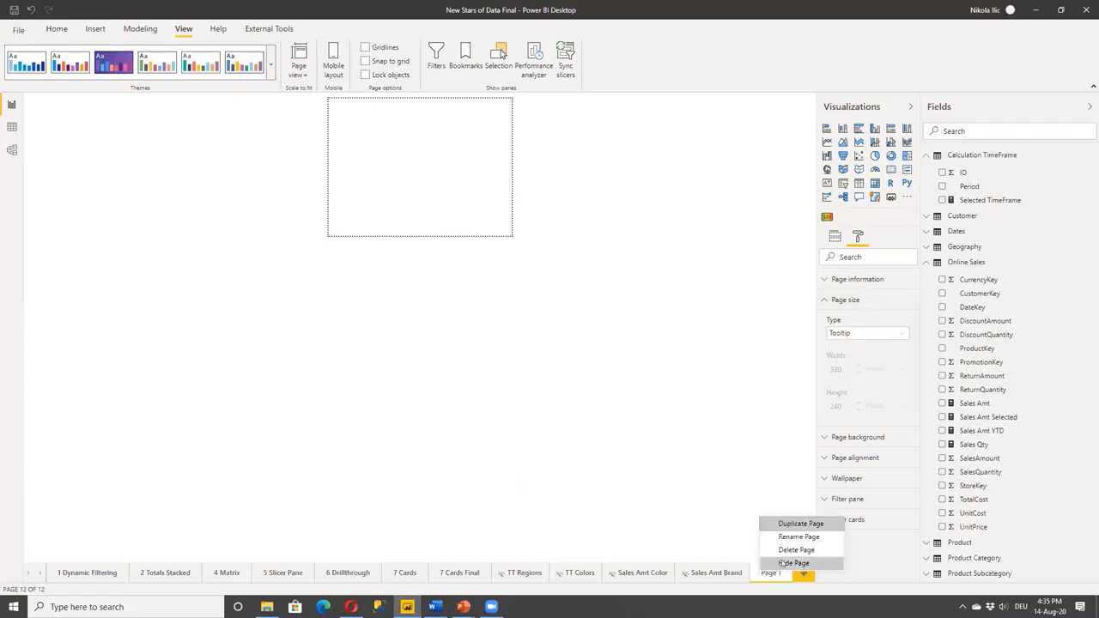
{"action": "left_click", "coordinate": [777, 562]}
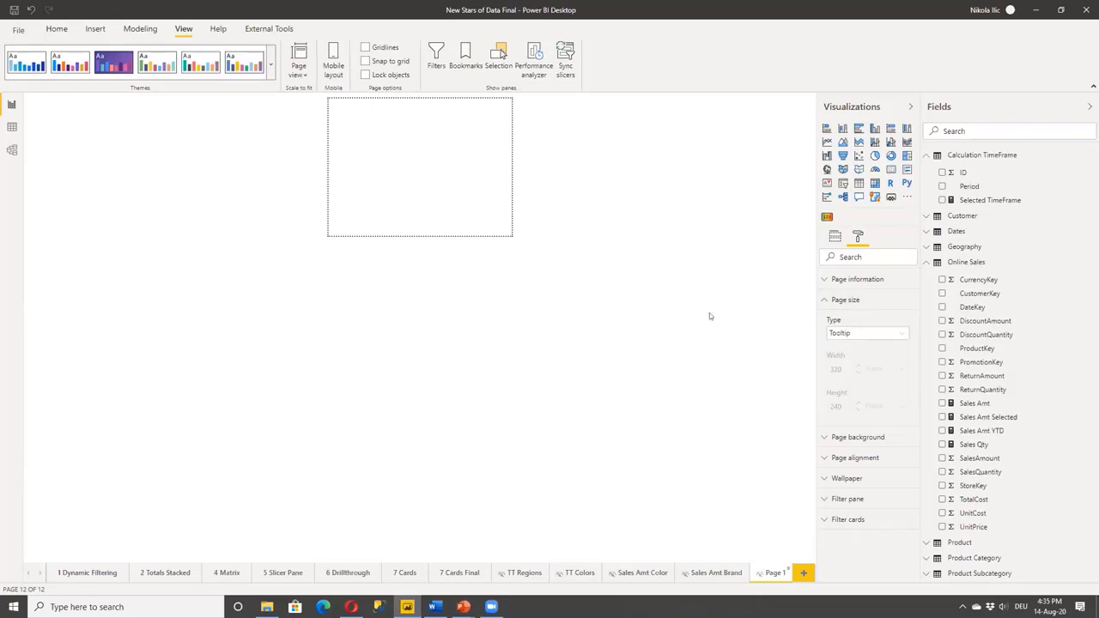
- Turn on the Tooltip setting in the page information of Page 1
{"action": "left_click", "coordinate": [828, 300]}
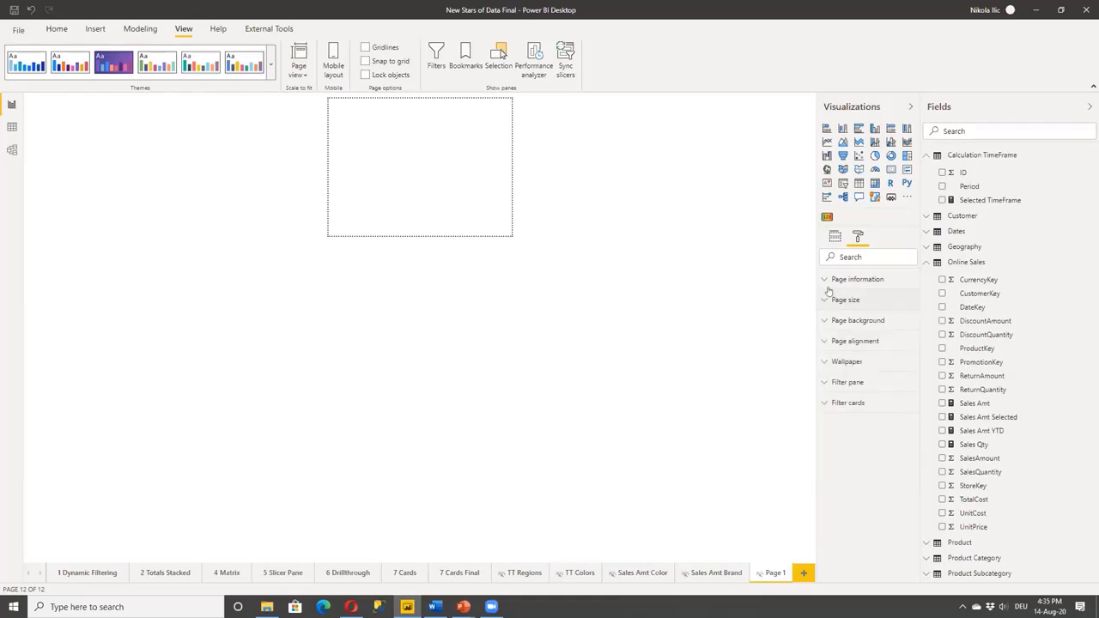
{"action": "left_click", "coordinate": [830, 282]}
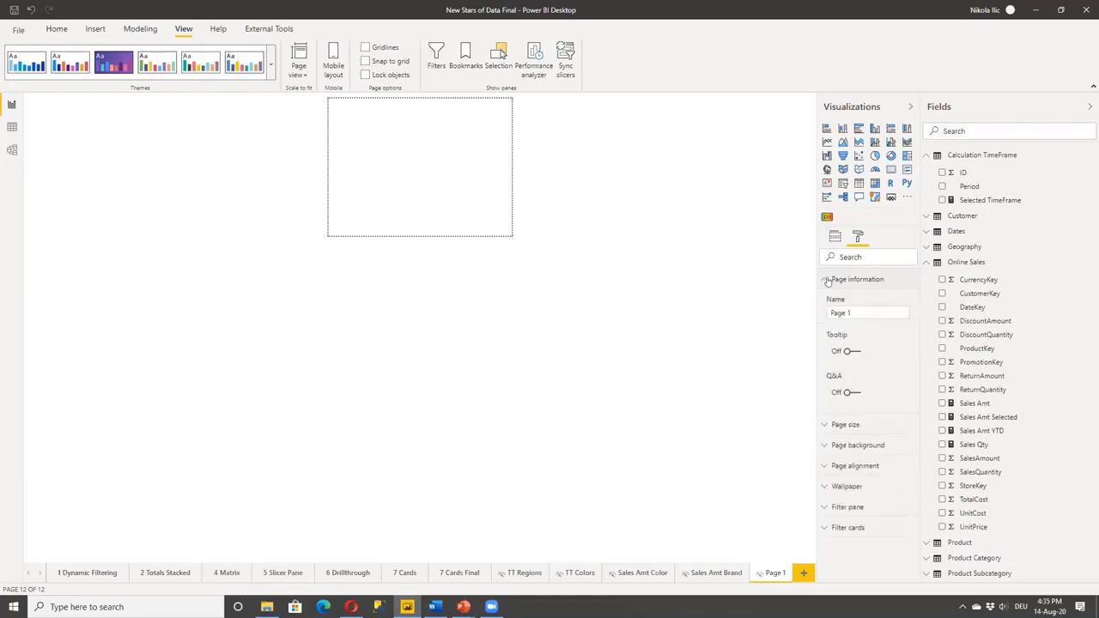
{"action": "left_click", "coordinate": [847, 353]}
{"action": "left_click", "coordinate": [824, 281]}
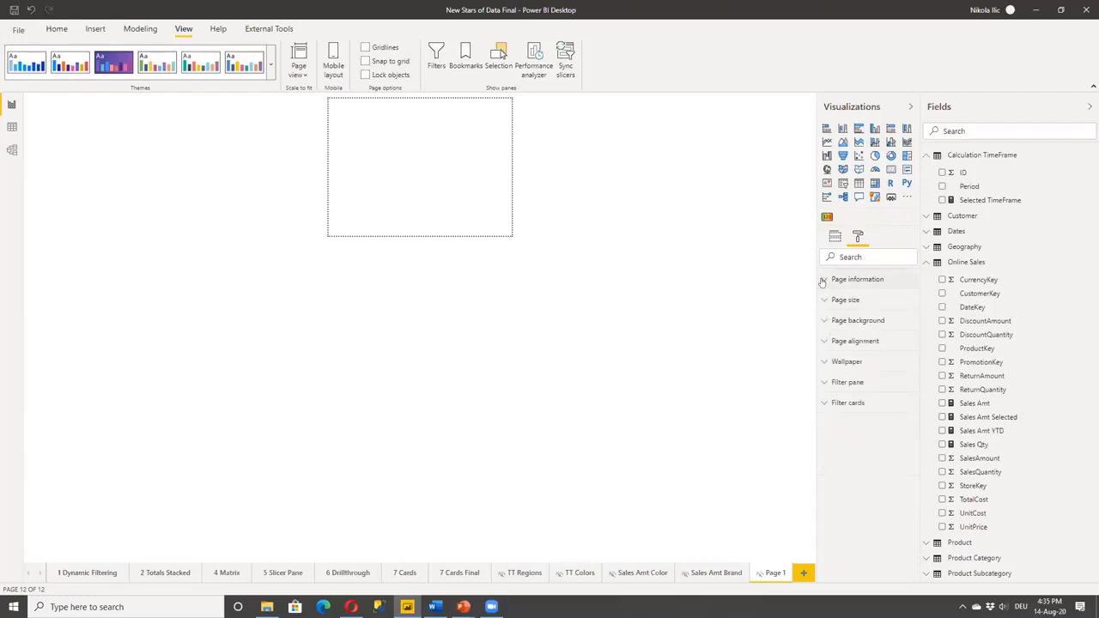
{"action": "left_click", "coordinate": [824, 282]}
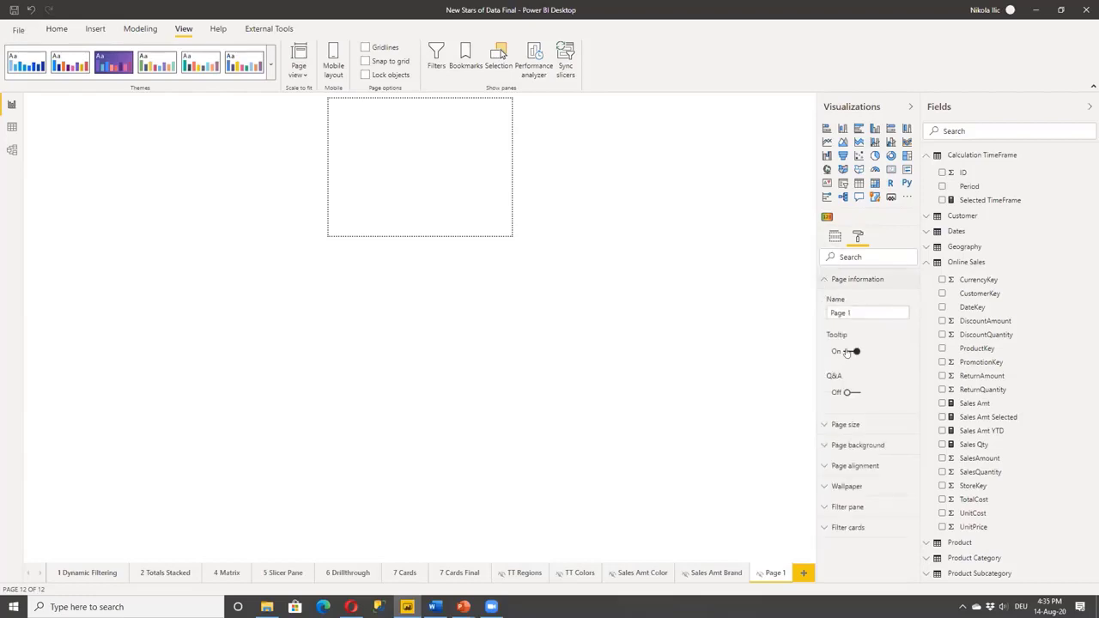
{"action": "left_click", "coordinate": [824, 280]}
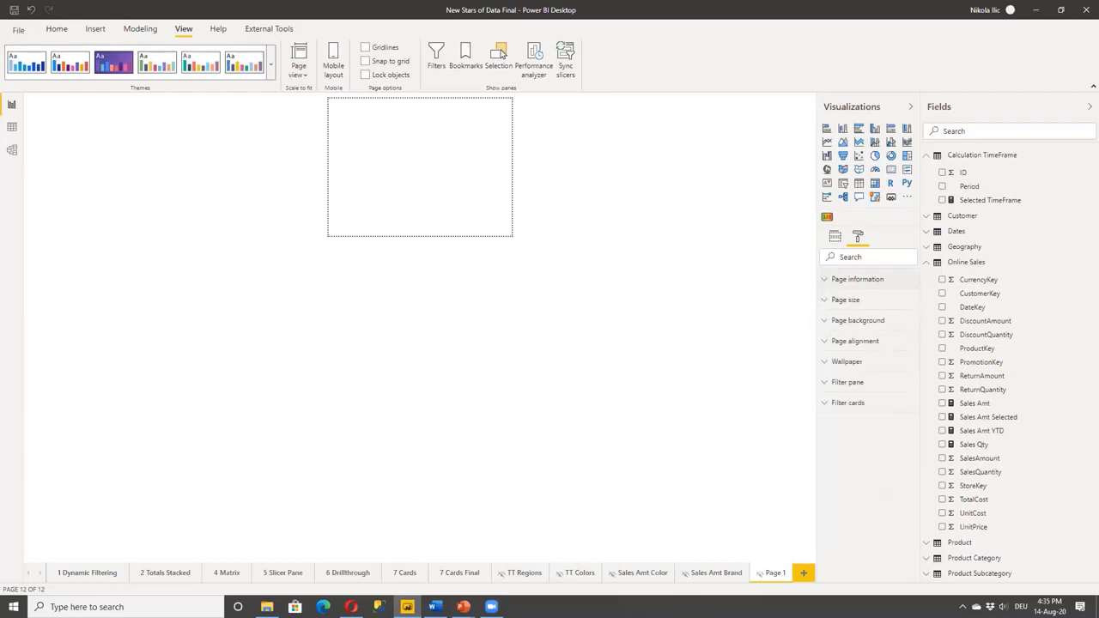
- Look over the prepared tooltip pages TT Regions and TT Colors
{"action": "left_click", "coordinate": [524, 574]}
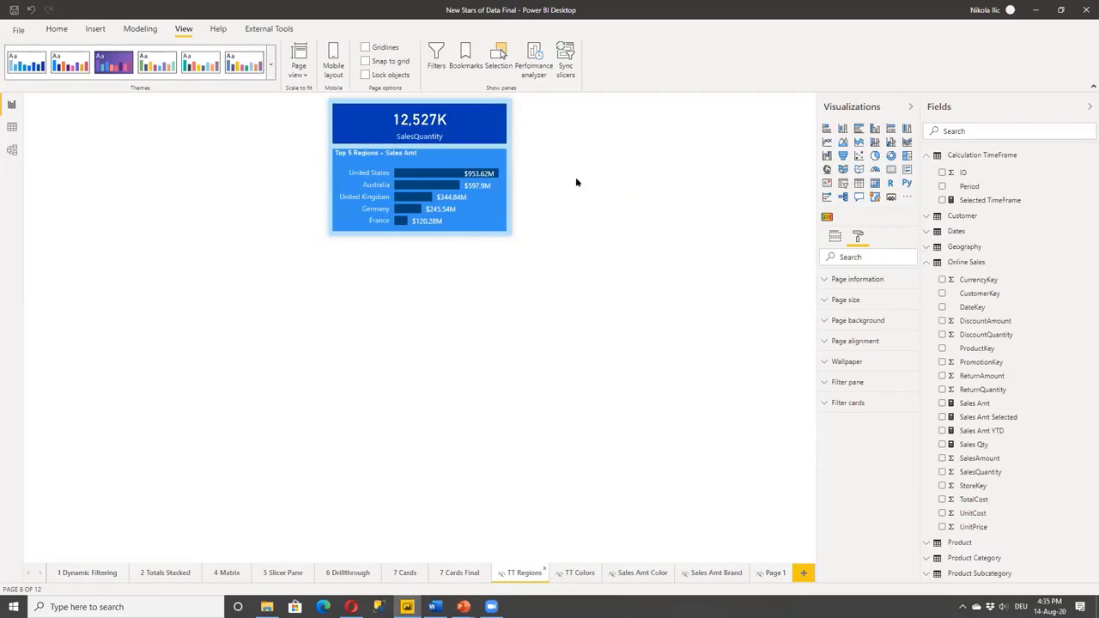
{"action": "mouse_move", "coordinate": [480, 163]}
{"action": "left_click", "coordinate": [578, 572]}
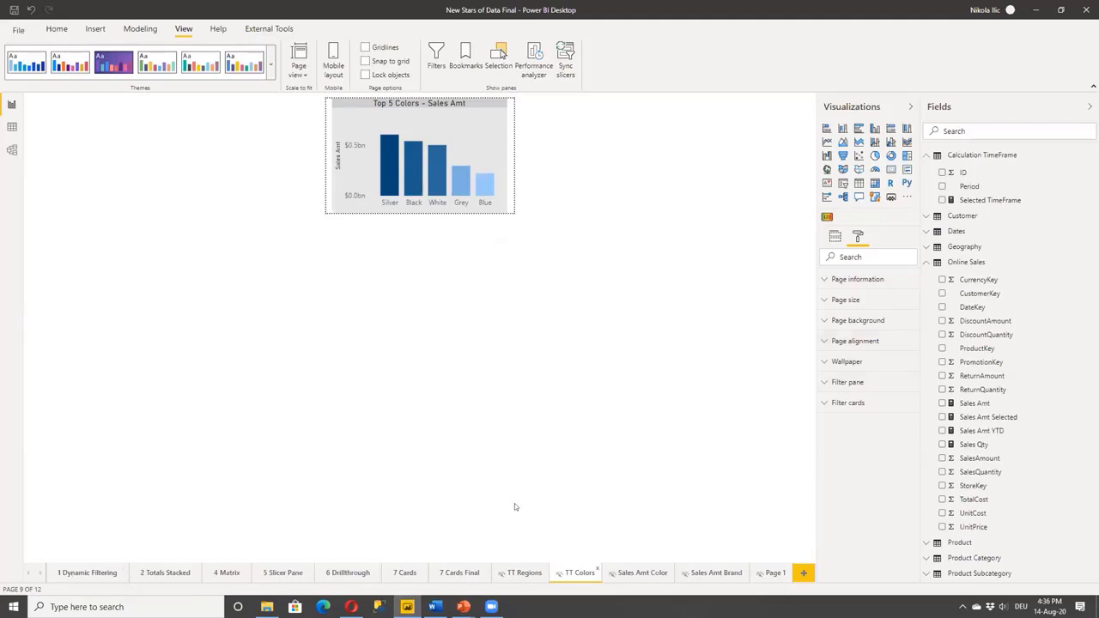
- Toggle the Tooltip page setting of the TT Regions and TT Colors pages, leaving both turned on
{"action": "left_click", "coordinate": [508, 576]}
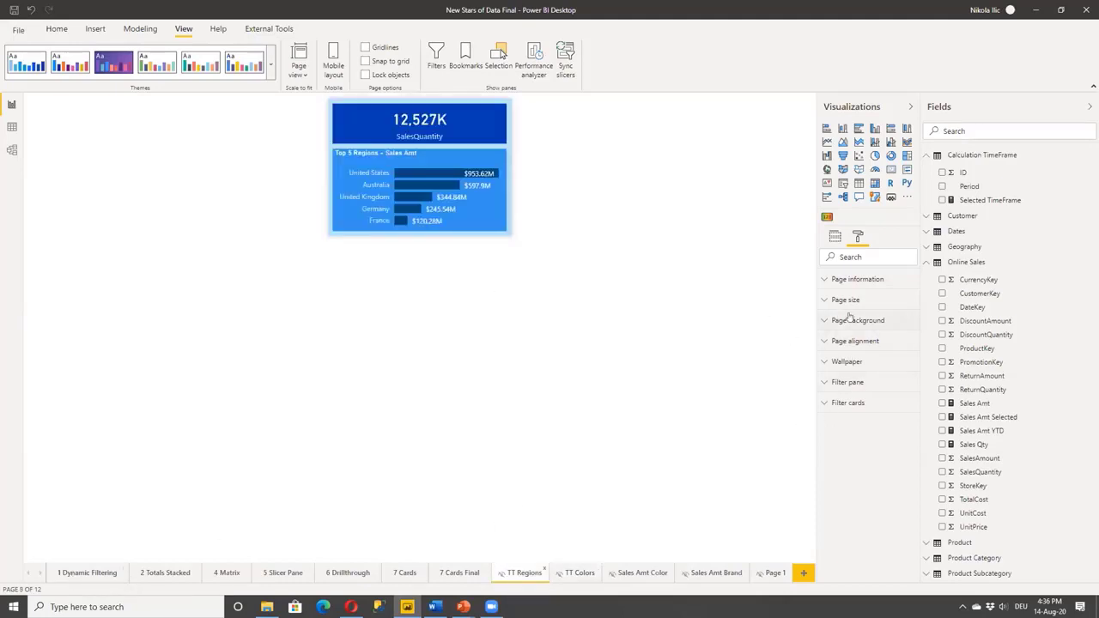
{"action": "left_click", "coordinate": [841, 281]}
{"action": "left_click", "coordinate": [850, 351]}
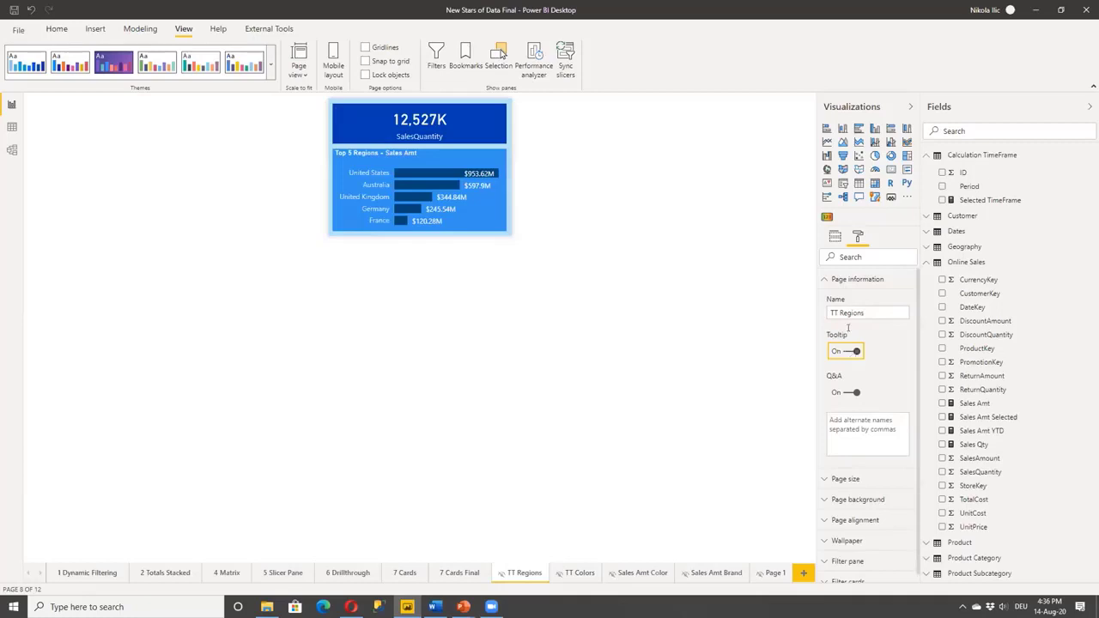
{"action": "left_click", "coordinate": [824, 282]}
{"action": "left_click", "coordinate": [567, 574]}
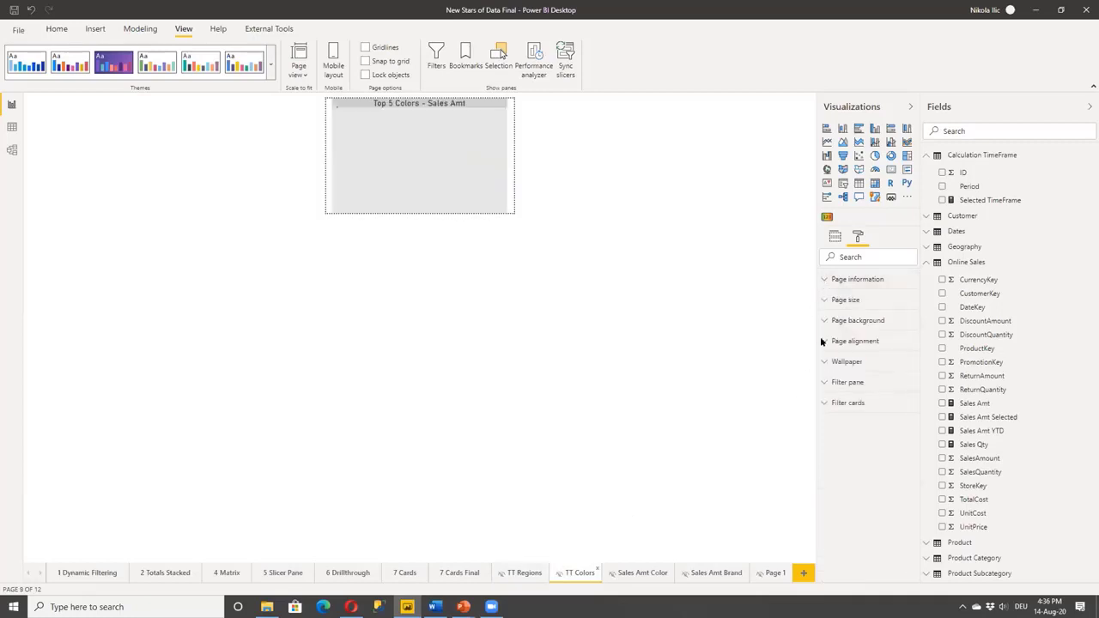
{"action": "left_click", "coordinate": [840, 280]}
{"action": "left_click", "coordinate": [848, 352]}
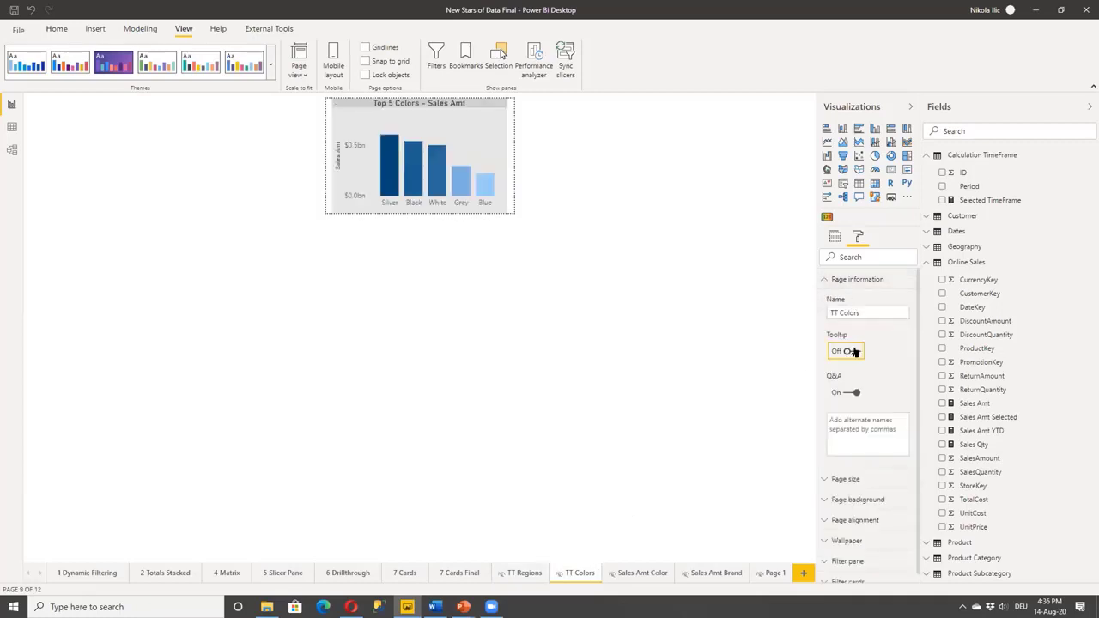
{"action": "left_click", "coordinate": [825, 282]}
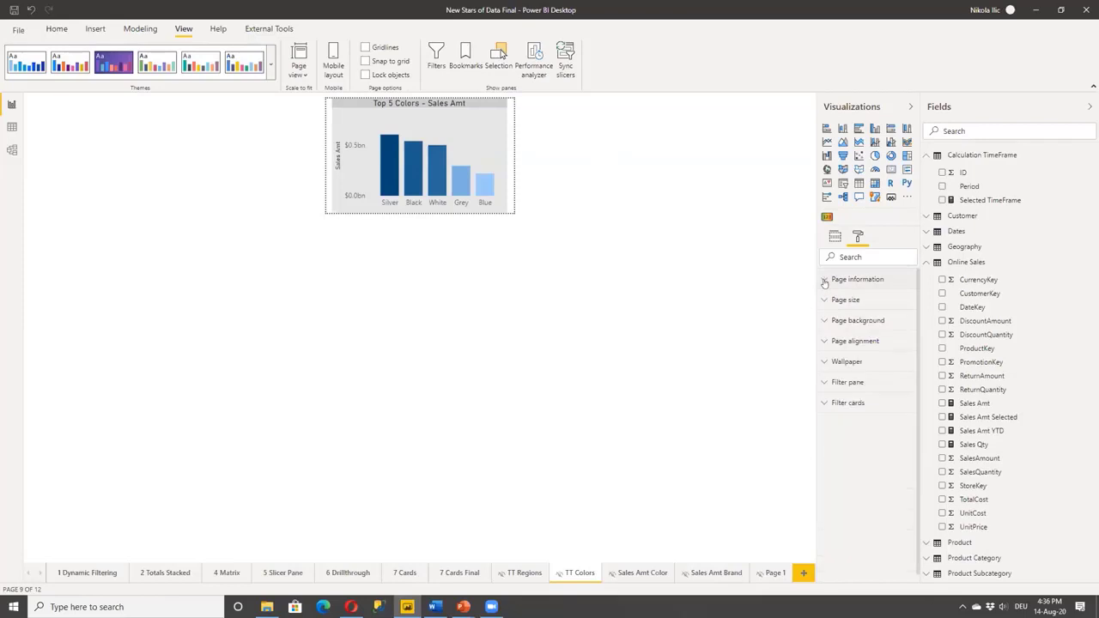
{"action": "left_click", "coordinate": [506, 574]}
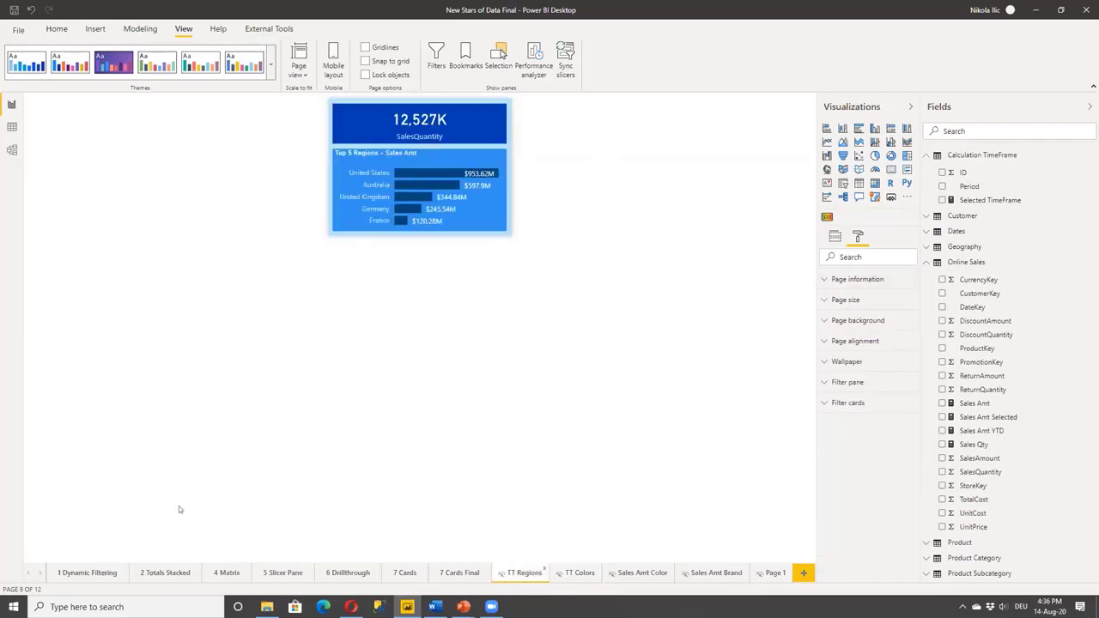
- On the 1 Dynamic Filtering page, turn off the sales table's visual header and toggle its tooltip off and back on
{"action": "left_click", "coordinate": [92, 573]}
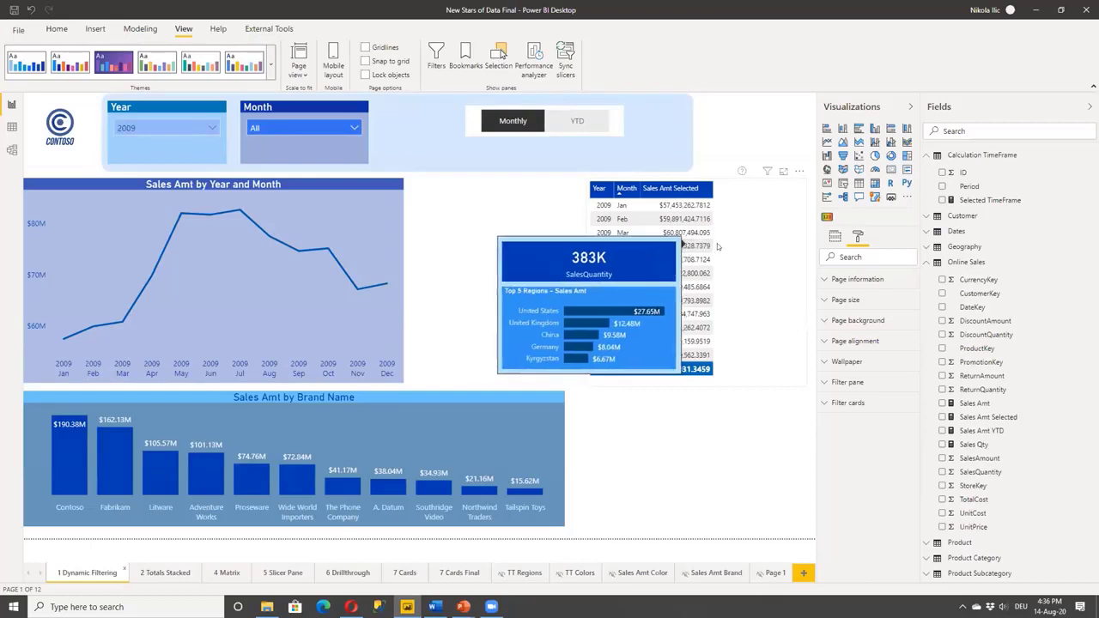
{"action": "left_click", "coordinate": [834, 237]}
{"action": "left_click", "coordinate": [857, 240]}
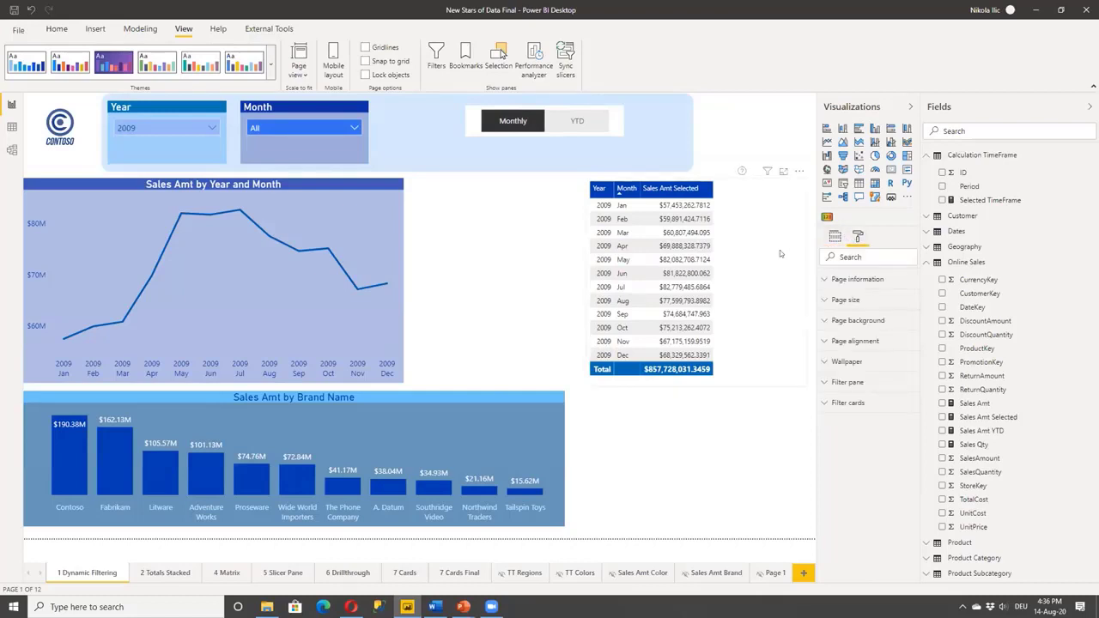
{"action": "left_click", "coordinate": [780, 250]}
{"action": "left_click", "coordinate": [857, 238]}
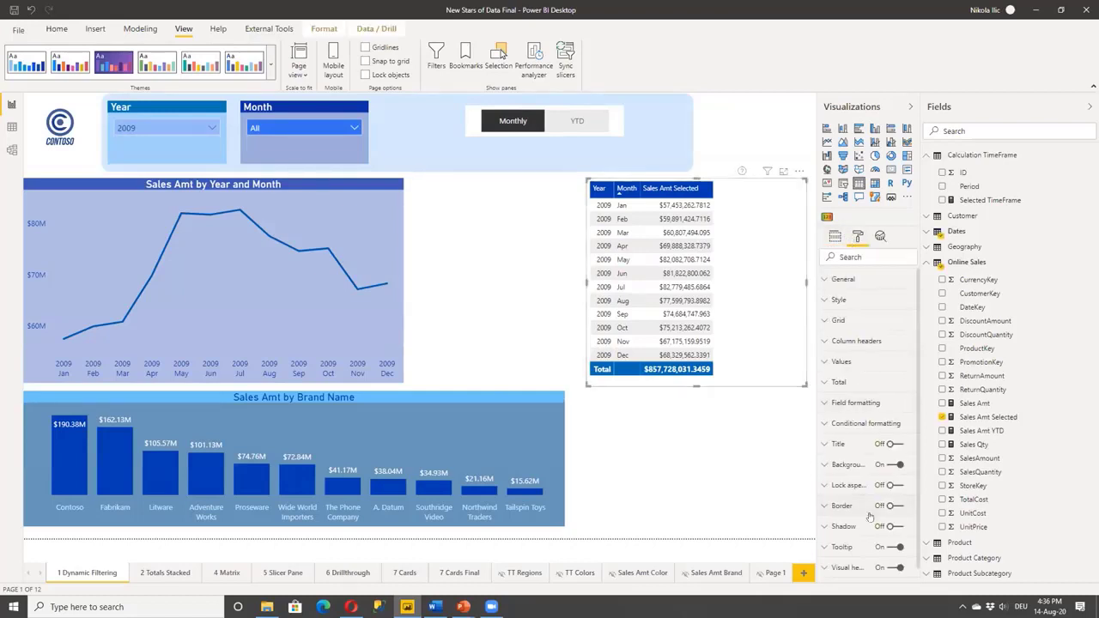
{"action": "left_click", "coordinate": [893, 553]}
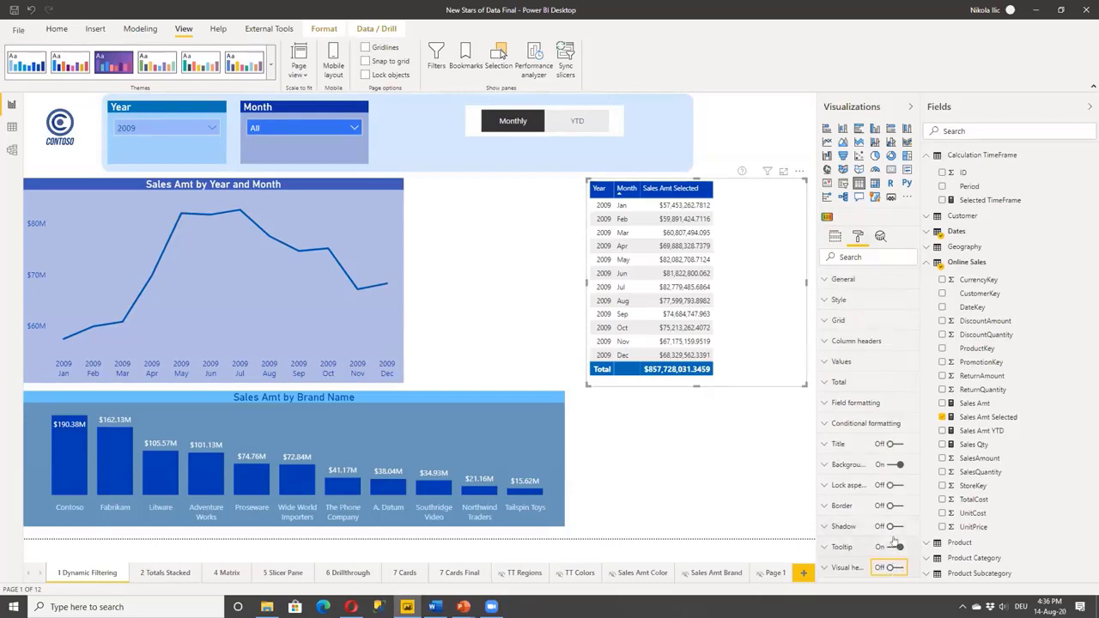
{"action": "left_click", "coordinate": [893, 547]}
{"action": "left_click", "coordinate": [892, 547]}
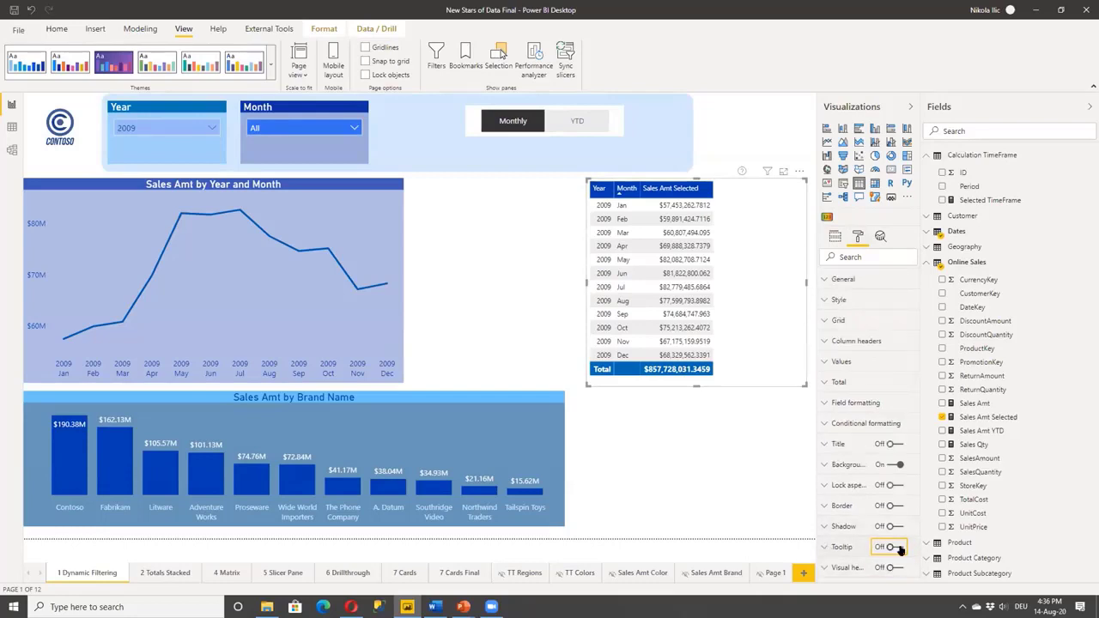
- Set the sales table's tooltip type to Default and preview the tooltip on a month row
{"action": "left_click", "coordinate": [827, 547]}
{"action": "scroll", "coordinate": [828, 547], "scroll_direction": "down", "scroll_amount": 3}
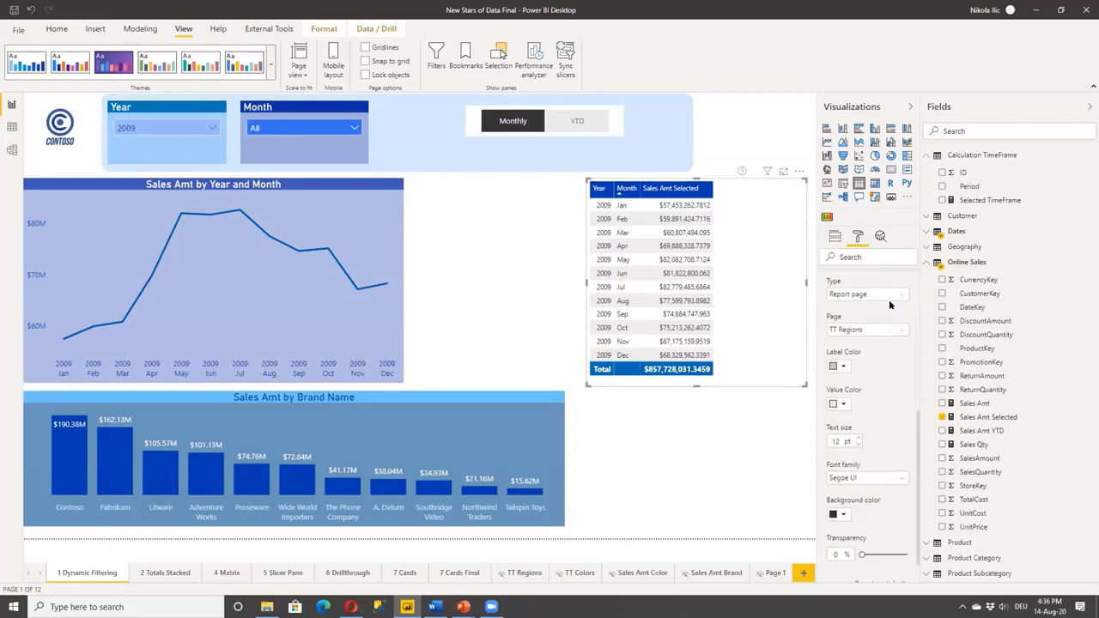
{"action": "left_click", "coordinate": [866, 293]}
{"action": "left_click", "coordinate": [859, 319]}
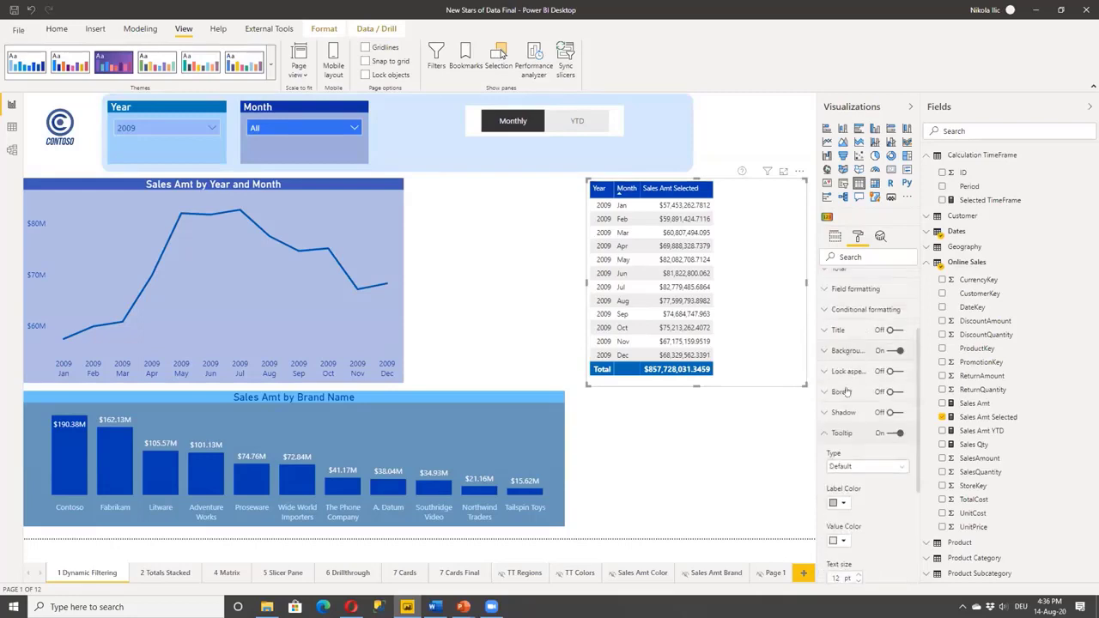
{"action": "left_click", "coordinate": [738, 500]}
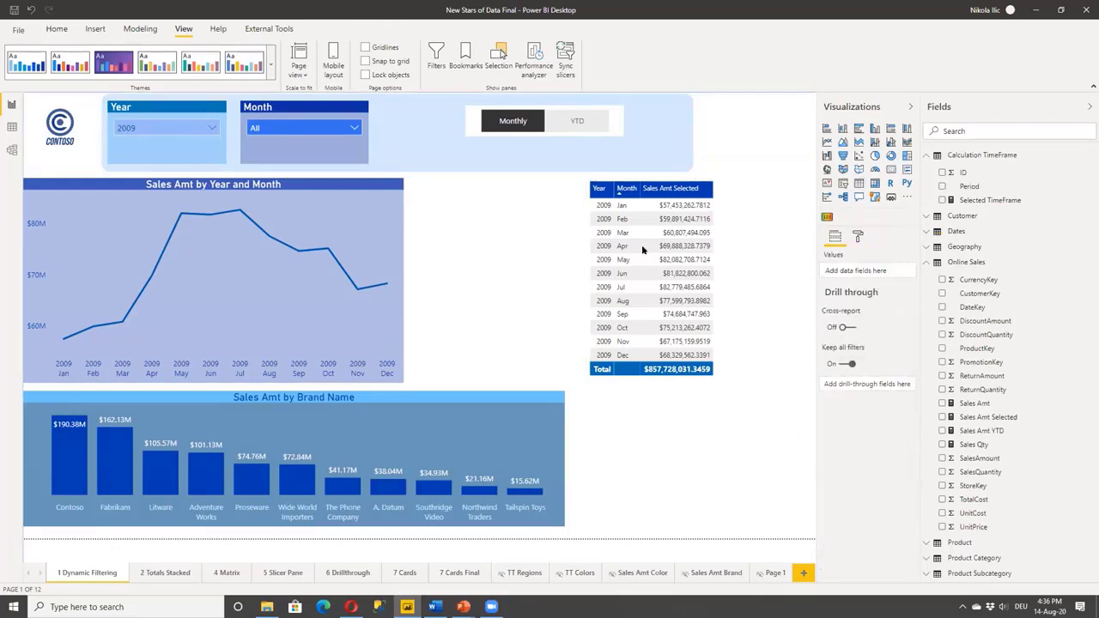
{"action": "mouse_move", "coordinate": [672, 243]}
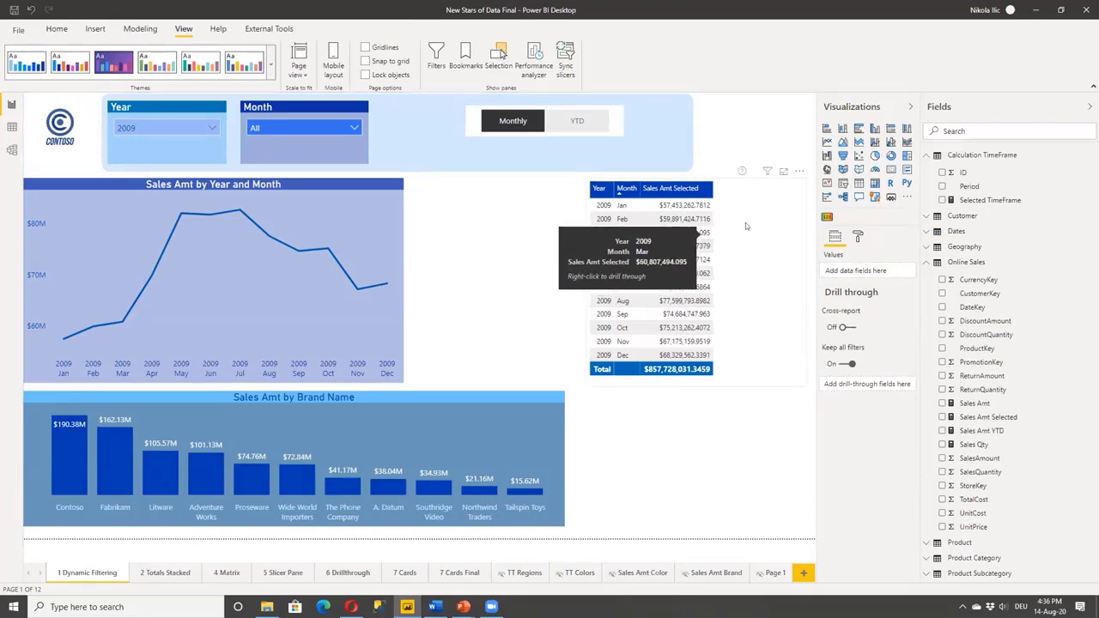
- Set the sales table's tooltip type to Report page with TT Regions as the page
{"action": "left_click", "coordinate": [745, 222]}
{"action": "left_click", "coordinate": [857, 237]}
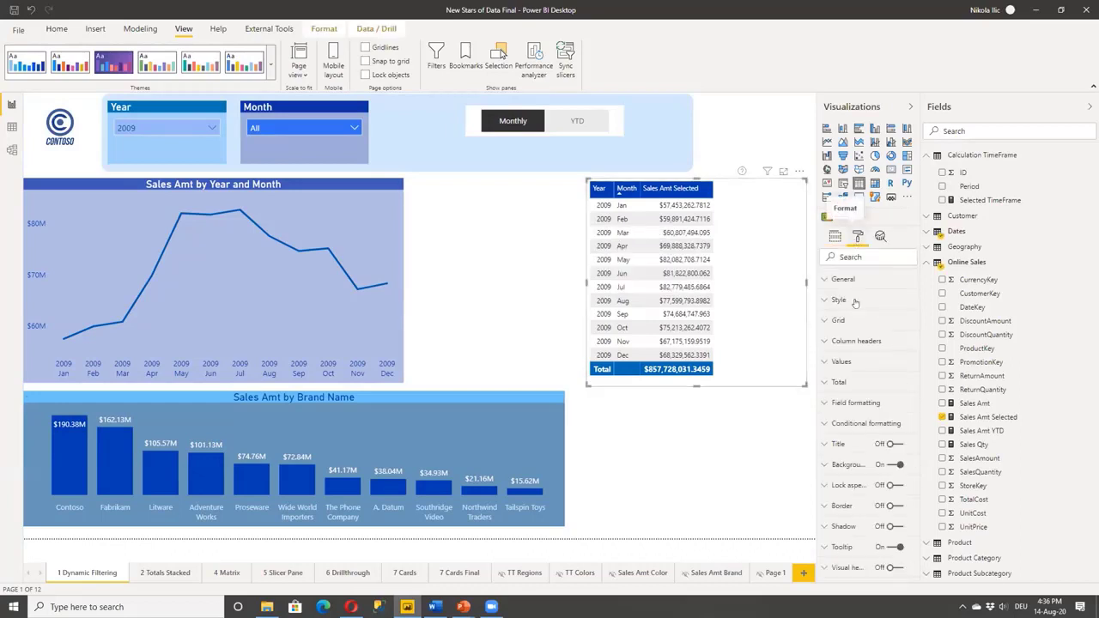
{"action": "left_click", "coordinate": [842, 547]}
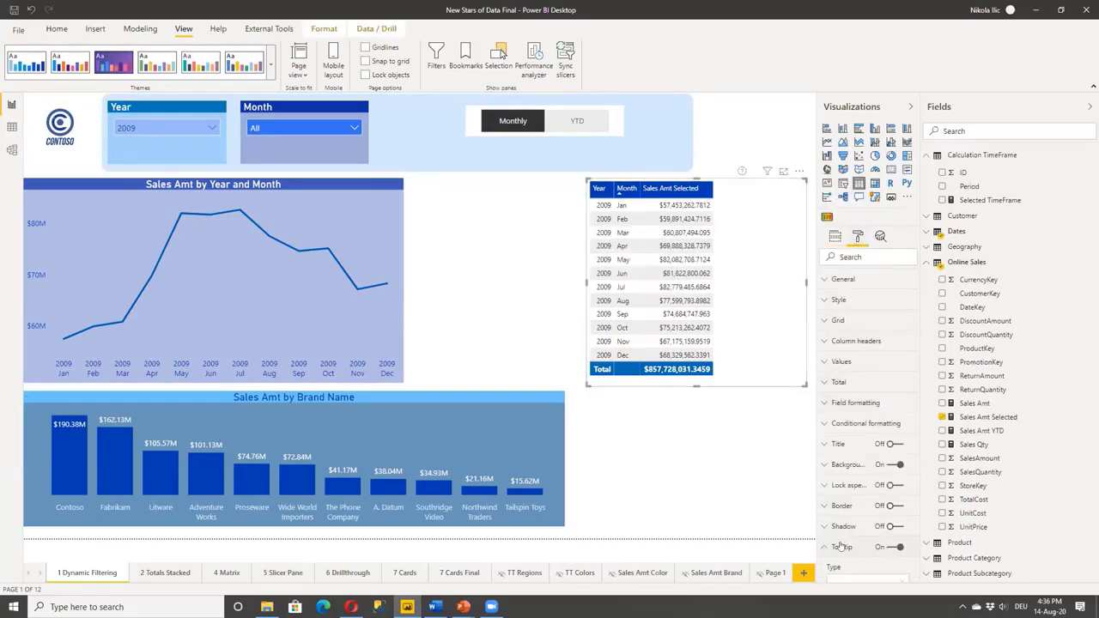
{"action": "scroll", "coordinate": [840, 526], "scroll_direction": "down", "scroll_amount": 5}
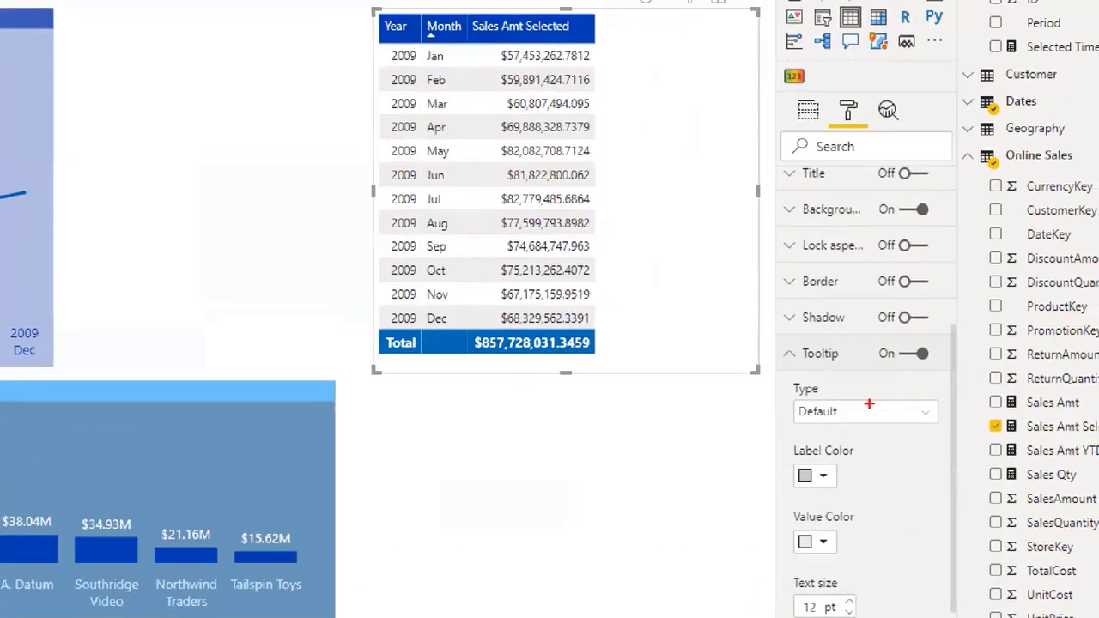
{"action": "mouse_move", "coordinate": [891, 359]}
{"action": "left_mouse_down"}
{"action": "mouse_move", "coordinate": [856, 382]}
{"action": "mouse_move", "coordinate": [868, 366]}
{"action": "left_mouse_up"}
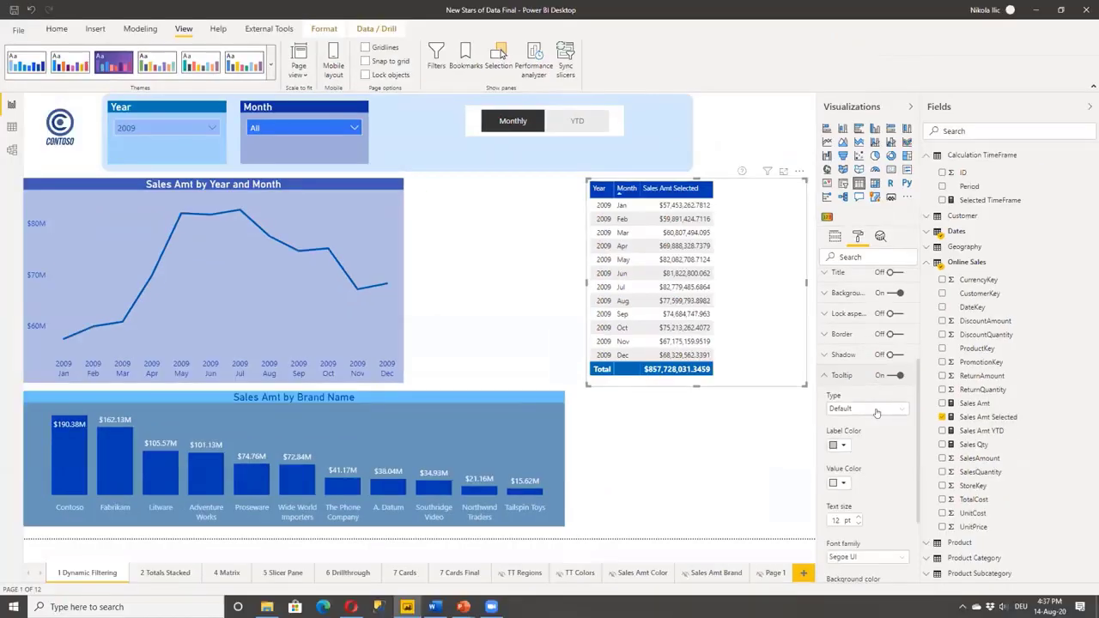
{"action": "left_click", "coordinate": [863, 411]}
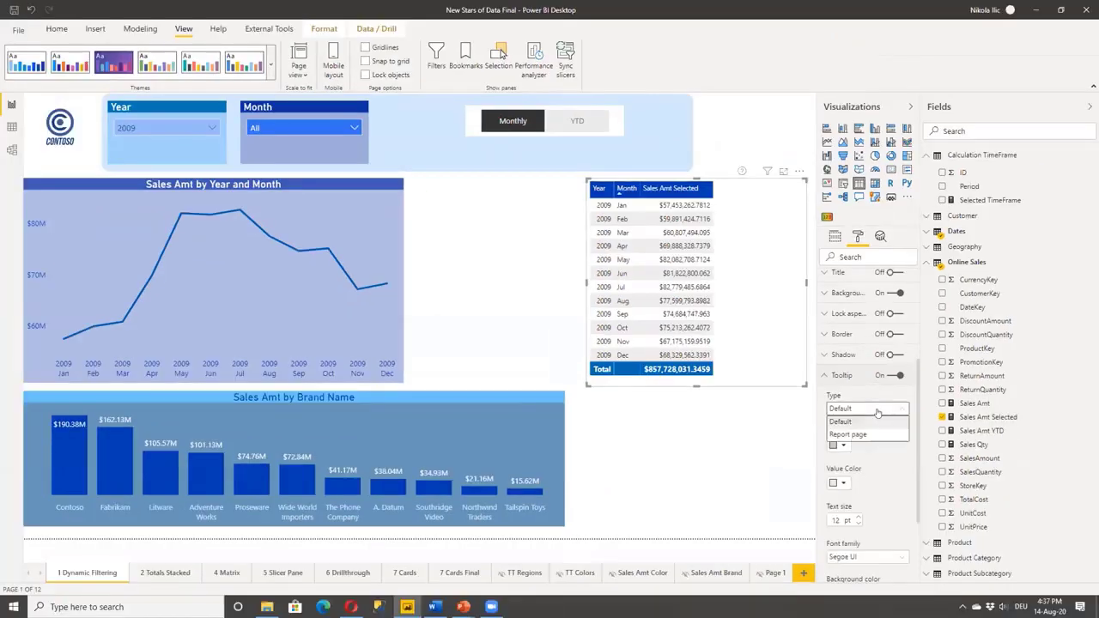
{"action": "left_click", "coordinate": [856, 435]}
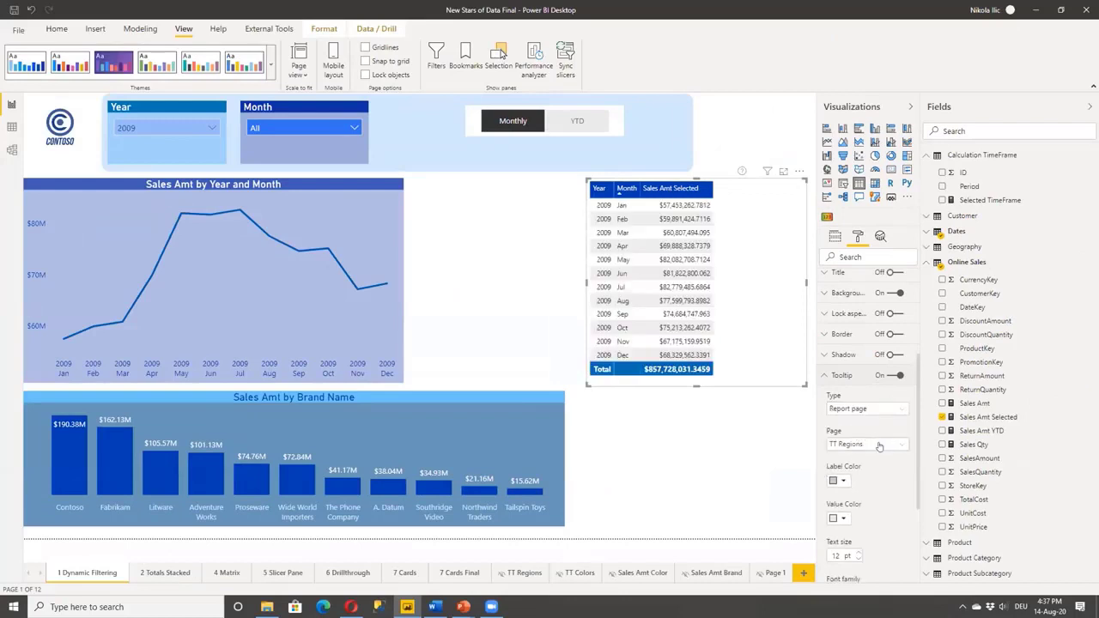
{"action": "left_click", "coordinate": [877, 444]}
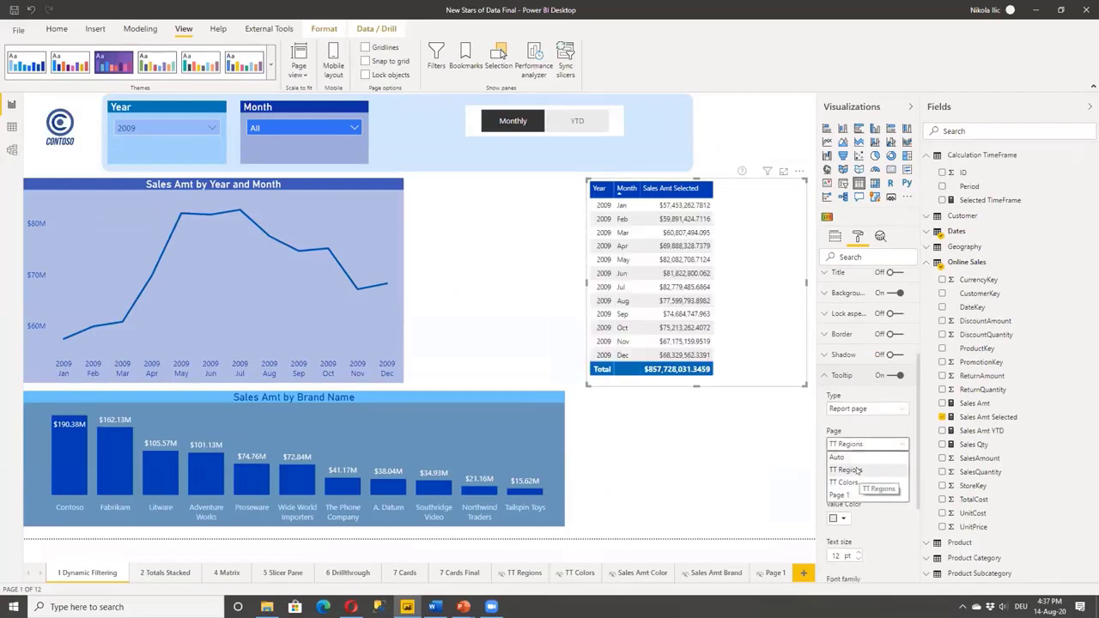
{"action": "left_click", "coordinate": [856, 470]}
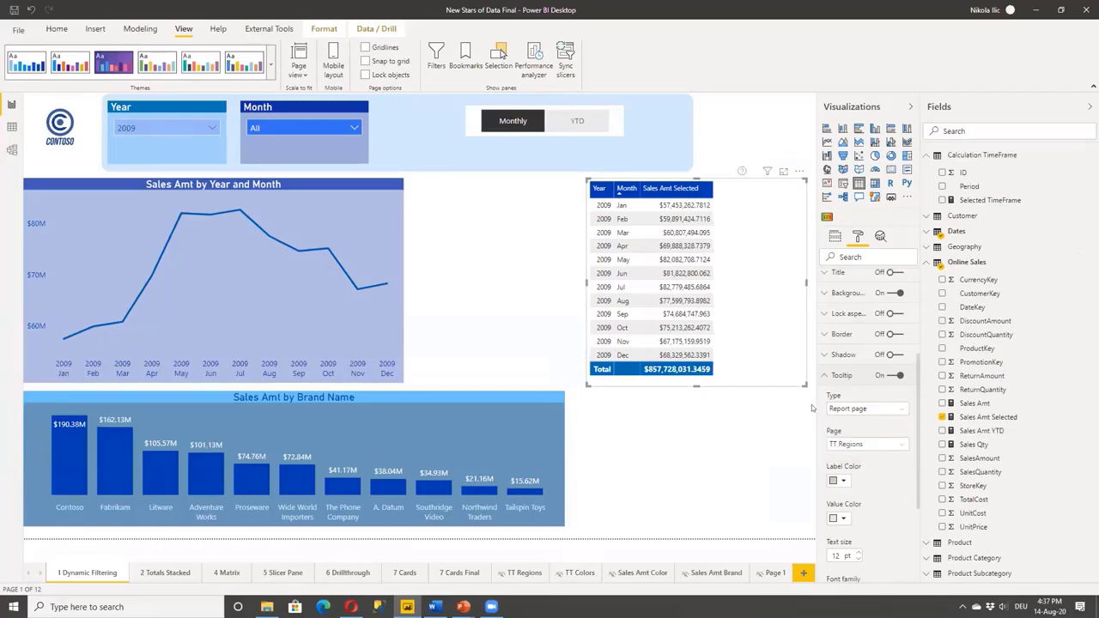
{"action": "left_click", "coordinate": [825, 375]}
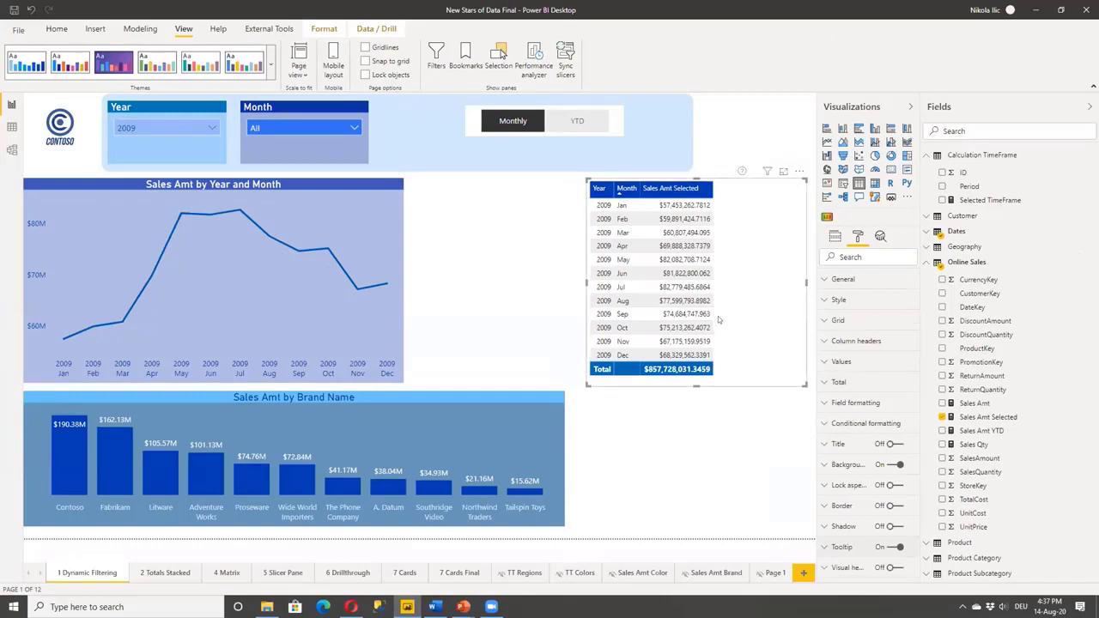
- Preview the TT Regions tooltip on different month rows of the sales table
{"action": "mouse_move", "coordinate": [615, 246]}
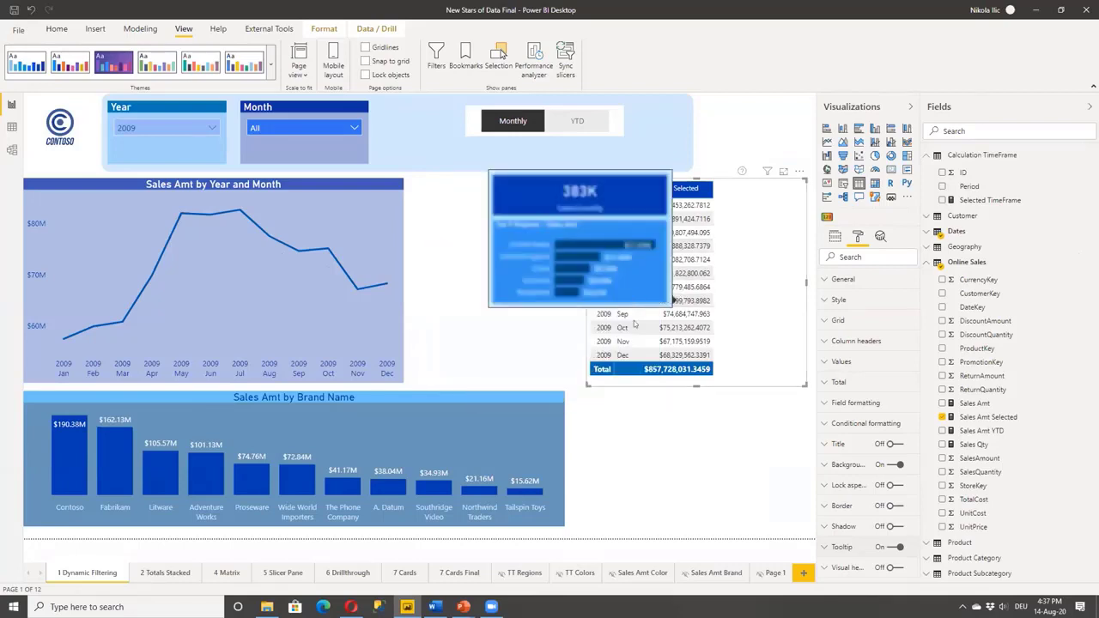
{"action": "mouse_move", "coordinate": [633, 324]}
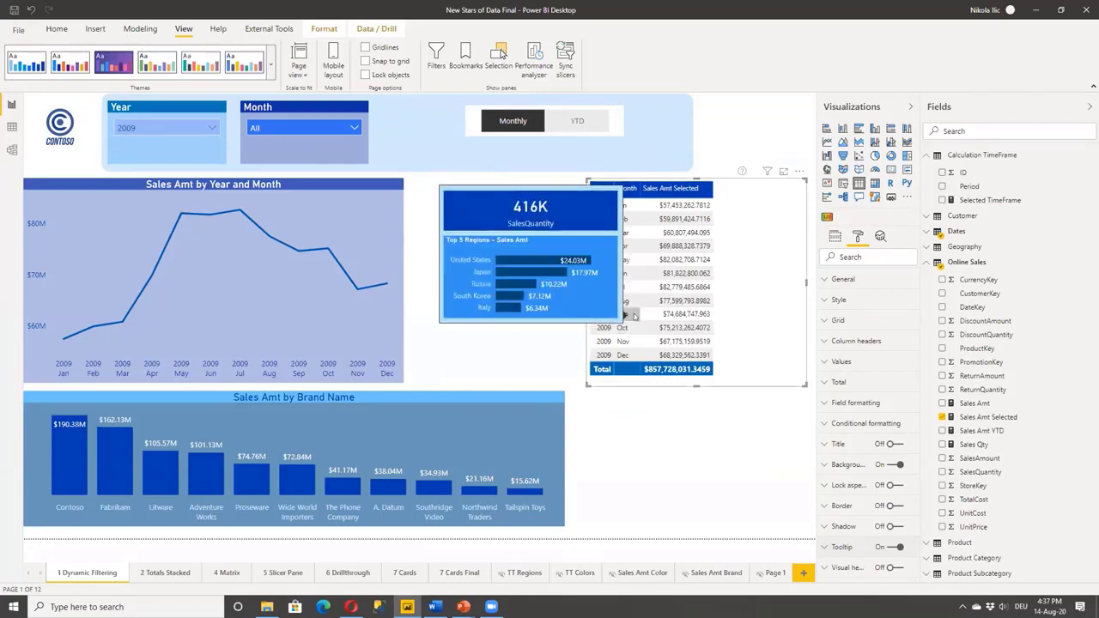
{"action": "left_click", "coordinate": [553, 350]}
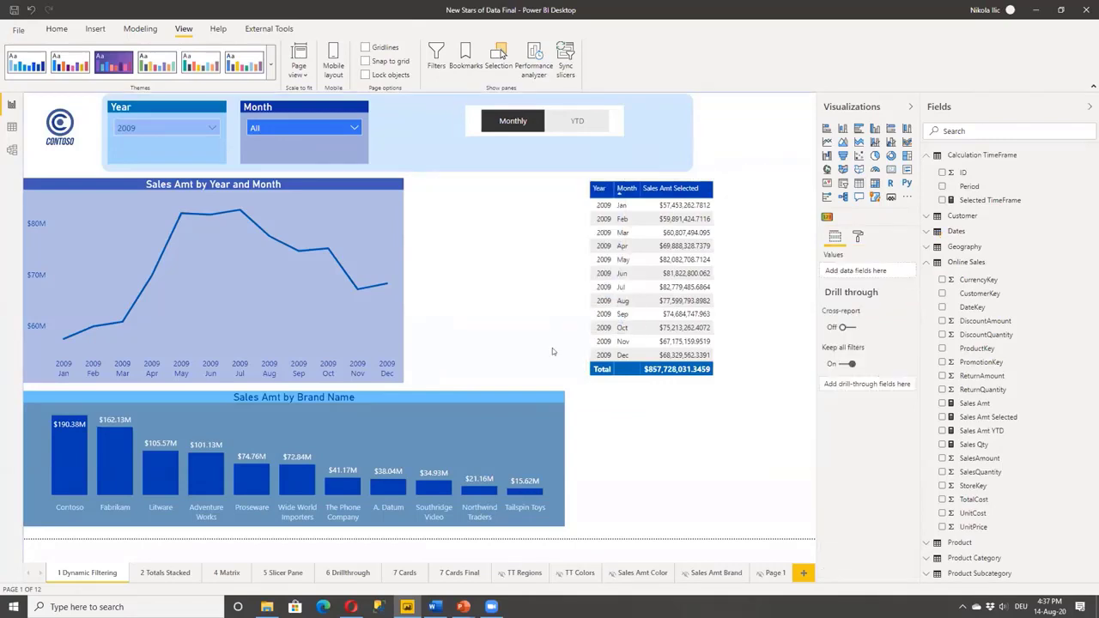
- Set the Sales Amt by Brand Name chart's tooltip type to Default and preview the tooltip on a brand column
{"action": "left_click", "coordinate": [395, 398]}
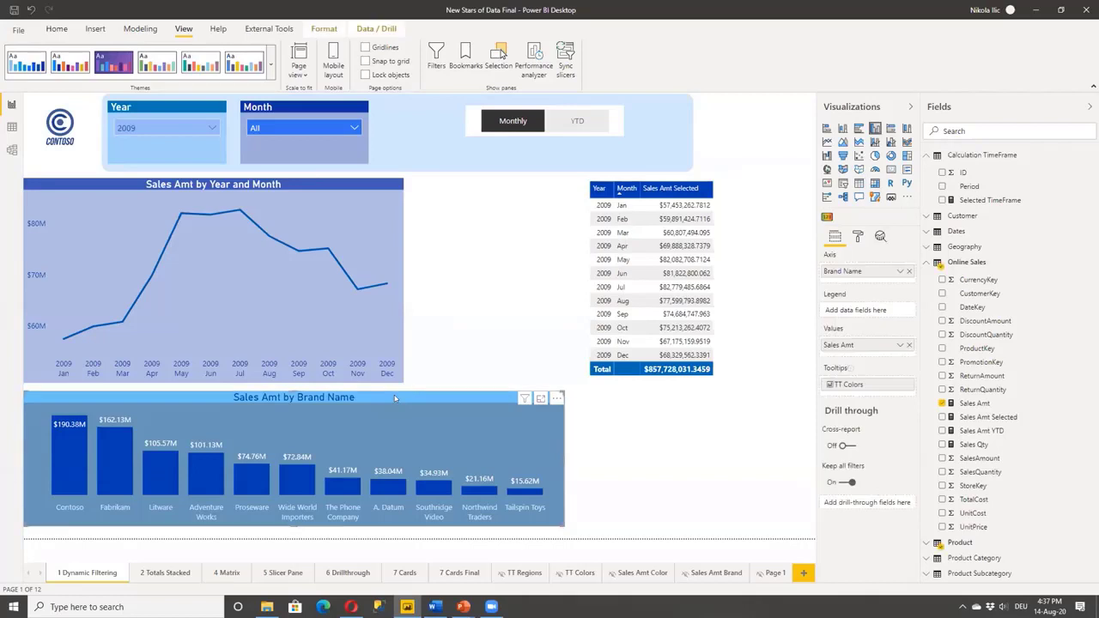
{"action": "left_click", "coordinate": [857, 236]}
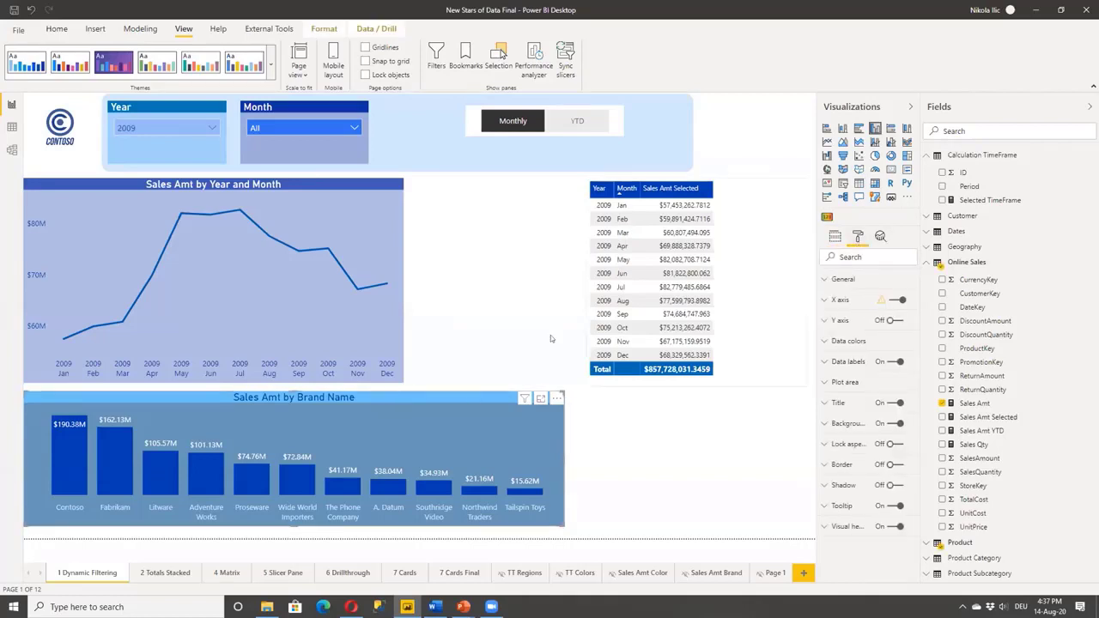
{"action": "left_click", "coordinate": [826, 506]}
{"action": "left_click", "coordinate": [866, 539]}
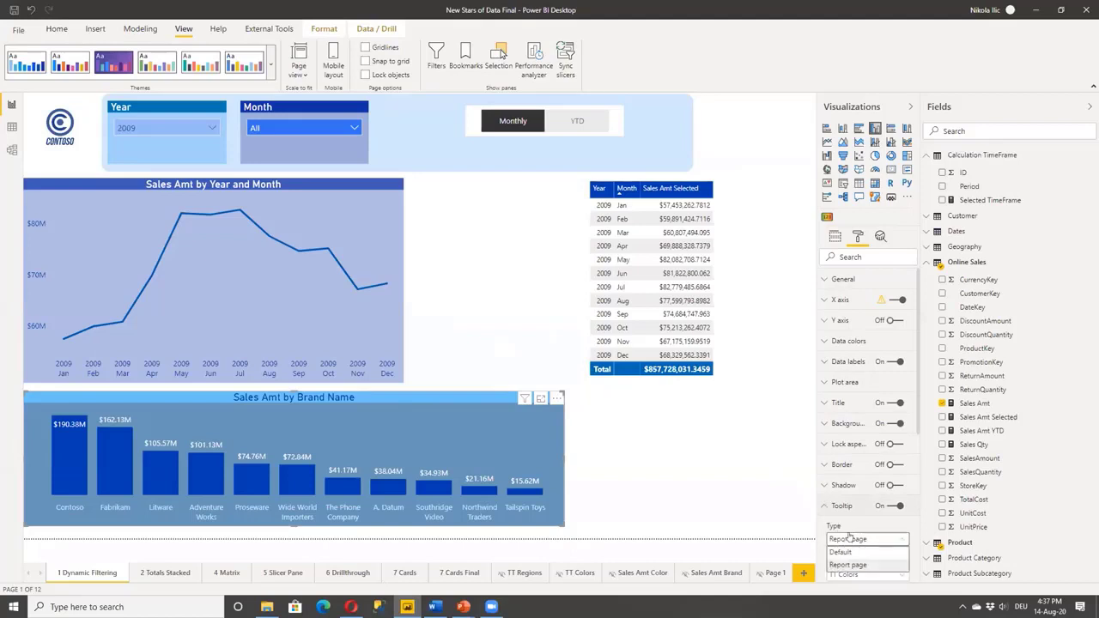
{"action": "left_click", "coordinate": [845, 552]}
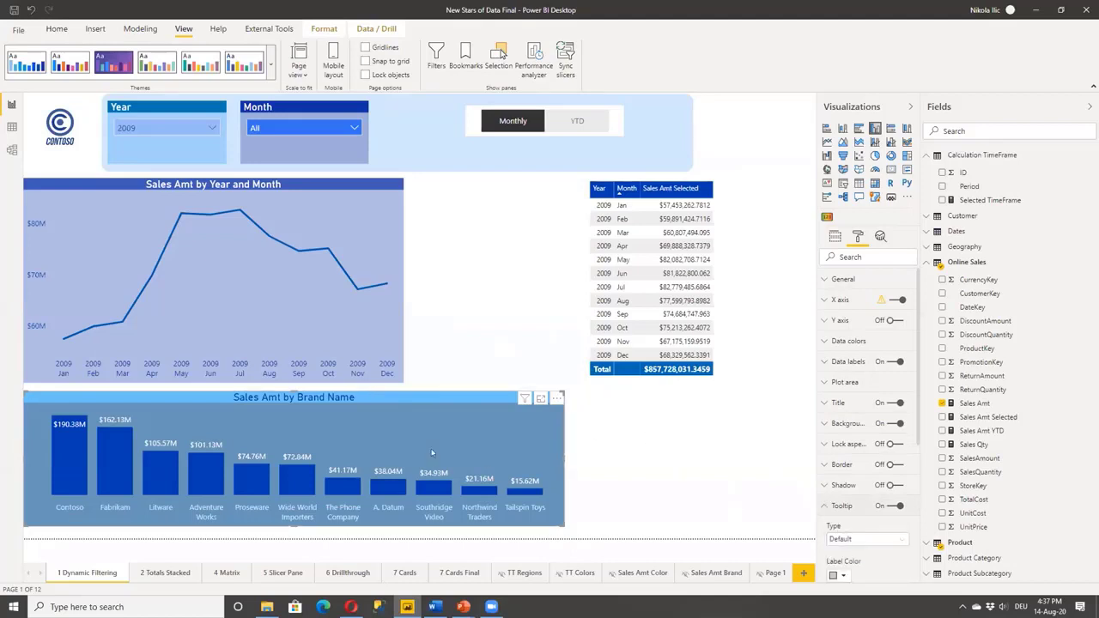
{"action": "mouse_move", "coordinate": [249, 479]}
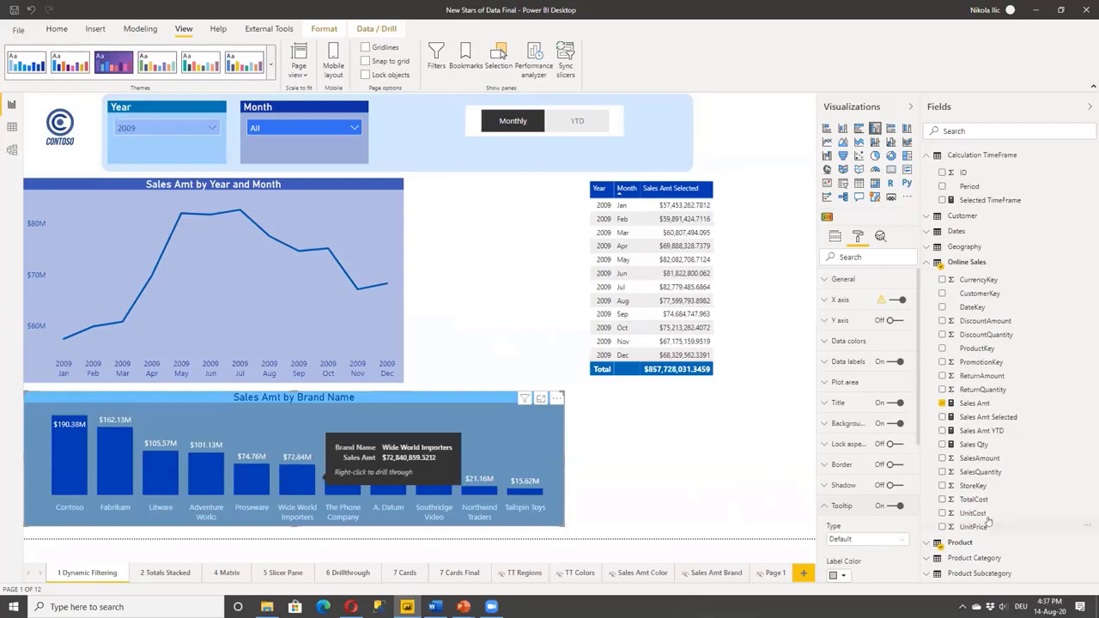
- Set the brand chart's tooltip type to Report page with TT Colors as the page, and preview it on the brand columns
{"action": "scroll", "coordinate": [874, 384], "scroll_direction": "down", "scroll_amount": 4}
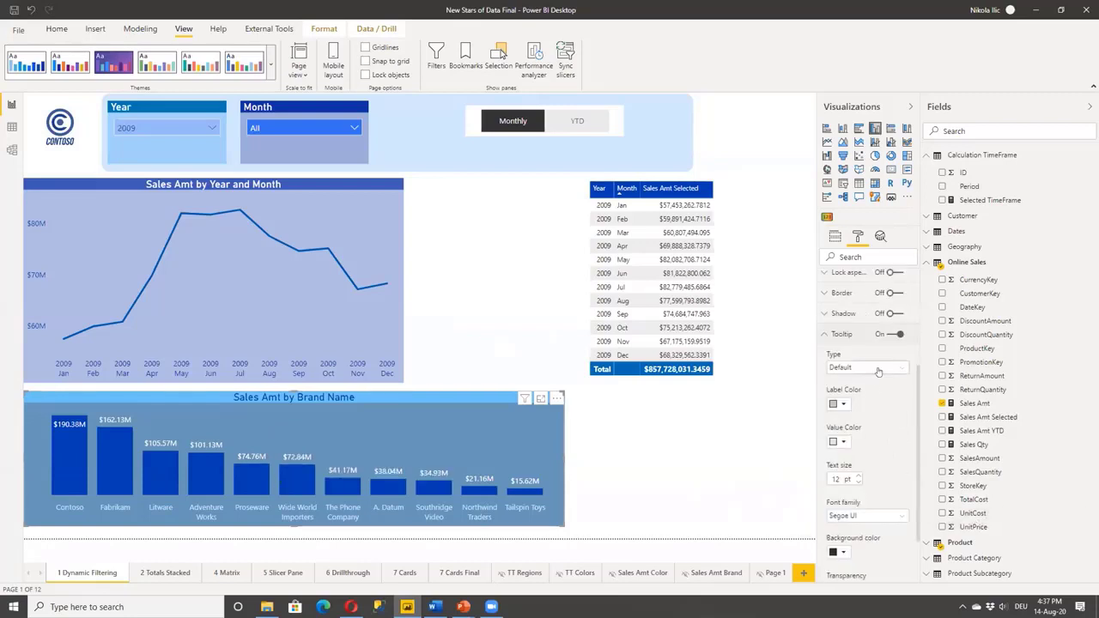
{"action": "left_click", "coordinate": [876, 369]}
{"action": "left_click", "coordinate": [867, 388]}
{"action": "left_click", "coordinate": [867, 400]}
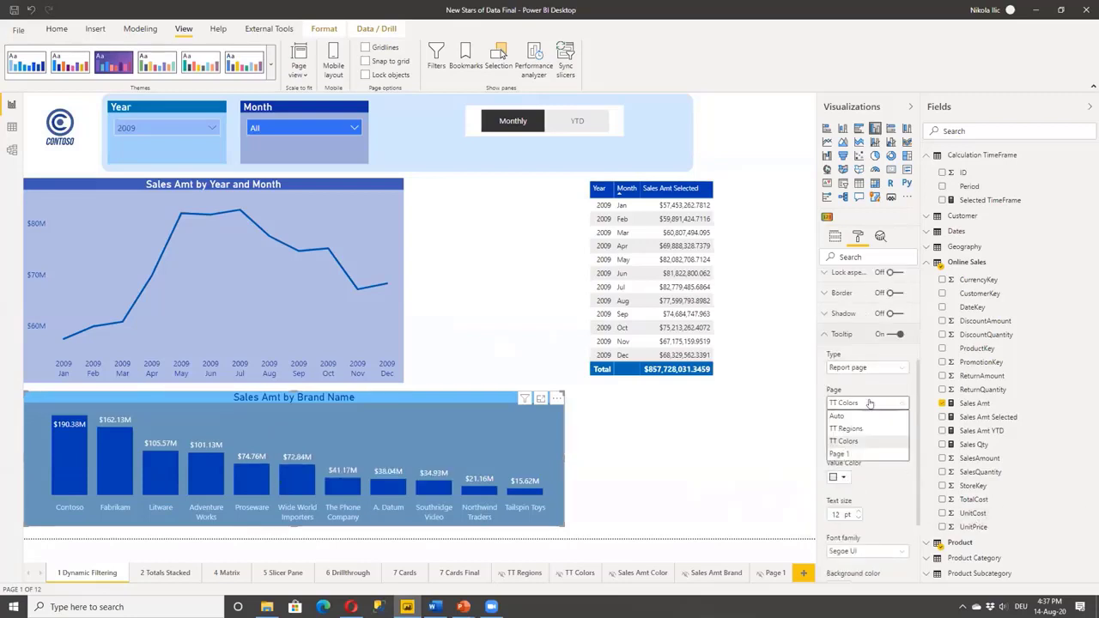
{"action": "left_click", "coordinate": [862, 445]}
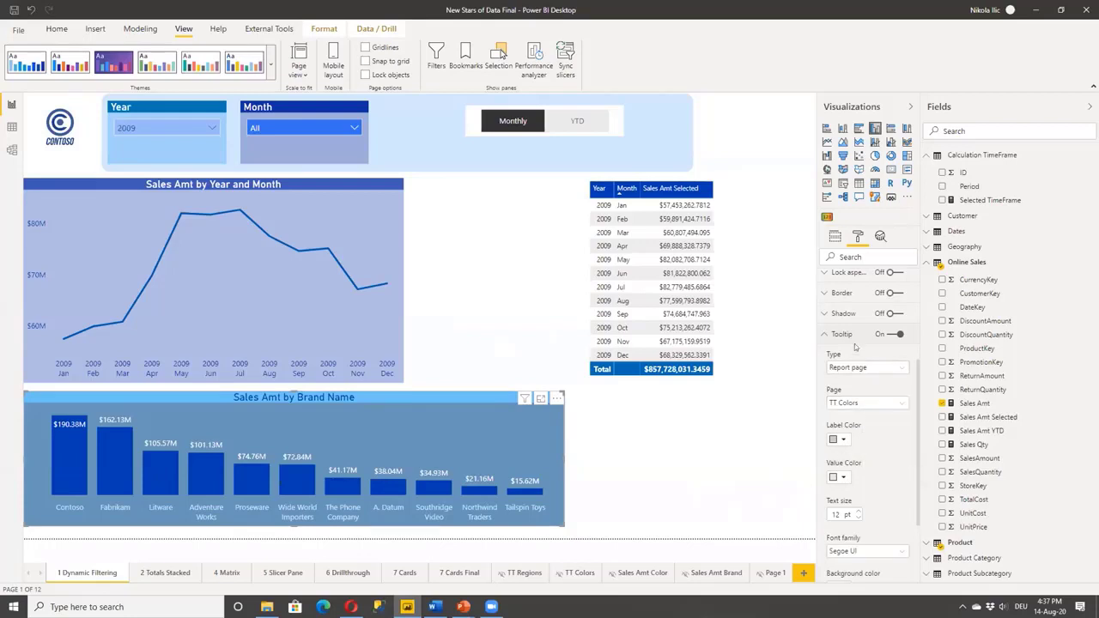
{"action": "left_click", "coordinate": [826, 337]}
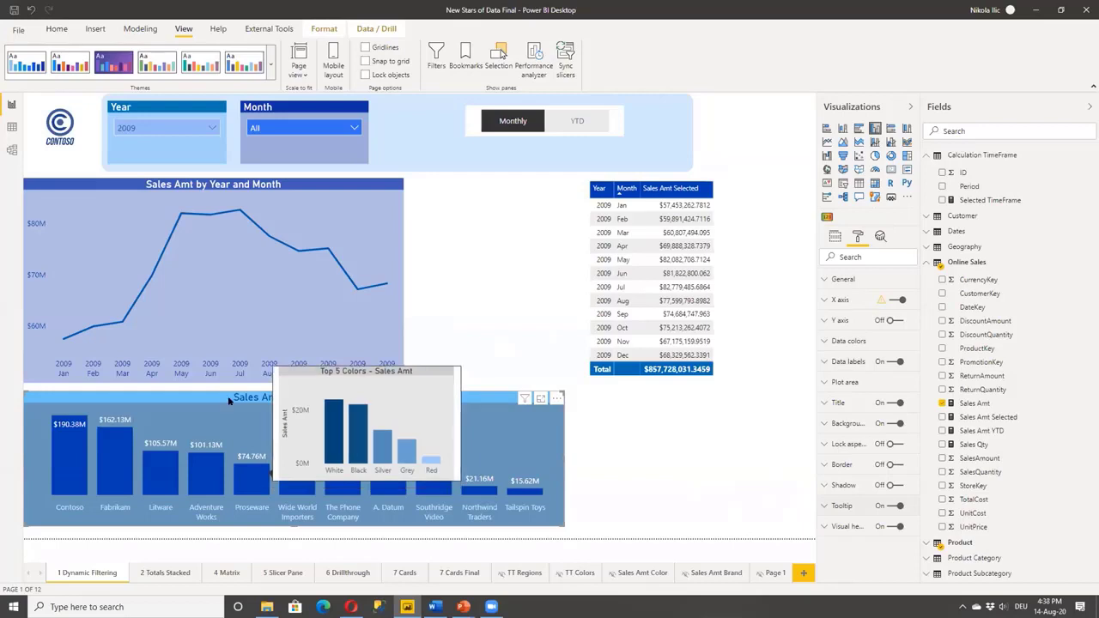
{"action": "mouse_move", "coordinate": [68, 462]}
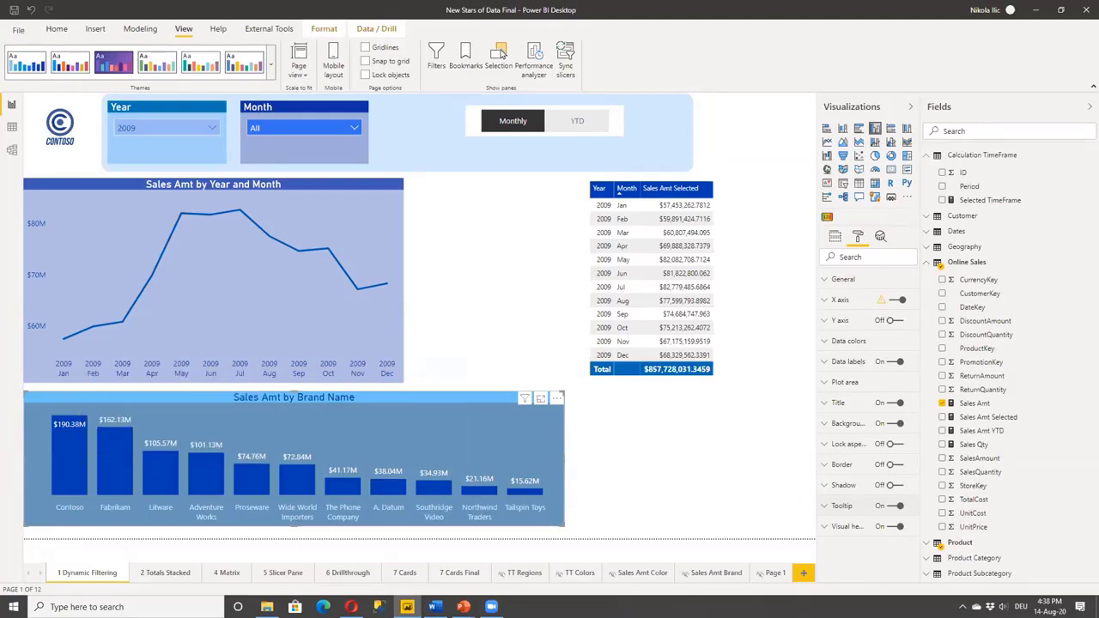
- Review the page size settings of the TT Colors page and its available size types, keeping Custom
{"action": "left_click", "coordinate": [566, 572]}
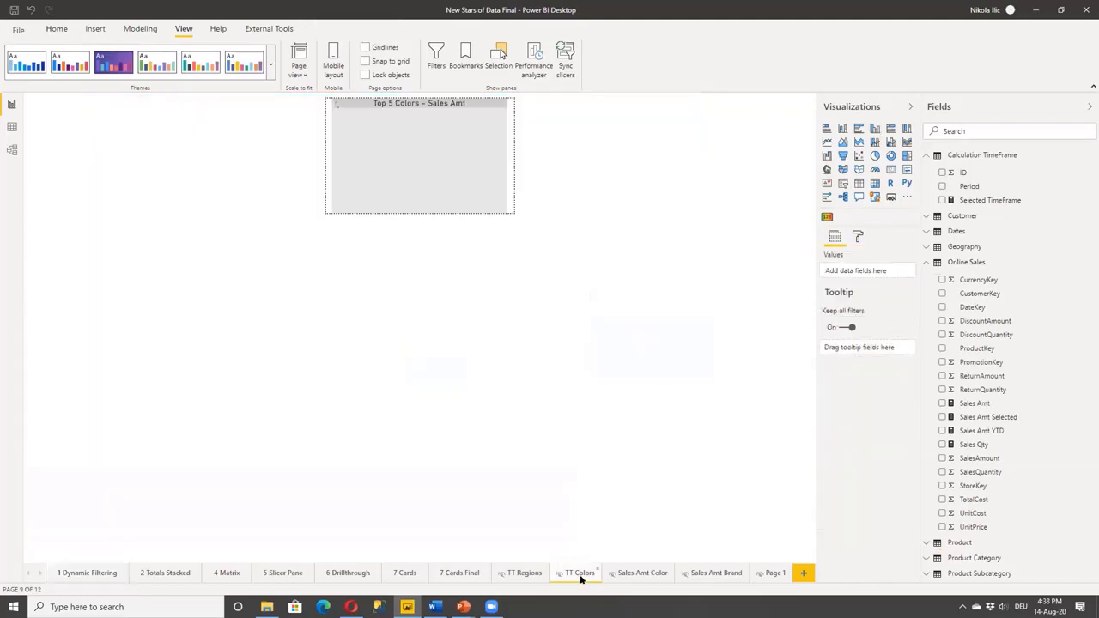
{"action": "left_click", "coordinate": [856, 238]}
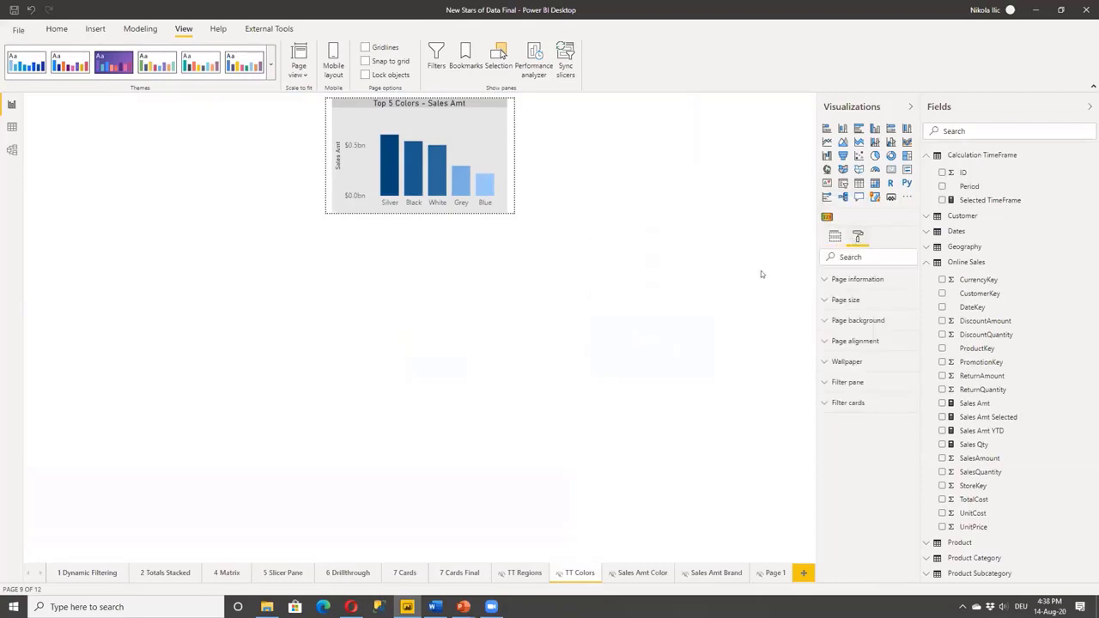
{"action": "left_click", "coordinate": [823, 299]}
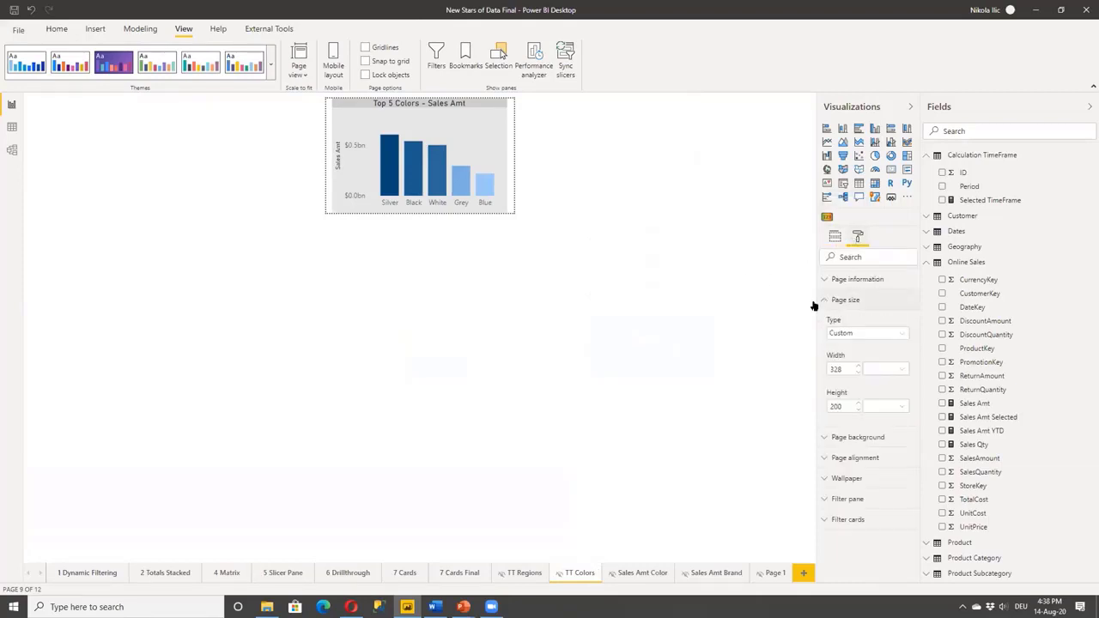
{"action": "left_click", "coordinate": [885, 337]}
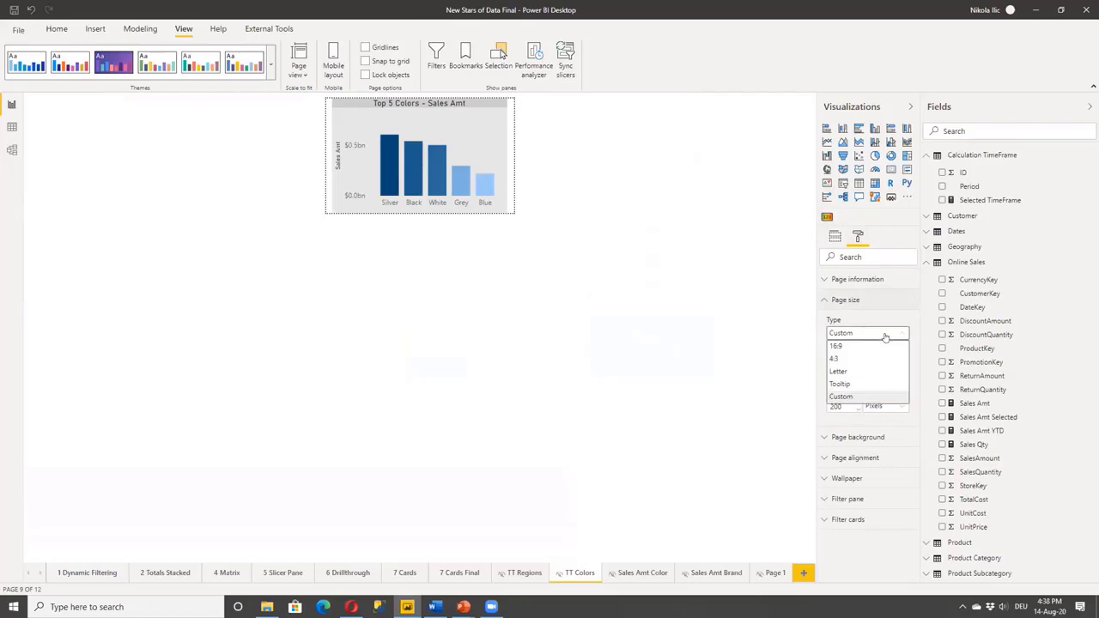
{"action": "left_click", "coordinate": [841, 396]}
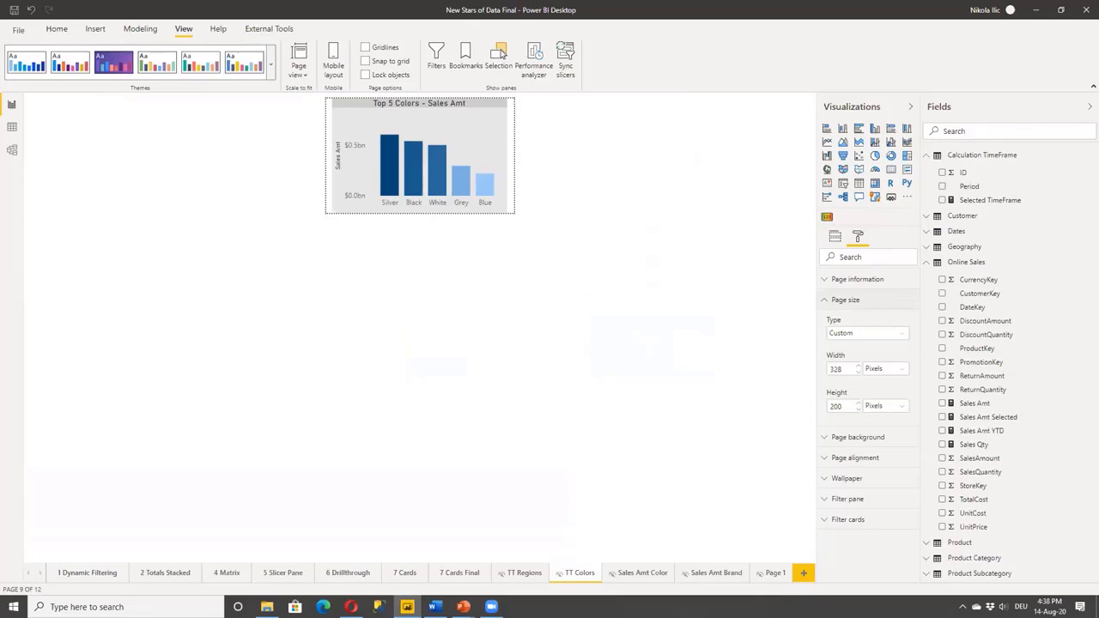
- On the 1 Dynamic Filtering page, examine the July point's tooltip and its Drill through and Analyze options in the line chart
{"action": "left_click", "coordinate": [91, 568]}
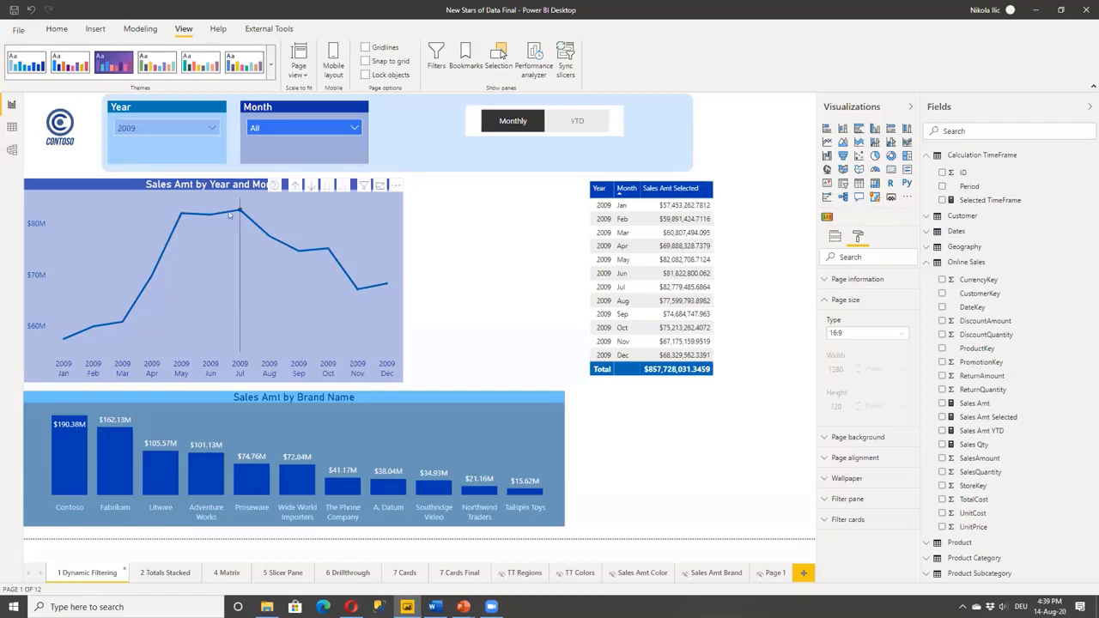
{"action": "mouse_move", "coordinate": [237, 208]}
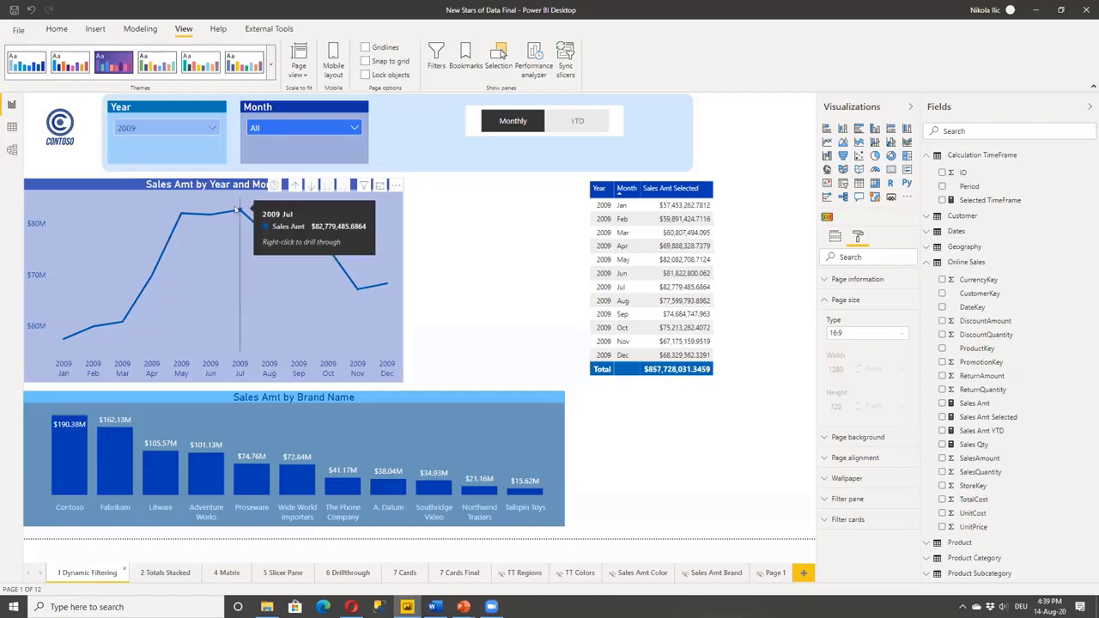
{"action": "right_click", "coordinate": [236, 208]}
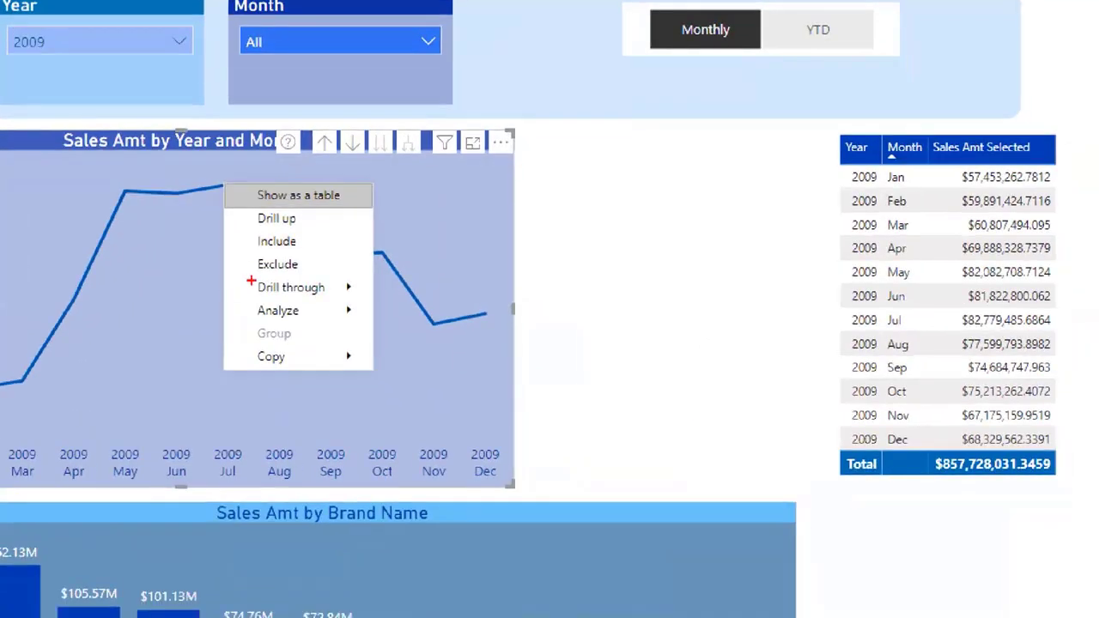
{"action": "left_click_drag", "start_coordinate": [253, 272], "coordinate": [289, 297]}
{"action": "mouse_move", "coordinate": [314, 337]}
{"action": "left_mouse_down"}
{"action": "mouse_move", "coordinate": [276, 287]}
{"action": "mouse_move", "coordinate": [247, 302]}
{"action": "mouse_move", "coordinate": [263, 309]}
{"action": "left_mouse_up"}
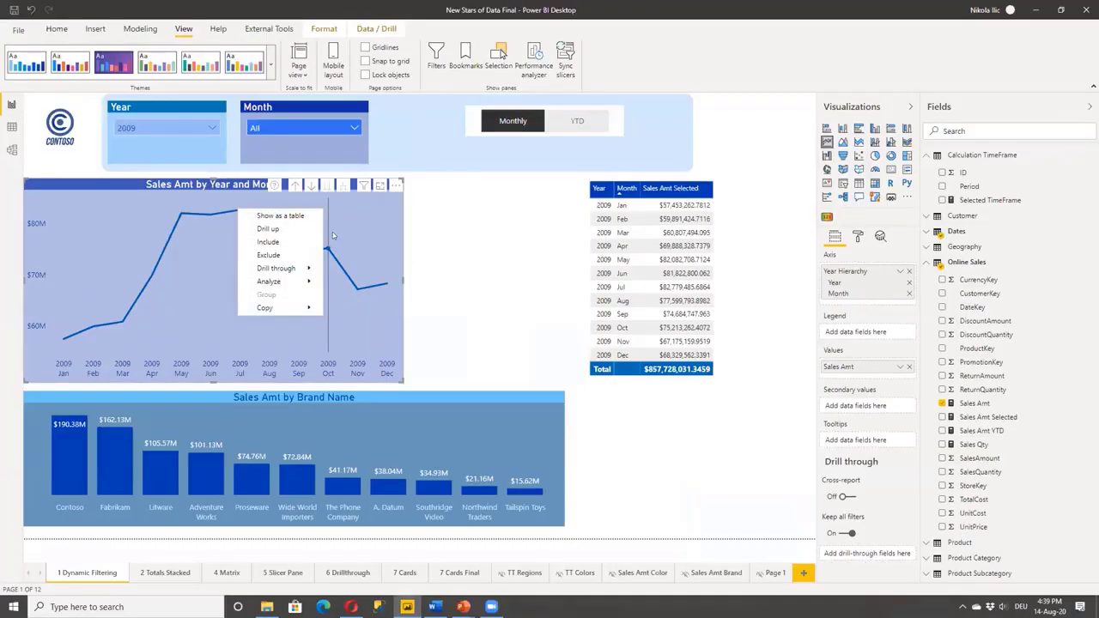
{"action": "mouse_move", "coordinate": [324, 281]}
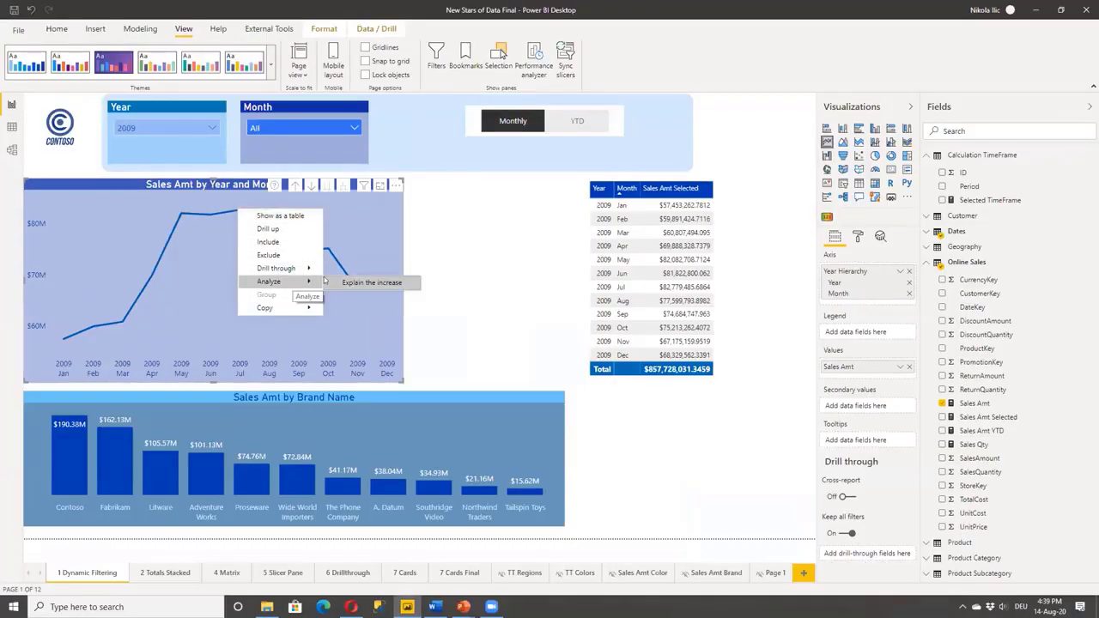
{"action": "left_click", "coordinate": [405, 238]}
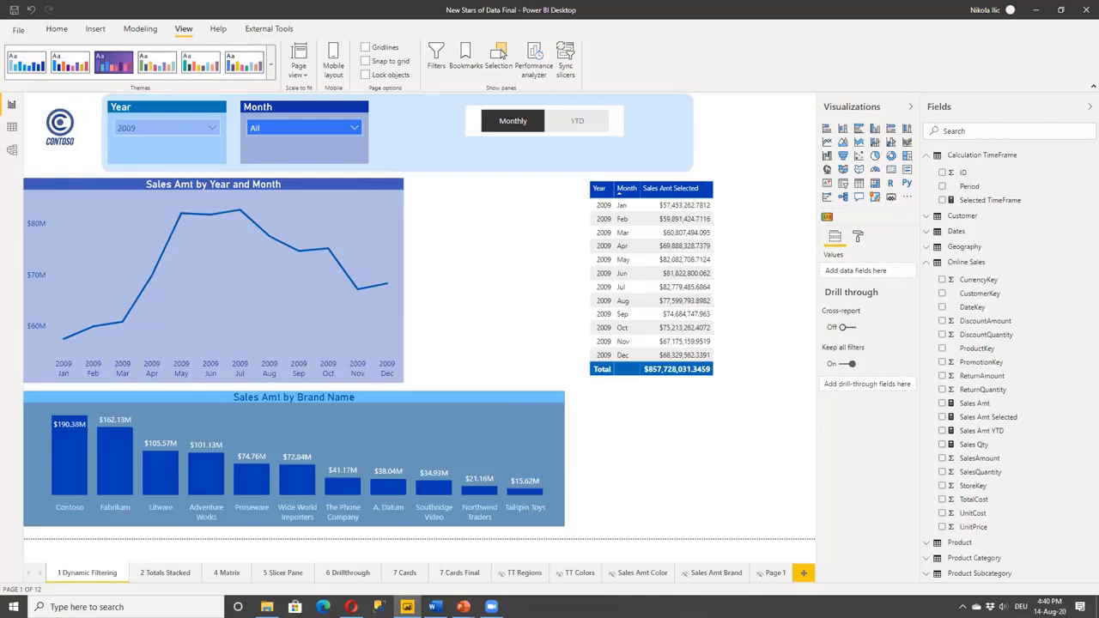
- Add the Analyze GIF image from the Icons folder as the page background of Page 1
{"action": "left_click", "coordinate": [773, 572]}
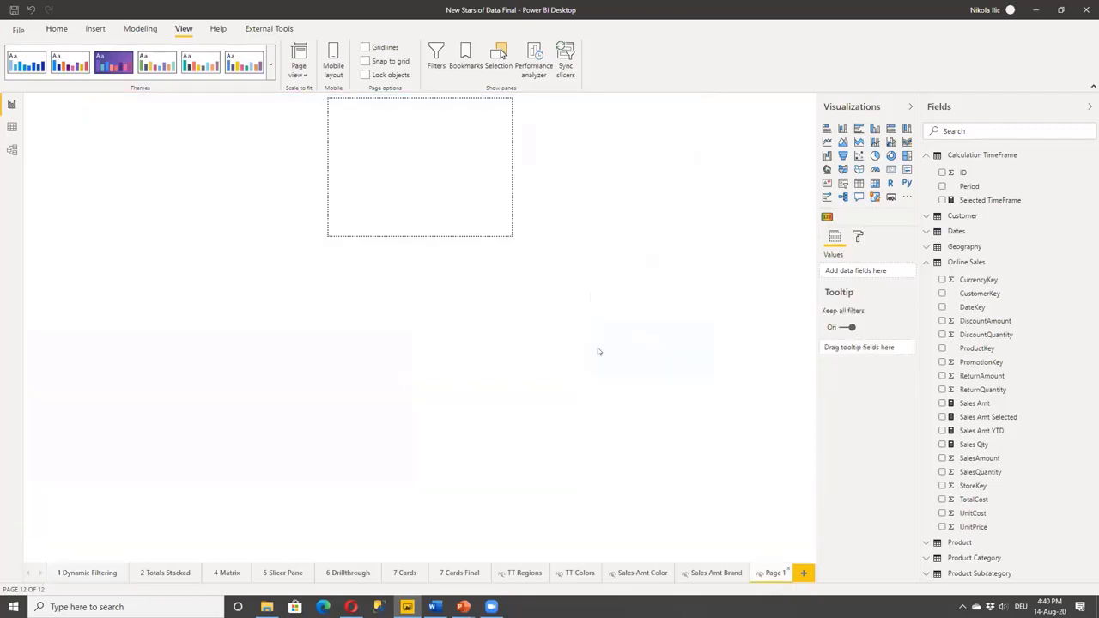
{"action": "left_click", "coordinate": [857, 236]}
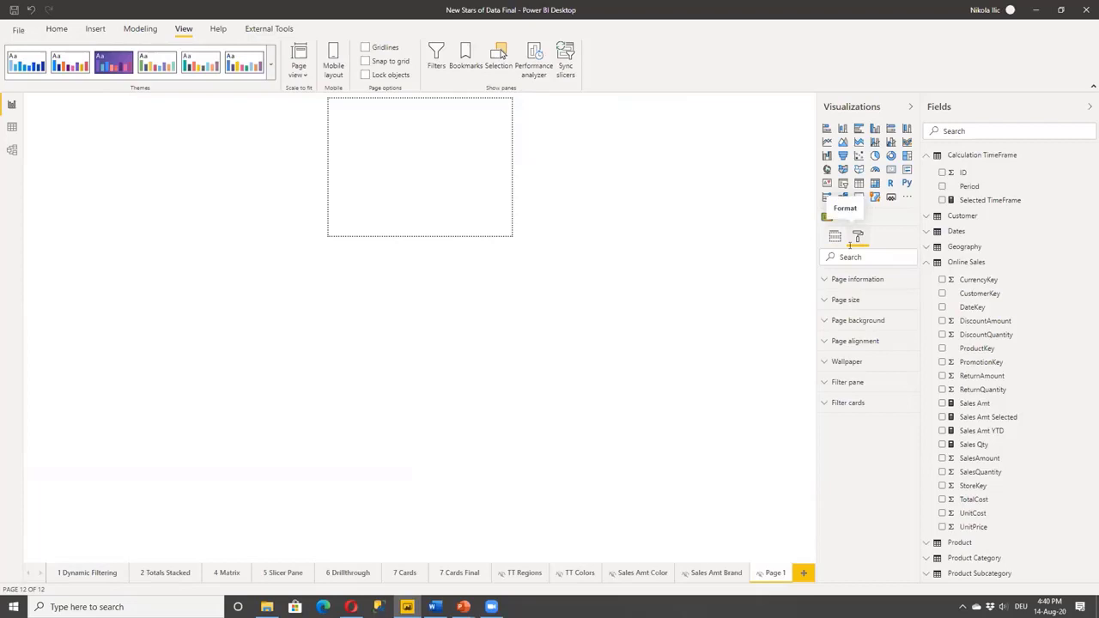
{"action": "left_click", "coordinate": [829, 319]}
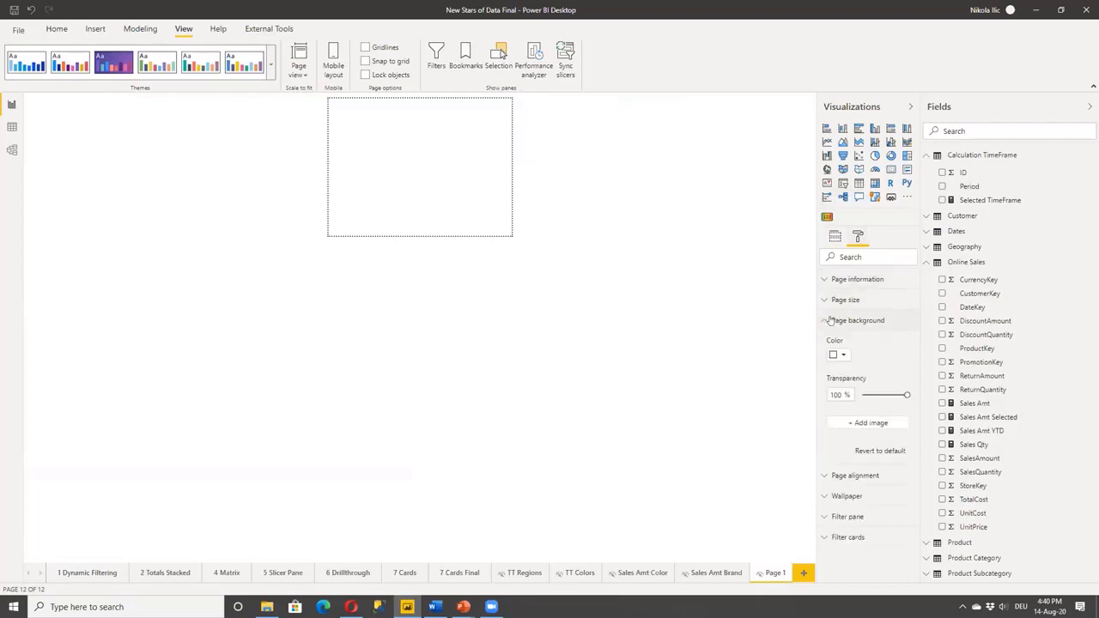
{"action": "left_click", "coordinate": [868, 422]}
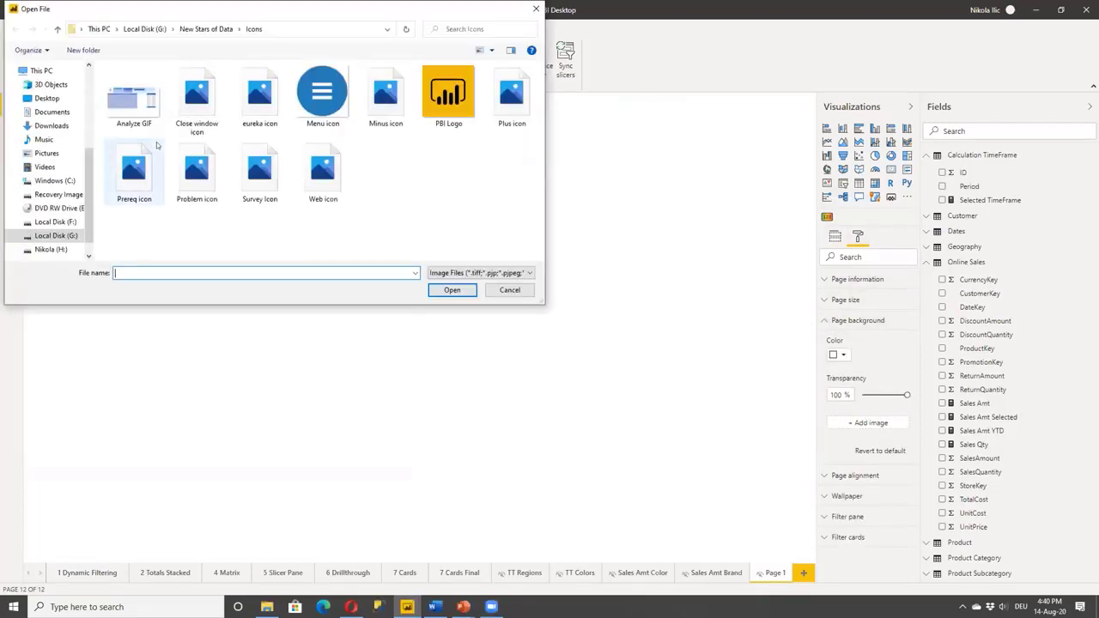
{"action": "left_click", "coordinate": [141, 112]}
{"action": "left_click", "coordinate": [451, 289]}
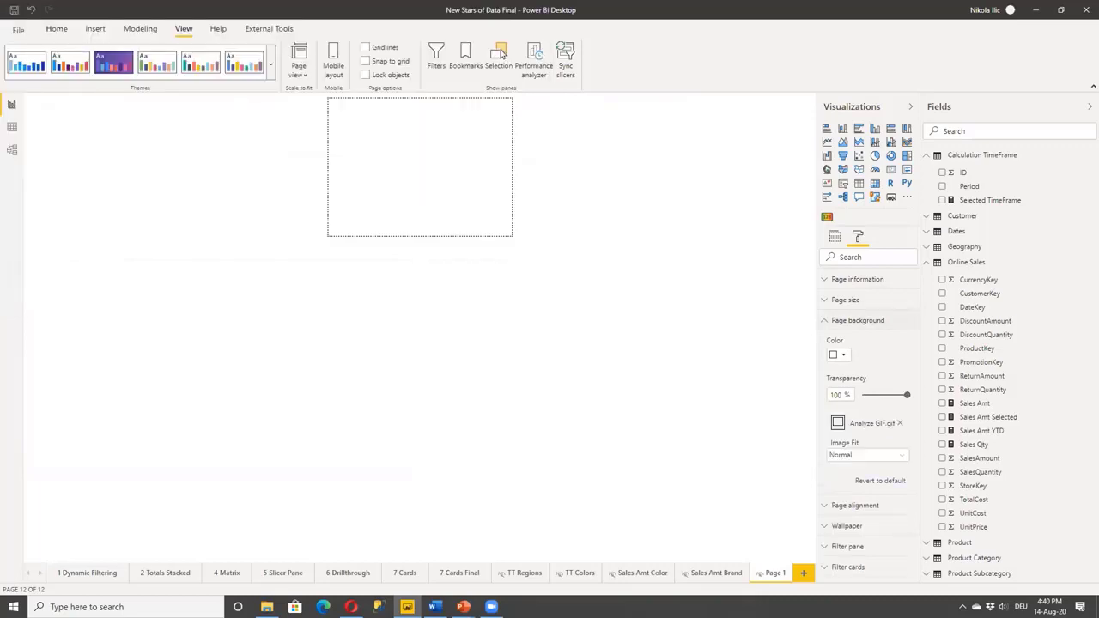
- Set Page 1's background transparency to 0% and its image fit to Fill
{"action": "key", "text": "ctrl+1"}
{"action": "left_click", "coordinate": [875, 380]}
{"action": "mouse_move", "coordinate": [873, 375]}
{"action": "left_mouse_down"}
{"action": "mouse_move", "coordinate": [962, 409]}
{"action": "mouse_move", "coordinate": [867, 385]}
{"action": "mouse_move", "coordinate": [847, 396]}
{"action": "left_mouse_up"}
{"action": "key", "text": "Escape"}
{"action": "left_click", "coordinate": [866, 455]}
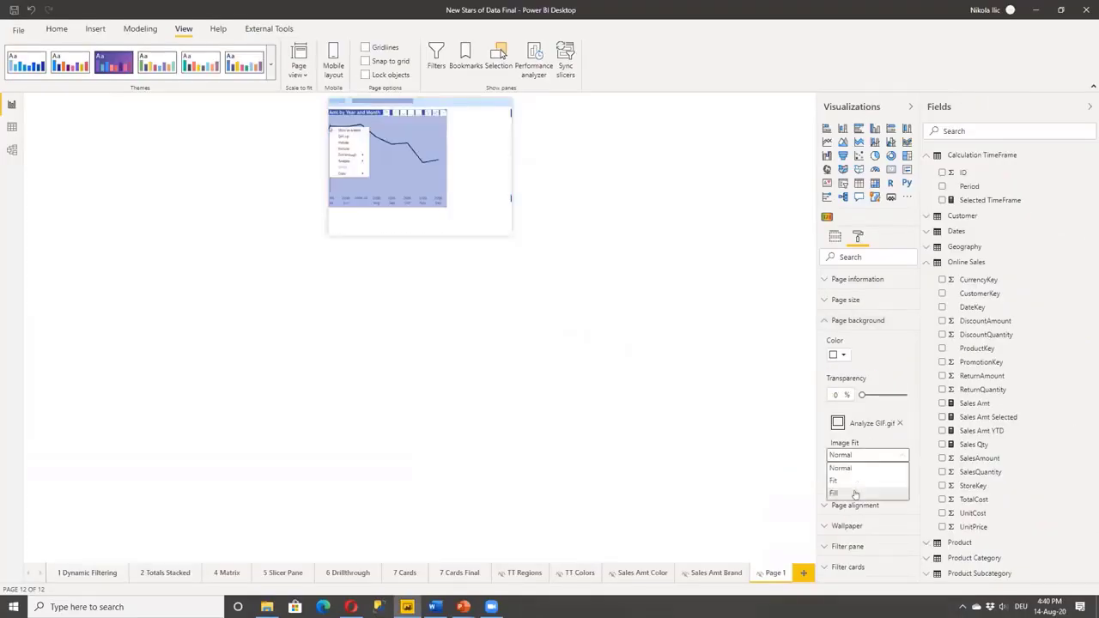
{"action": "left_click", "coordinate": [843, 483]}
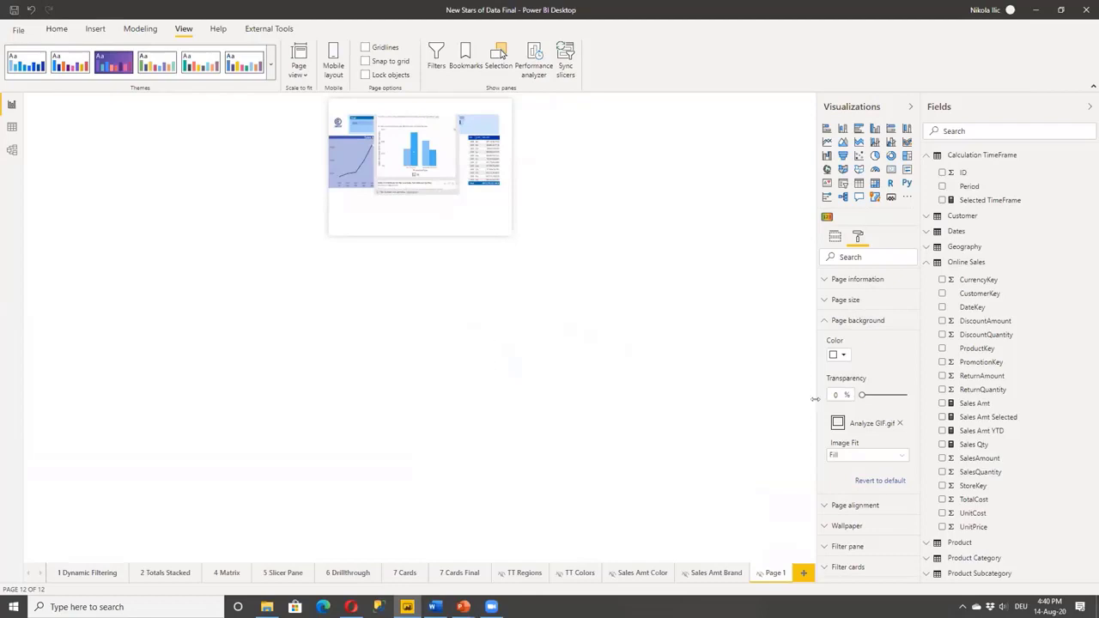
{"action": "left_click", "coordinate": [819, 323]}
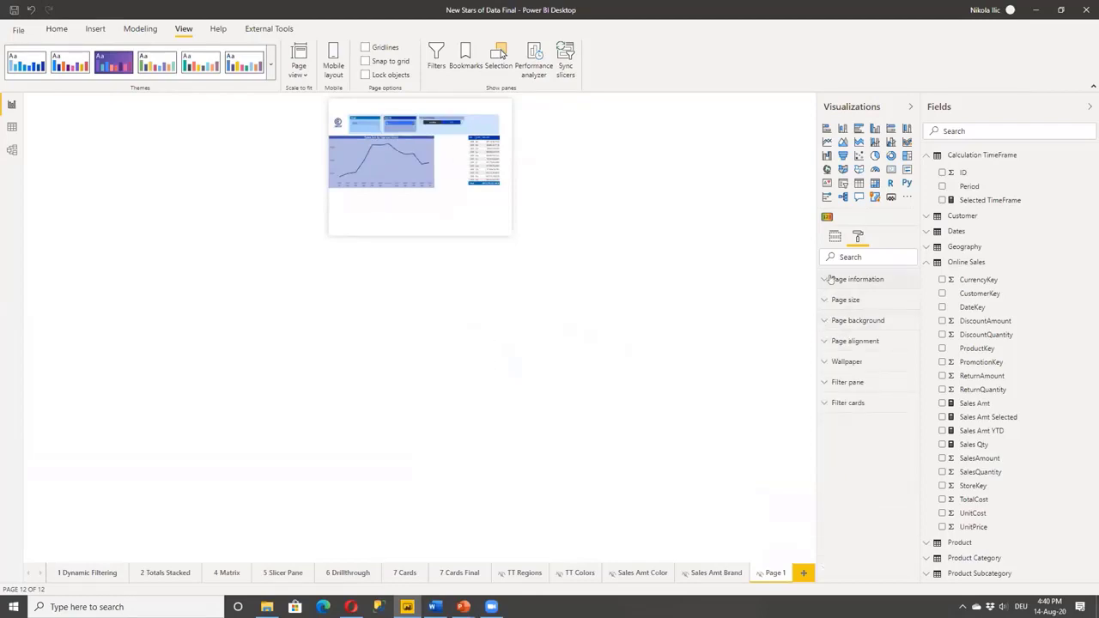
{"action": "left_click", "coordinate": [831, 279]}
{"action": "left_click", "coordinate": [830, 279]}
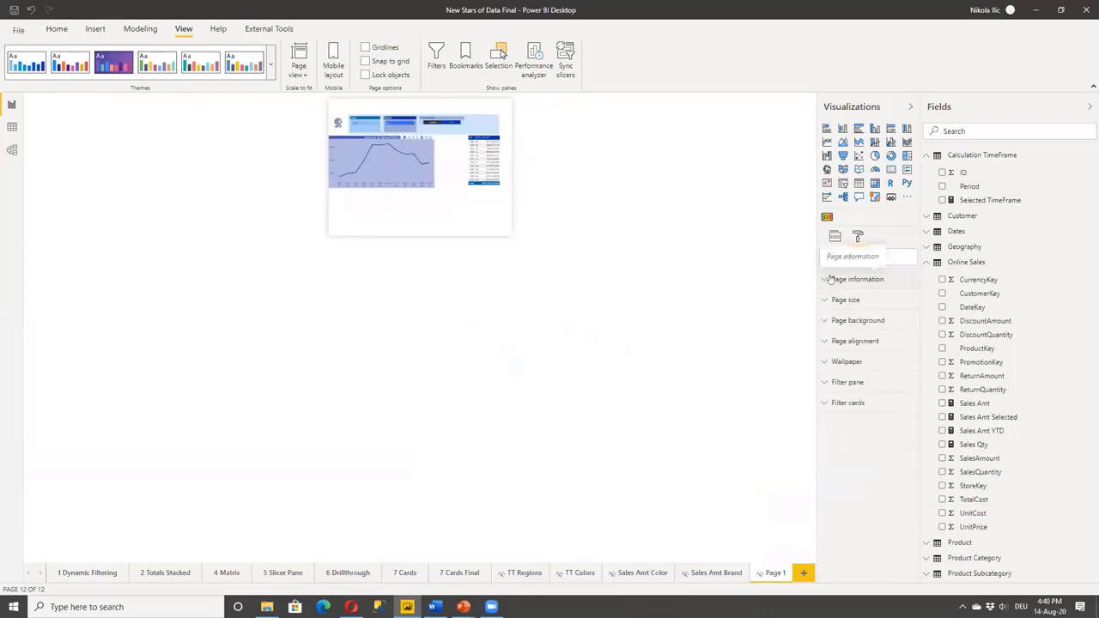
- Open the visual header tooltip settings of the Sales Amt by Year and Month chart on the 1 Dynamic Filtering page
{"action": "left_click", "coordinate": [86, 571]}
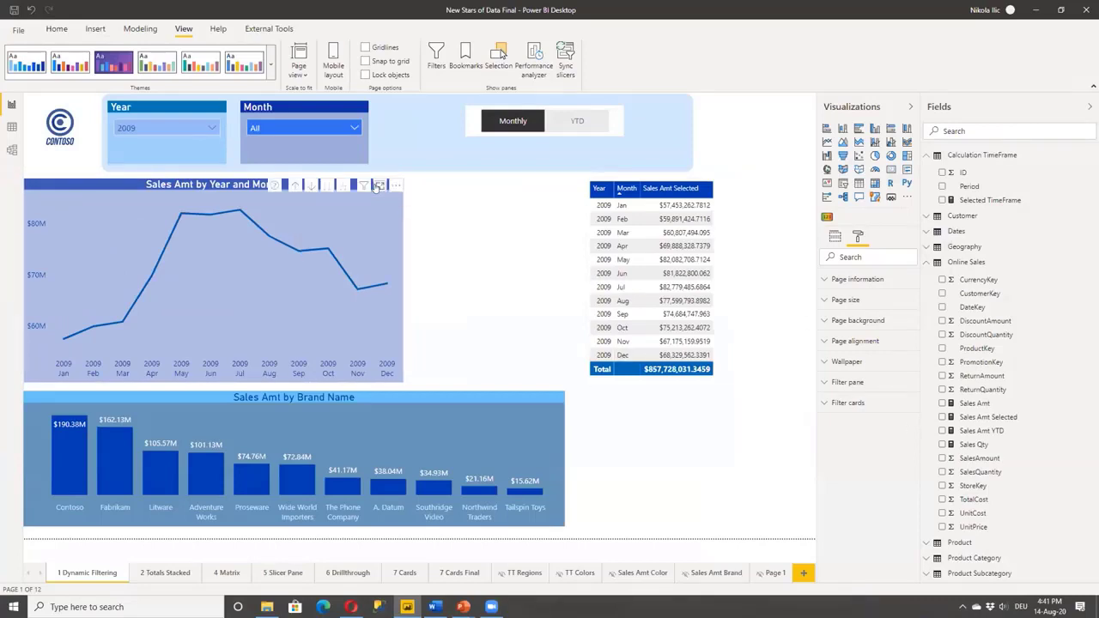
{"action": "left_click", "coordinate": [389, 184]}
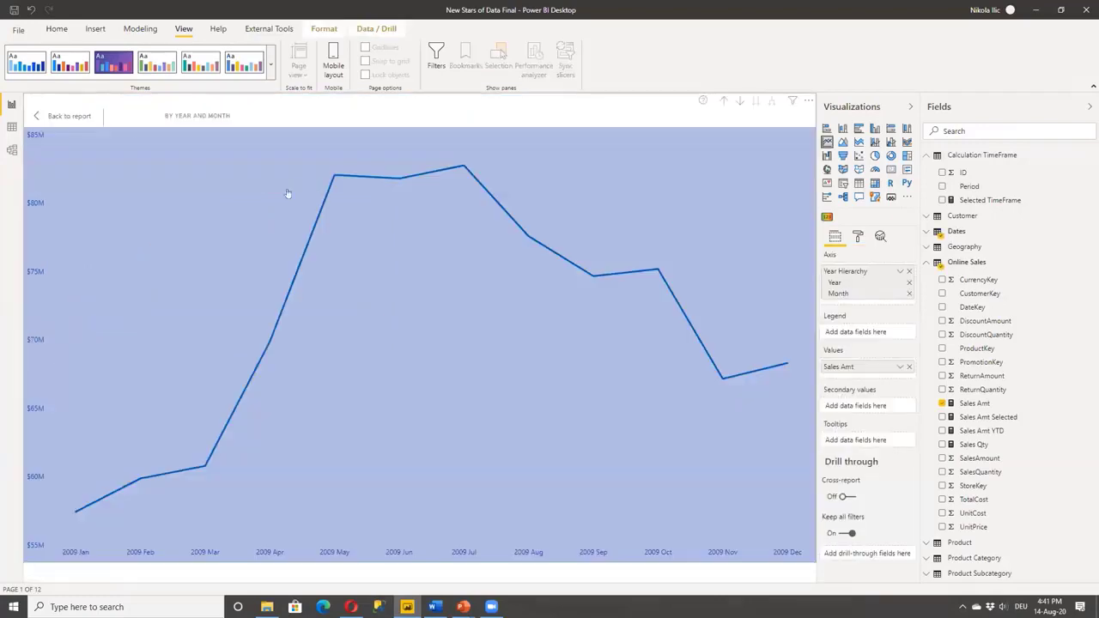
{"action": "left_click", "coordinate": [53, 114]}
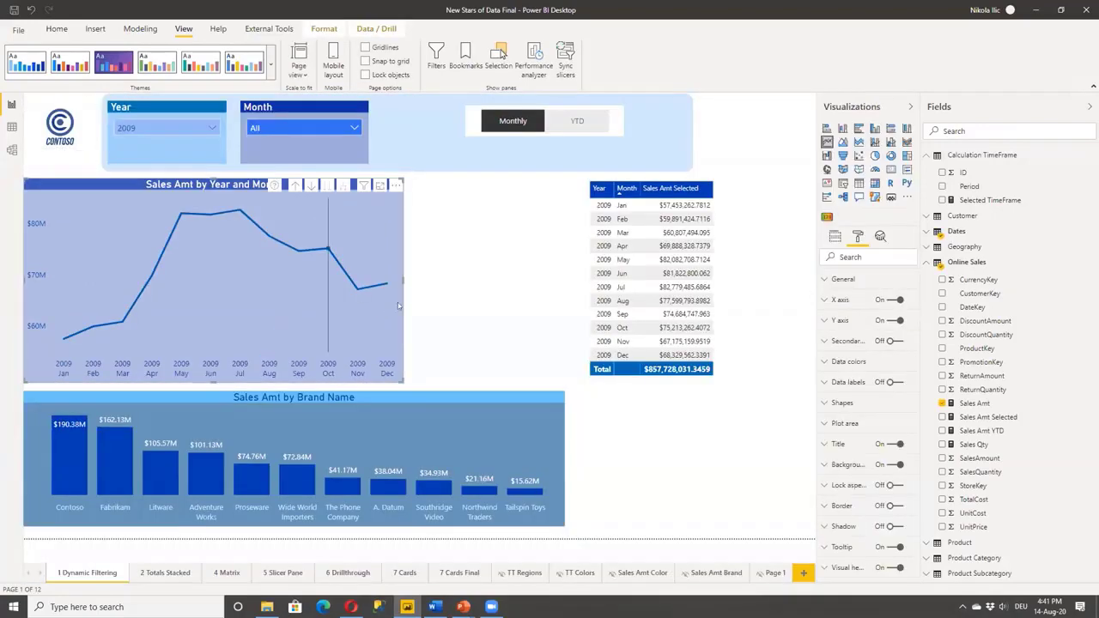
{"action": "scroll", "coordinate": [843, 352], "scroll_direction": "down", "scroll_amount": 1}
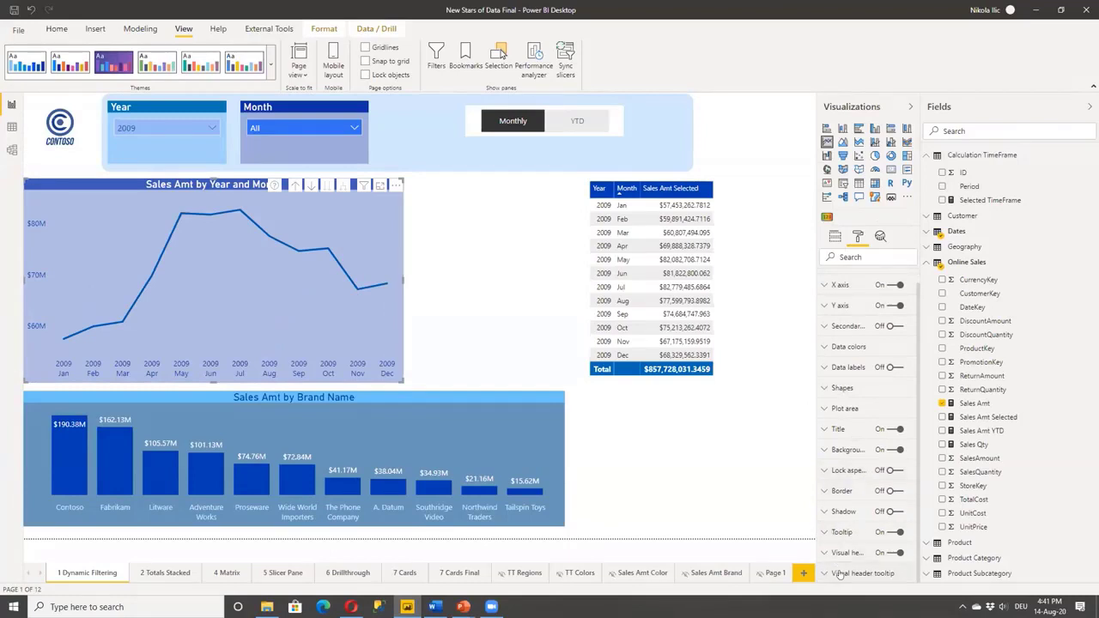
{"action": "scroll", "coordinate": [850, 510], "scroll_direction": "down", "scroll_amount": 5}
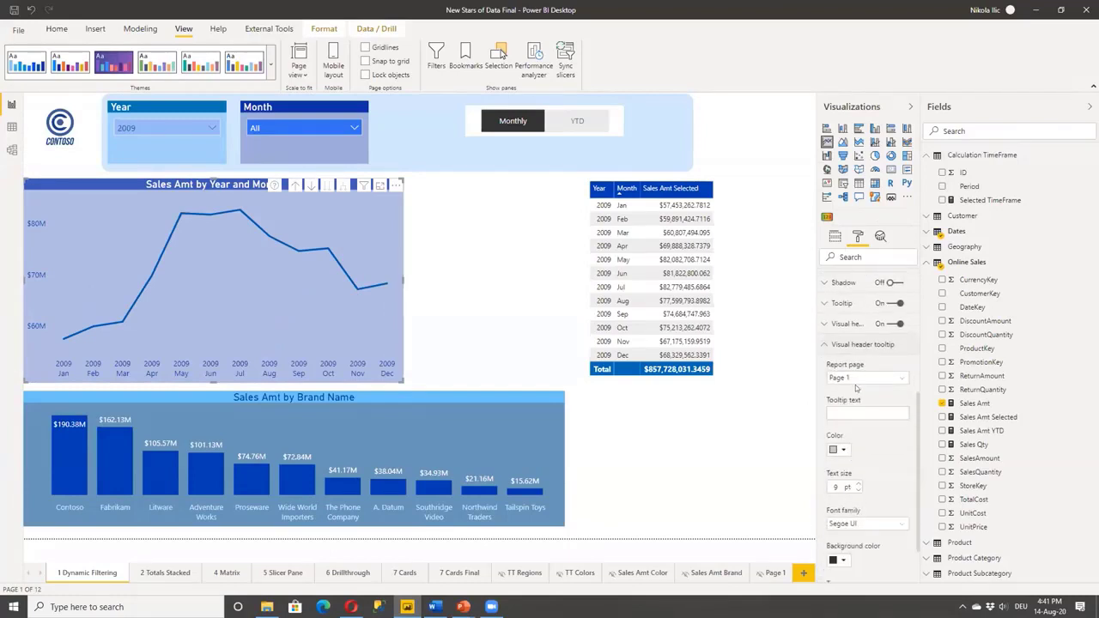
- Assign Page 1 as the report page of the line chart's visual header tooltip and preview it from the chart's help icon
{"action": "left_click", "coordinate": [860, 379]}
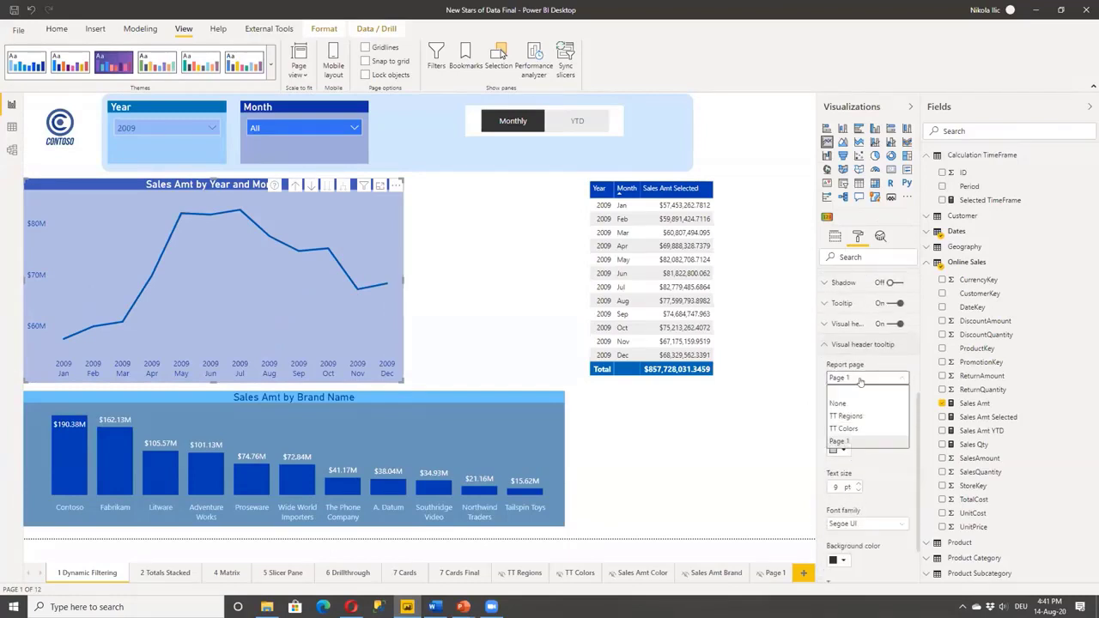
{"action": "left_click", "coordinate": [845, 441]}
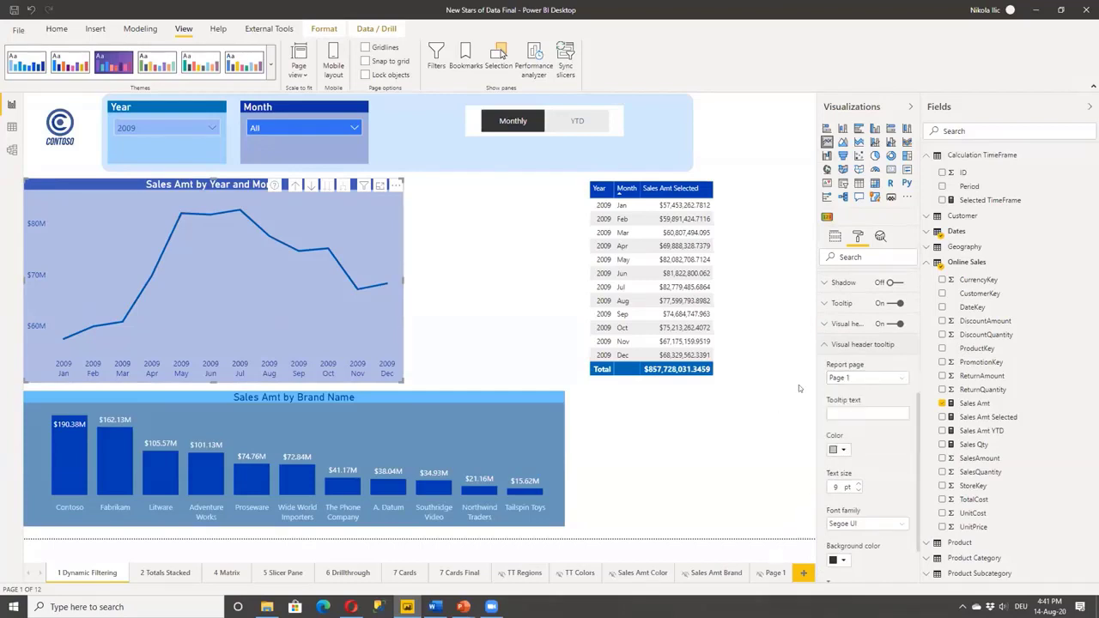
{"action": "left_click", "coordinate": [821, 344]}
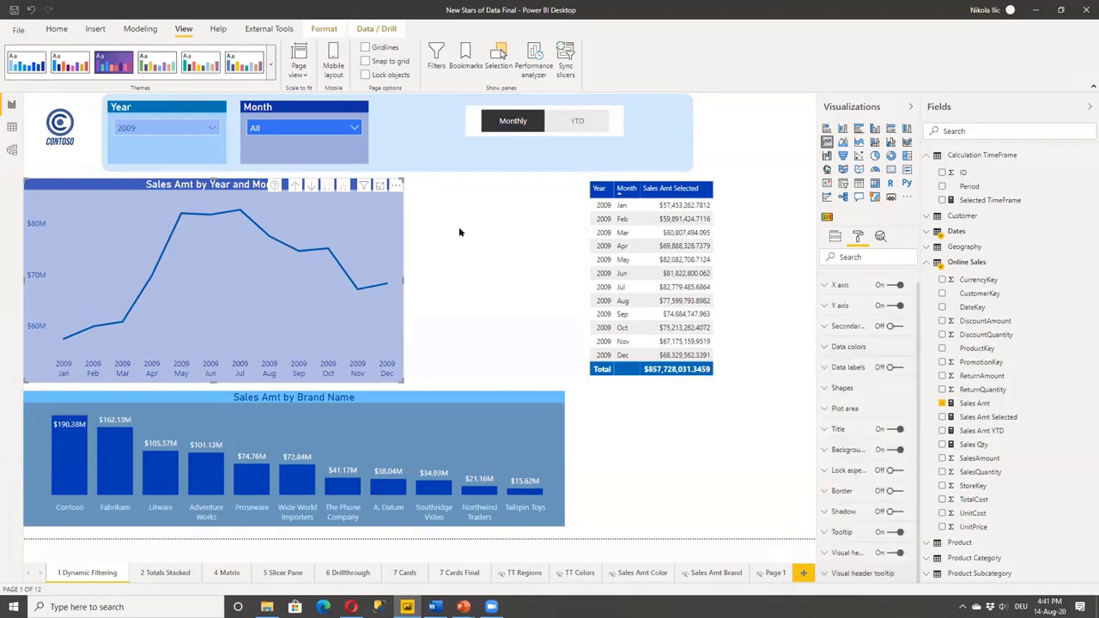
{"action": "mouse_move", "coordinate": [274, 186]}
- Switch to the PowerPoint presentation and advance to the Solution part of the #3 Tooltip Pages + Animated Tooltip slide
{"action": "mouse_move", "coordinate": [463, 607]}
{"action": "left_click", "coordinate": [520, 563]}
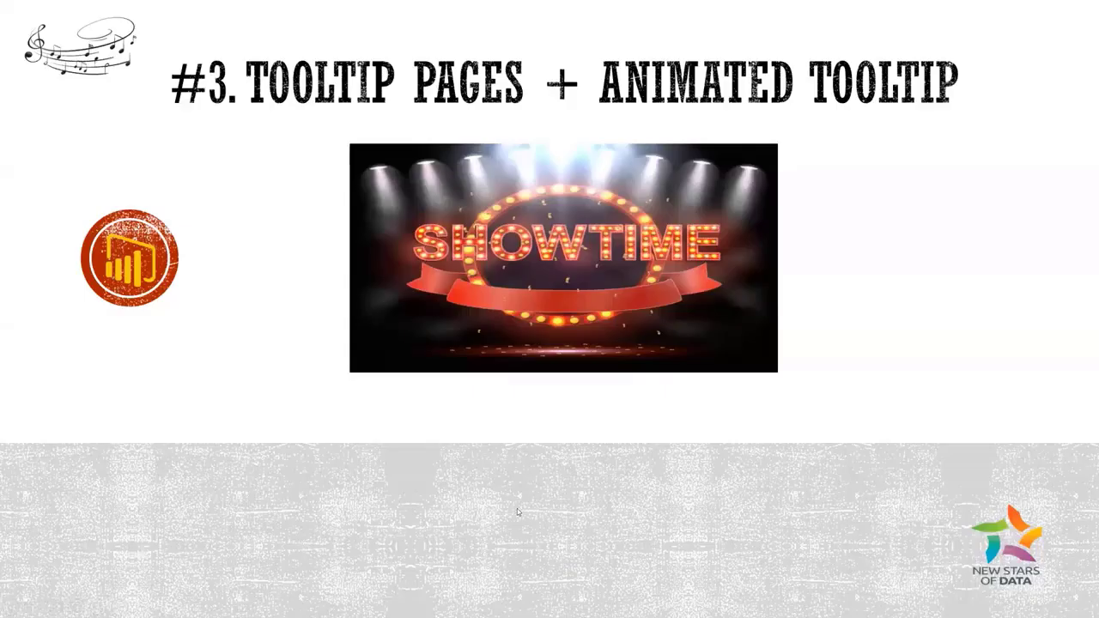
{"action": "left_click", "coordinate": [517, 511]}
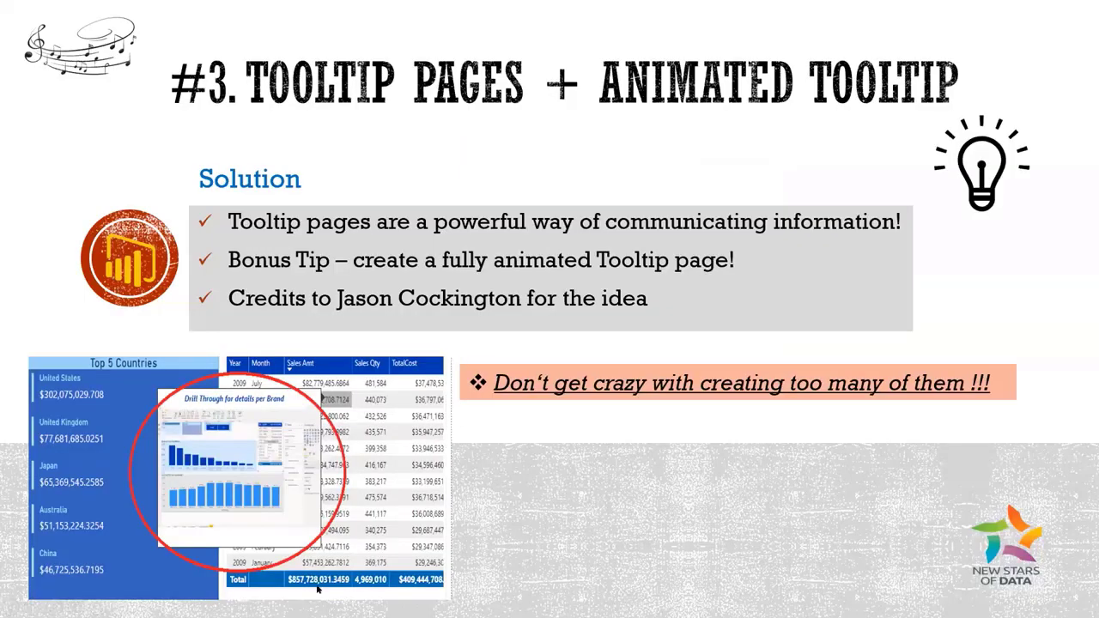
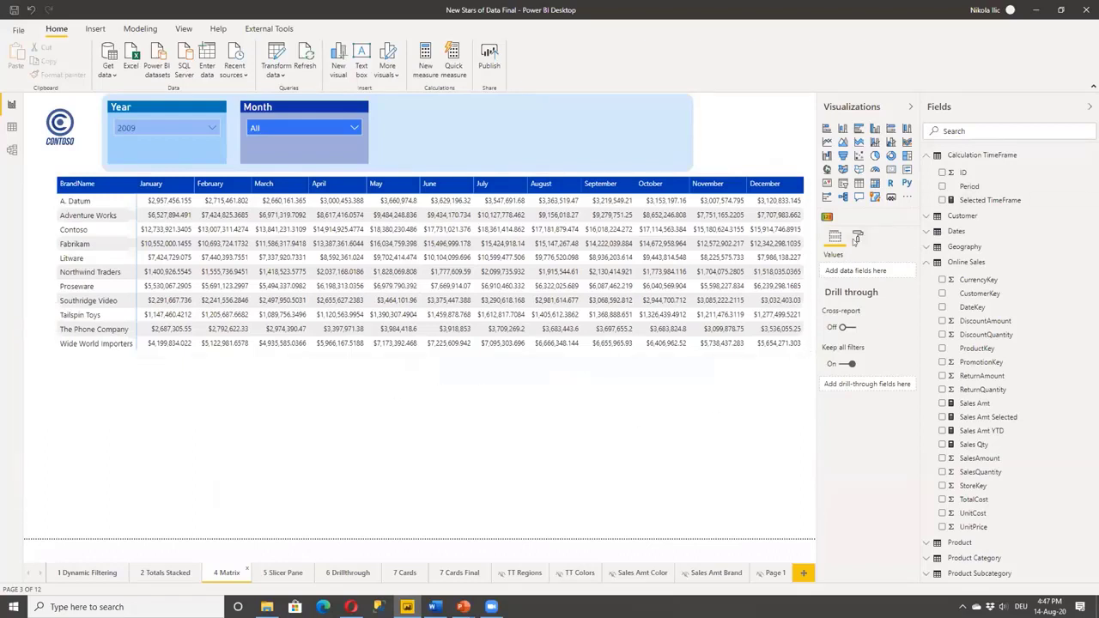
- Turn on background color conditional formatting for Sales Amt in the brand-by-month matrix on the 4 Matrix page
{"action": "left_click", "coordinate": [857, 238]}
{"action": "left_click", "coordinate": [796, 355]}
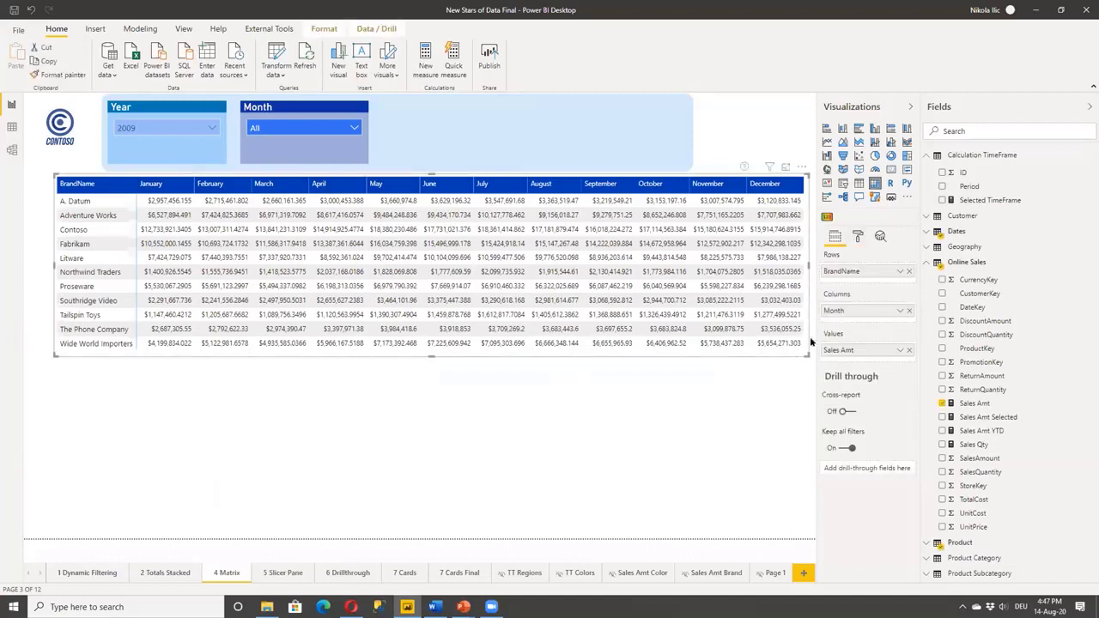
{"action": "left_click", "coordinate": [857, 235]}
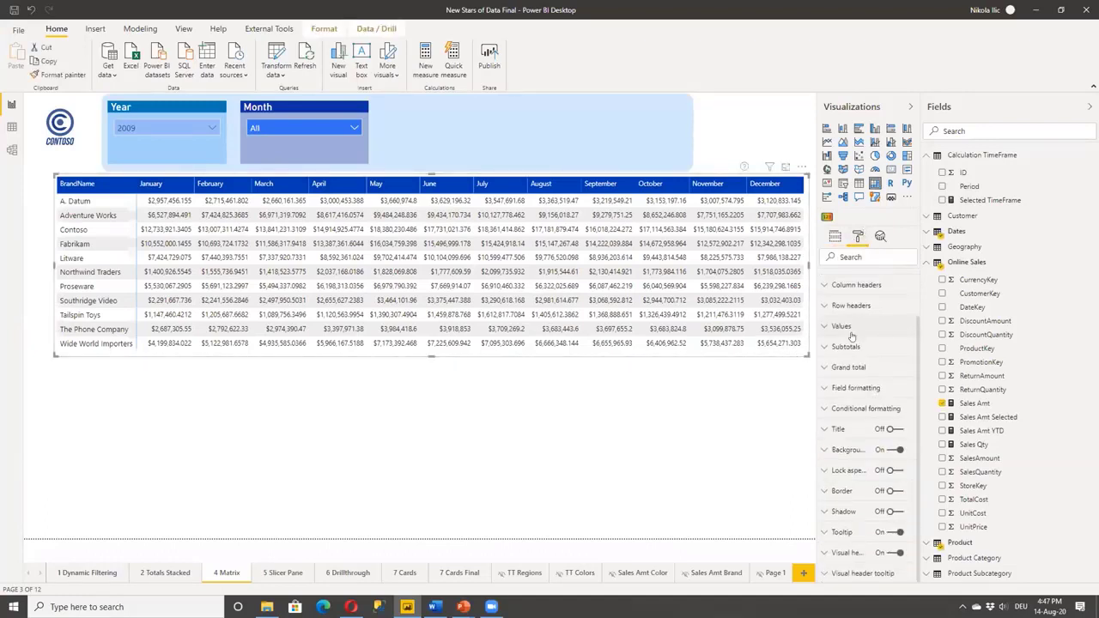
{"action": "left_click", "coordinate": [851, 408]}
{"action": "scroll", "coordinate": [854, 418], "scroll_direction": "down", "scroll_amount": 1}
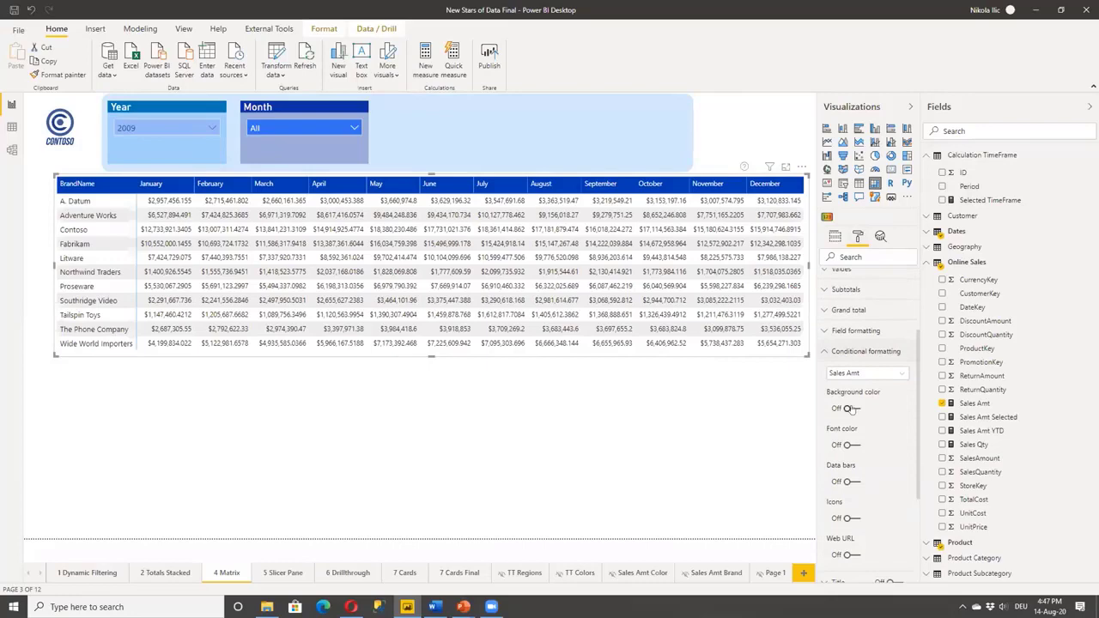
{"action": "left_click", "coordinate": [849, 408]}
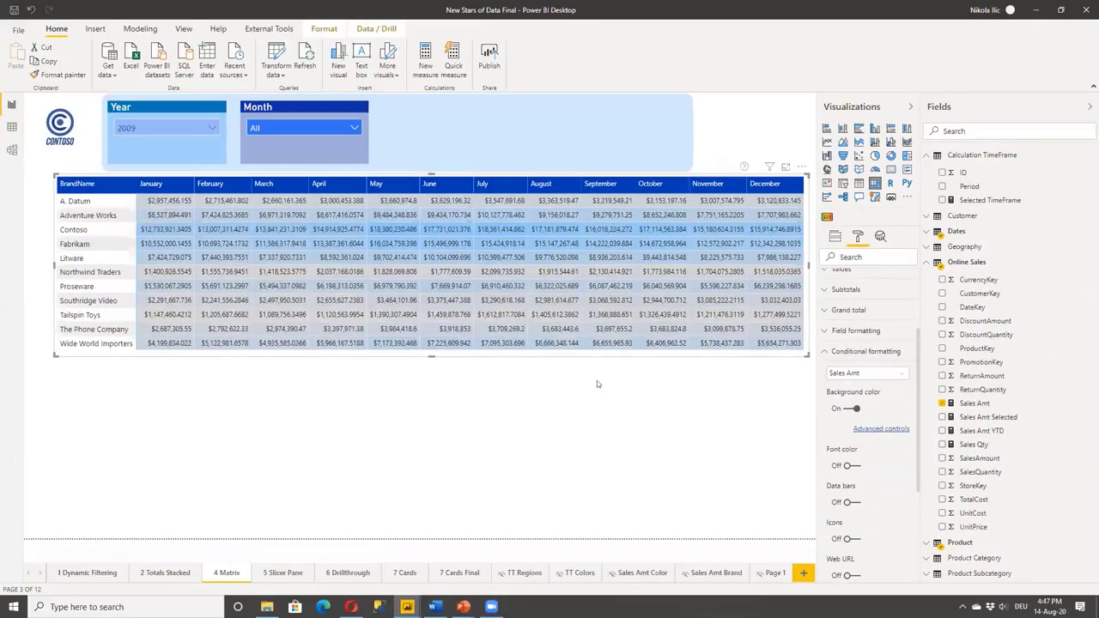
- Set the Sales Amt background color scale to light blue for the lowest value and dark blue for the highest value
{"action": "left_click", "coordinate": [865, 430]}
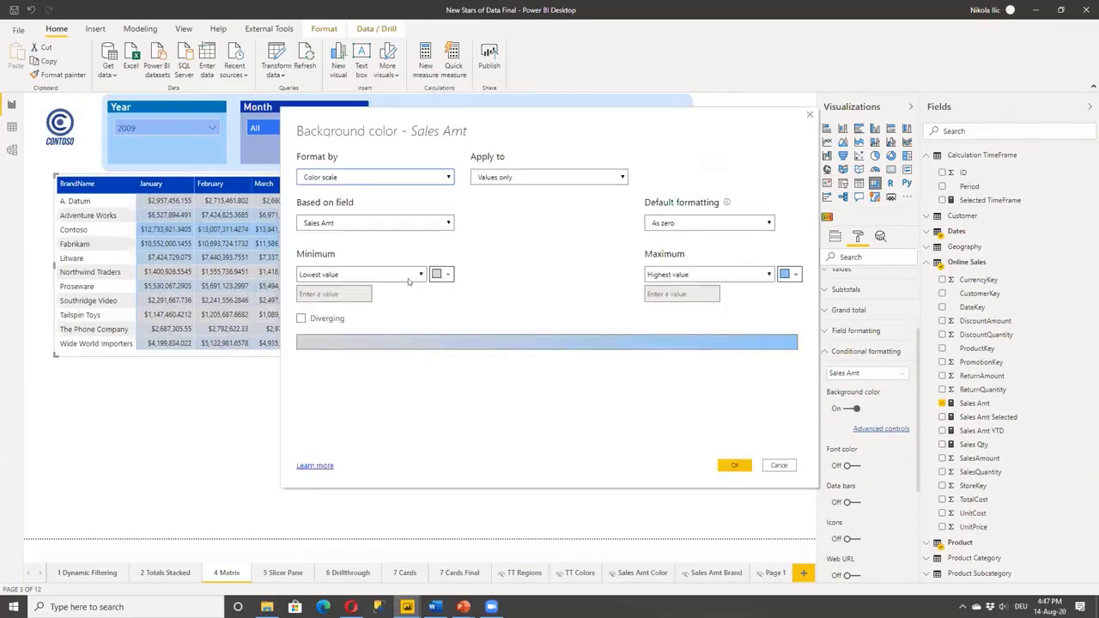
{"action": "left_click", "coordinate": [441, 274]}
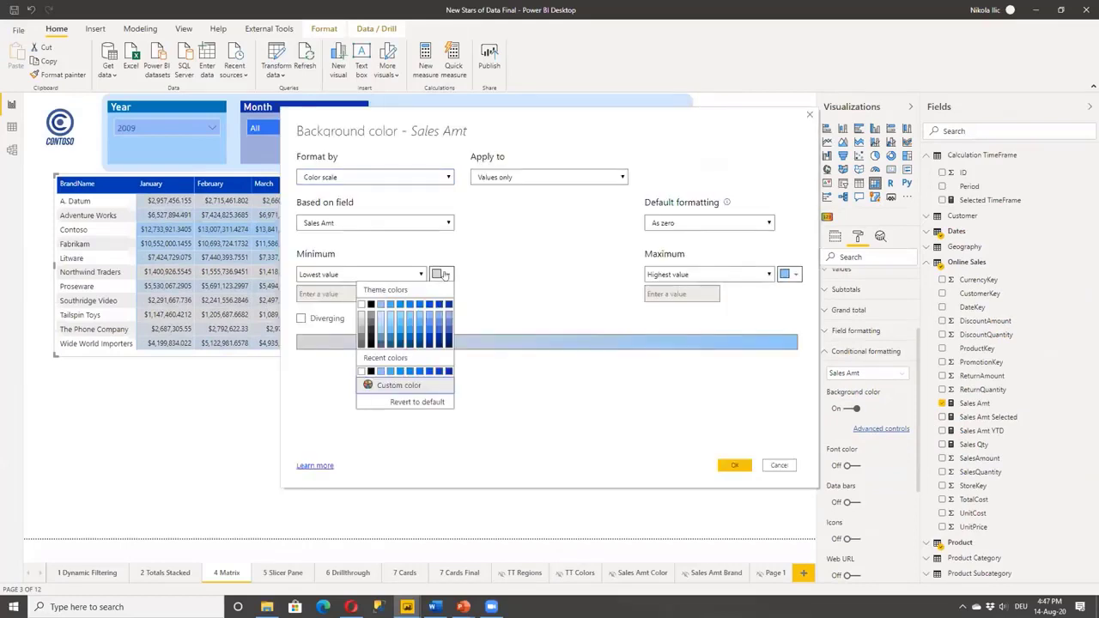
{"action": "left_click", "coordinate": [377, 318]}
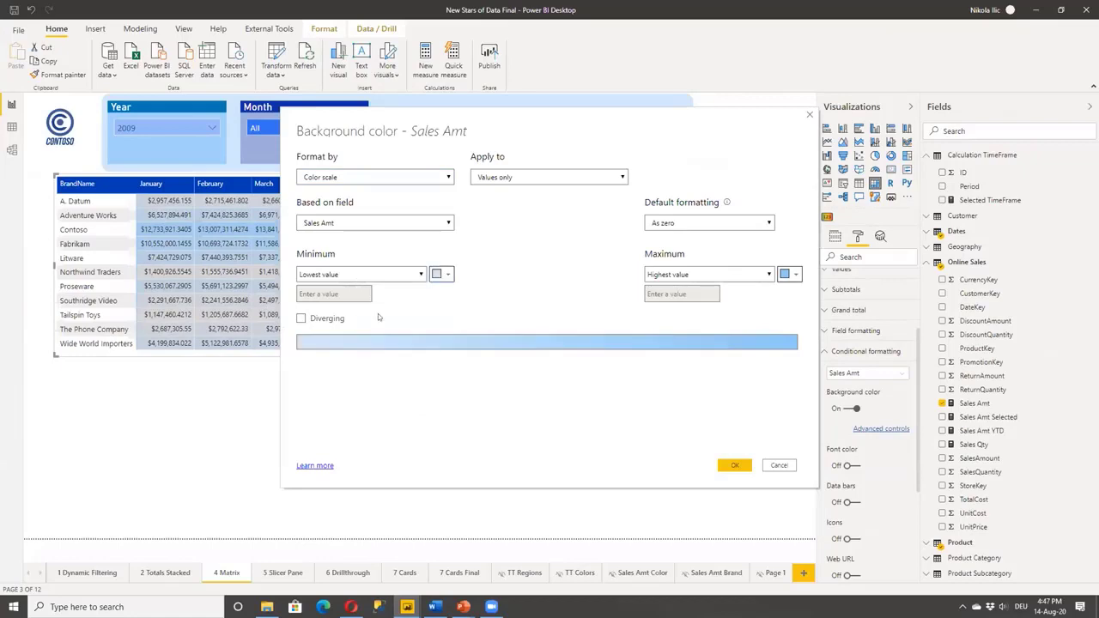
{"action": "left_click", "coordinate": [792, 275]}
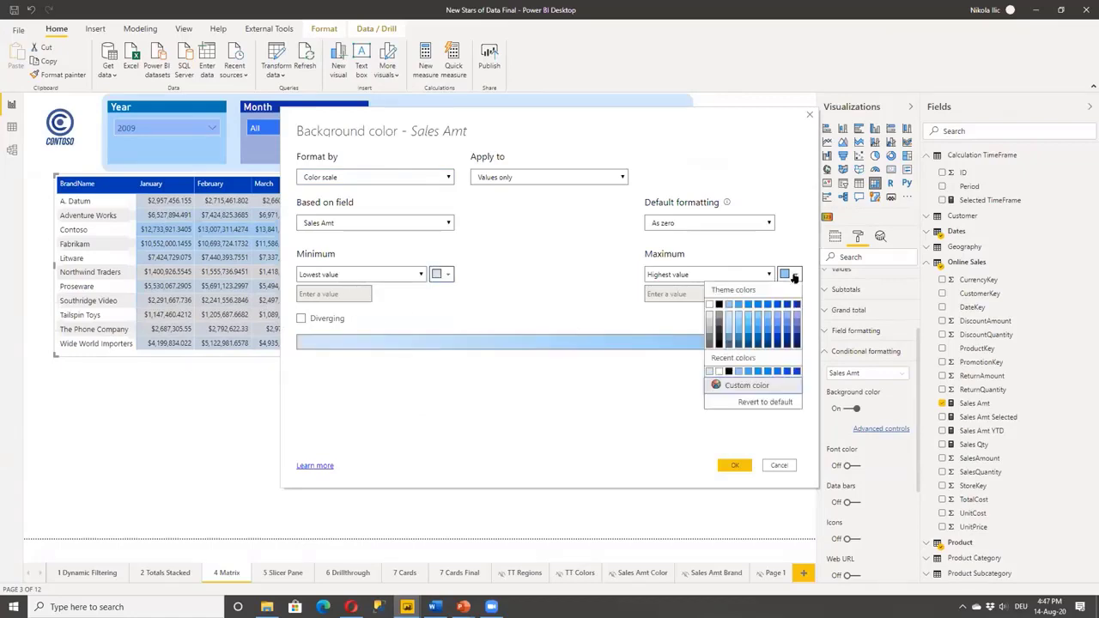
{"action": "left_click", "coordinate": [737, 344]}
{"action": "left_click", "coordinate": [734, 464]}
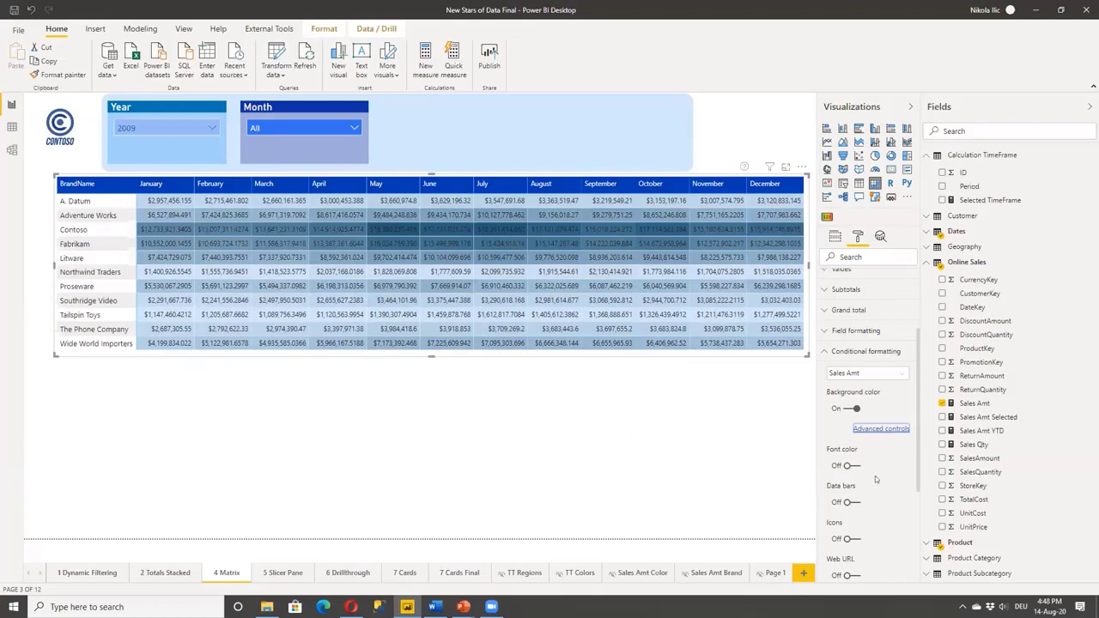
- Enable font color conditional formatting for Sales Amt with the same light blue minimum and dark blue maximum as the background scale
{"action": "left_click", "coordinate": [850, 465]}
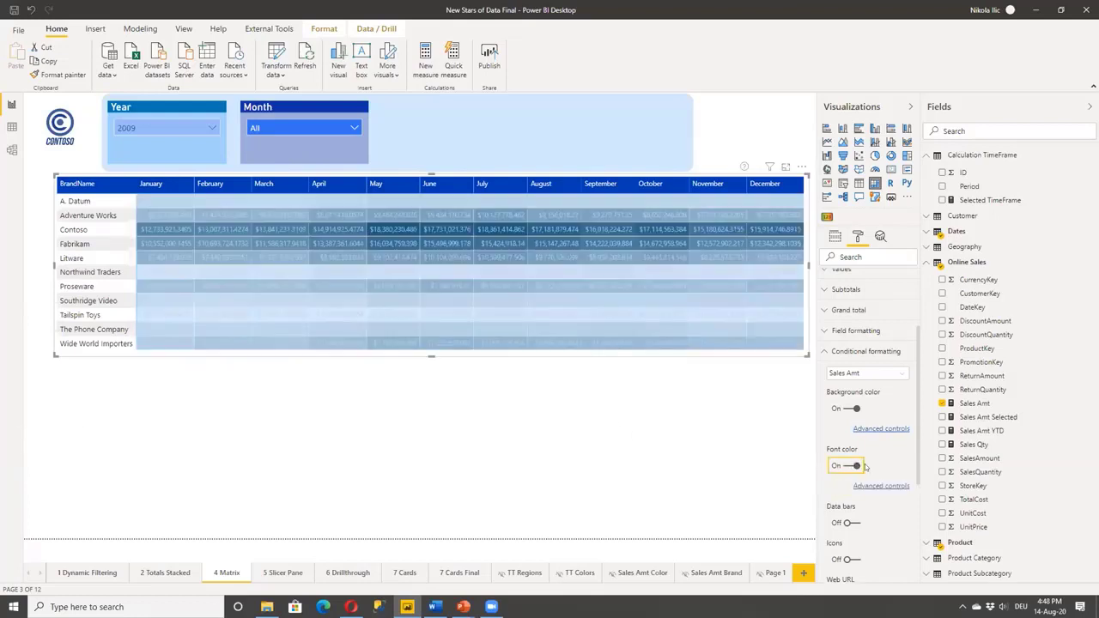
{"action": "scroll", "coordinate": [880, 439], "scroll_direction": "down", "scroll_amount": 1}
{"action": "left_click", "coordinate": [881, 428]}
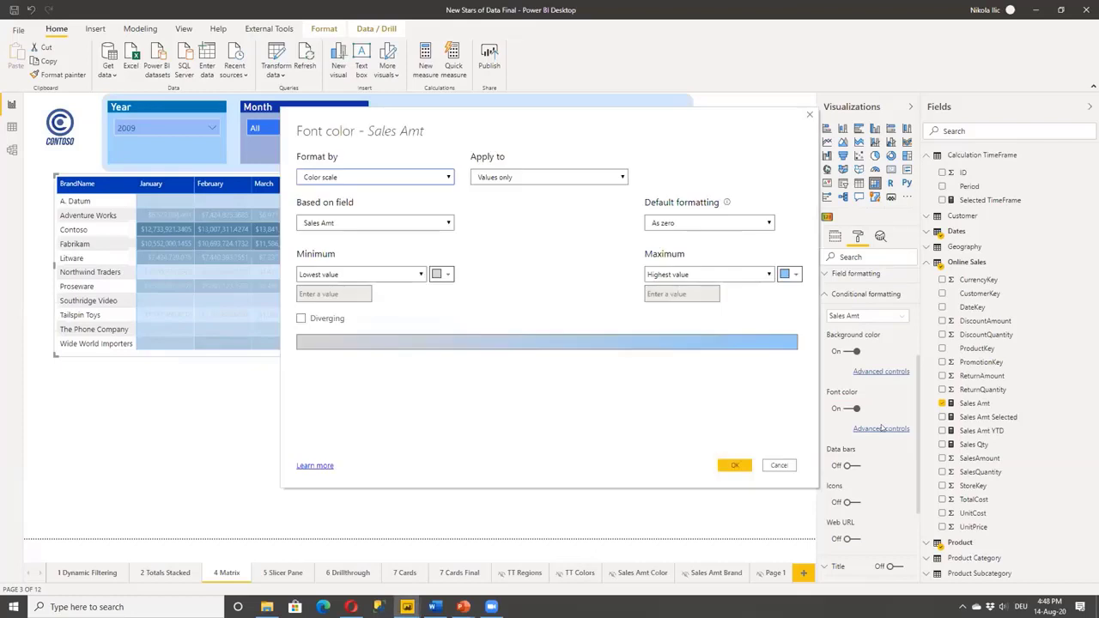
{"action": "left_click", "coordinate": [446, 275]}
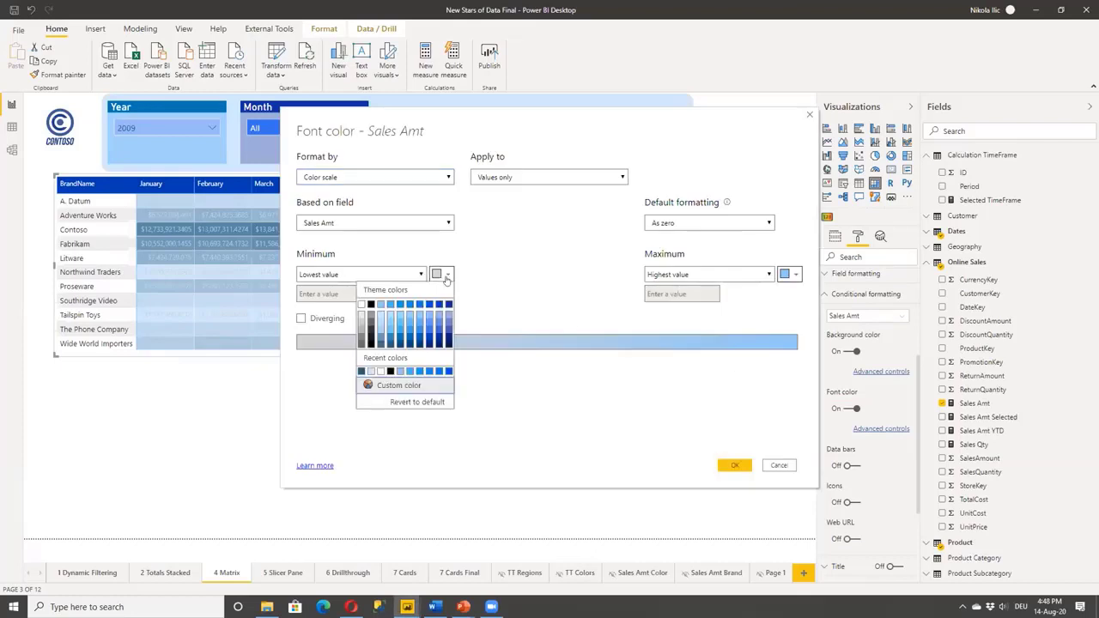
{"action": "left_click", "coordinate": [401, 306]}
{"action": "left_click", "coordinate": [789, 274]}
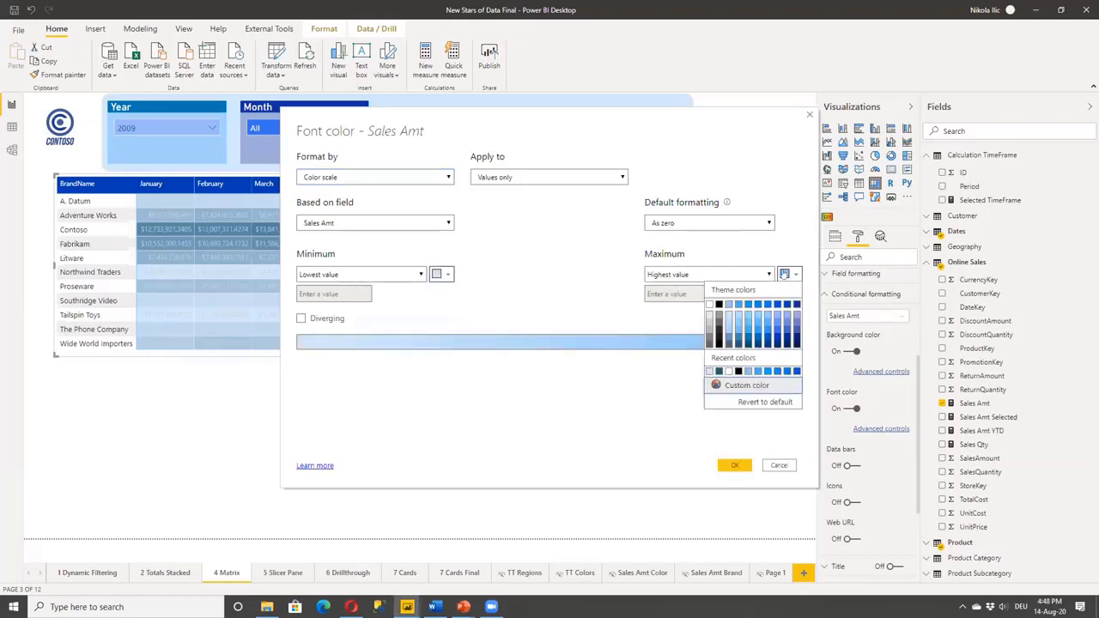
{"action": "left_click", "coordinate": [738, 344]}
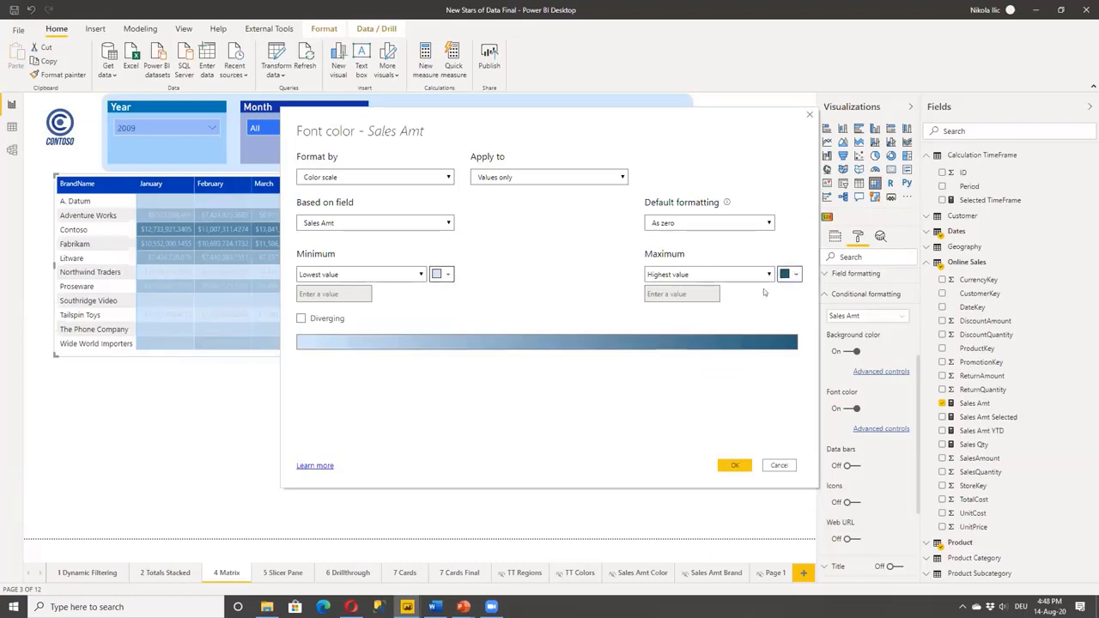
{"action": "left_click", "coordinate": [736, 465]}
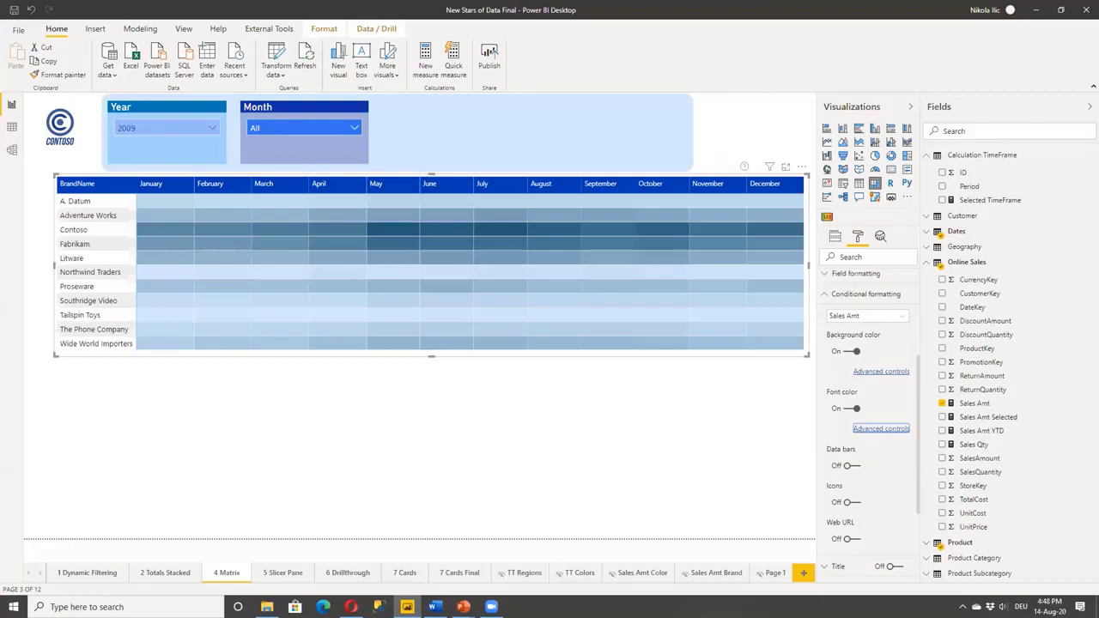
- Examine the heatmap shading of the brand-by-month matrix
{"action": "left_click", "coordinate": [304, 489]}
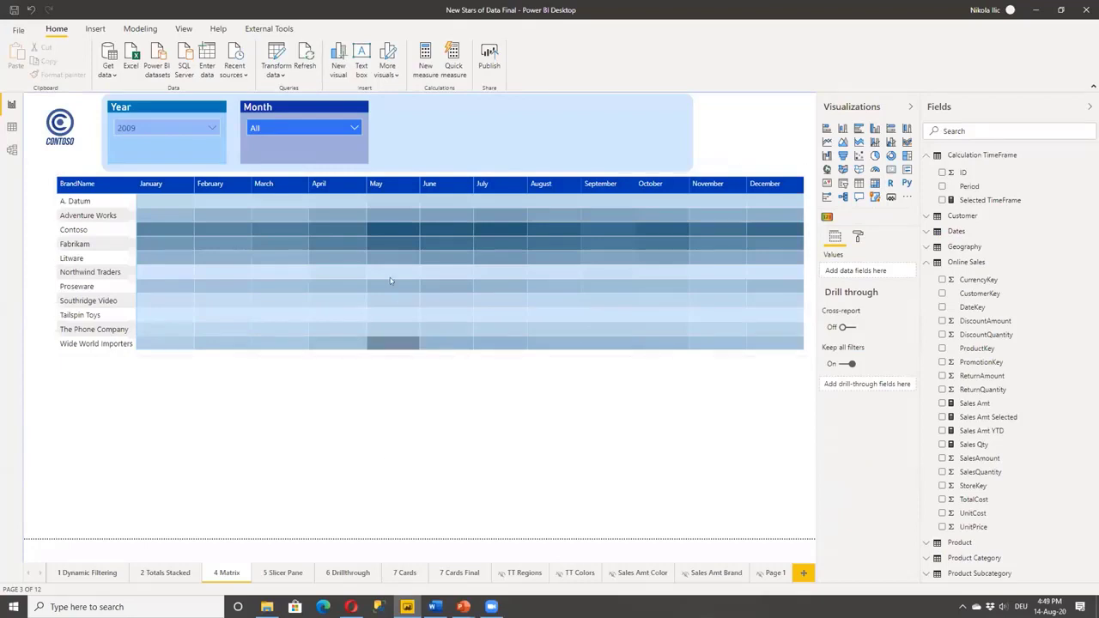
{"action": "mouse_move", "coordinate": [448, 233]}
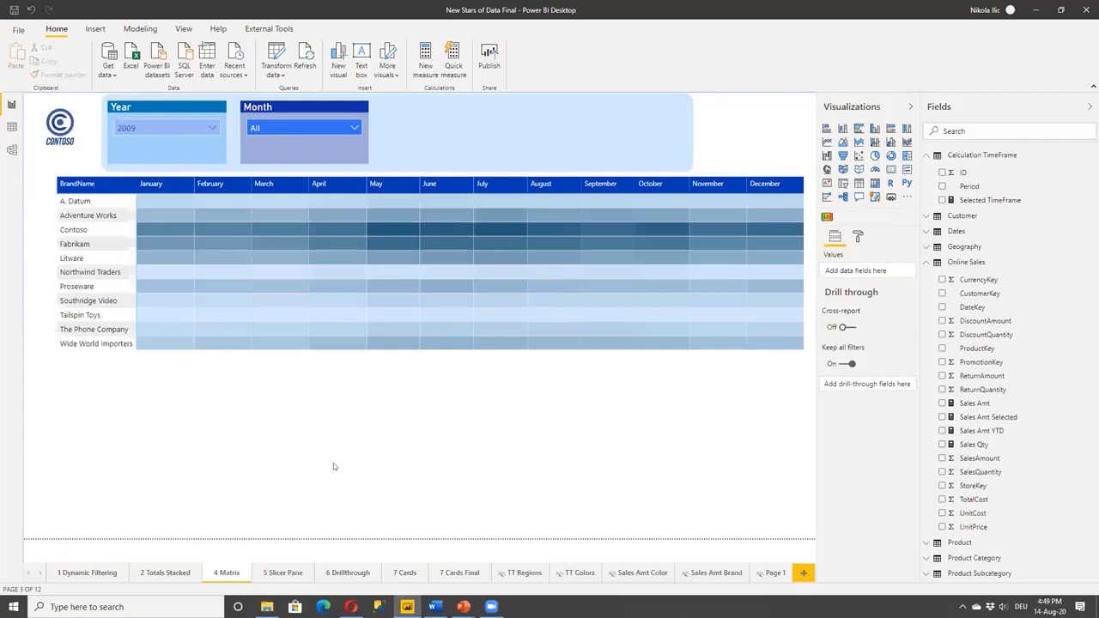
{"action": "left_click", "coordinate": [212, 353]}
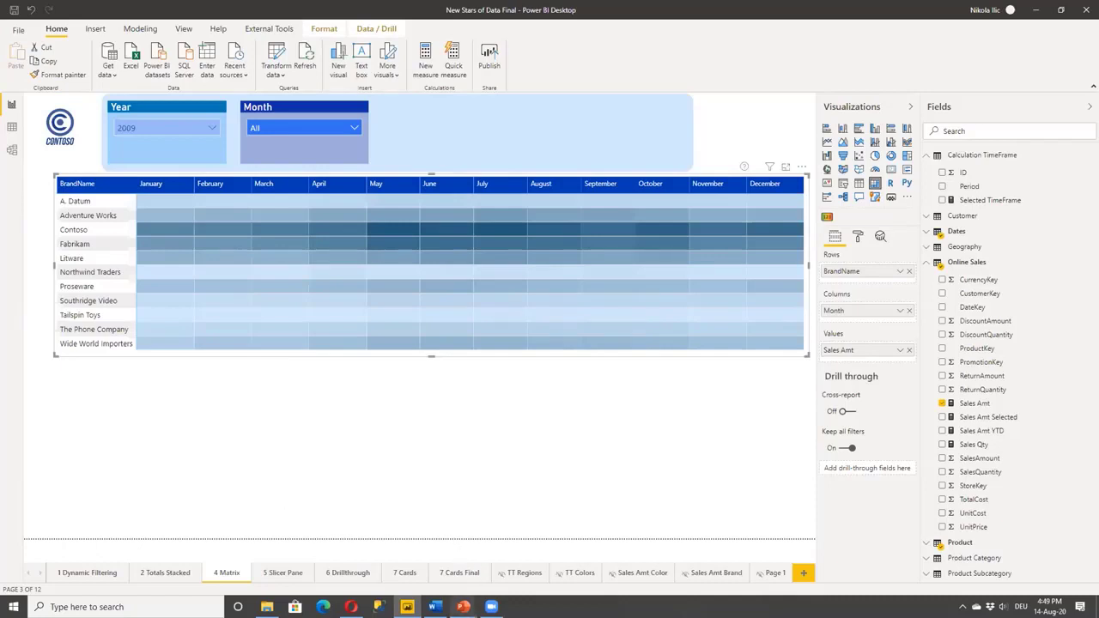
- Switch to the PowerPoint presentation and advance to the #5 Build Slicer Pane with Bookmarks slide
{"action": "mouse_move", "coordinate": [475, 605]}
{"action": "left_click", "coordinate": [508, 573]}
{"action": "left_click", "coordinate": [504, 550]}
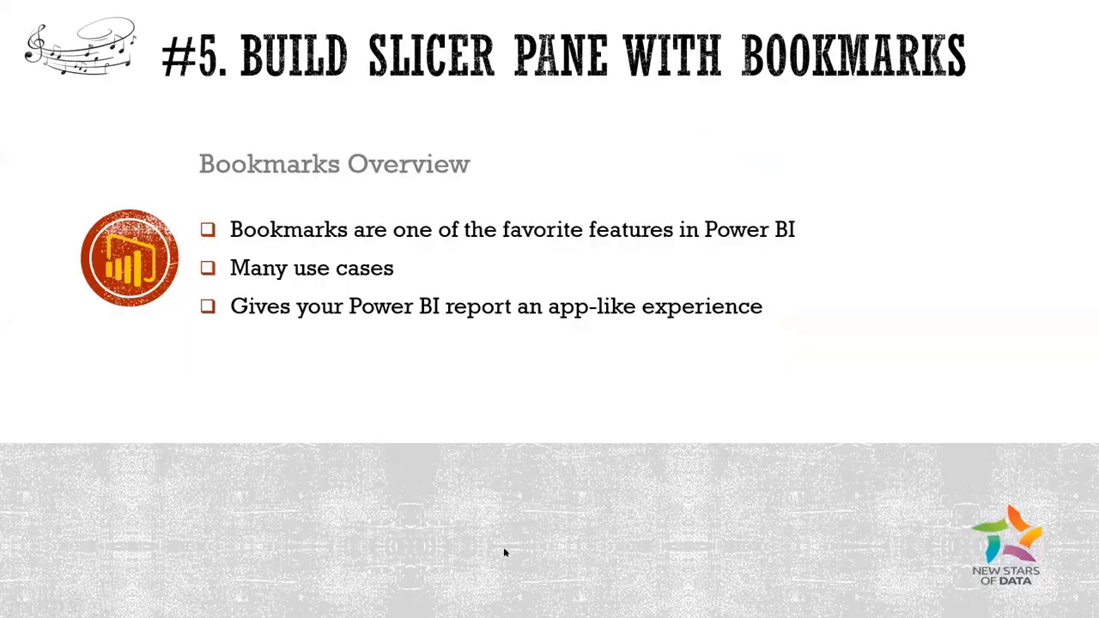
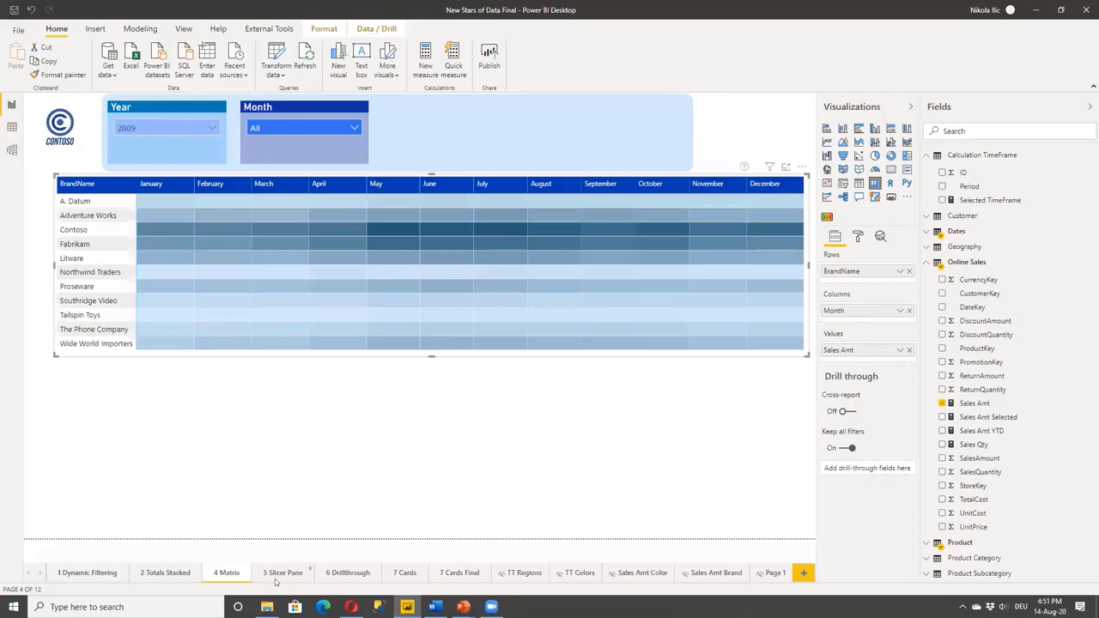
- In Power BI Desktop, open the 5 Slicer Pane page and show the Bookmarks and Selection panes
{"action": "left_click", "coordinate": [280, 576]}
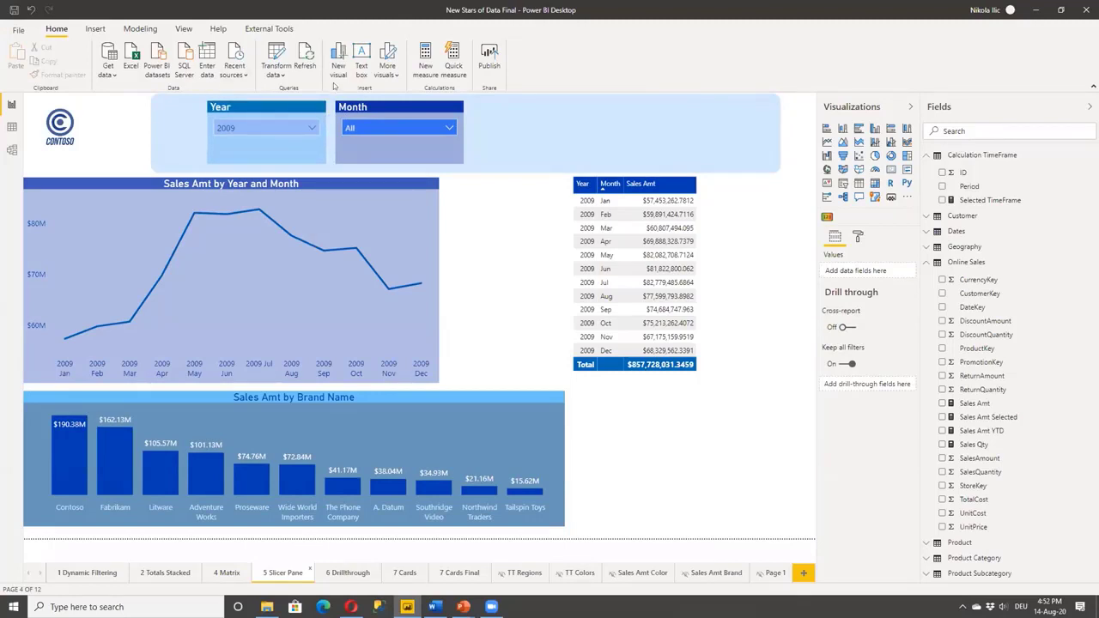
{"action": "left_click", "coordinate": [184, 29]}
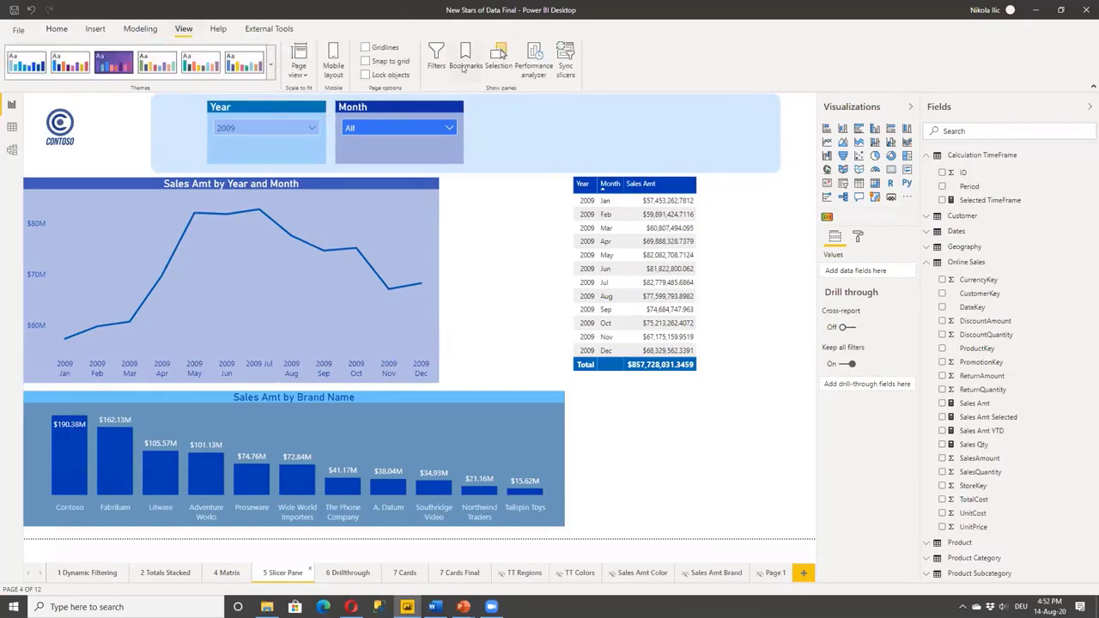
{"action": "left_click", "coordinate": [465, 56]}
{"action": "left_click", "coordinate": [497, 59]}
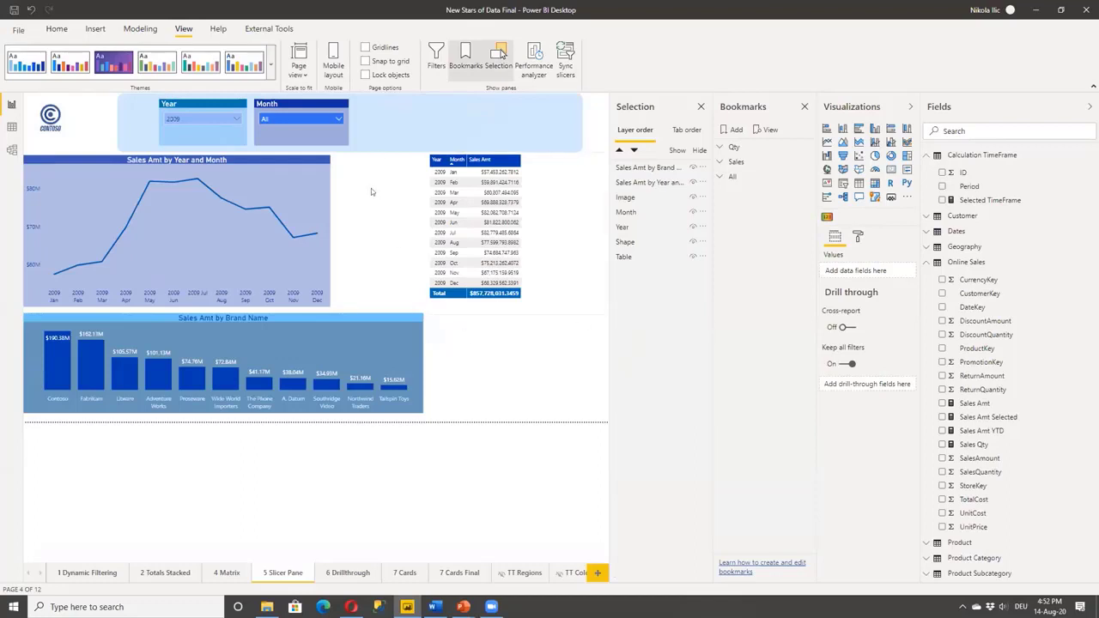
- Create four copies of the Month slicer, lining two up beside the original and placing two below the slicer row
{"action": "left_click", "coordinate": [289, 107]}
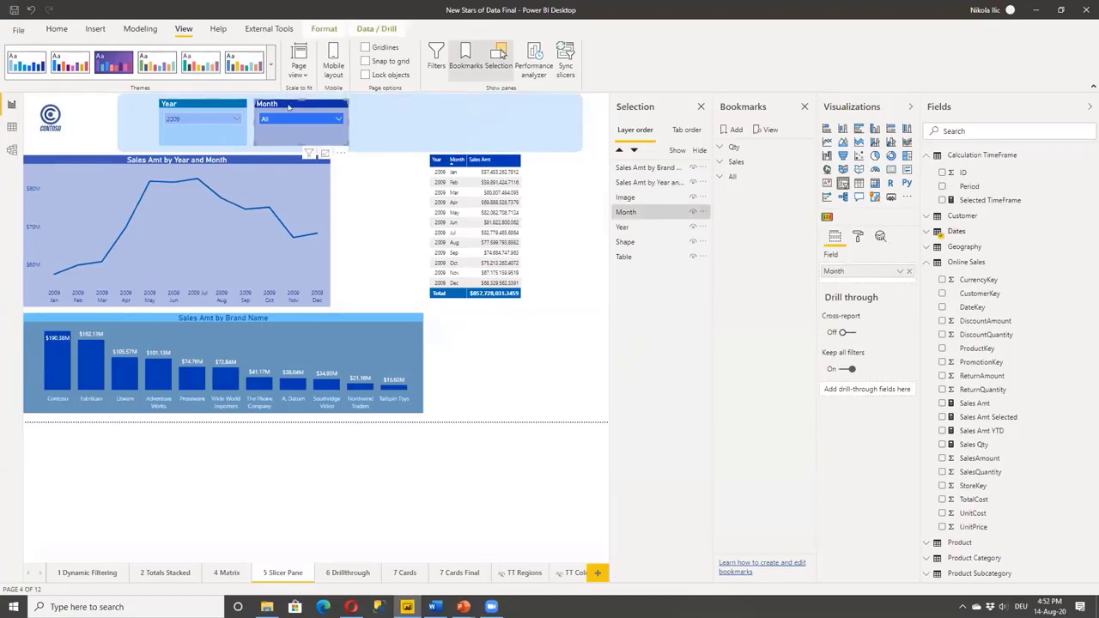
{"action": "key", "text": "ctrl+v"}
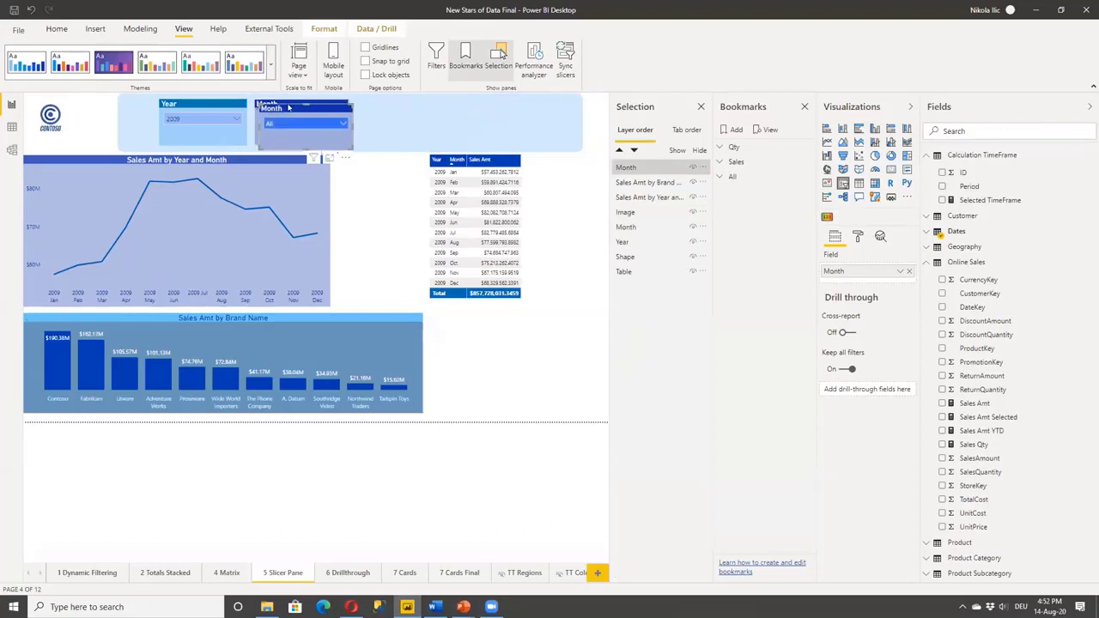
{"action": "key", "text": "ctrl+v"}
{"action": "key", "text": "ctrl+v"}
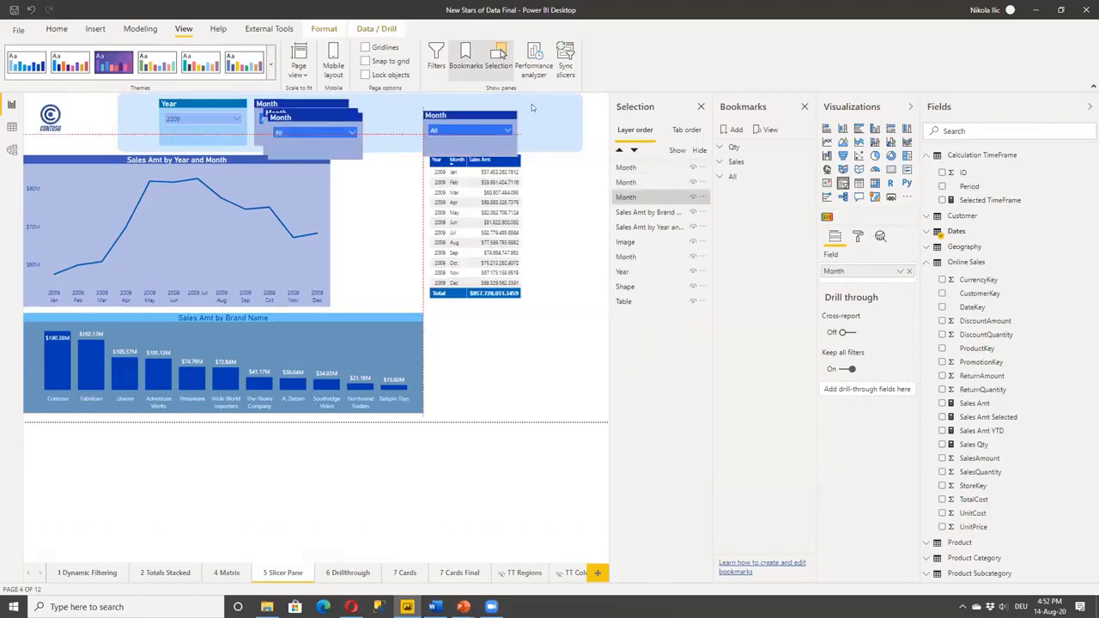
{"action": "left_click_drag", "start_coordinate": [331, 117], "coordinate": [426, 103]}
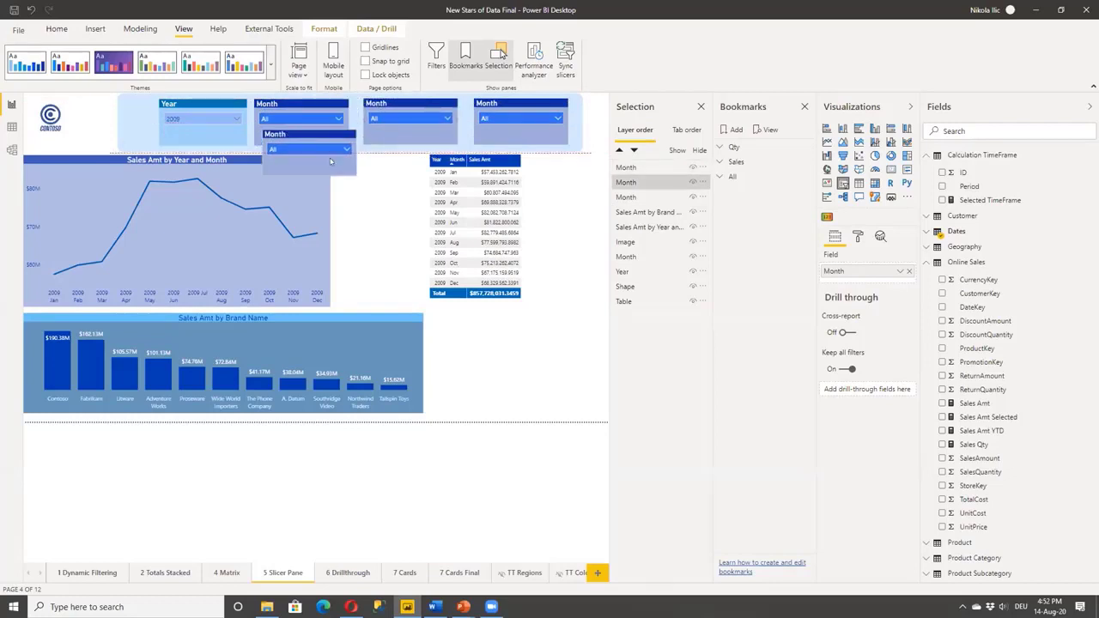
{"action": "left_click_drag", "start_coordinate": [334, 114], "coordinate": [403, 176]}
{"action": "key", "text": "ctrl+v"}
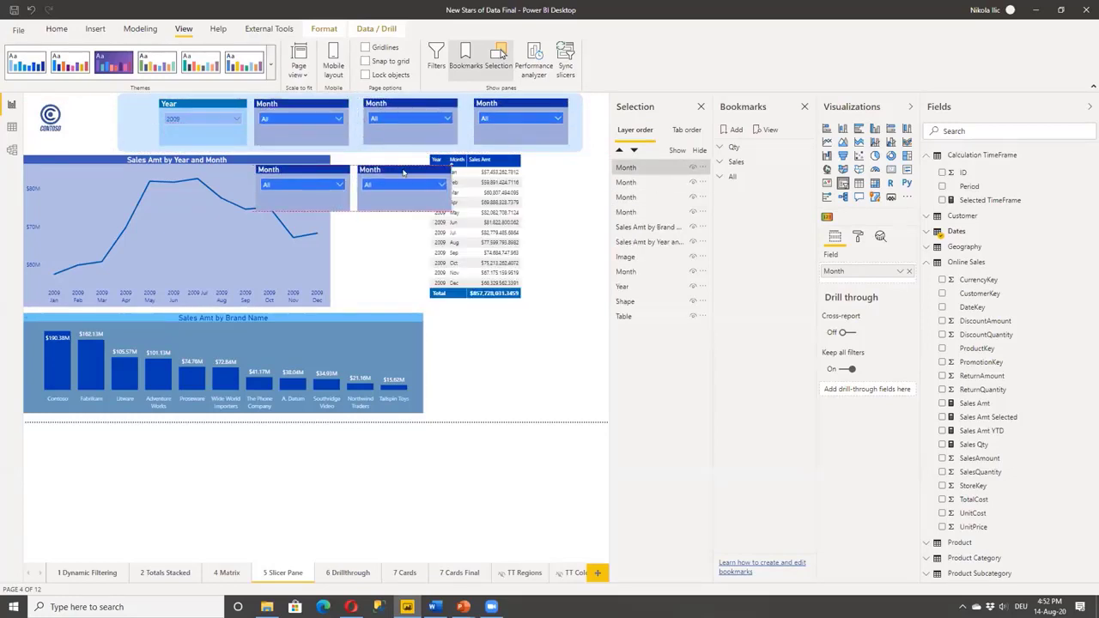
- Extend the light-blue background shape downward so it sits behind both rows of slicers
{"action": "left_click", "coordinate": [142, 121]}
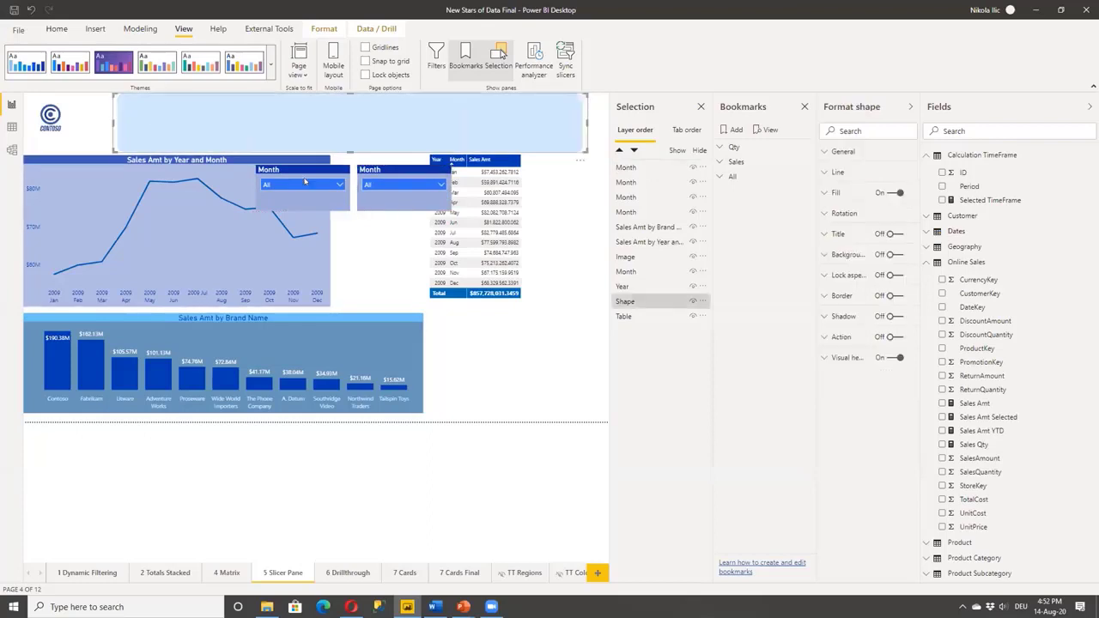
{"action": "left_click_drag", "start_coordinate": [344, 187], "coordinate": [340, 225]}
{"action": "left_click", "coordinate": [513, 369]}
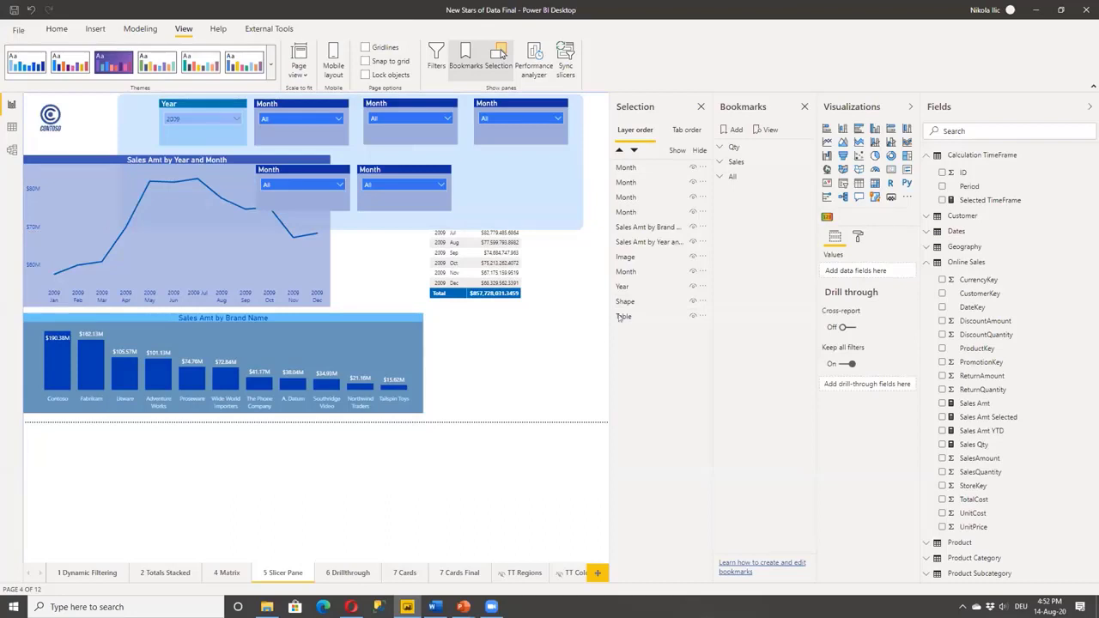
- Move the Sales Amt by Year and Month line chart below the background shape in the layer order
{"action": "left_click", "coordinate": [648, 241]}
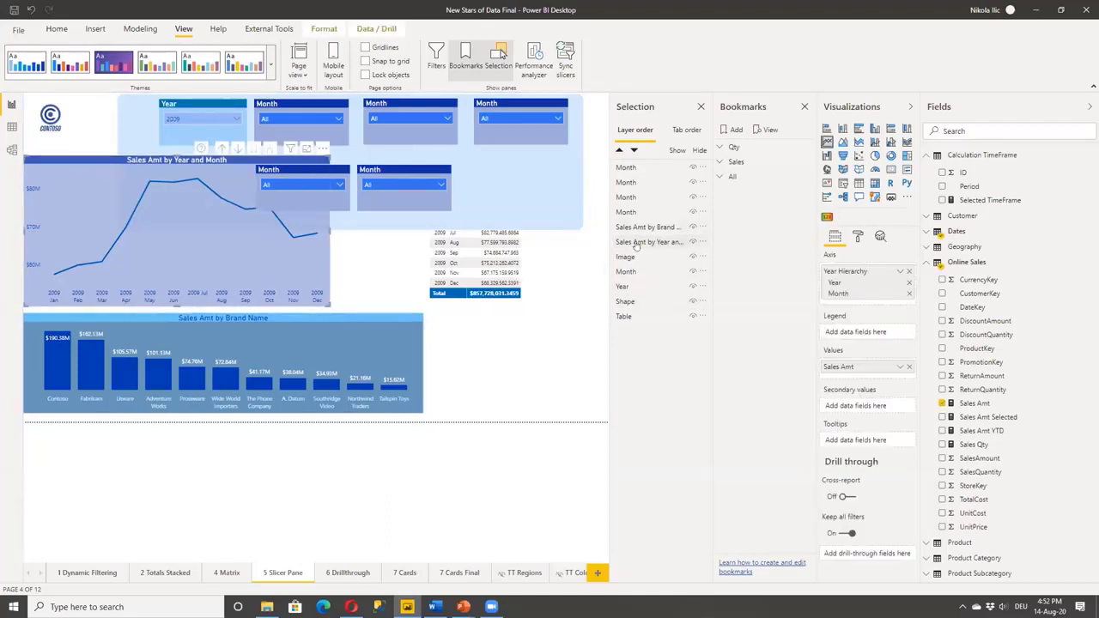
{"action": "left_click_drag", "start_coordinate": [648, 241], "coordinate": [649, 302]}
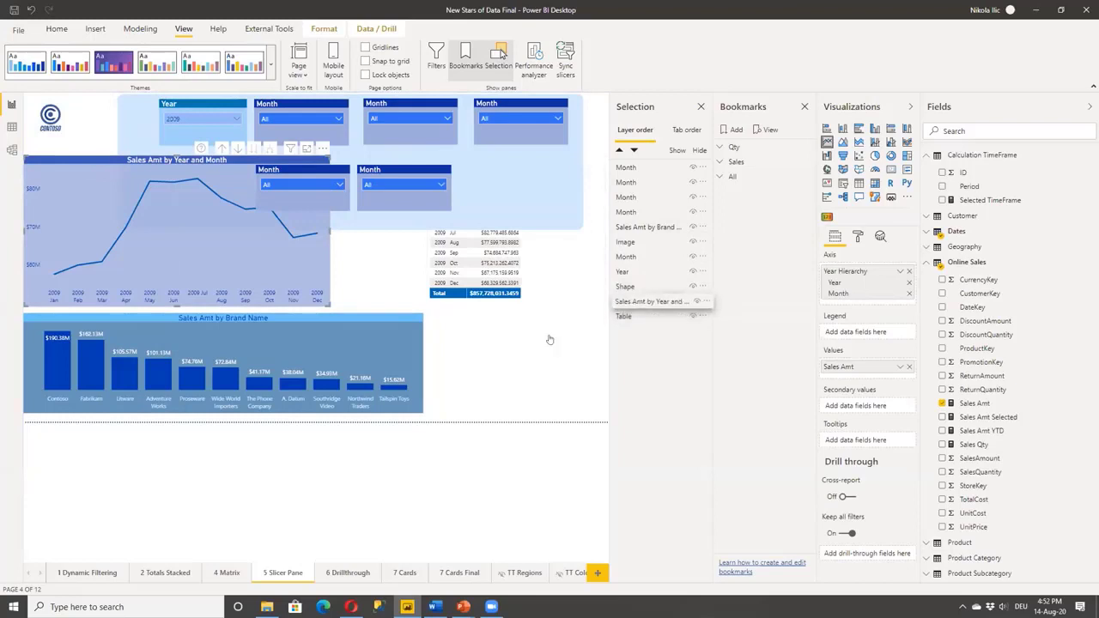
{"action": "left_click", "coordinate": [472, 342]}
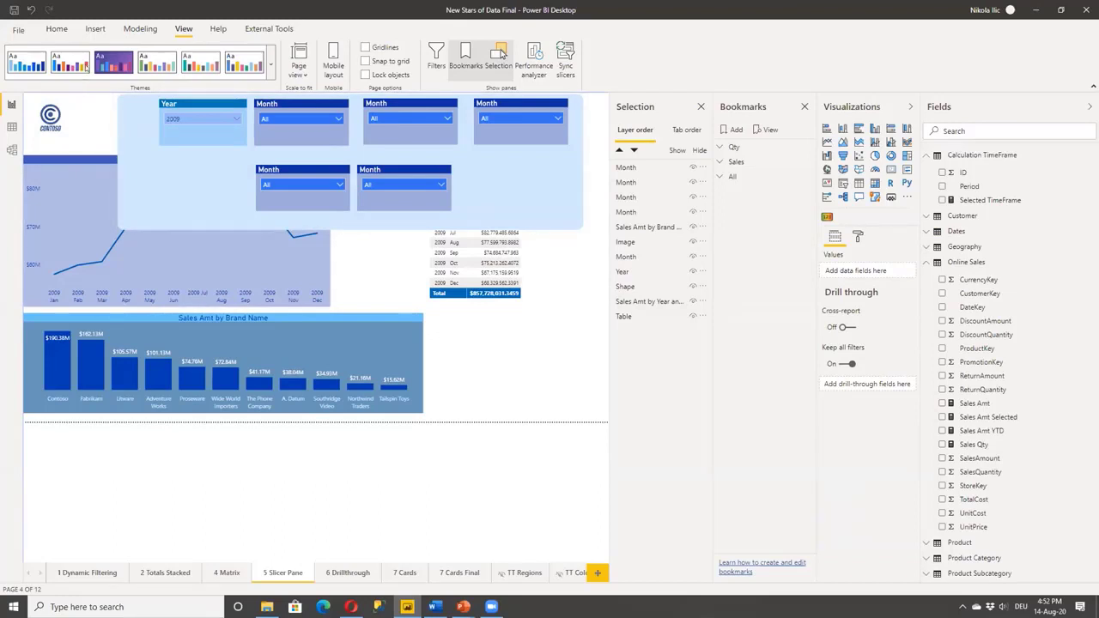
- Insert the Menu icon picture from the Icons folder onto the report page
{"action": "left_click", "coordinate": [95, 29]}
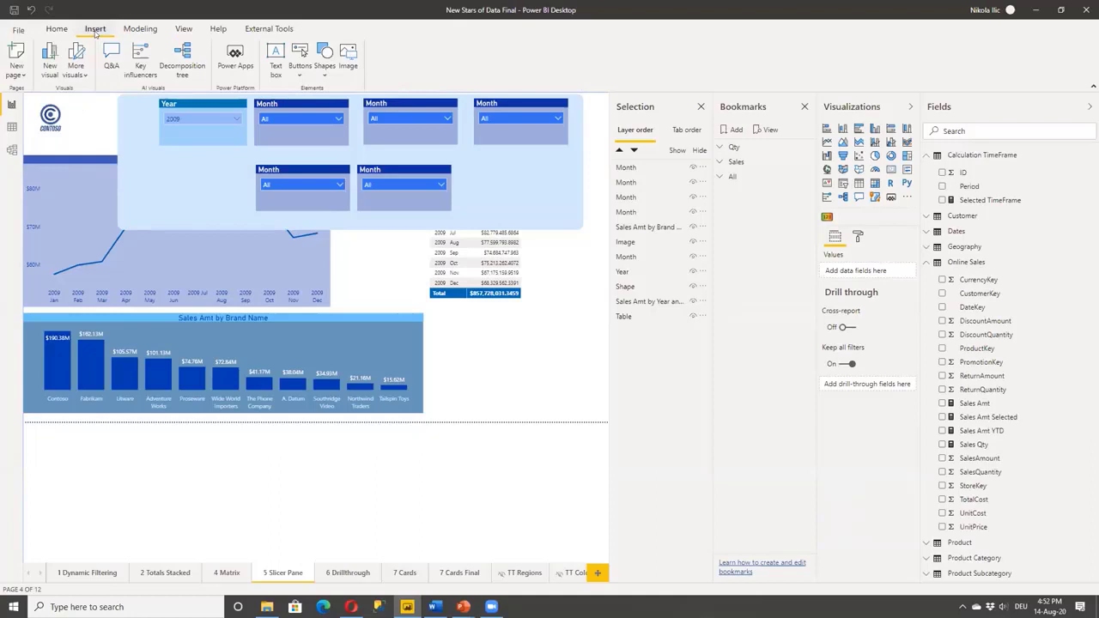
{"action": "left_click", "coordinate": [347, 55]}
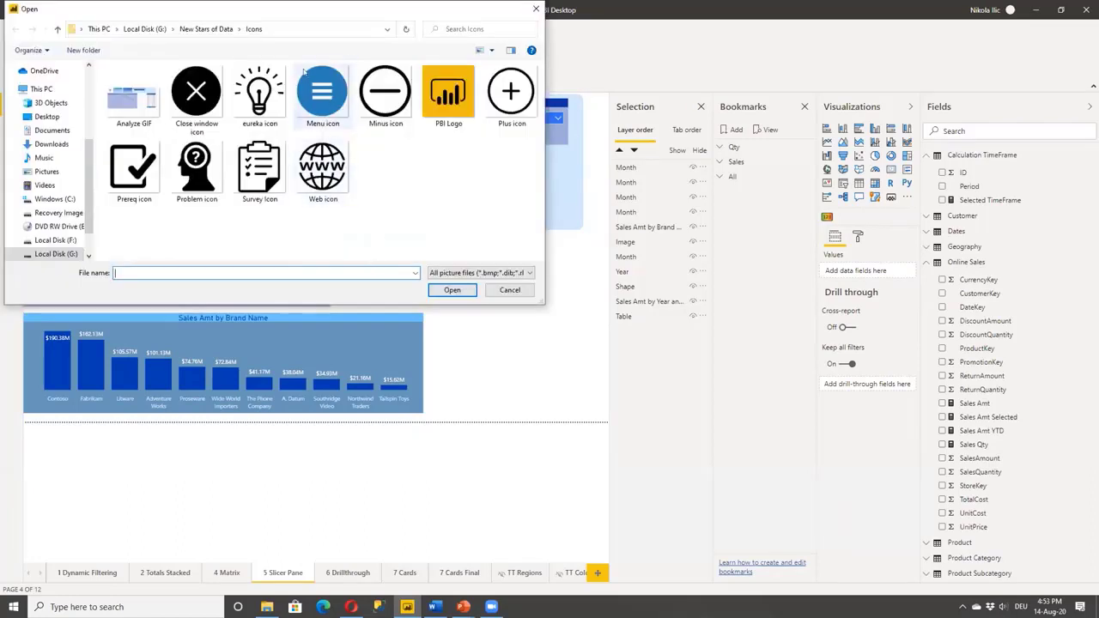
{"action": "left_click", "coordinate": [323, 93]}
{"action": "left_click", "coordinate": [452, 292]}
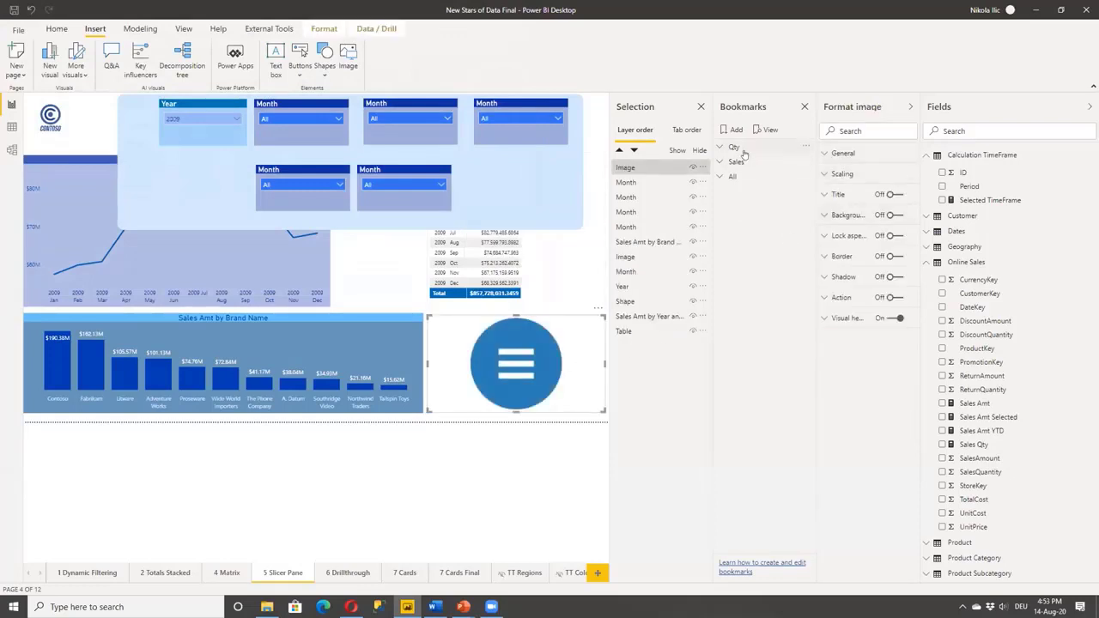
- Set the menu icon's scaling to Fit, then shrink it and place it between the Contoso logo and the slicer panel
{"action": "left_click", "coordinate": [841, 154]}
{"action": "left_click", "coordinate": [842, 156]}
{"action": "left_click", "coordinate": [843, 173]}
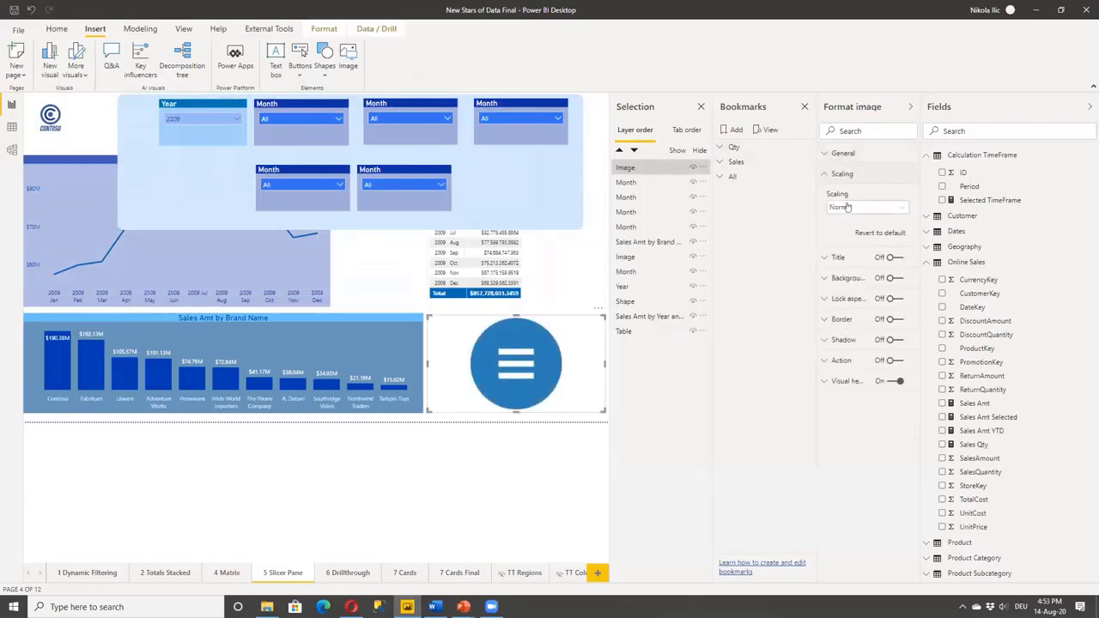
{"action": "left_click", "coordinate": [866, 207]}
{"action": "left_click", "coordinate": [838, 232]}
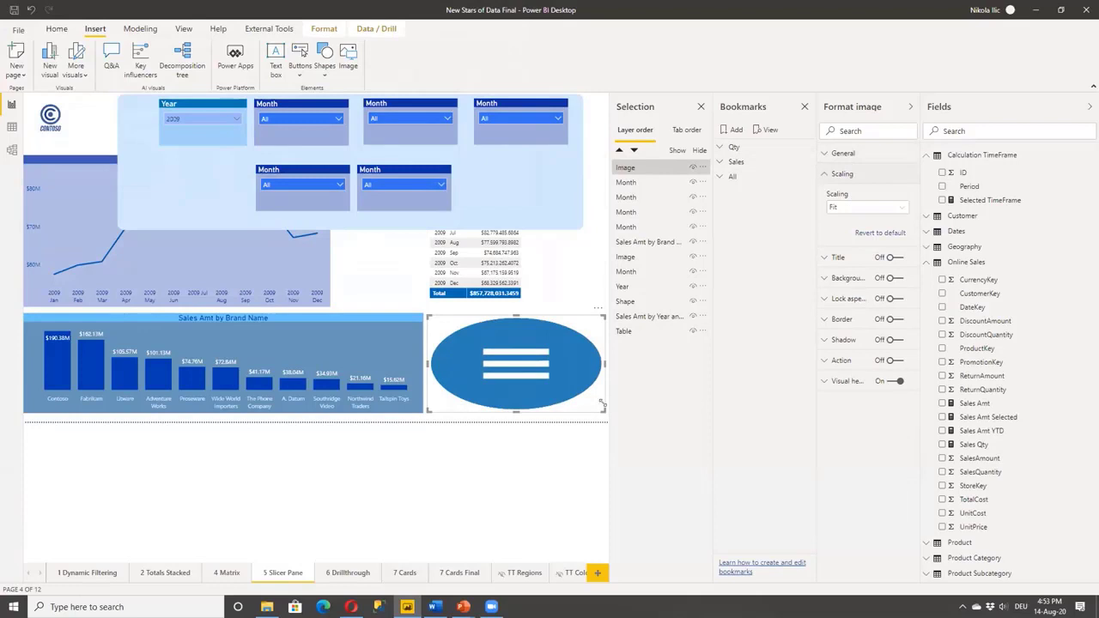
{"action": "left_click_drag", "start_coordinate": [604, 410], "coordinate": [94, 128]}
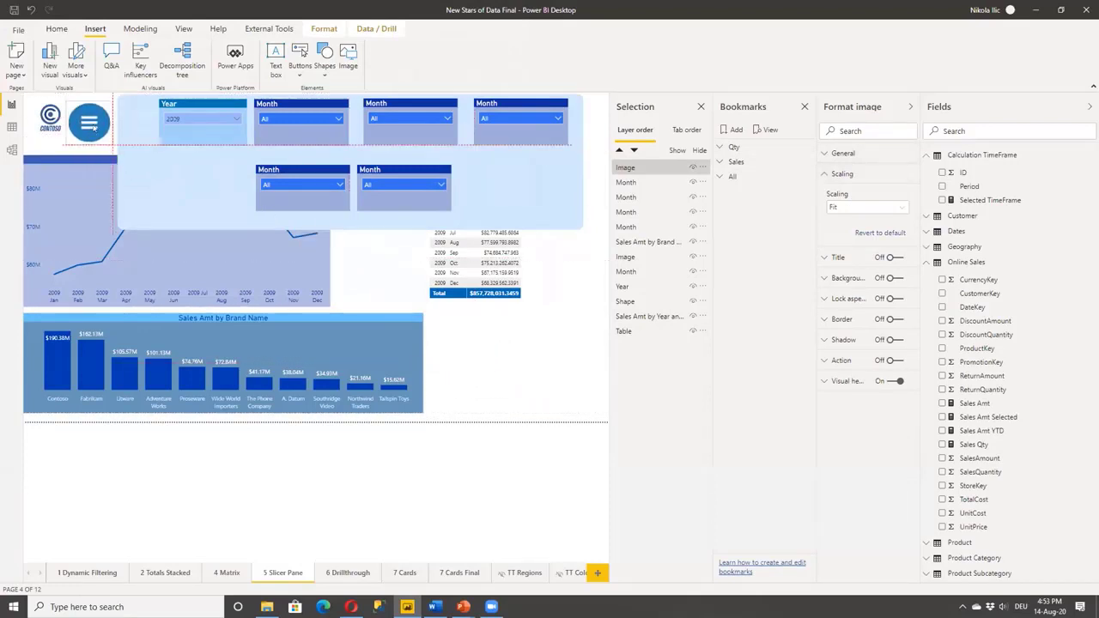
- Insert the Close window icon picture with Fit scaling and place it, much reduced, in the slicer panel beside the Year slicer
{"action": "left_click", "coordinate": [350, 67]}
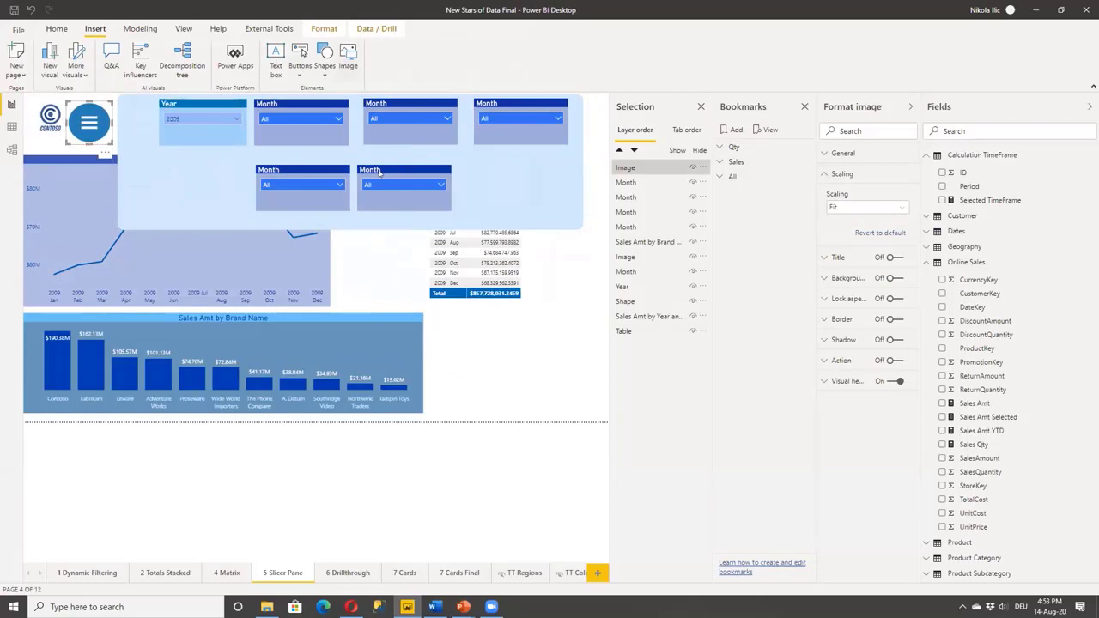
{"action": "left_click", "coordinate": [197, 93]}
{"action": "left_click", "coordinate": [441, 290]}
{"action": "left_click", "coordinate": [863, 210]}
{"action": "left_click", "coordinate": [831, 240]}
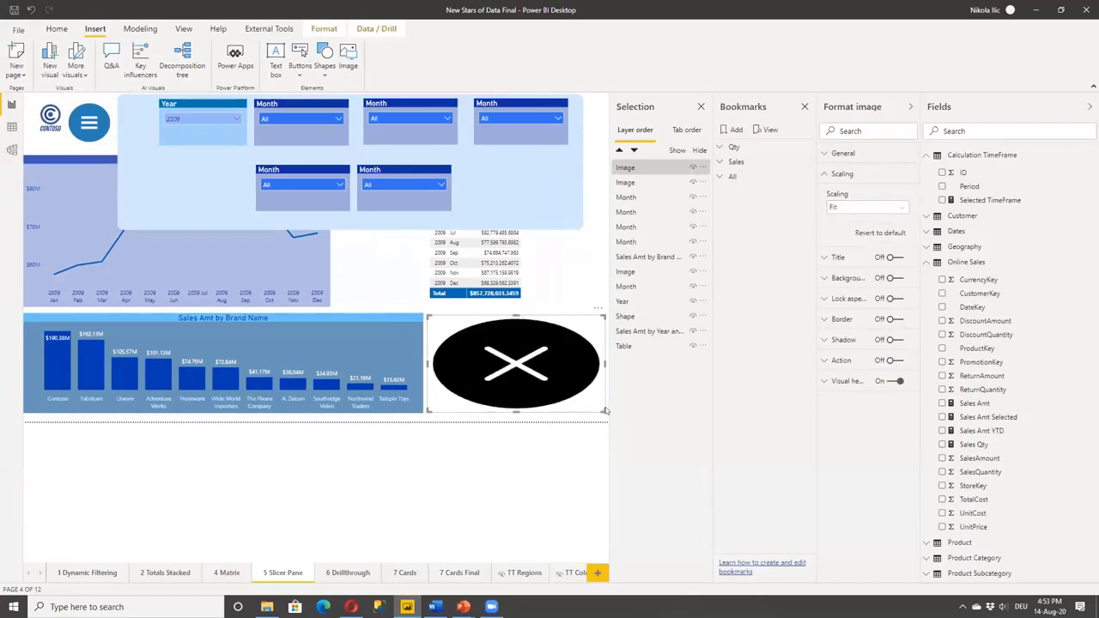
{"action": "left_click_drag", "start_coordinate": [605, 411], "coordinate": [138, 111]}
{"action": "left_click", "coordinate": [479, 358]}
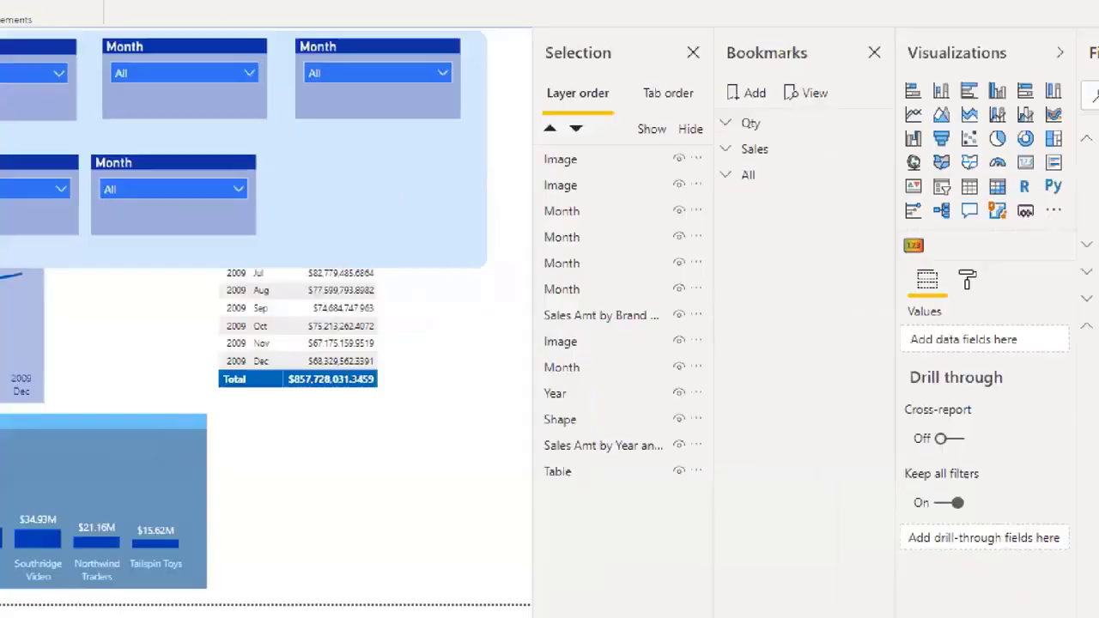
- Add a bookmark of the current page with its Data option switched off, and name it Slicer Pane Expanded
{"action": "mouse_move", "coordinate": [779, 11]}
{"action": "left_mouse_down"}
{"action": "mouse_move", "coordinate": [684, 58]}
{"action": "mouse_move", "coordinate": [869, 21]}
{"action": "mouse_move", "coordinate": [769, 41]}
{"action": "left_mouse_up"}
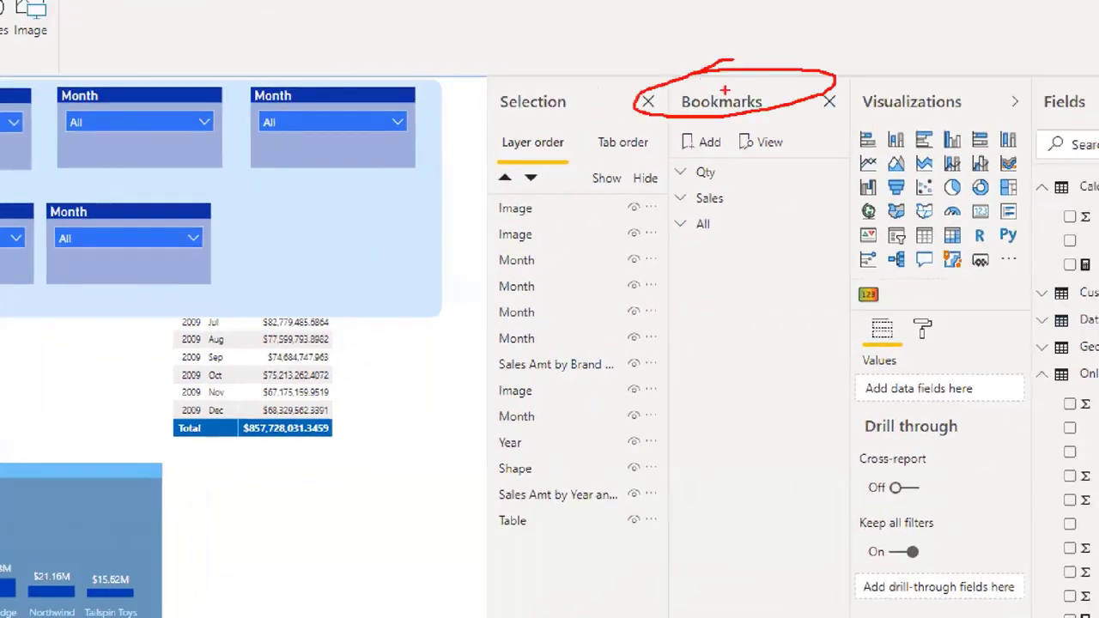
{"action": "left_click", "coordinate": [704, 142]}
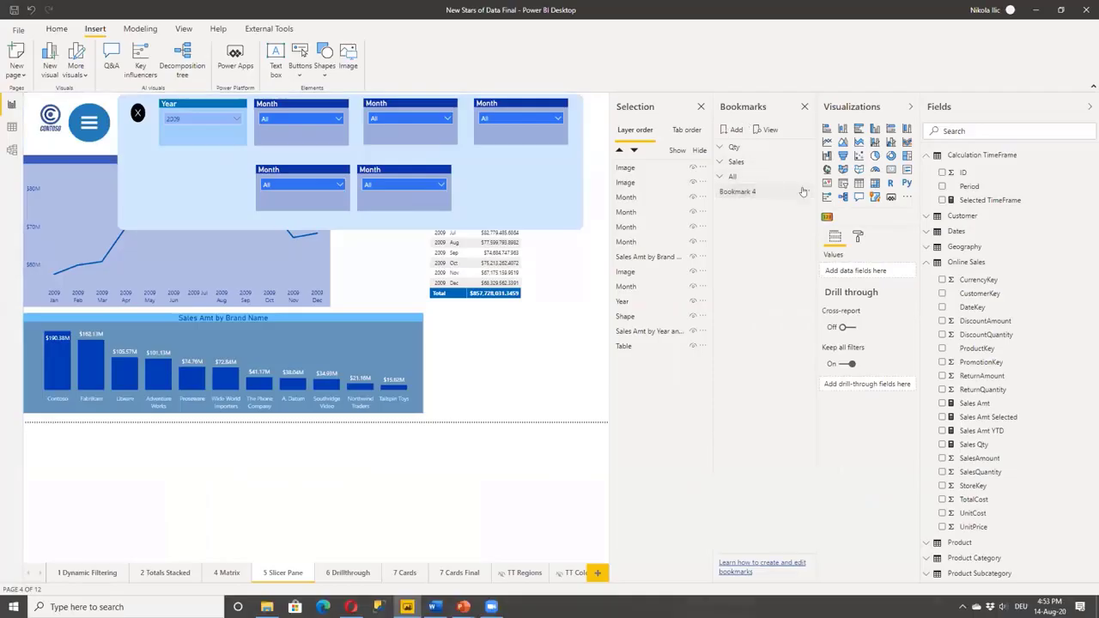
{"action": "left_click", "coordinate": [803, 191]}
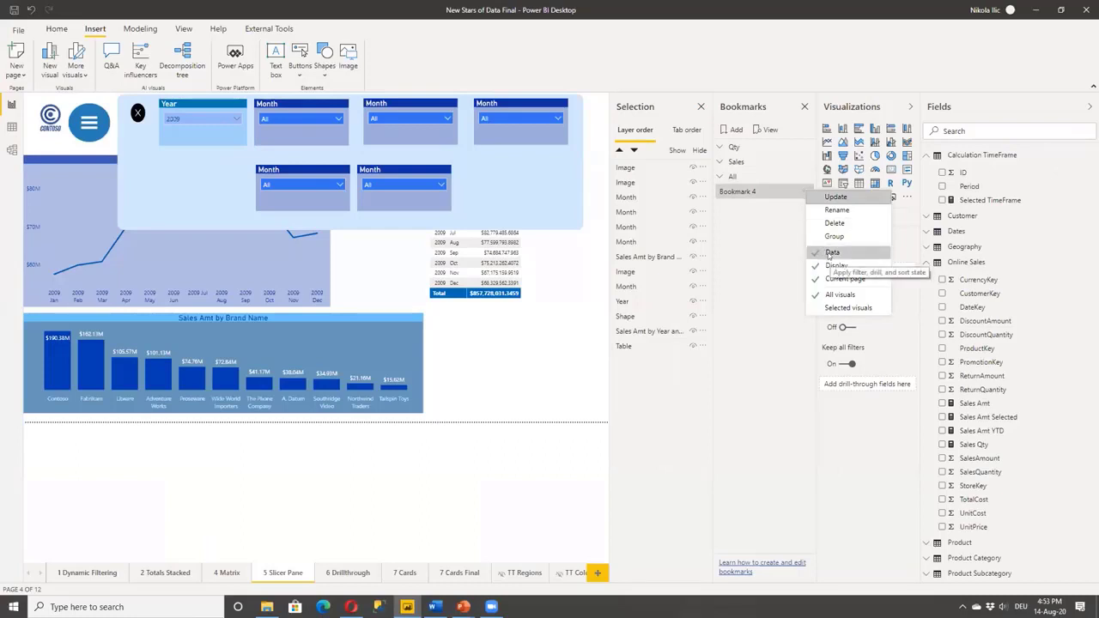
{"action": "left_click", "coordinate": [828, 253]}
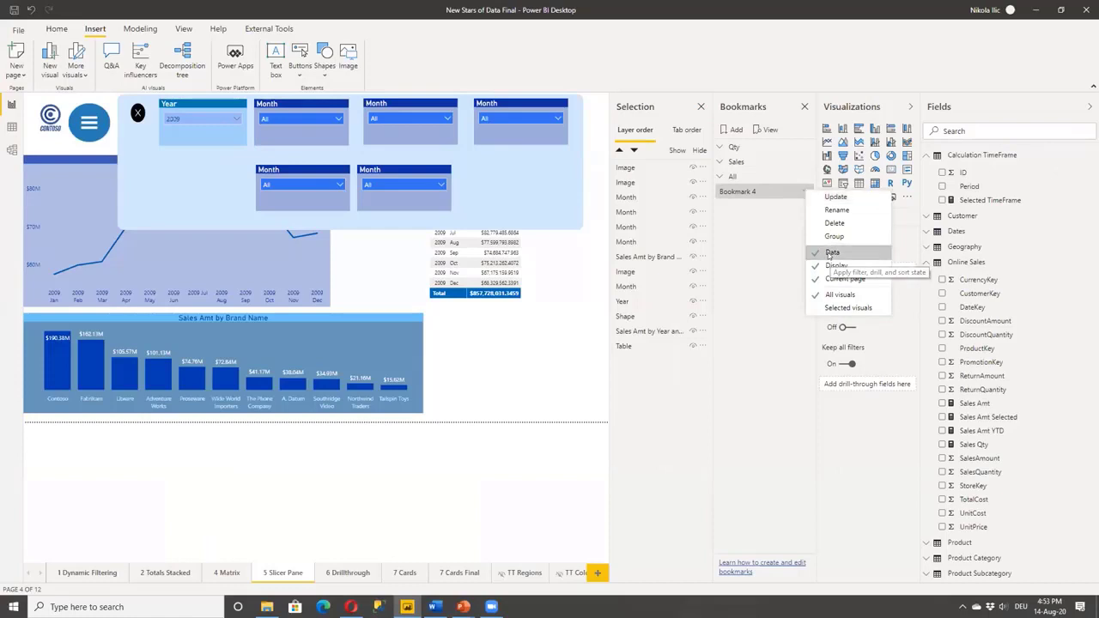
{"action": "left_click", "coordinate": [805, 192]}
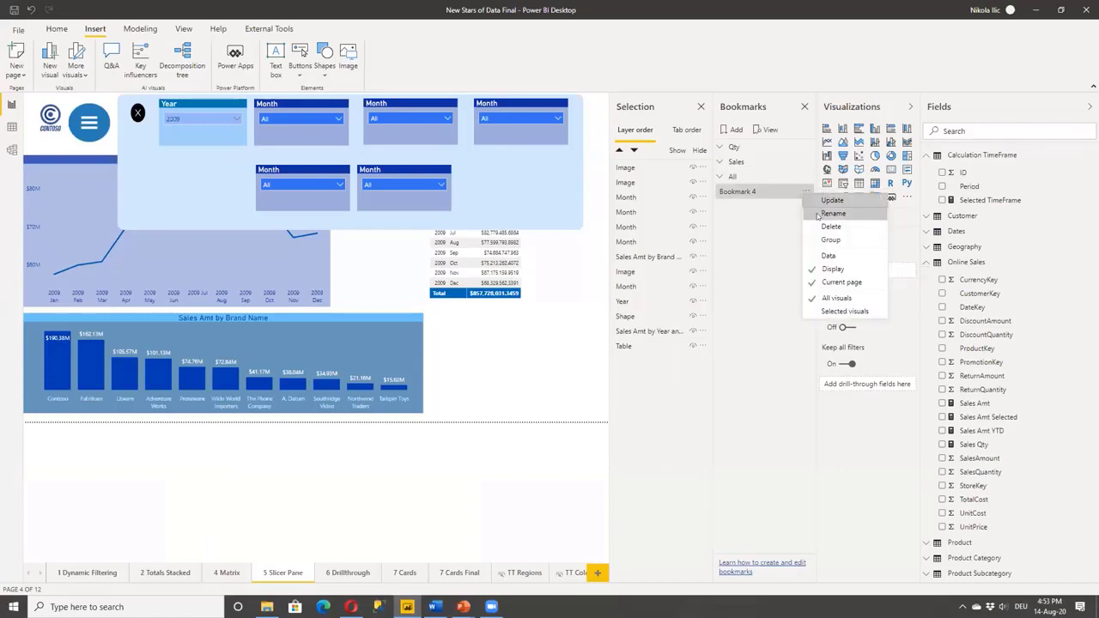
{"action": "left_click", "coordinate": [829, 214]}
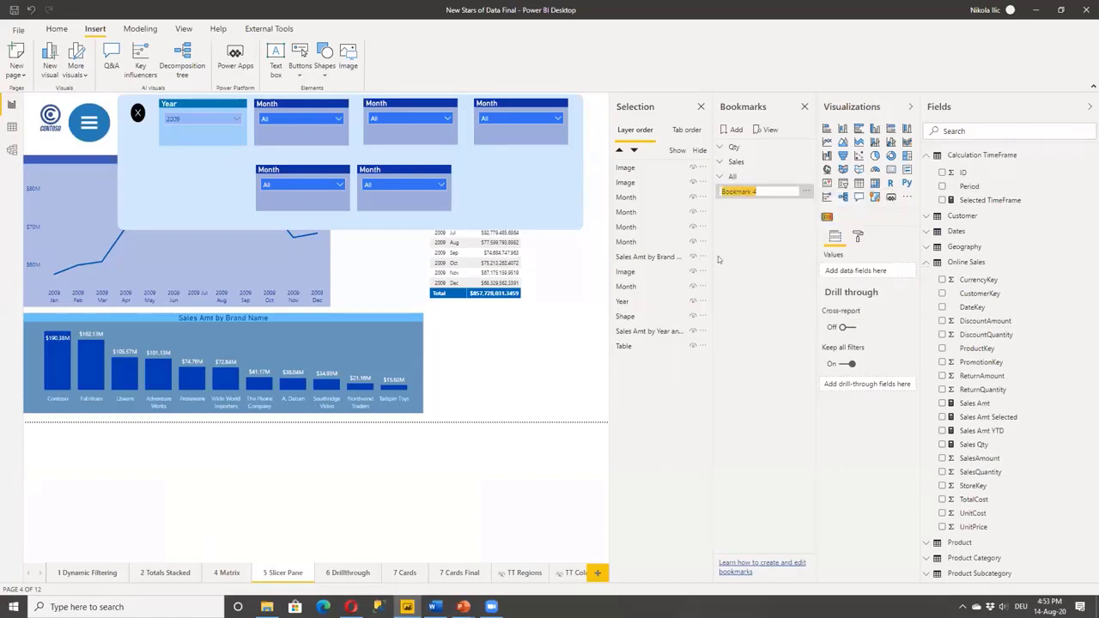
{"action": "type", "text": "Slicer Pane Expanded"}
{"action": "key", "text": "Return"}
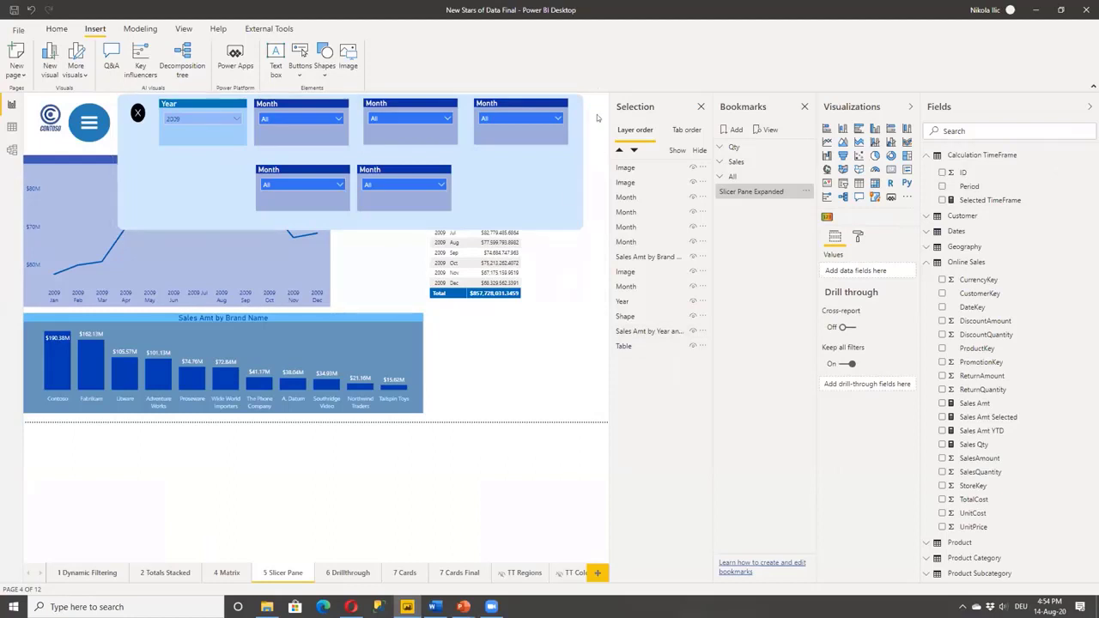
- Hide all Month slicers, the Year slicer, the background shape and the close icon, leaving the menu icon shown
{"action": "left_click", "coordinate": [692, 198]}
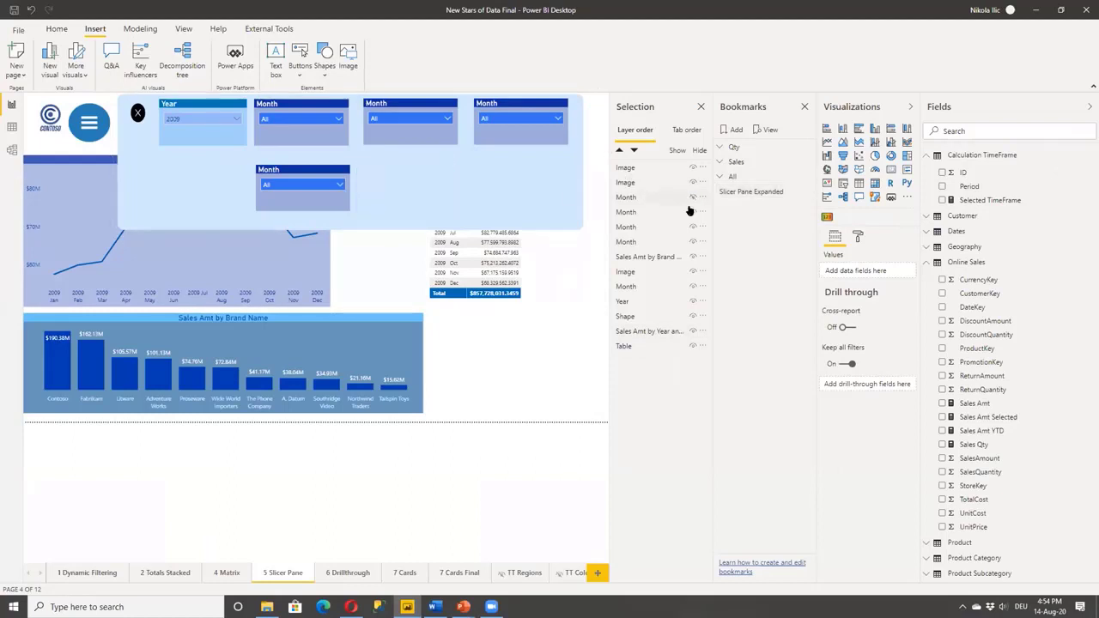
{"action": "left_click", "coordinate": [692, 213]}
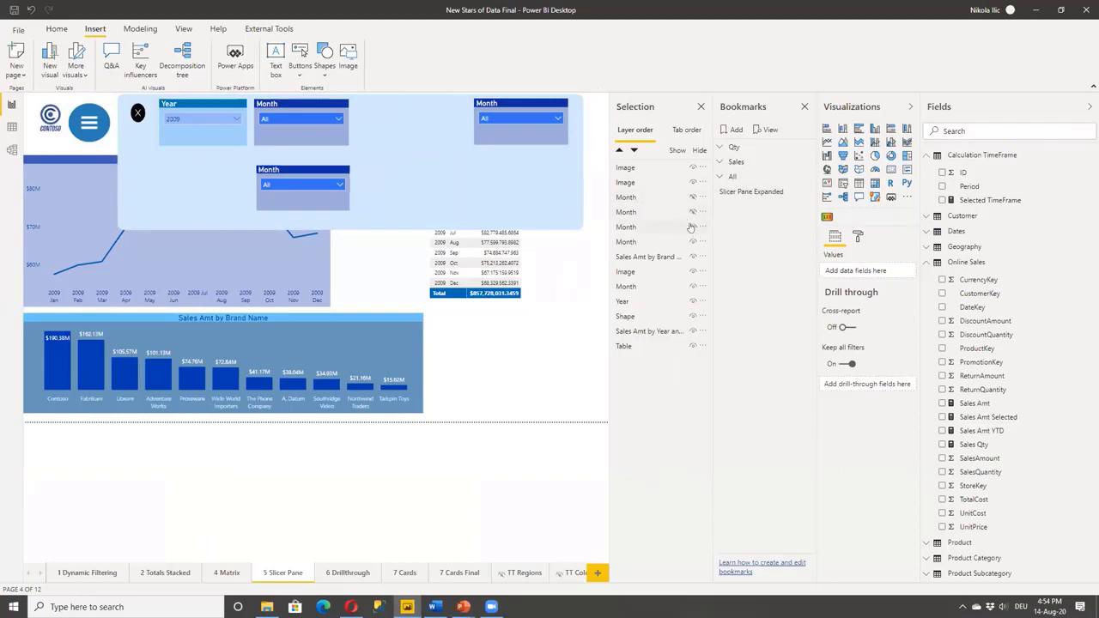
{"action": "left_click", "coordinate": [692, 227]}
{"action": "left_click", "coordinate": [692, 241]}
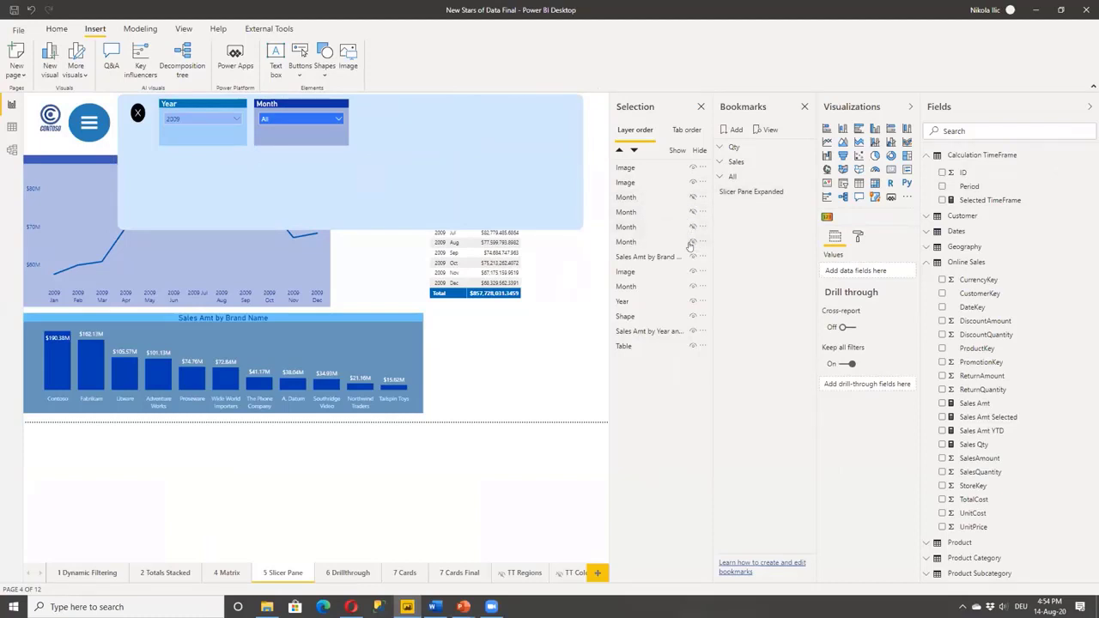
{"action": "left_click", "coordinate": [692, 286]}
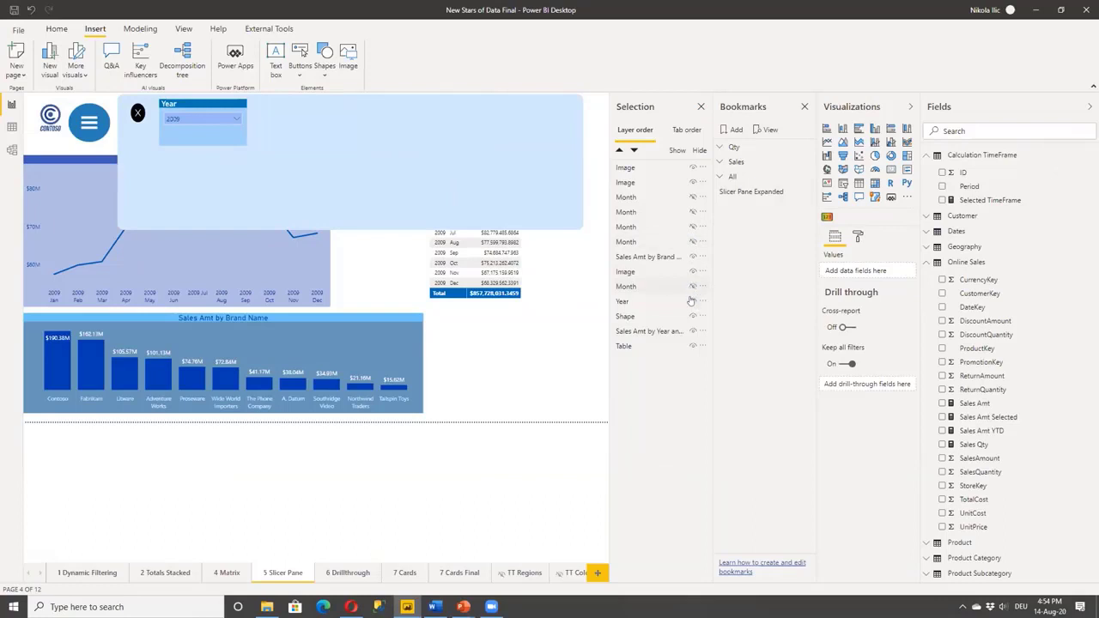
{"action": "left_click", "coordinate": [692, 300]}
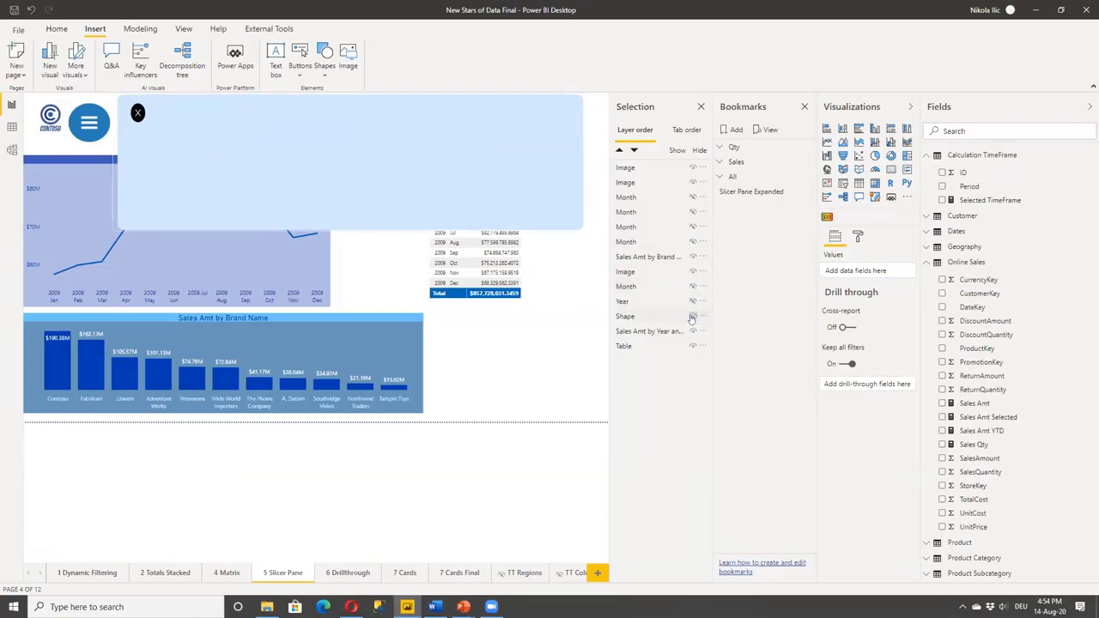
{"action": "left_click", "coordinate": [693, 316]}
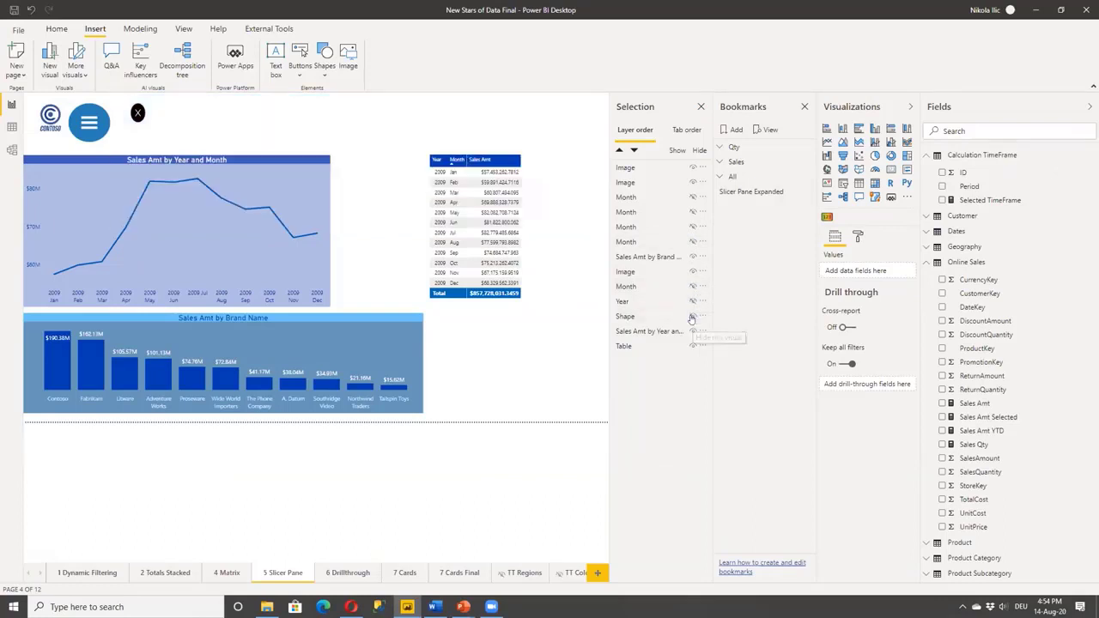
{"action": "left_click", "coordinate": [688, 182]}
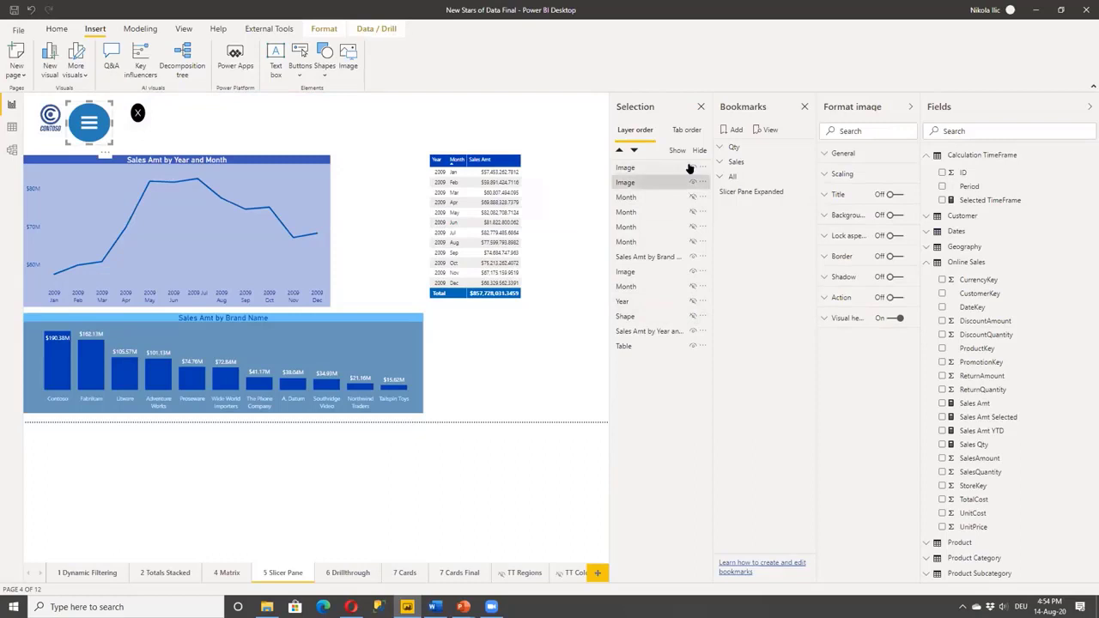
{"action": "left_click", "coordinate": [692, 168]}
{"action": "left_click", "coordinate": [258, 110]}
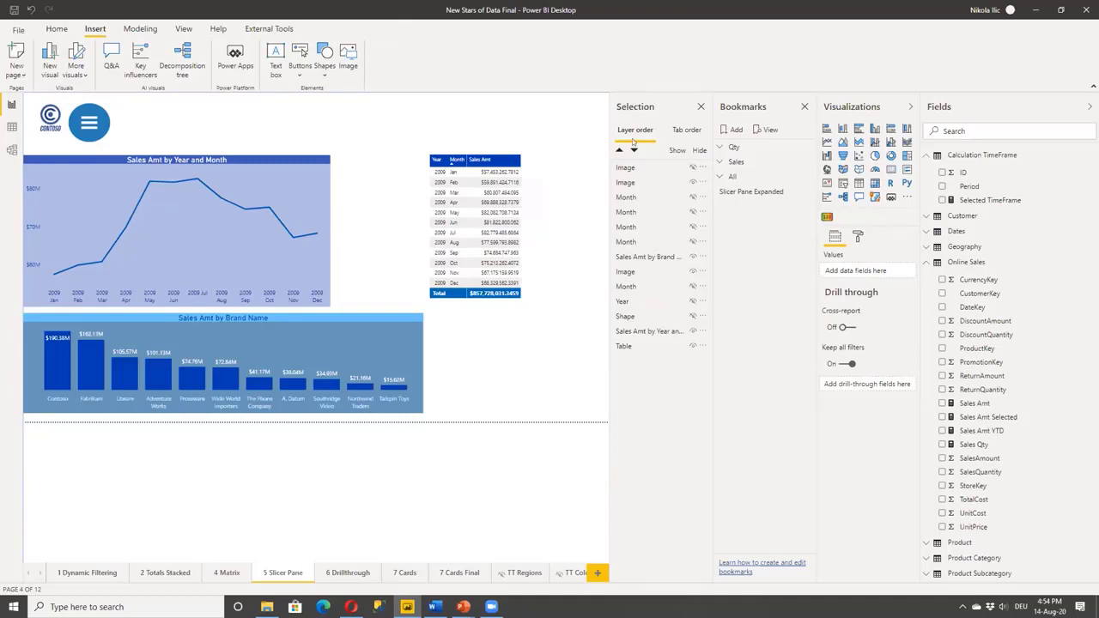
- Add a bookmark of the collapsed layout with its Data option switched off, and name it Slicer Pane Collapsed
{"action": "left_click", "coordinate": [730, 130]}
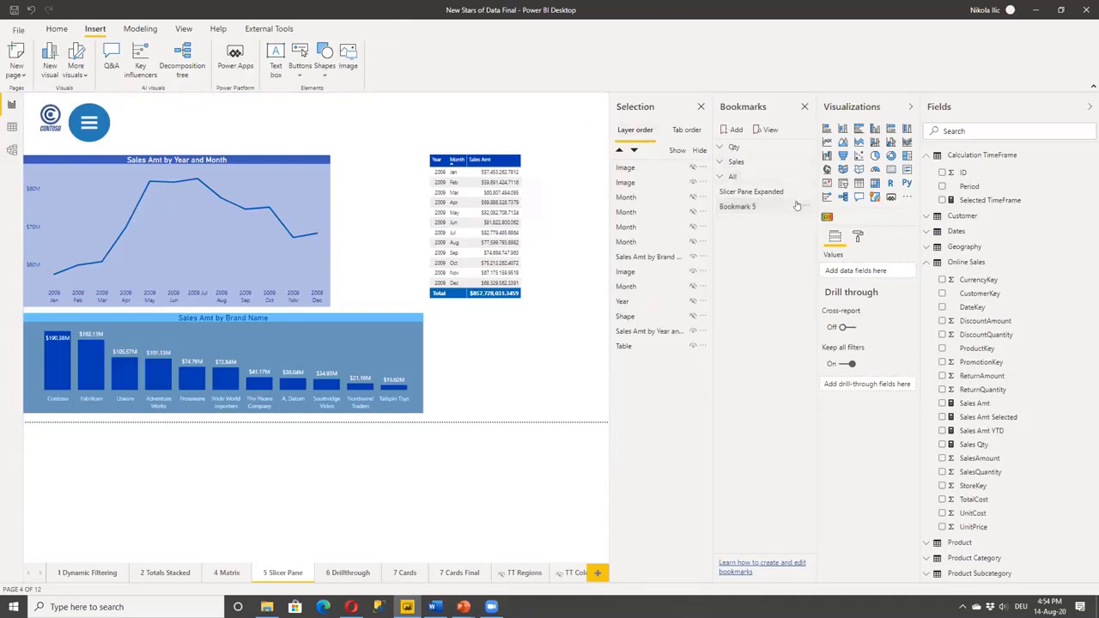
{"action": "left_click", "coordinate": [804, 207]}
{"action": "left_click", "coordinate": [822, 270]}
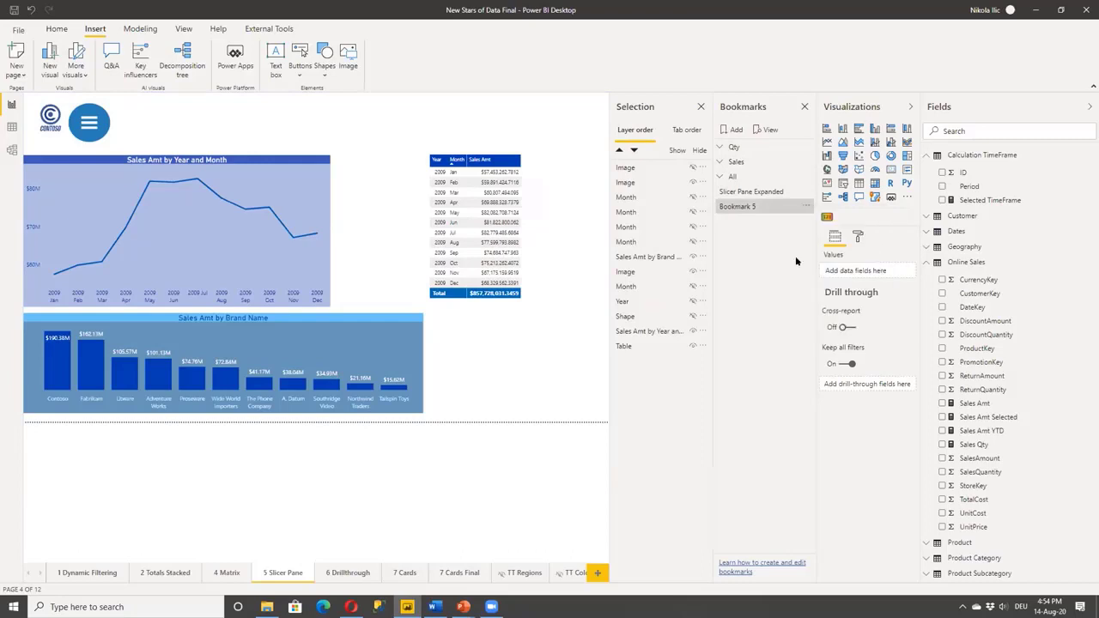
{"action": "left_click", "coordinate": [804, 207]}
{"action": "left_click", "coordinate": [826, 230]}
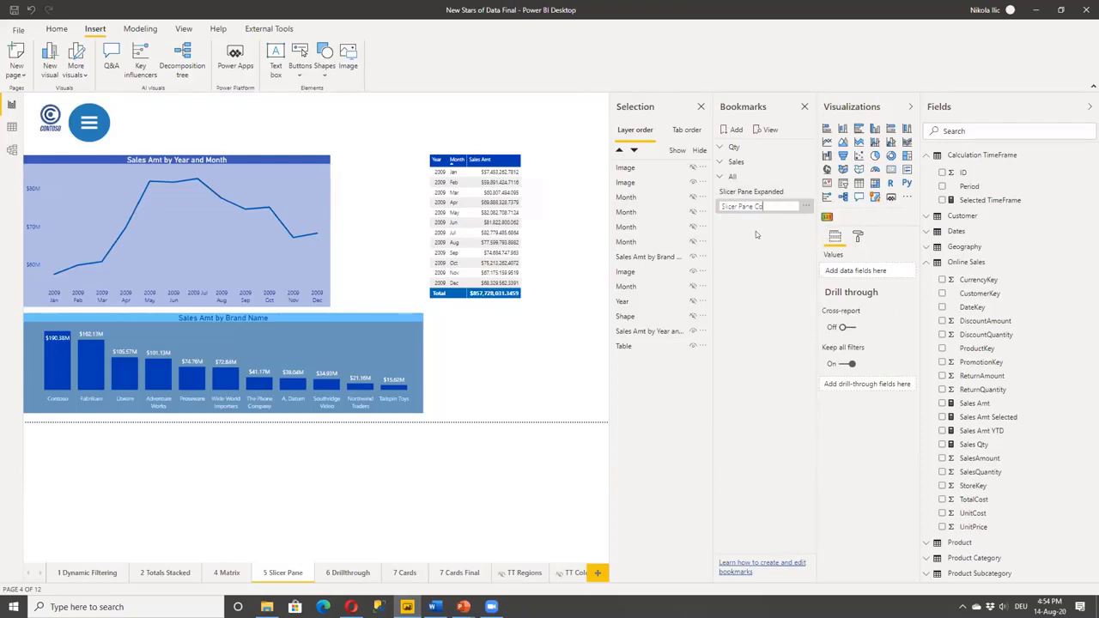
{"action": "key", "text": "Return"}
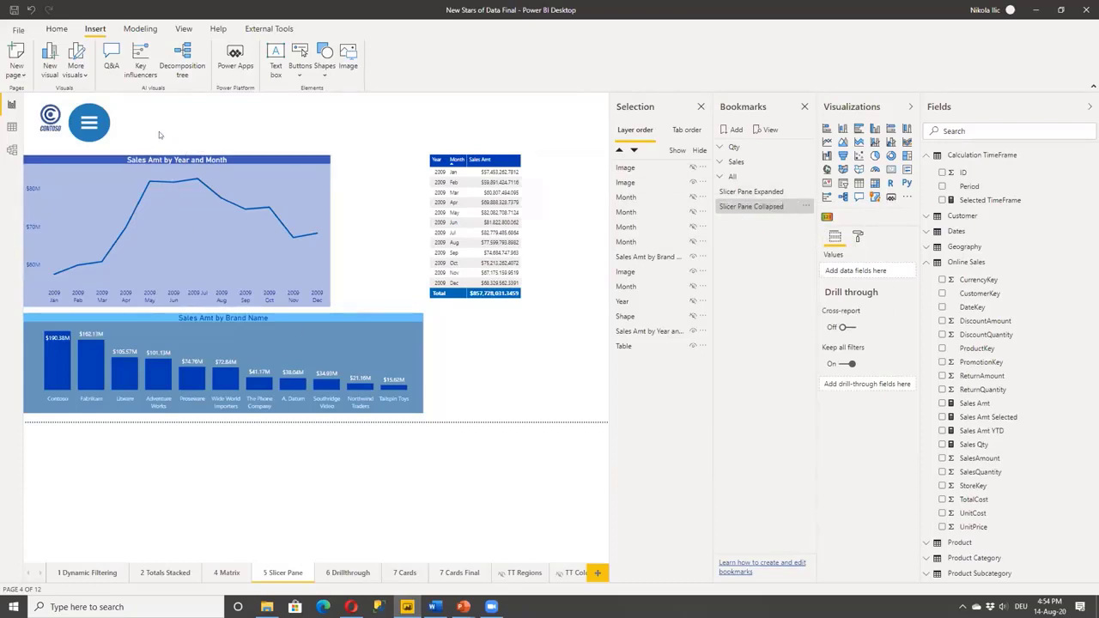
- Enable the menu icon's action as a Bookmark action targeting Slicer Pane Expanded, and follow it to open the slicer pane
{"action": "left_click", "coordinate": [99, 109]}
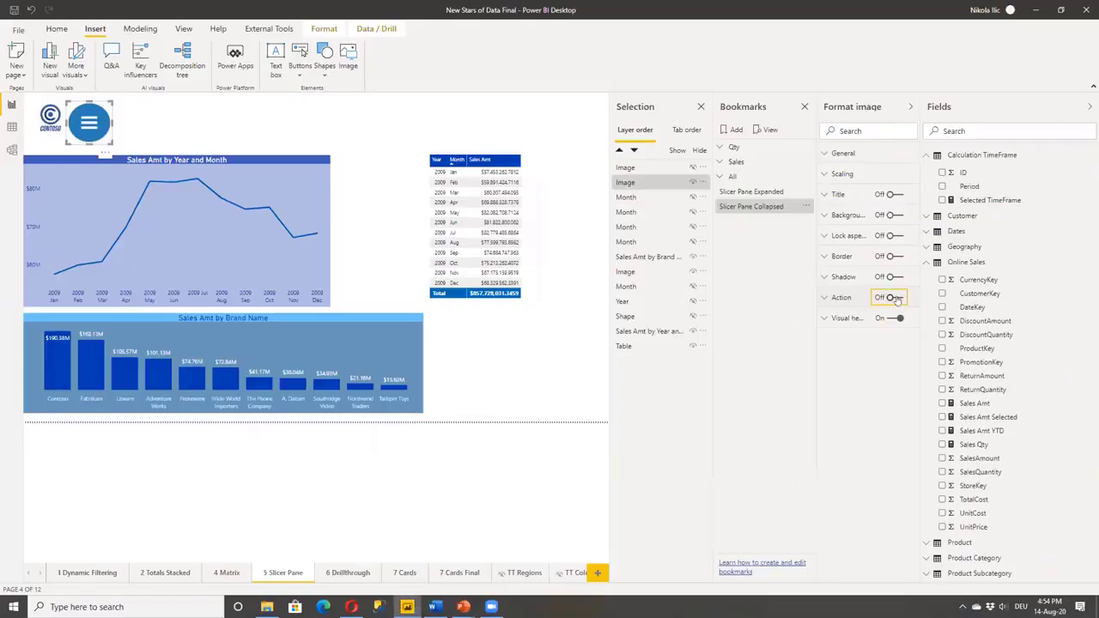
{"action": "left_click", "coordinate": [891, 294]}
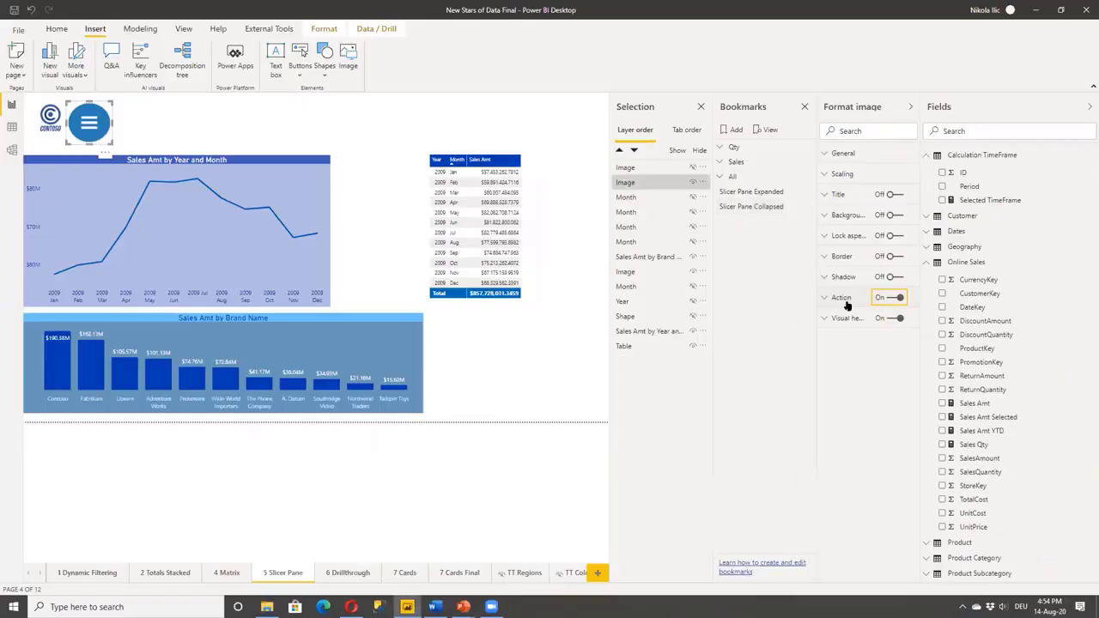
{"action": "left_click", "coordinate": [874, 332]}
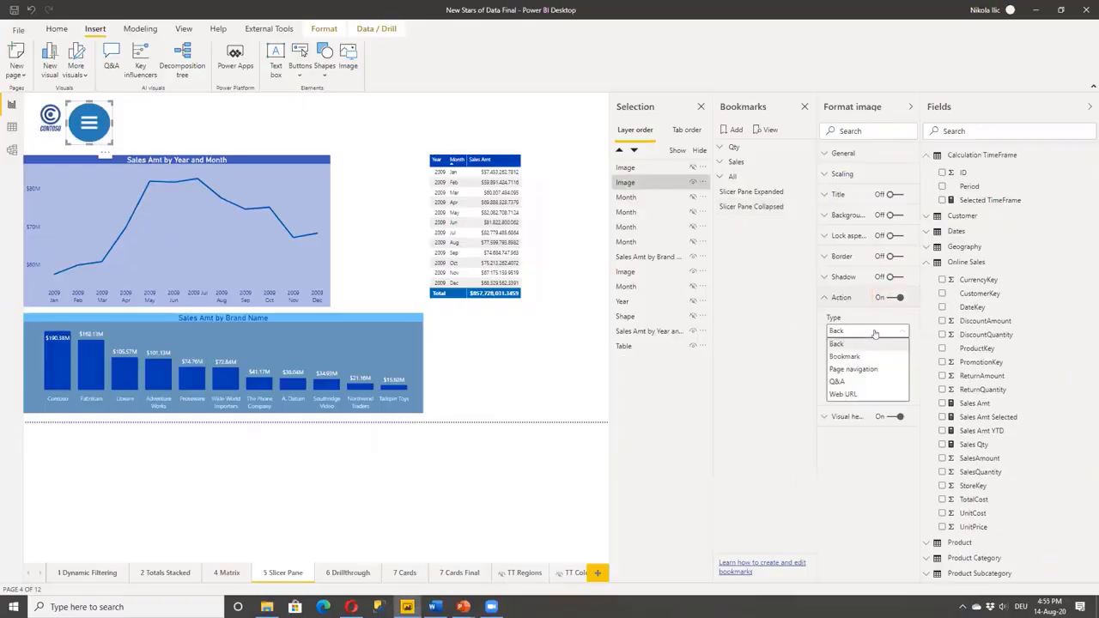
{"action": "left_click", "coordinate": [871, 356]}
{"action": "left_click", "coordinate": [882, 366]}
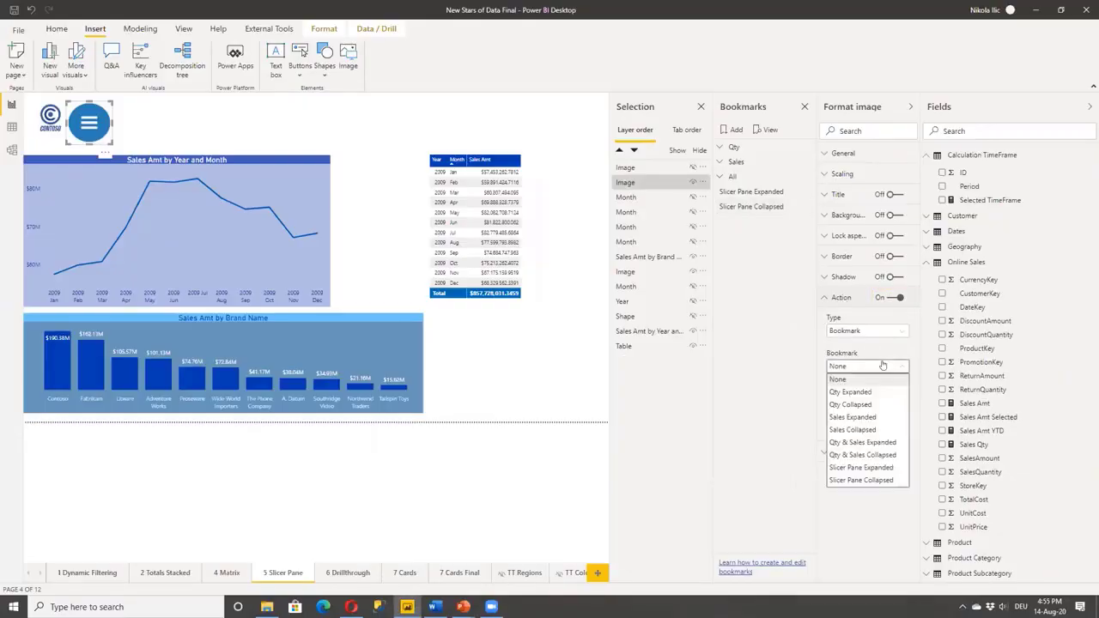
{"action": "left_click", "coordinate": [877, 470]}
{"action": "left_click", "coordinate": [824, 295]}
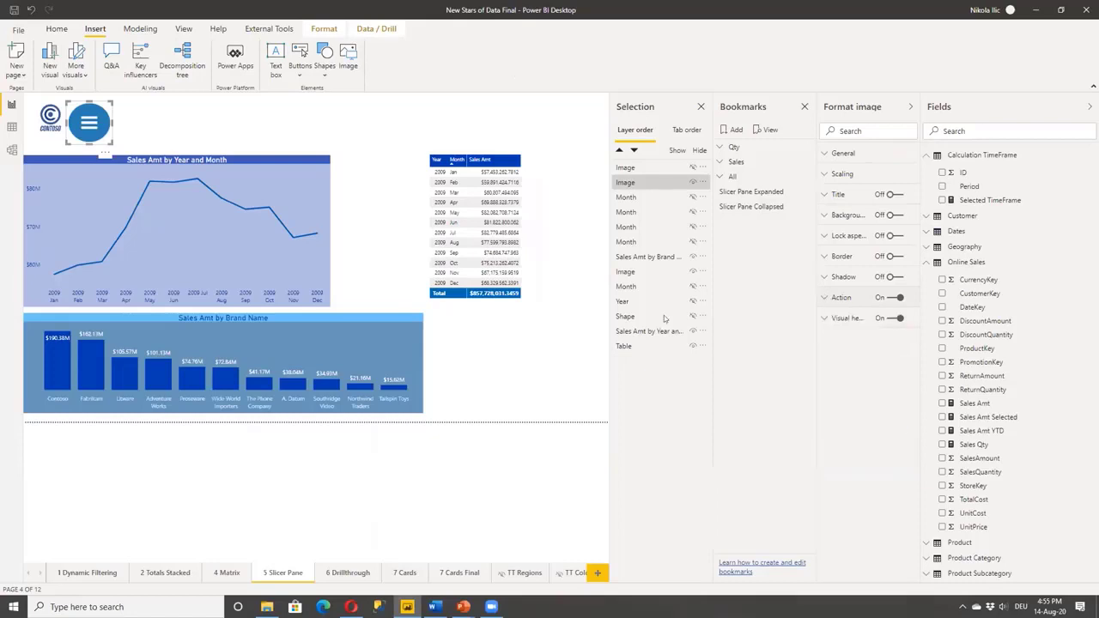
{"action": "left_click", "coordinate": [85, 123], "text": "ctrl"}
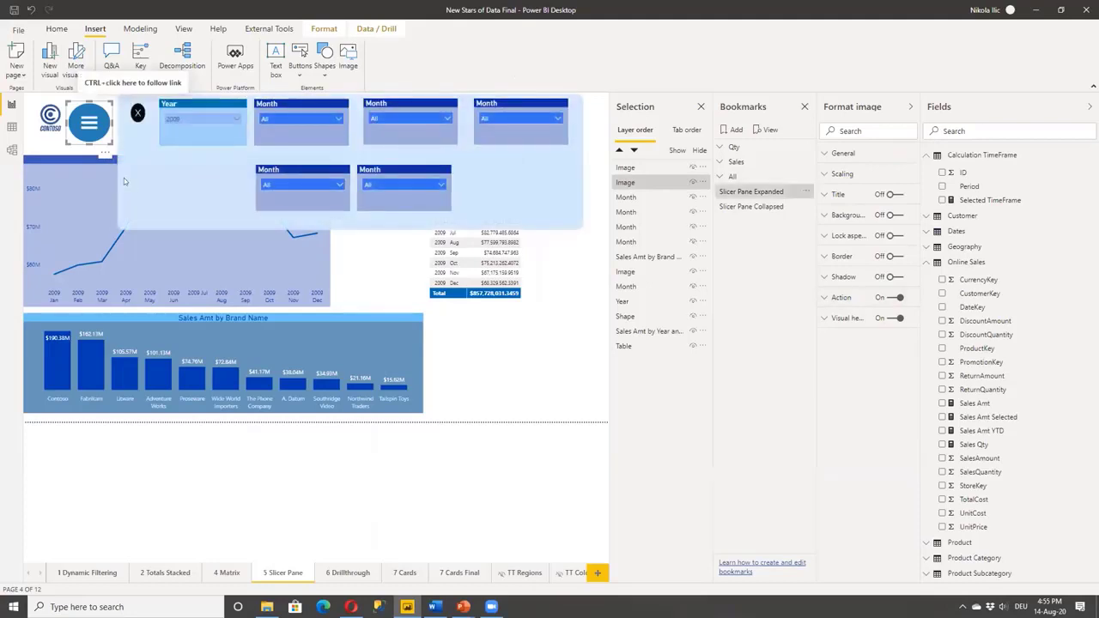
- Enable the close icon's action as a Bookmark action targeting Slicer Pane Collapsed
{"action": "left_click", "coordinate": [137, 114]}
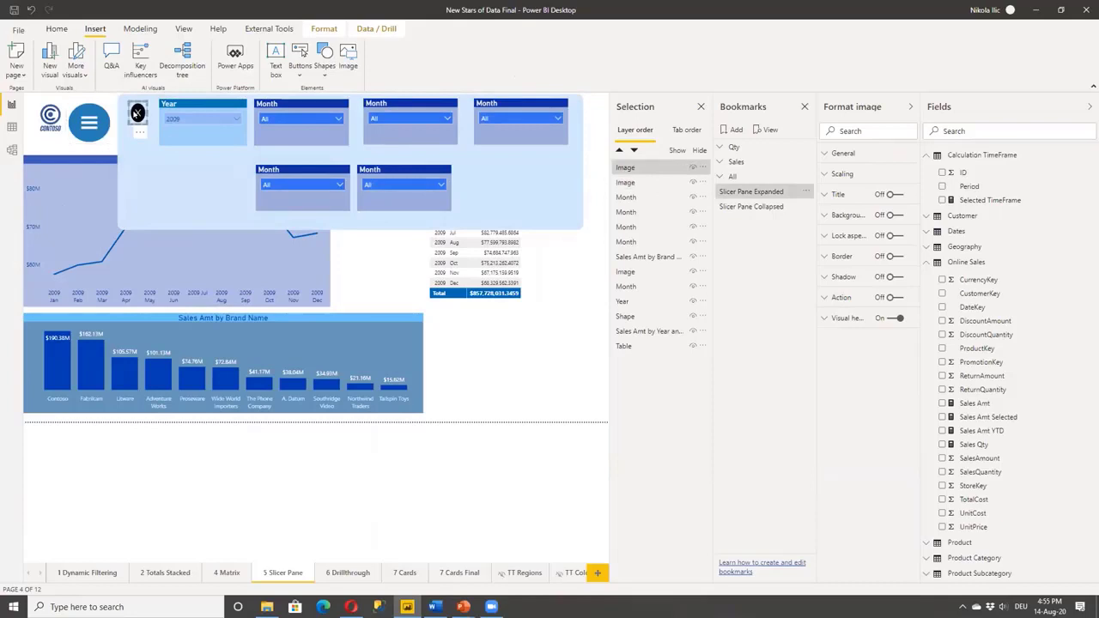
{"action": "left_click", "coordinate": [893, 297]}
{"action": "left_click", "coordinate": [837, 298]}
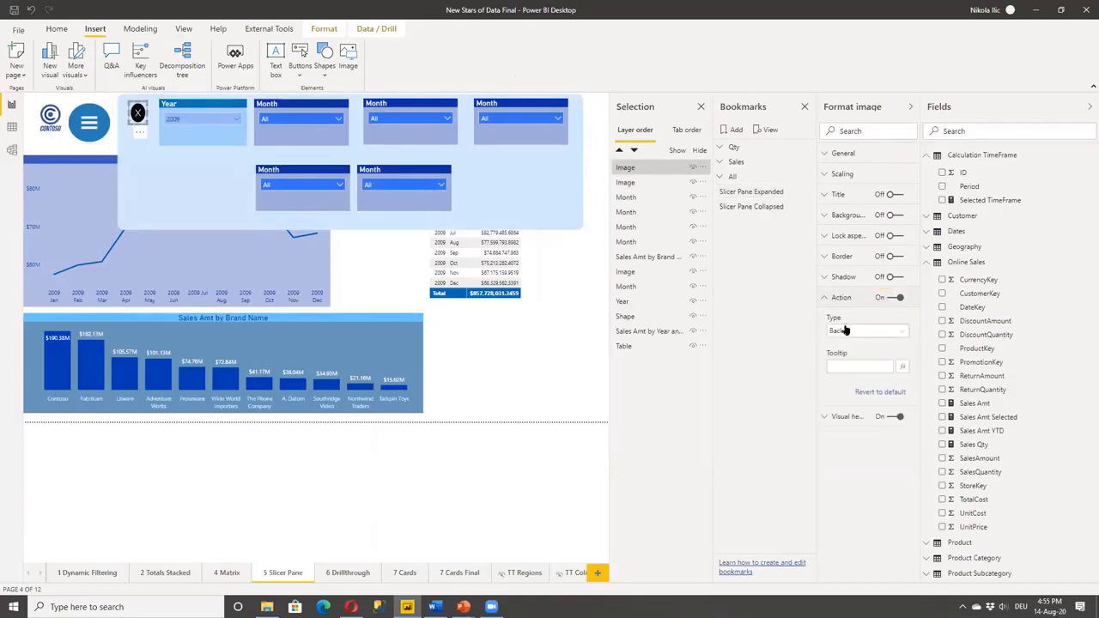
{"action": "left_click", "coordinate": [850, 331]}
{"action": "left_click", "coordinate": [843, 352]}
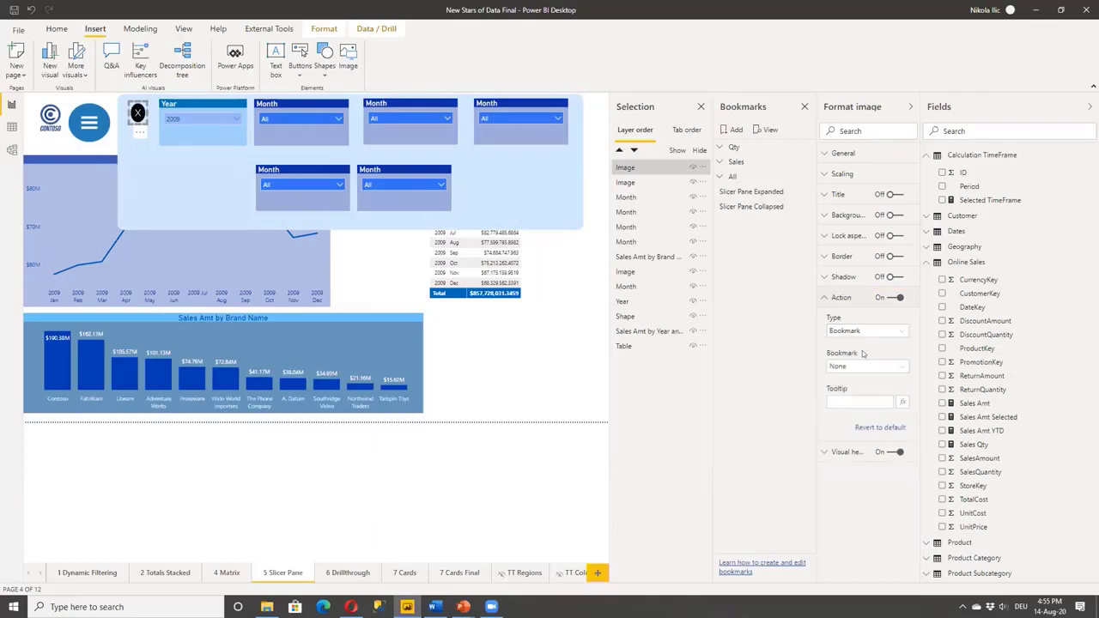
{"action": "left_click", "coordinate": [865, 366]}
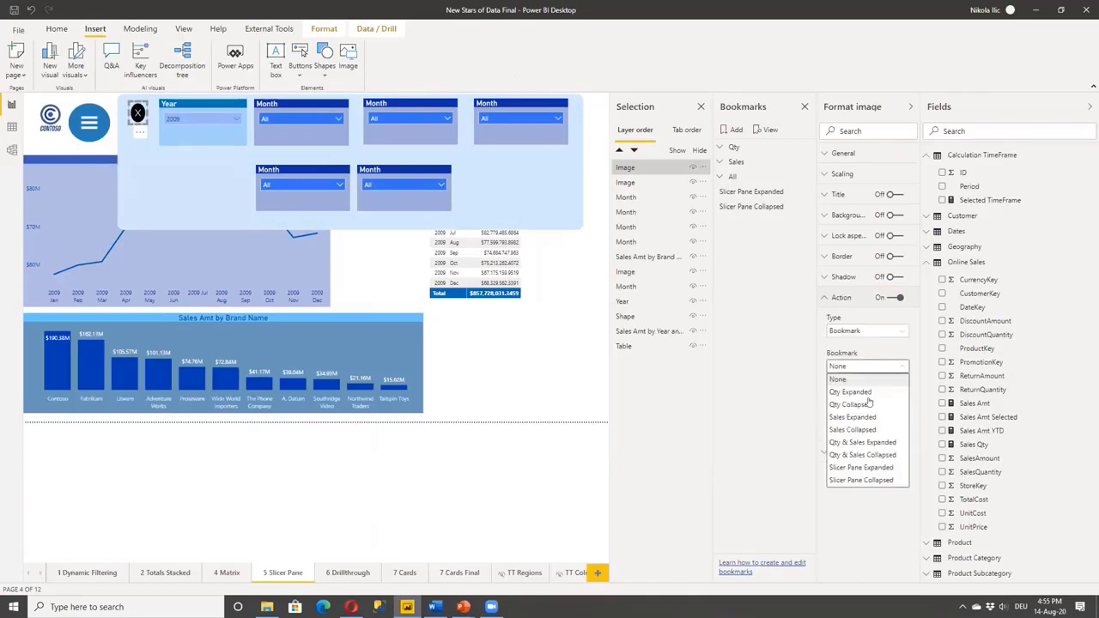
{"action": "left_click", "coordinate": [863, 480]}
{"action": "left_click", "coordinate": [824, 298]}
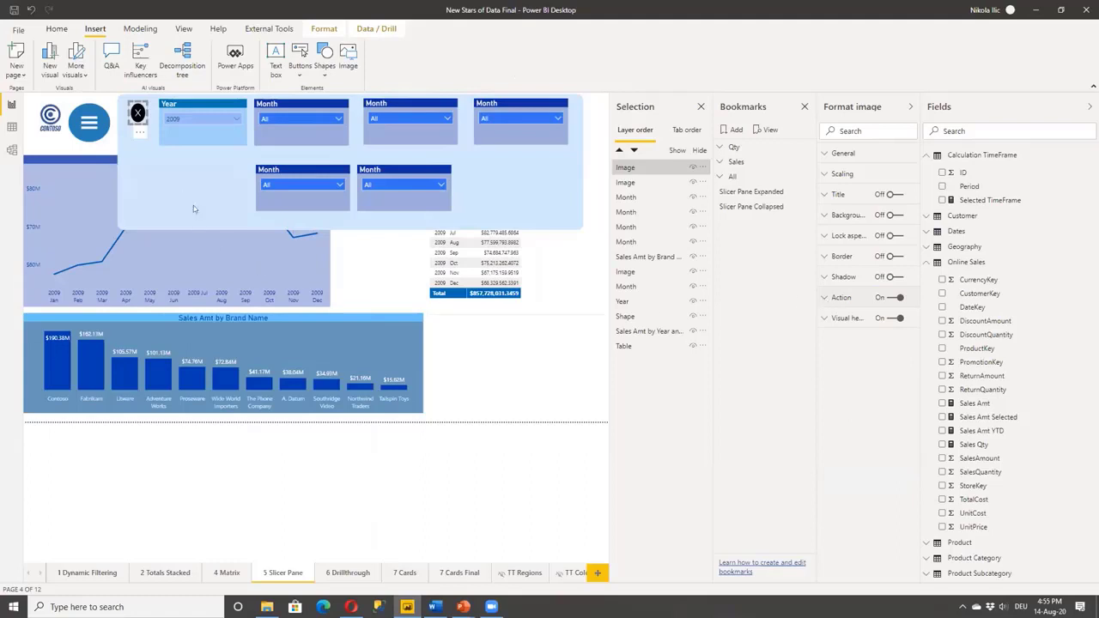
- Test both icons by collapsing the slicer pane, expanding it and collapsing it again
{"action": "left_click", "coordinate": [136, 114], "text": "ctrl"}
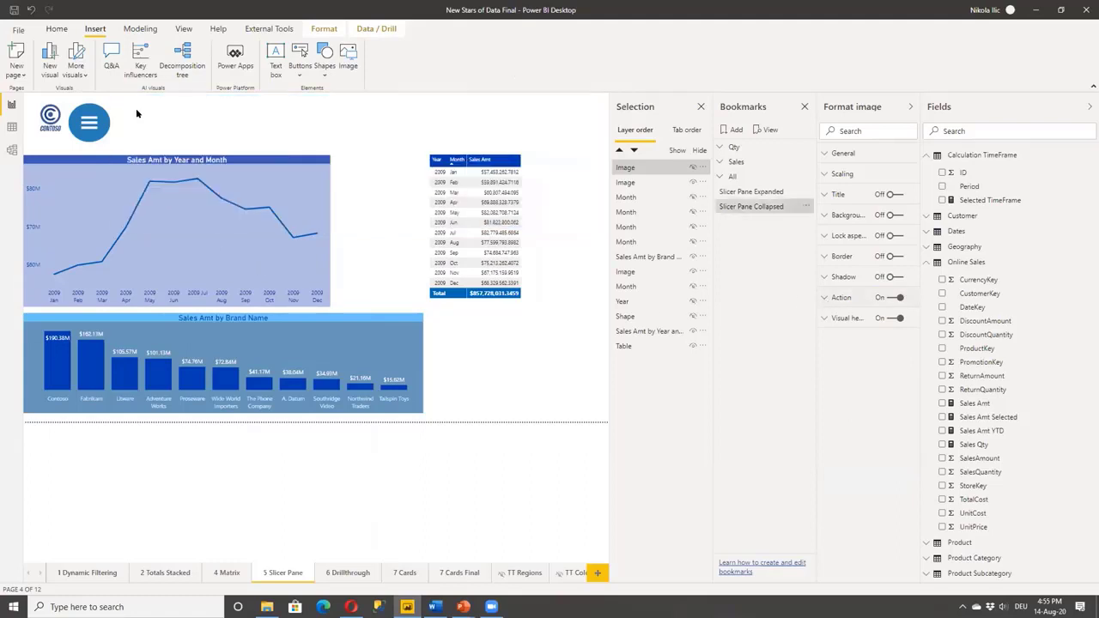
{"action": "left_click", "coordinate": [89, 129], "text": "ctrl"}
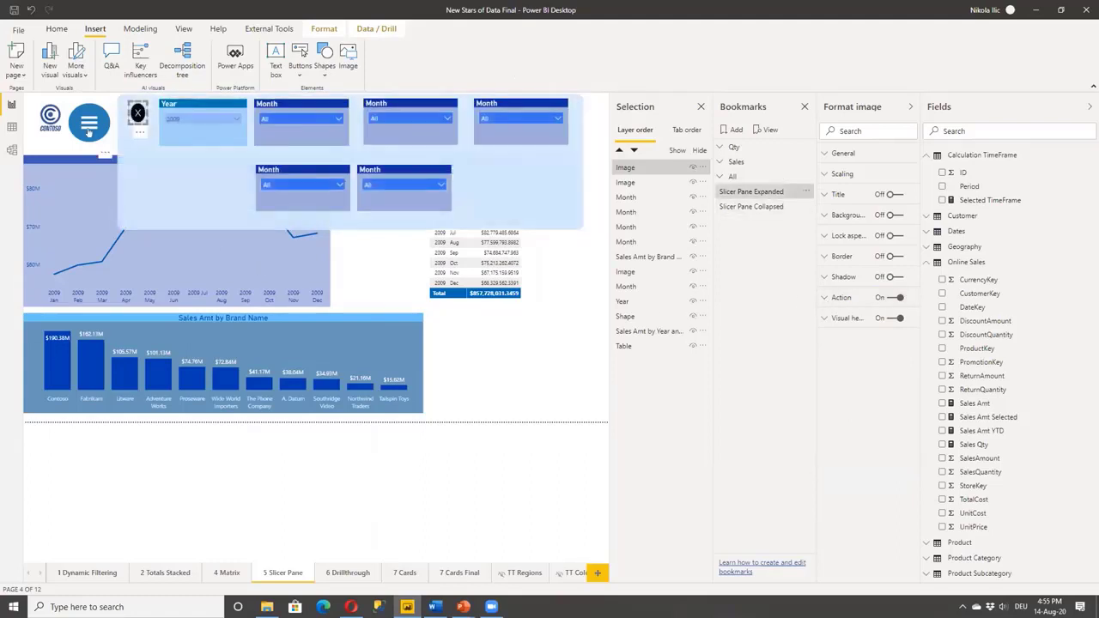
{"action": "left_click", "coordinate": [138, 112], "text": "ctrl"}
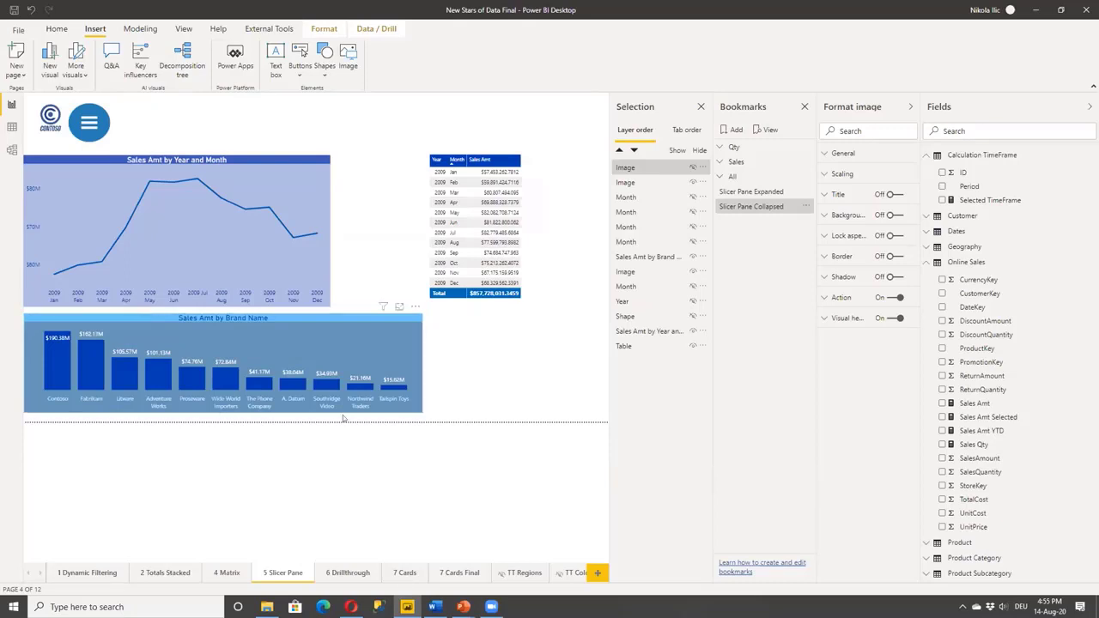
- Switch to the PowerPoint slide show and advance to the slide on drillthrough using buttons
{"action": "mouse_move", "coordinate": [462, 606]}
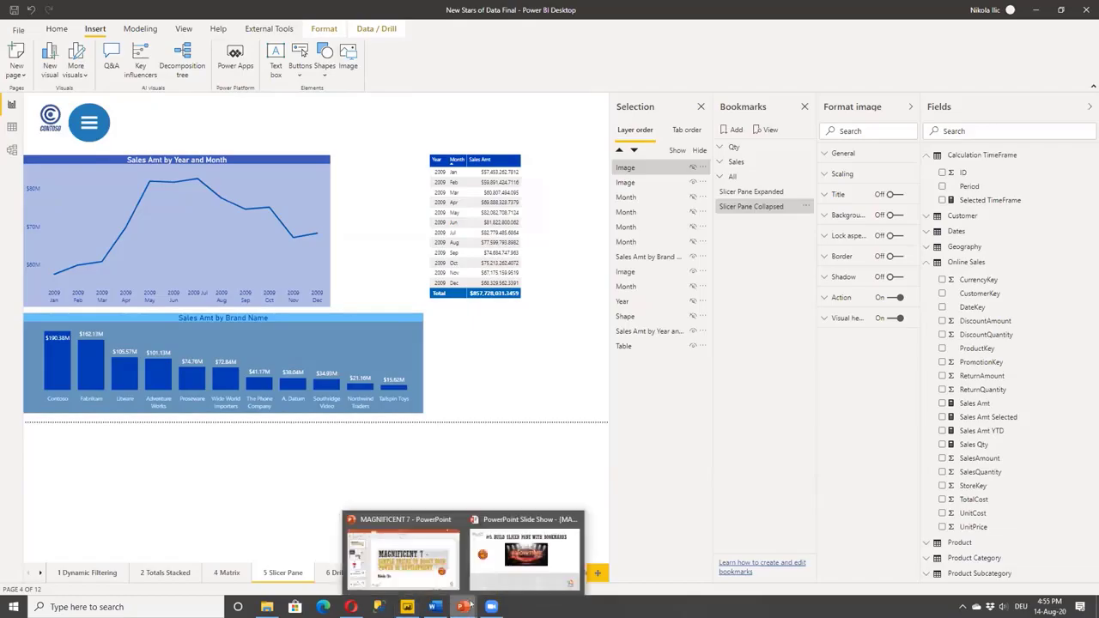
{"action": "left_click", "coordinate": [493, 570]}
{"action": "key", "text": "Right"}
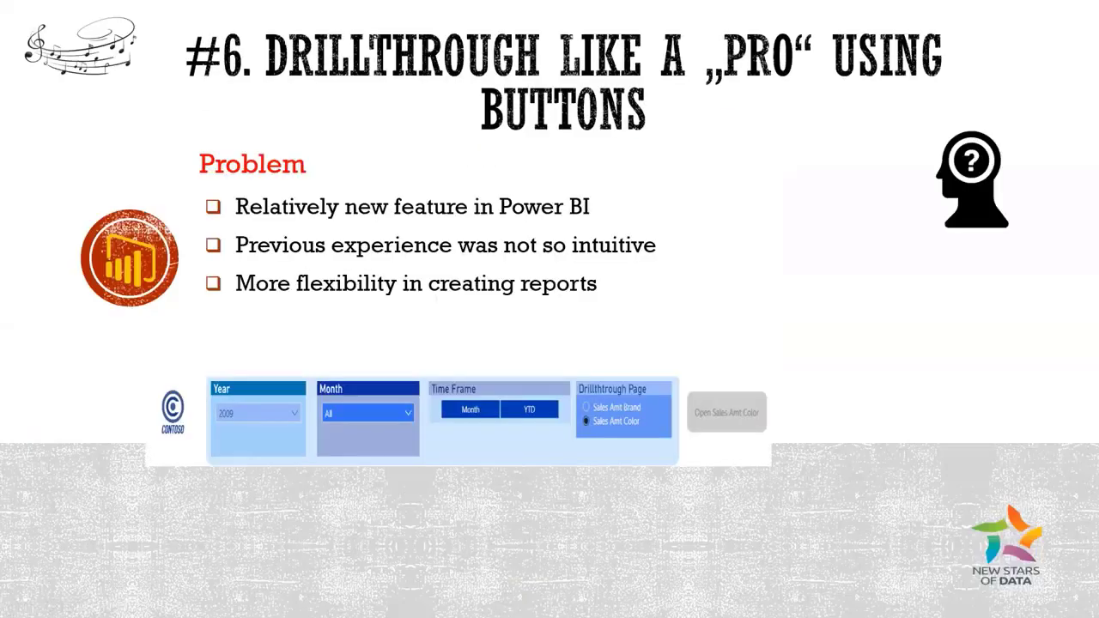
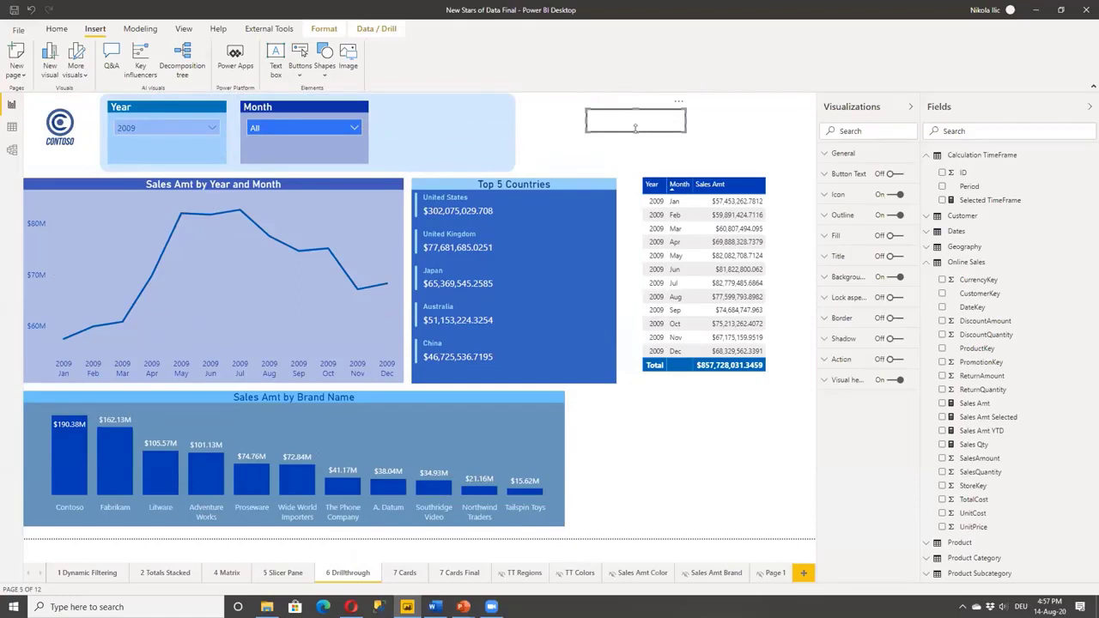
- Make the blank button on the 6 Drillthrough page slightly taller and give it the button text Open DT page
{"action": "left_click", "coordinate": [634, 134]}
{"action": "left_click", "coordinate": [634, 127]}
{"action": "left_click", "coordinate": [831, 174]}
{"action": "left_click", "coordinate": [892, 173]}
{"action": "left_click", "coordinate": [840, 225]}
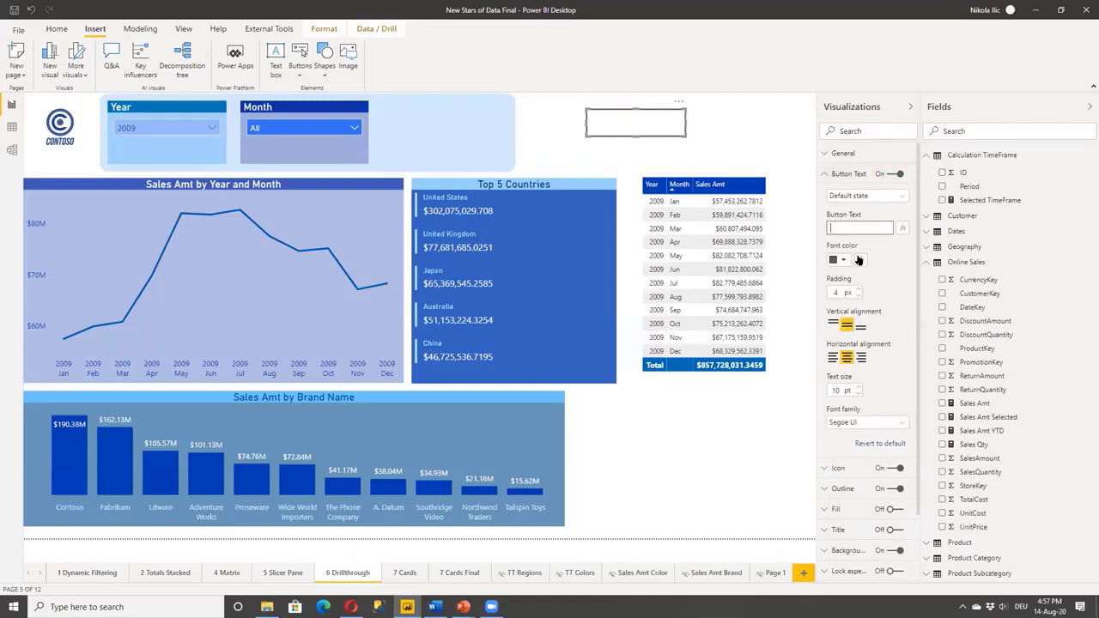
{"action": "type", "text": "Open DT page"}
{"action": "left_click", "coordinate": [824, 175]}
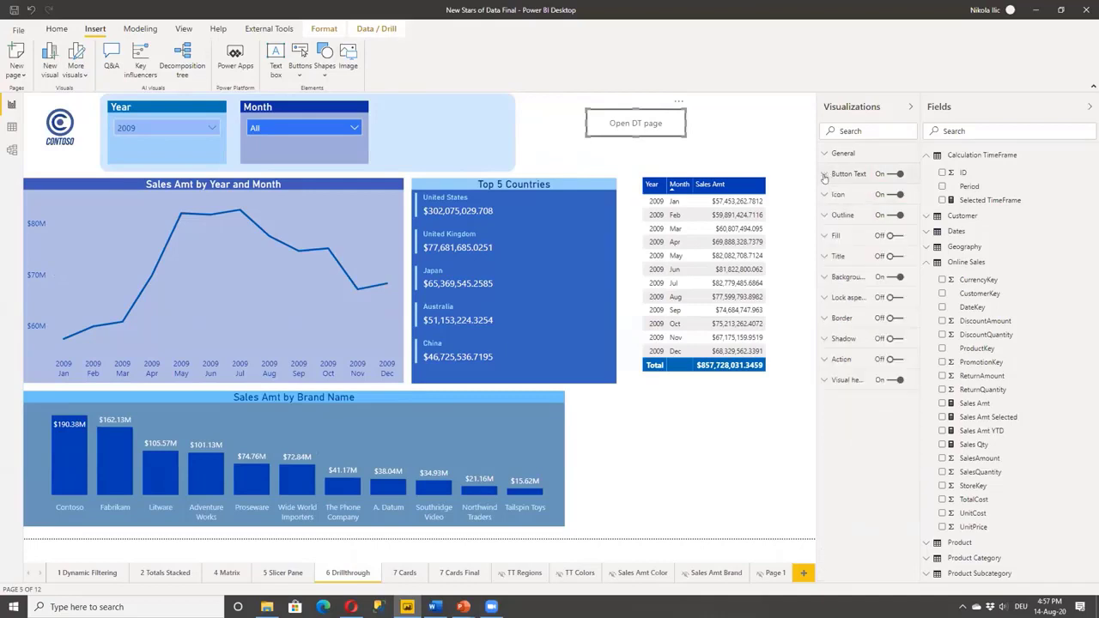
- Enable the button's fill with a dark blue theme color and make it fully opaque
{"action": "left_click", "coordinate": [823, 235]}
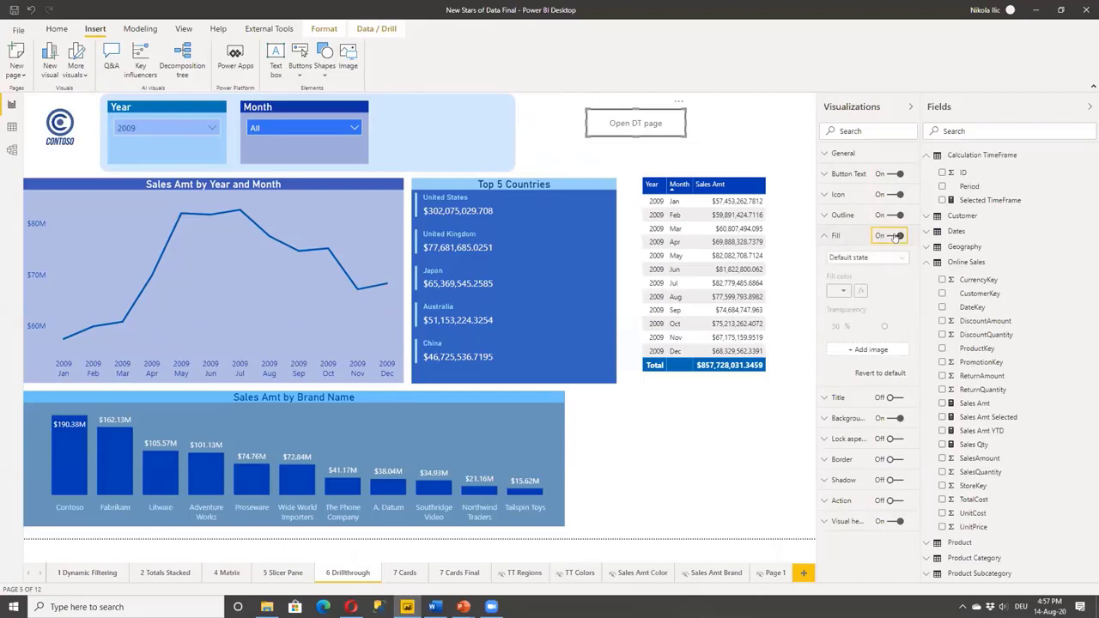
{"action": "left_click", "coordinate": [891, 235]}
{"action": "left_click", "coordinate": [839, 292]}
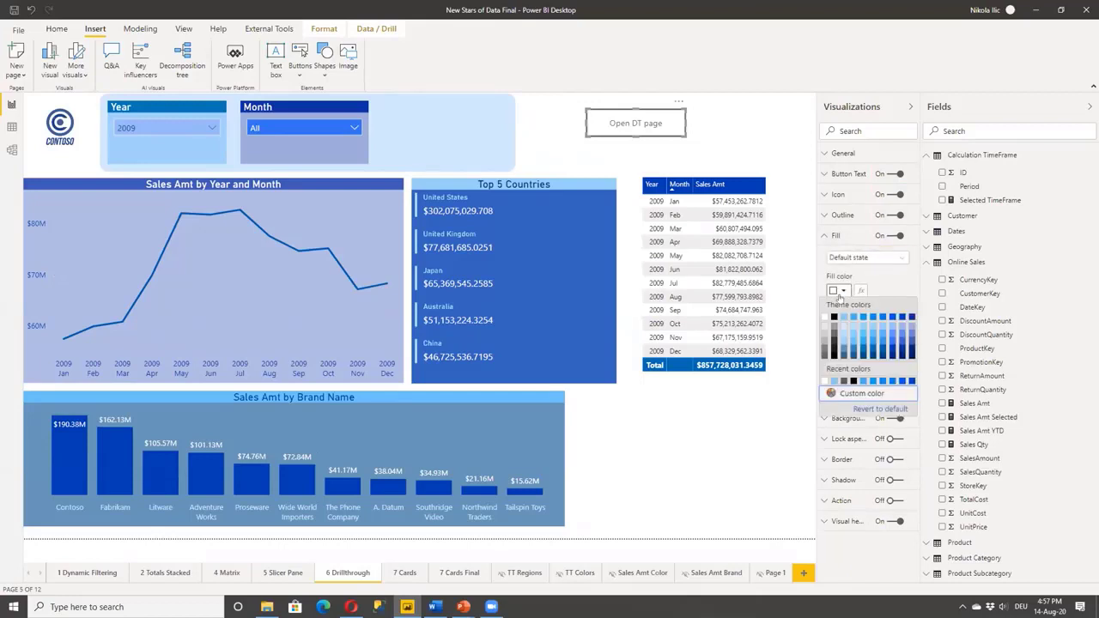
{"action": "left_click", "coordinate": [889, 347]}
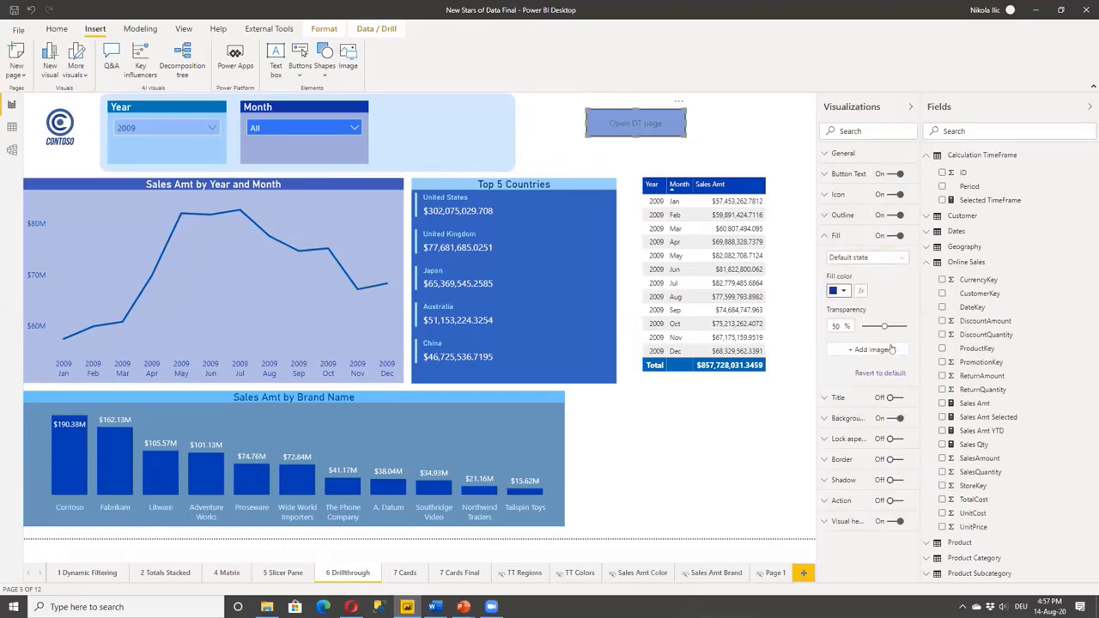
{"action": "left_click_drag", "start_coordinate": [884, 328], "coordinate": [859, 327]}
{"action": "left_click", "coordinate": [824, 239]}
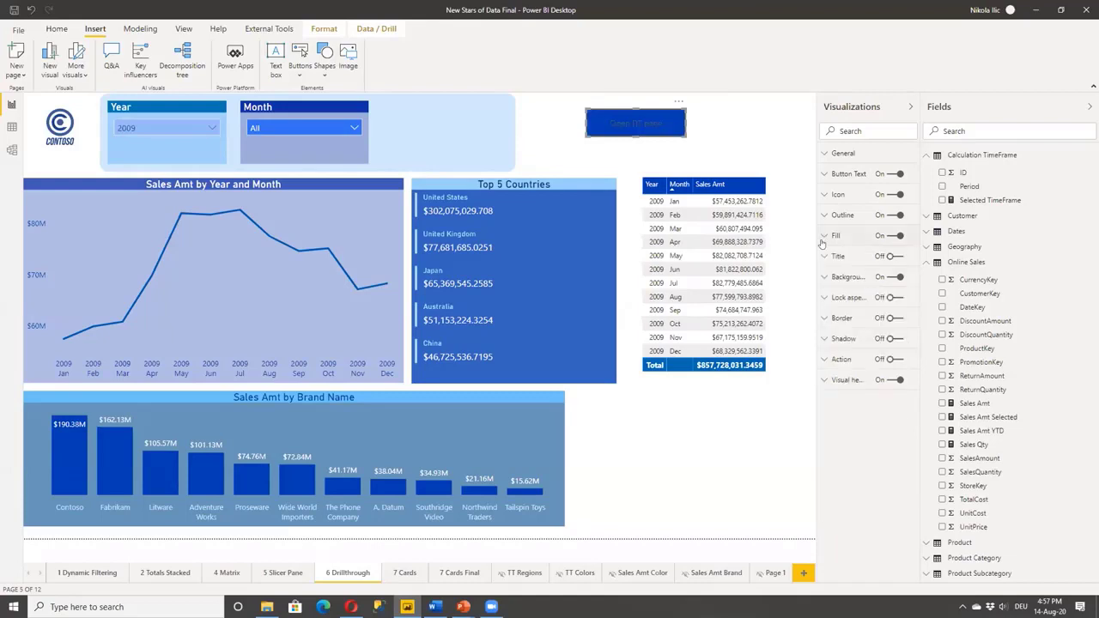
- Set the font color of the Open DT page button text to white
{"action": "left_click", "coordinate": [824, 173]}
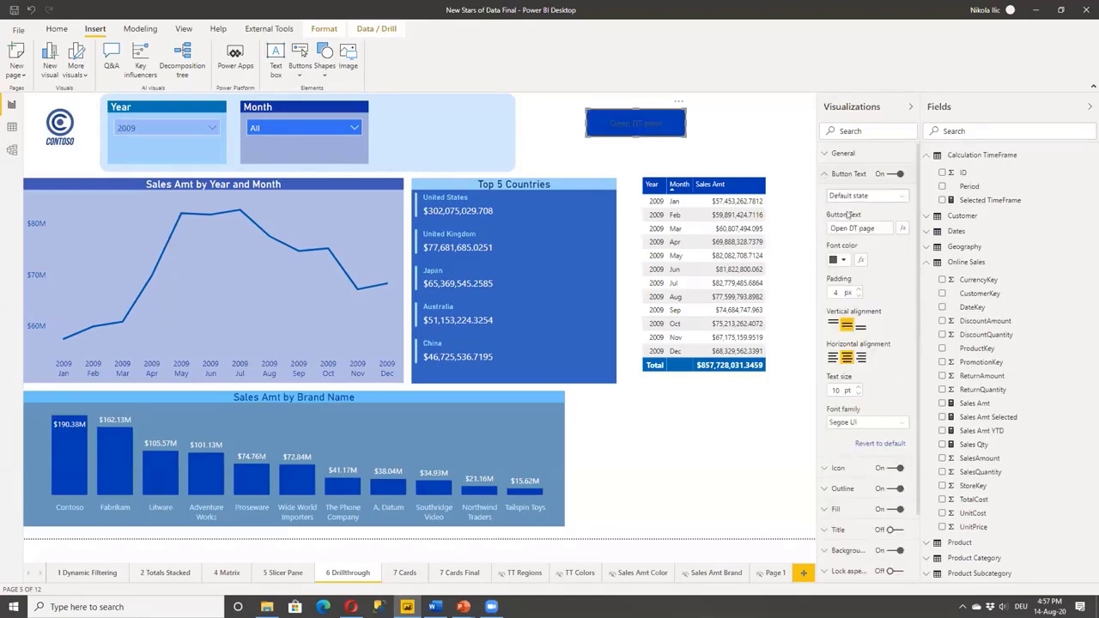
{"action": "left_click", "coordinate": [842, 262]}
{"action": "left_click", "coordinate": [824, 283]}
{"action": "left_click", "coordinate": [824, 174]}
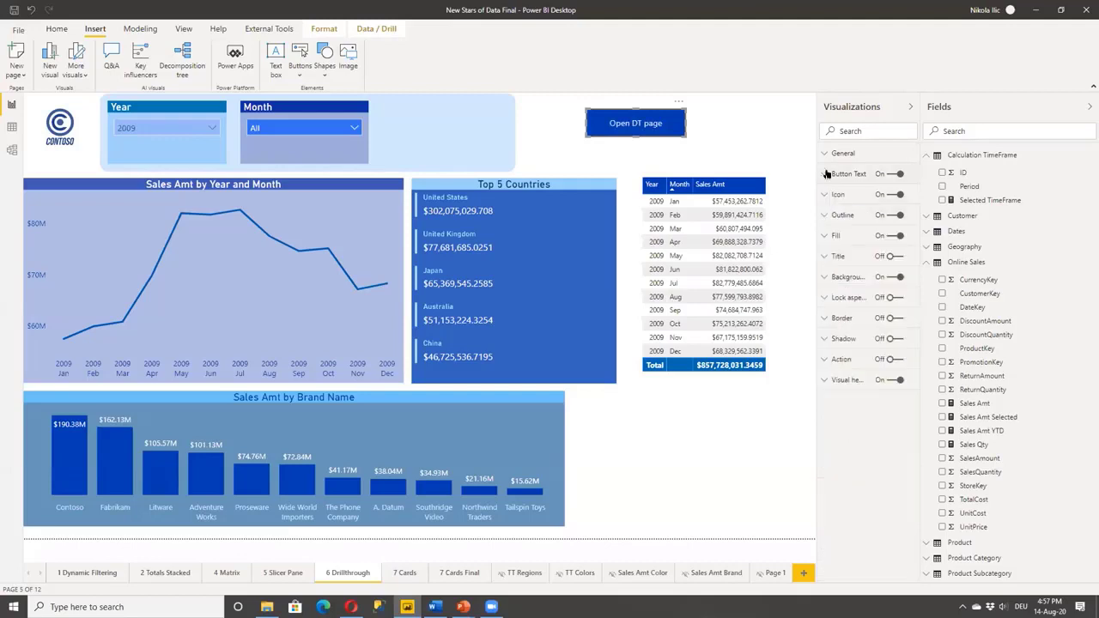
- Round the button's edges to 12 px, switch its outline off, and deselect the button
{"action": "left_click", "coordinate": [826, 214]}
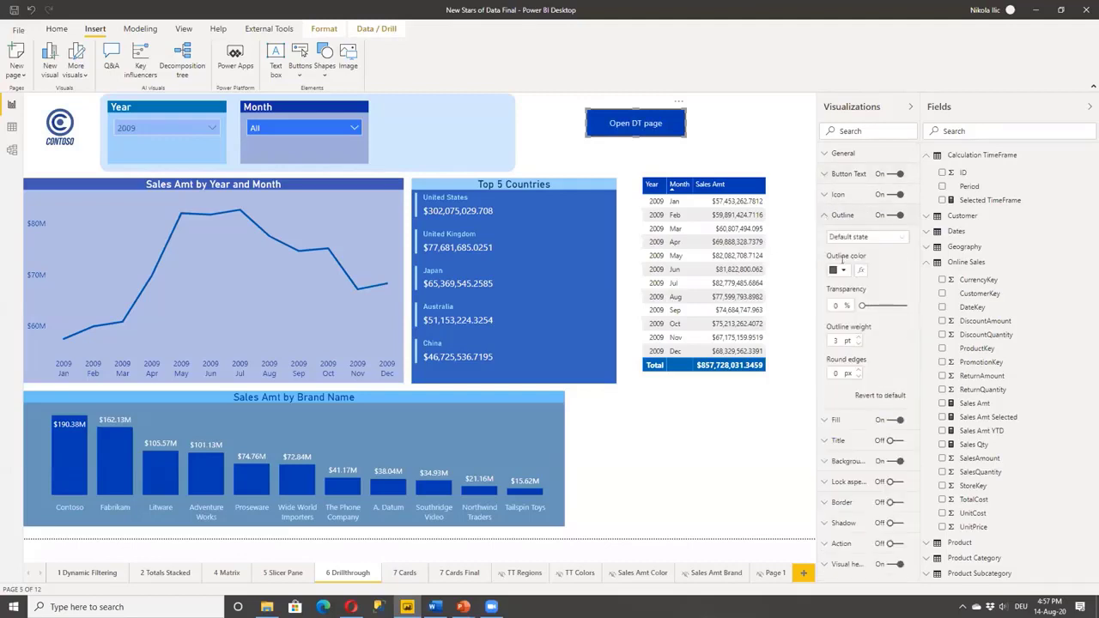
{"action": "left_click", "coordinate": [837, 372]}
{"action": "type", "text": "12"}
{"action": "left_click", "coordinate": [824, 216]}
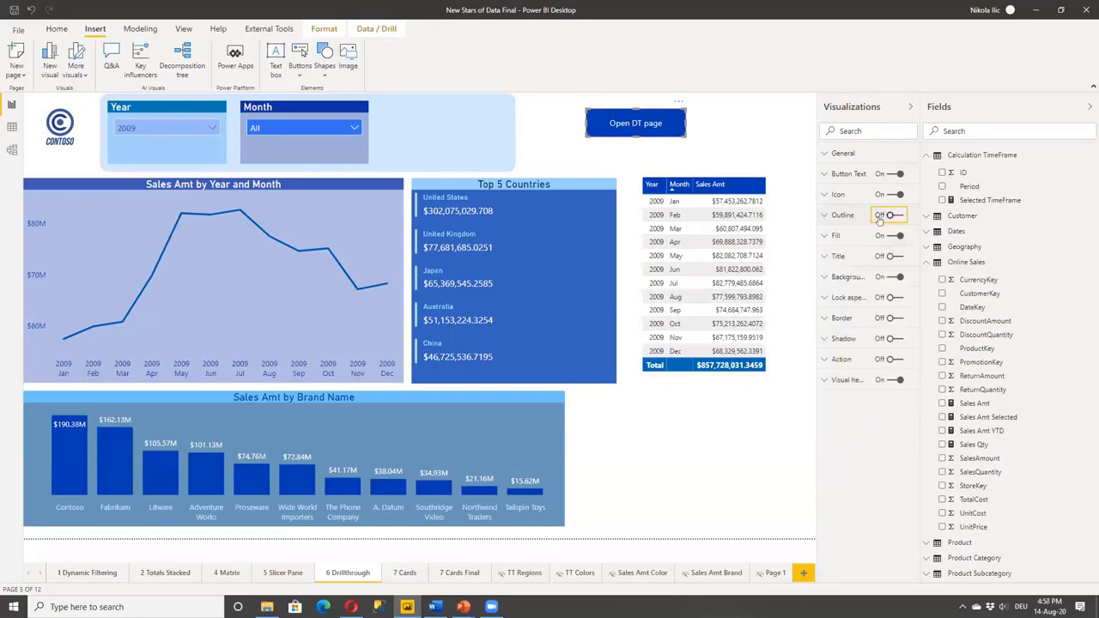
{"action": "left_click", "coordinate": [749, 140]}
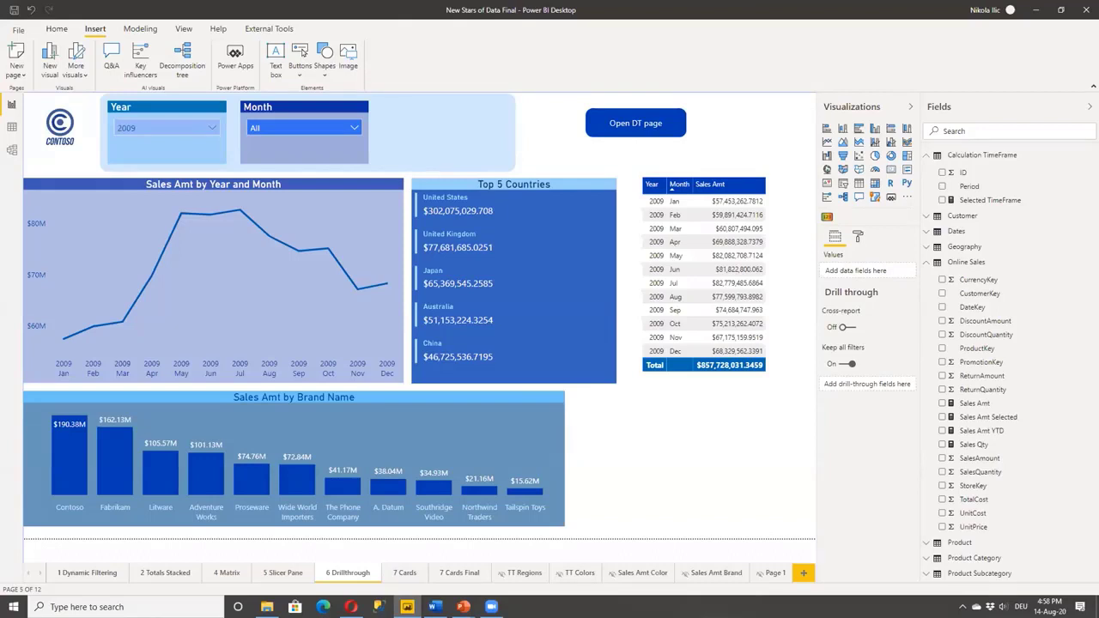
- Review the drillthrough pages Sales Amt Color and Sales Amt Brand, including their drill-through fields, and return to the 6 Drillthrough page
{"action": "left_click", "coordinate": [642, 573]}
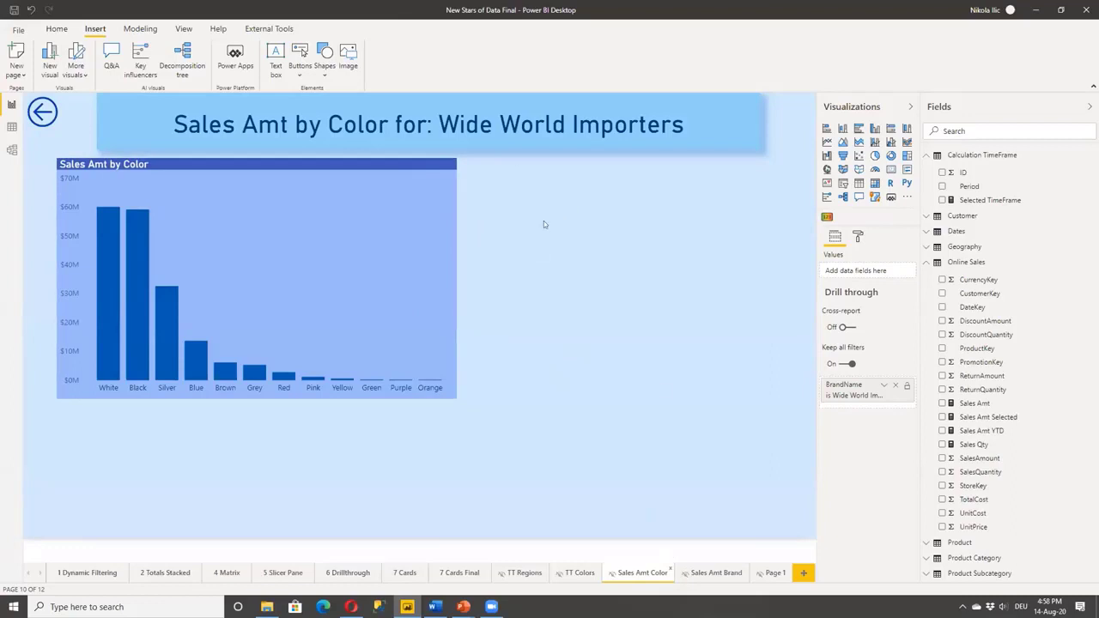
{"action": "left_click", "coordinate": [716, 572]}
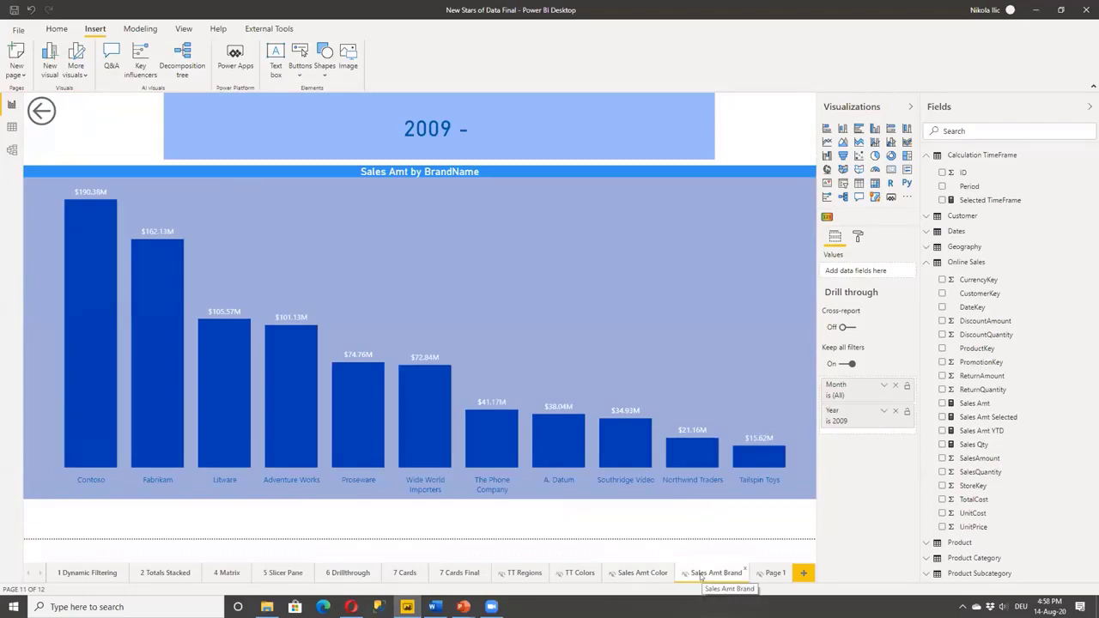
{"action": "left_click", "coordinate": [342, 573]}
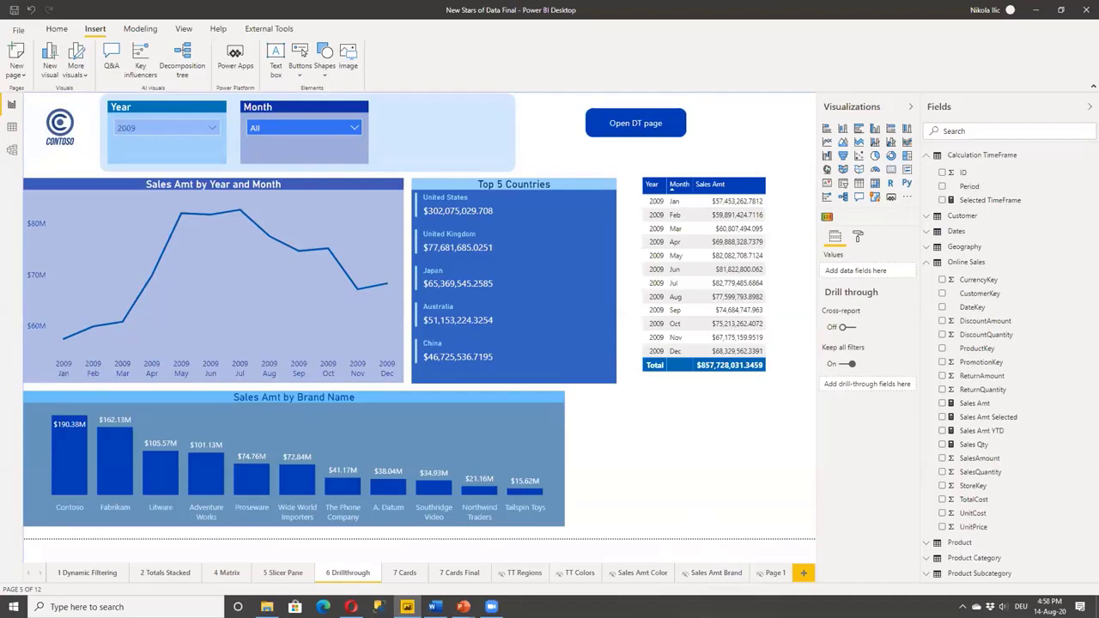
- Start a manually entered table named DT Pages with two columns, ID and Page
{"action": "left_click", "coordinate": [57, 28]}
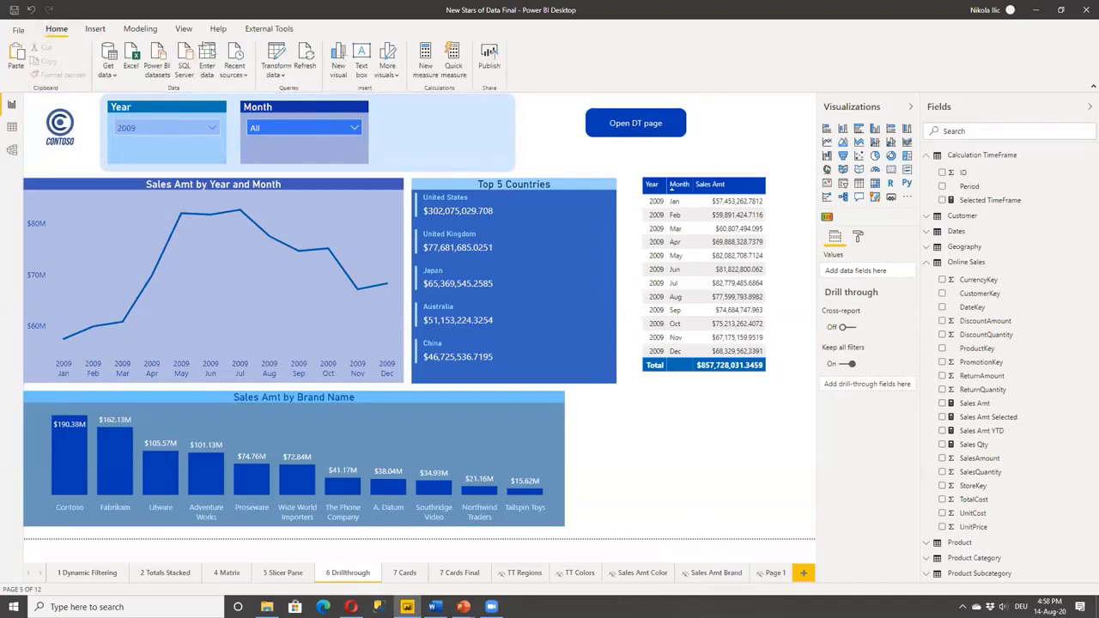
{"action": "left_click_drag", "start_coordinate": [404, 443], "coordinate": [317, 444]}
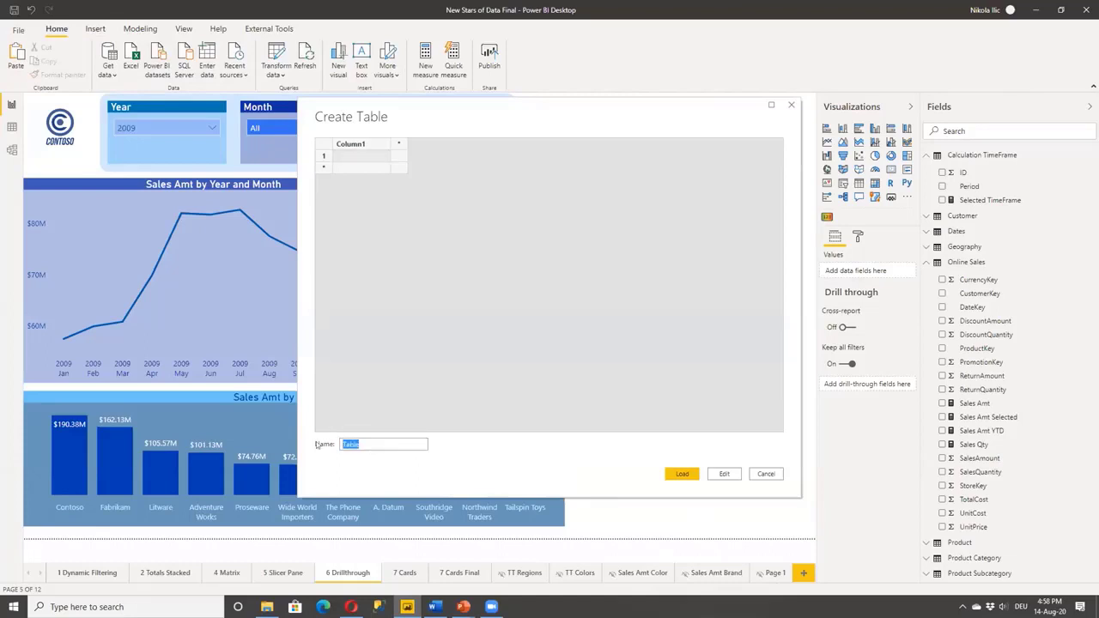
{"action": "type", "text": "DT Pages"}
{"action": "double_click", "coordinate": [367, 144]}
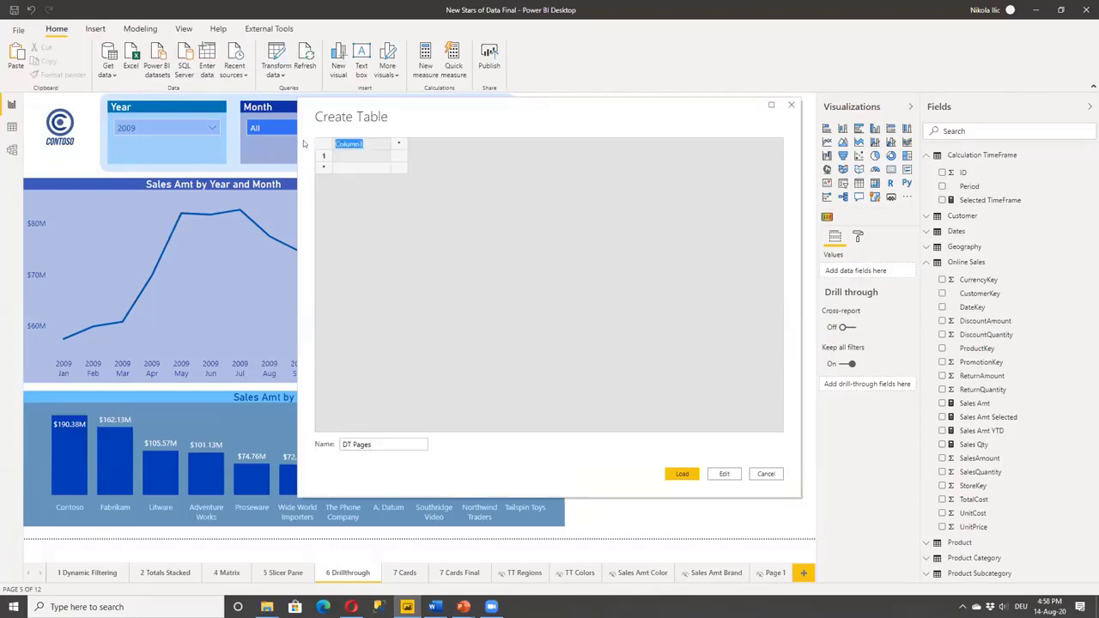
{"action": "type", "text": "ID"}
{"action": "key", "text": "Tab"}
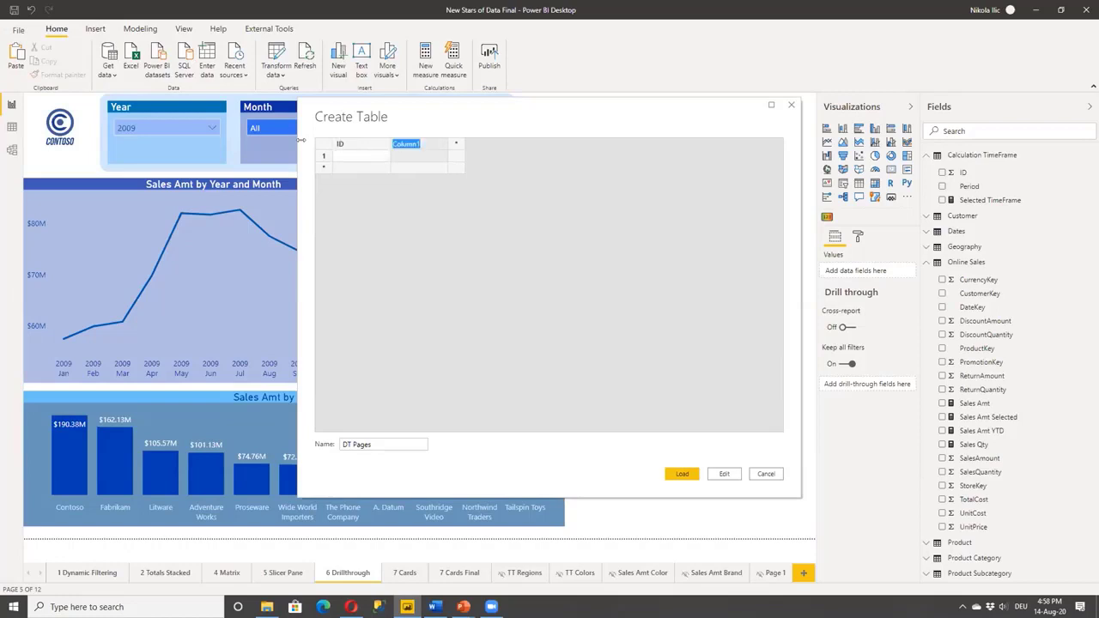
{"action": "type", "text": "Page"}
- Fill the DT Pages table with rows 1, Sales Amt Color and 2, Sales Amt Brand, and load it into the model
{"action": "left_click", "coordinate": [340, 156]}
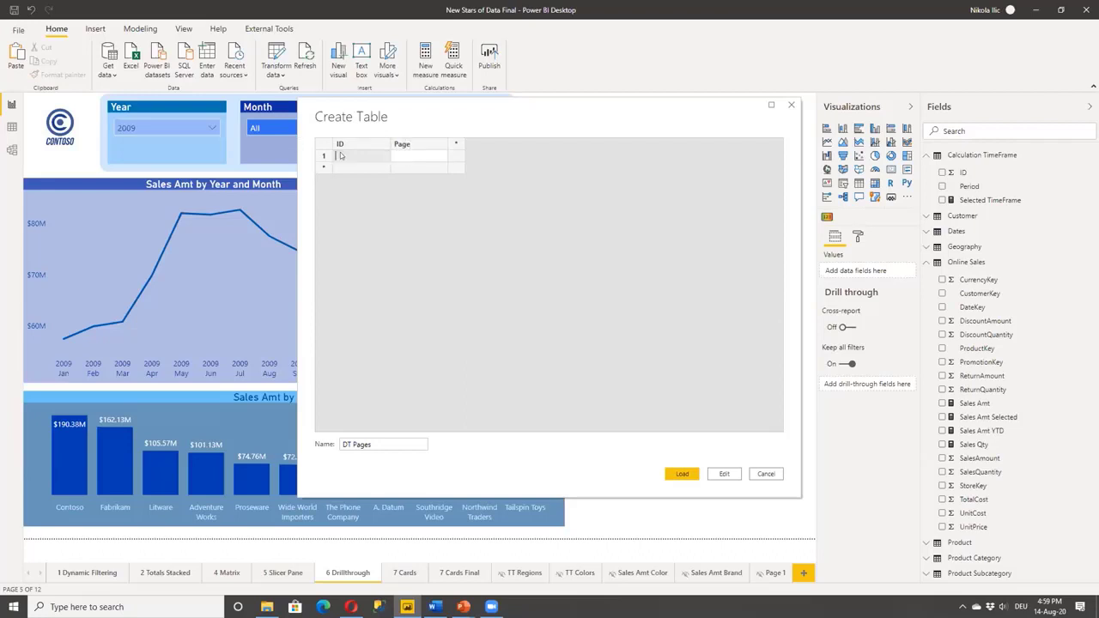
{"action": "type", "text": "1"}
{"action": "key", "text": "Return"}
{"action": "type", "text": "2"}
{"action": "key", "text": "Tab"}
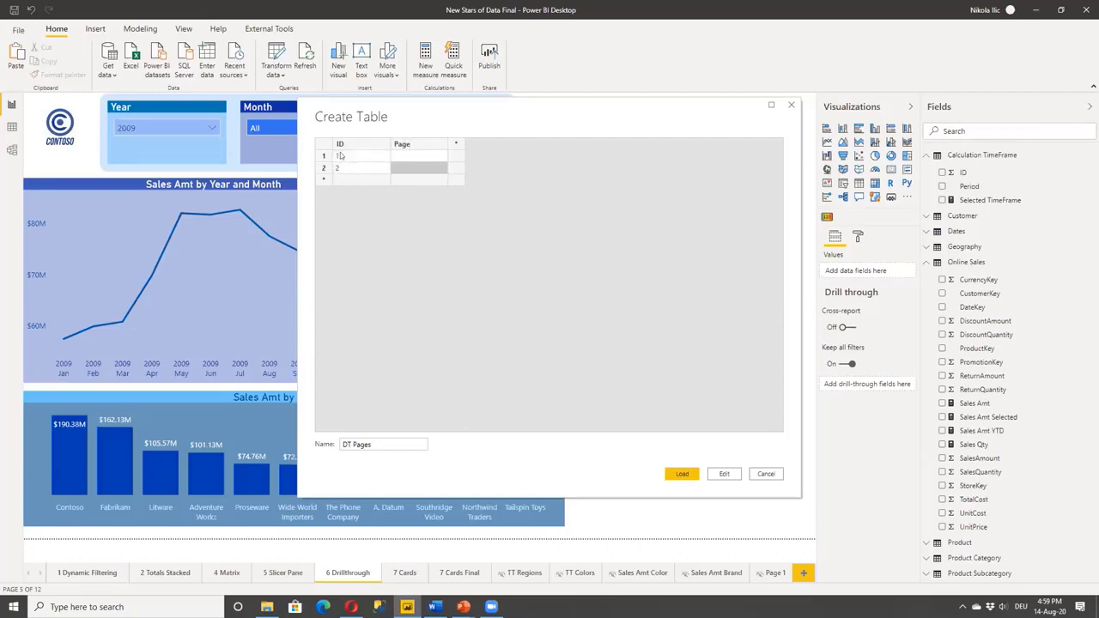
{"action": "key", "text": "Up"}
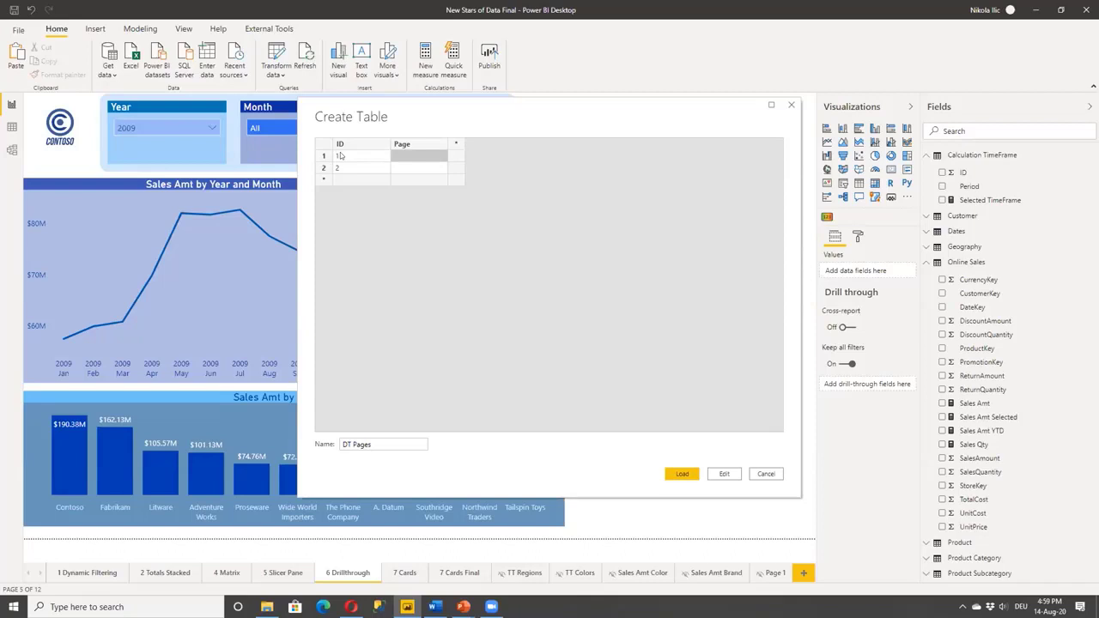
{"action": "type", "text": "Sales Amt Color"}
{"action": "key", "text": "Return"}
{"action": "type", "text": "Sales Am"}
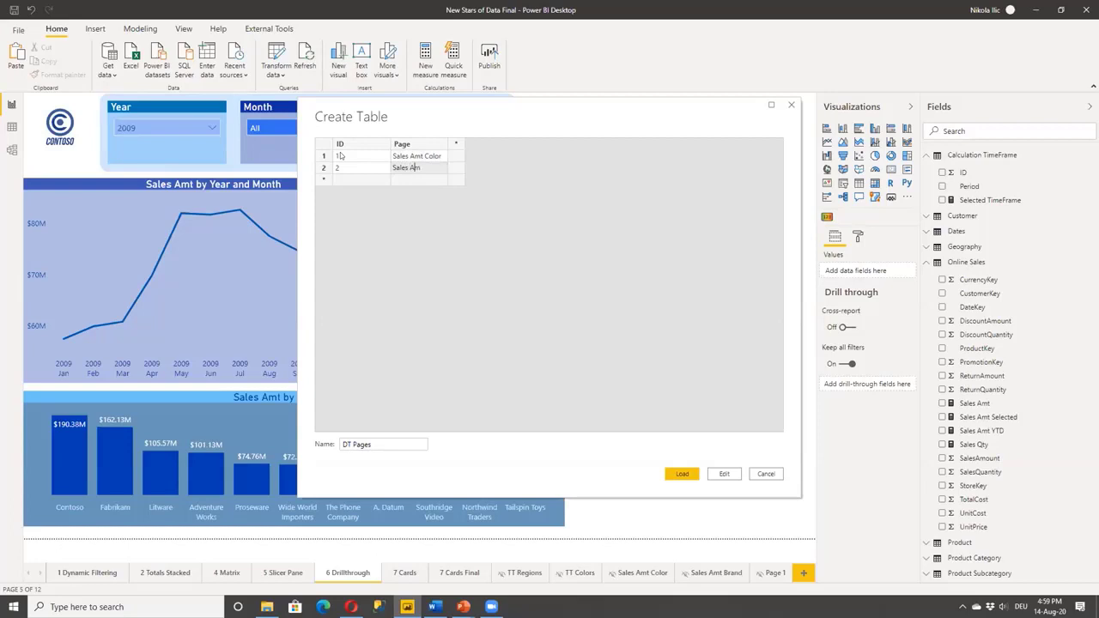
{"action": "type", "text": "t Brand"}
{"action": "left_click", "coordinate": [678, 473]}
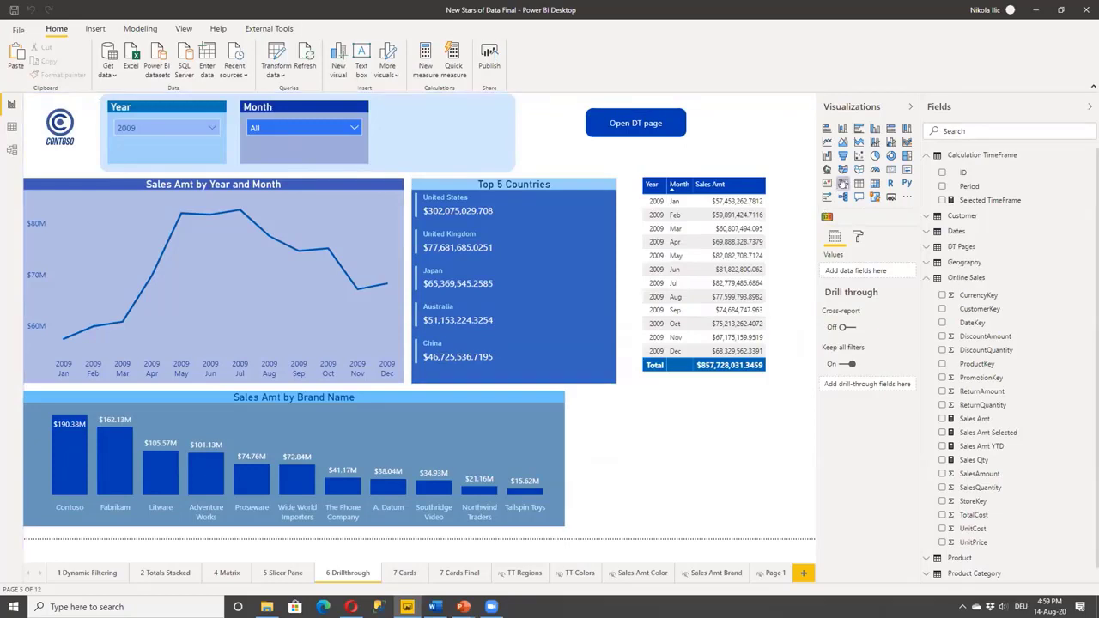
- Add a slicer below the Year and Month sales table, using the Page field of DT Pages
{"action": "left_click", "coordinate": [843, 184]}
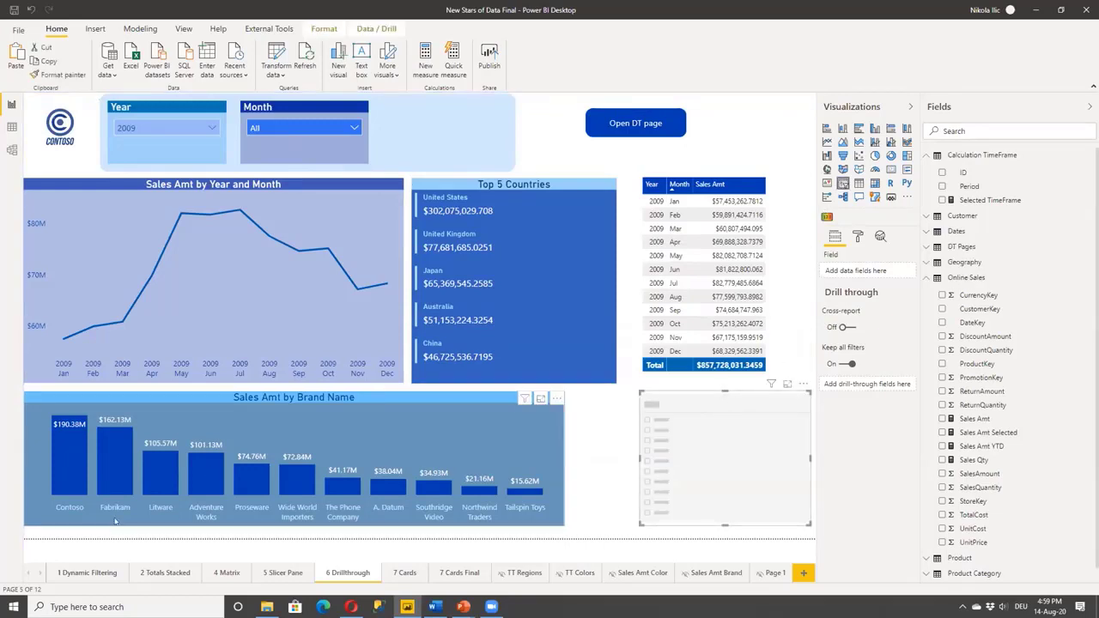
{"action": "left_click", "coordinate": [926, 155]}
{"action": "left_click", "coordinate": [928, 201]}
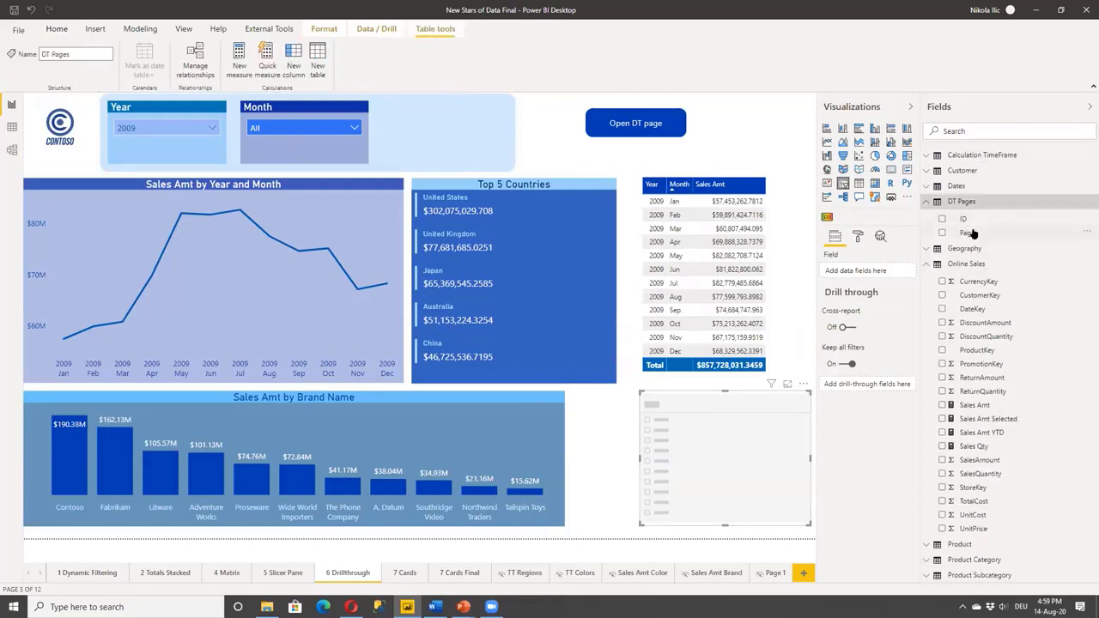
{"action": "left_click_drag", "start_coordinate": [967, 233], "coordinate": [711, 434]}
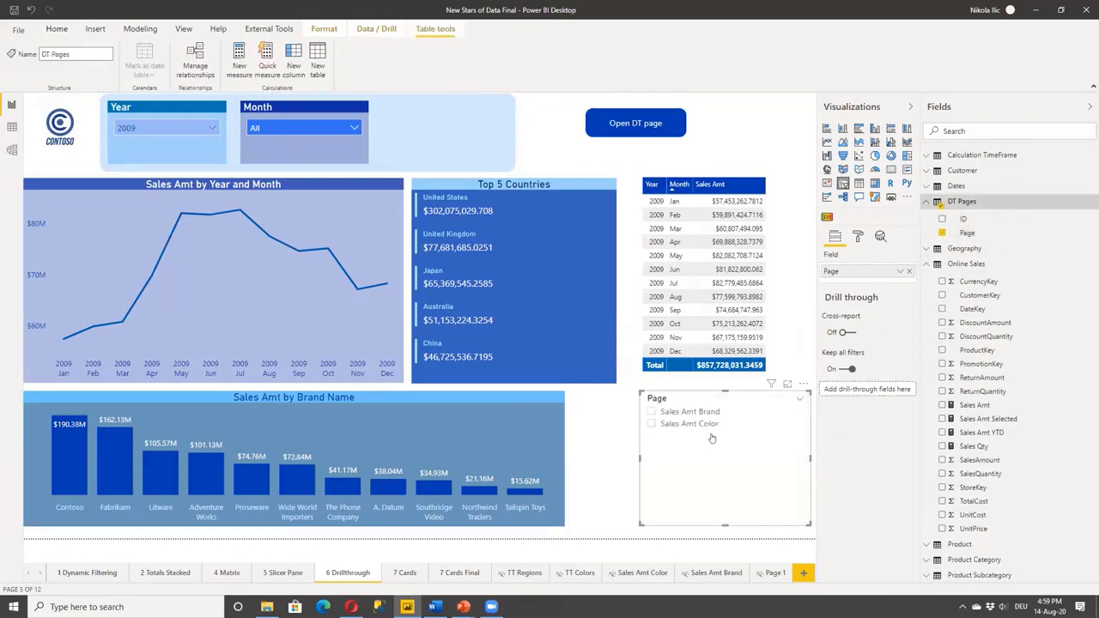
- Turn on single select for the Page slicer and reduce its height to fit its two items
{"action": "left_click", "coordinate": [857, 236]}
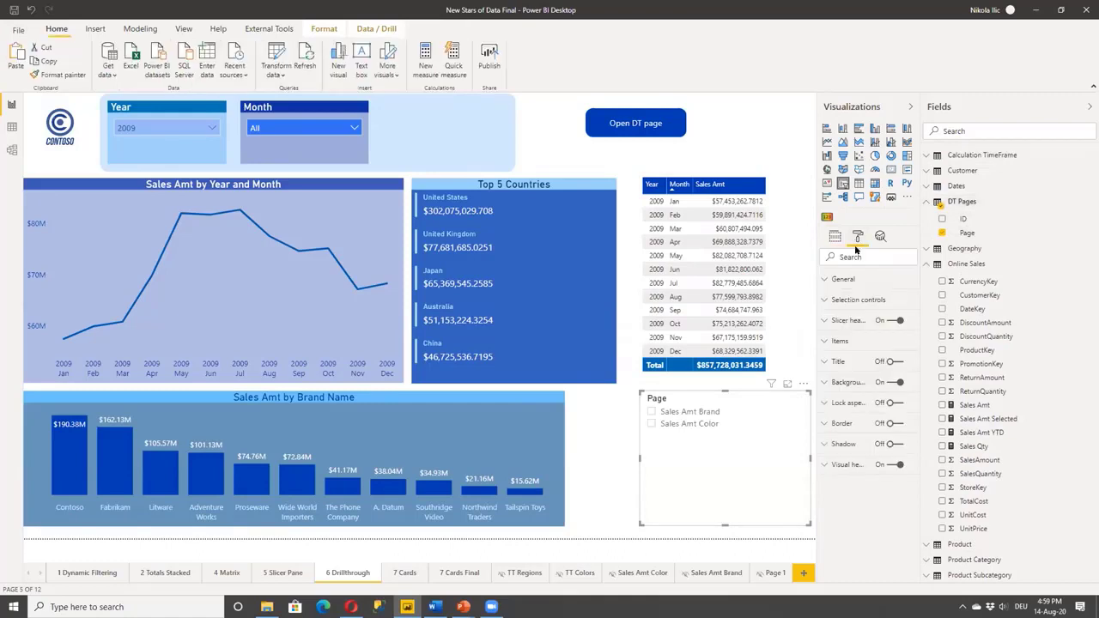
{"action": "left_click", "coordinate": [850, 298]}
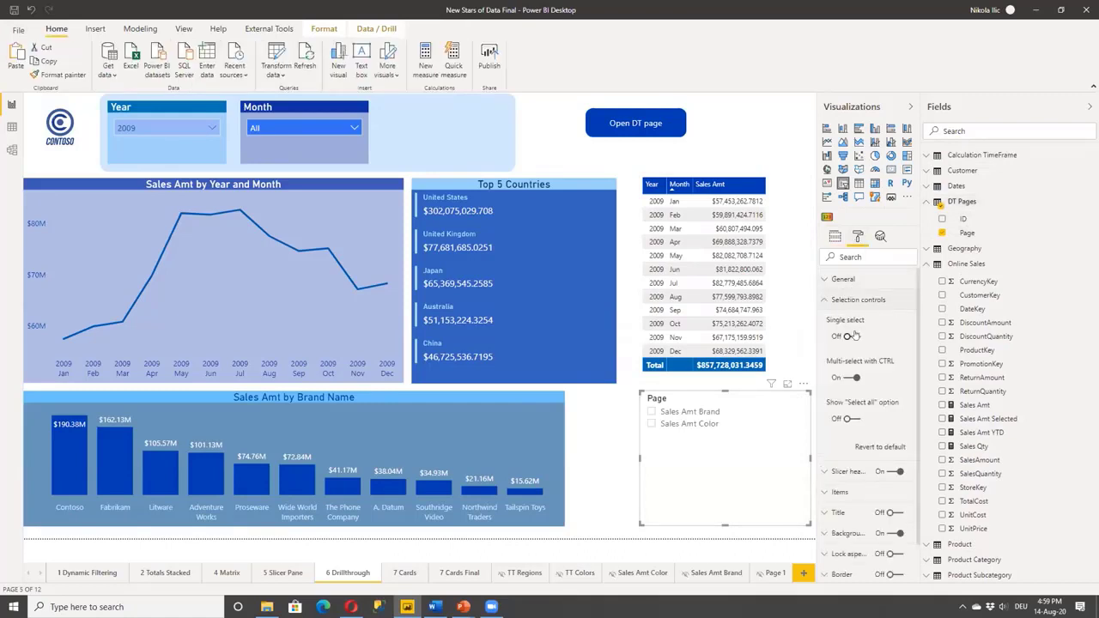
{"action": "key", "text": "ctrl+1"}
{"action": "mouse_move", "coordinate": [852, 319]}
{"action": "left_mouse_down"}
{"action": "mouse_move", "coordinate": [791, 350]}
{"action": "mouse_move", "coordinate": [845, 335]}
{"action": "left_mouse_up"}
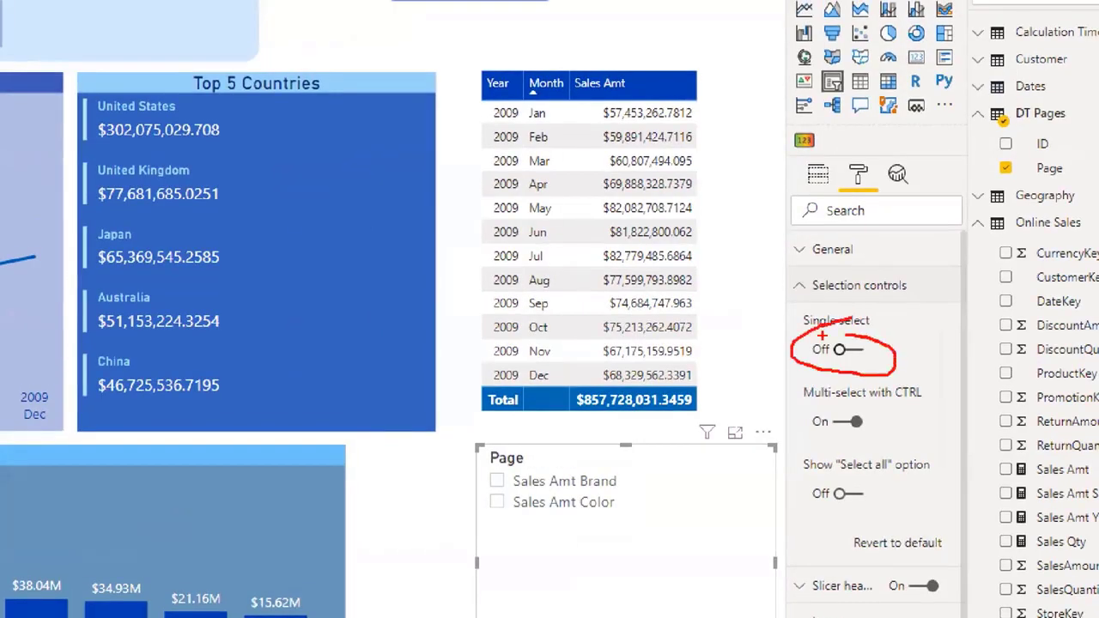
{"action": "key", "text": "Escape"}
{"action": "left_click", "coordinate": [850, 336]}
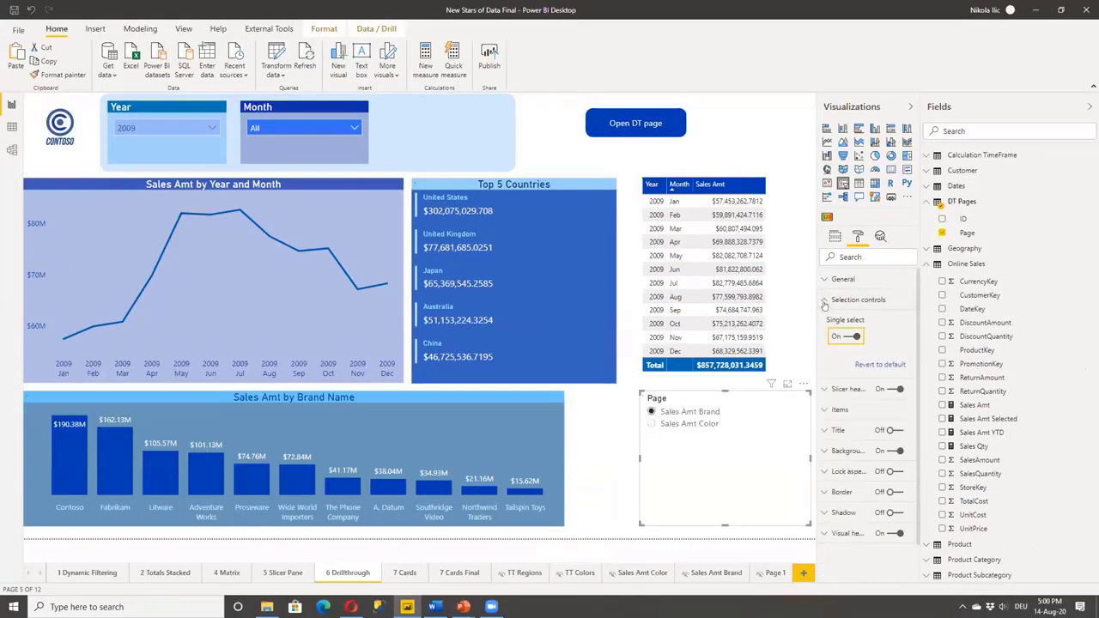
{"action": "left_click", "coordinate": [826, 299]}
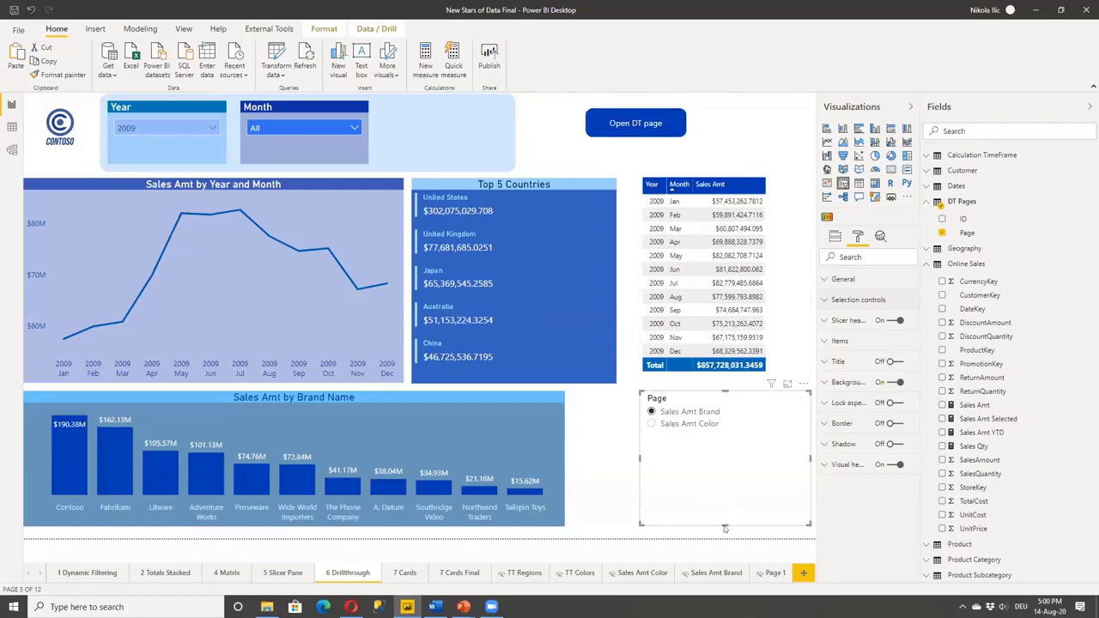
{"action": "left_click_drag", "start_coordinate": [722, 524], "coordinate": [725, 438]}
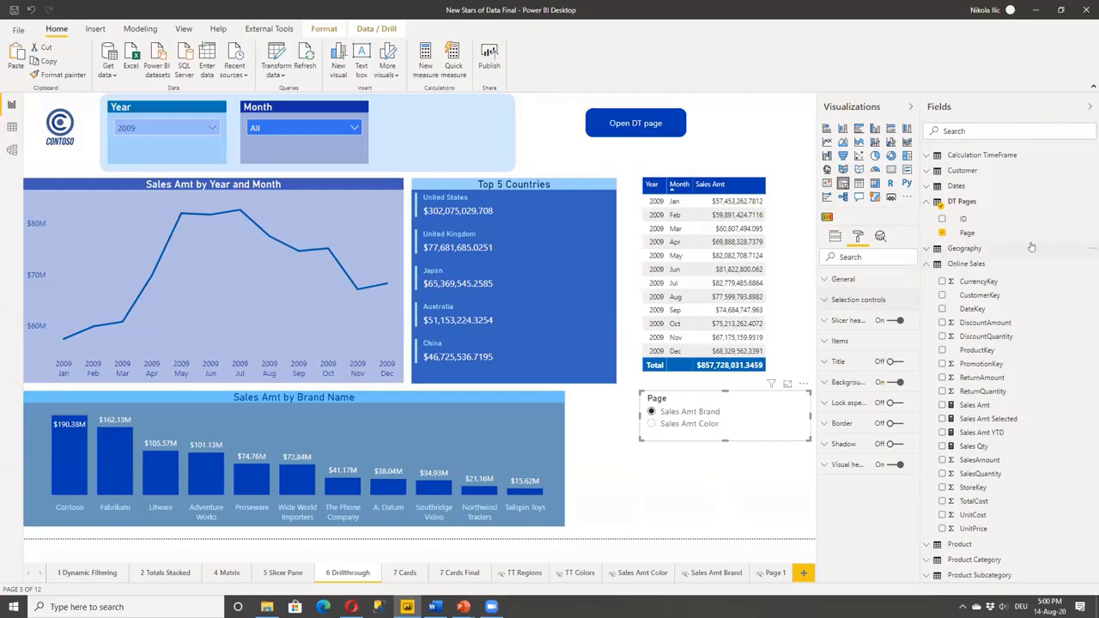
- Create a measure in DT Pages: Selected Page = "Open "&SELECTEDVALUE('DT Pages'[Page])
{"action": "left_click", "coordinate": [1092, 201]}
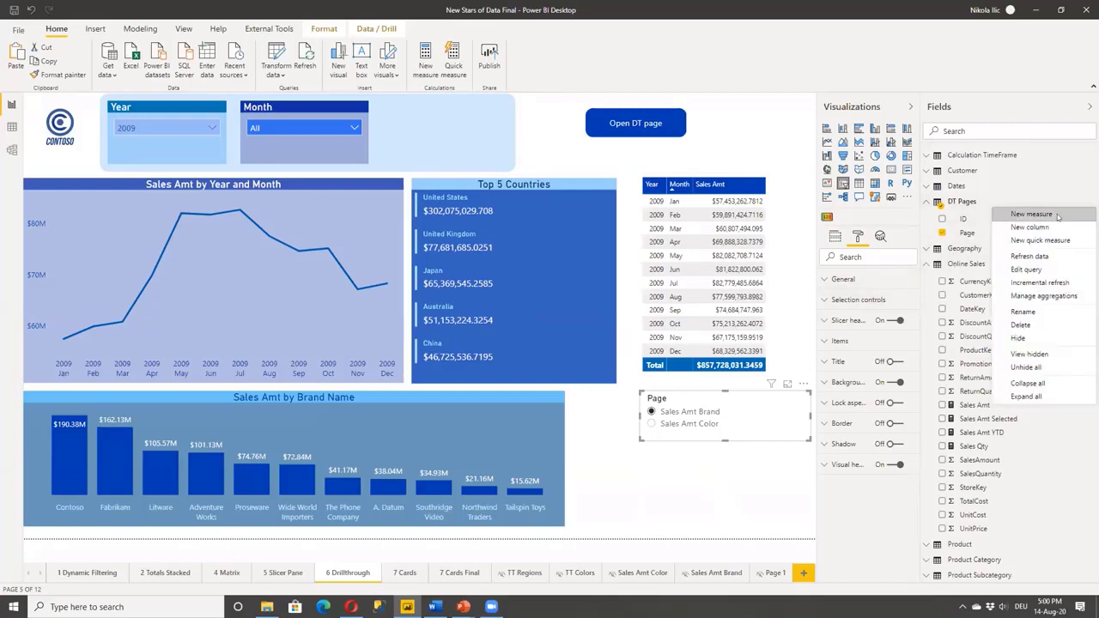
{"action": "key", "text": "Escape"}
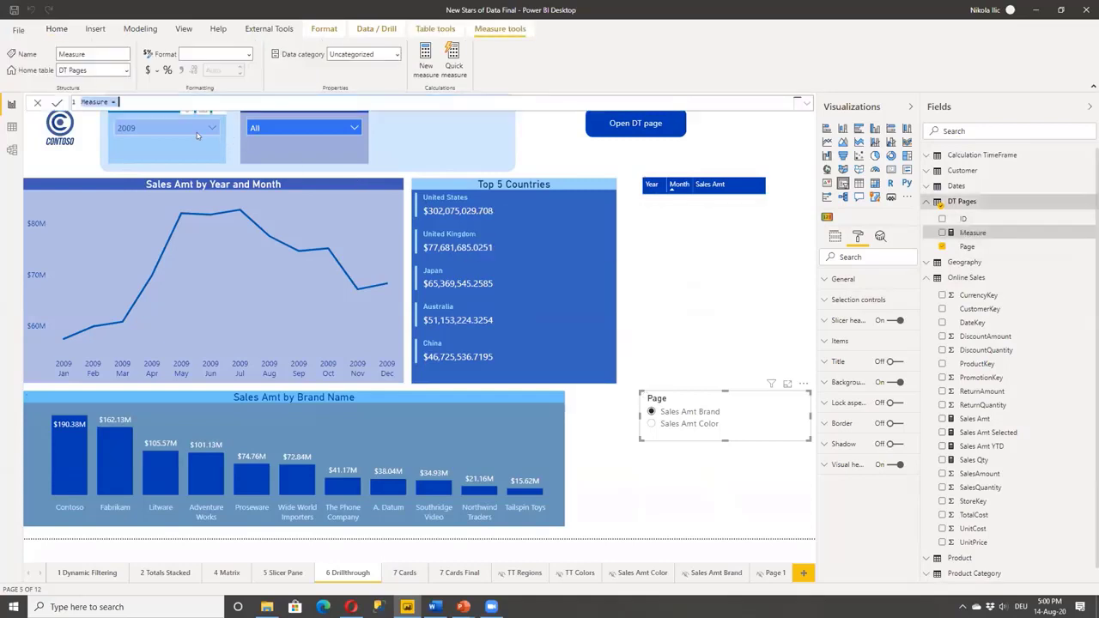
{"action": "type", "text": "Selected Page"}
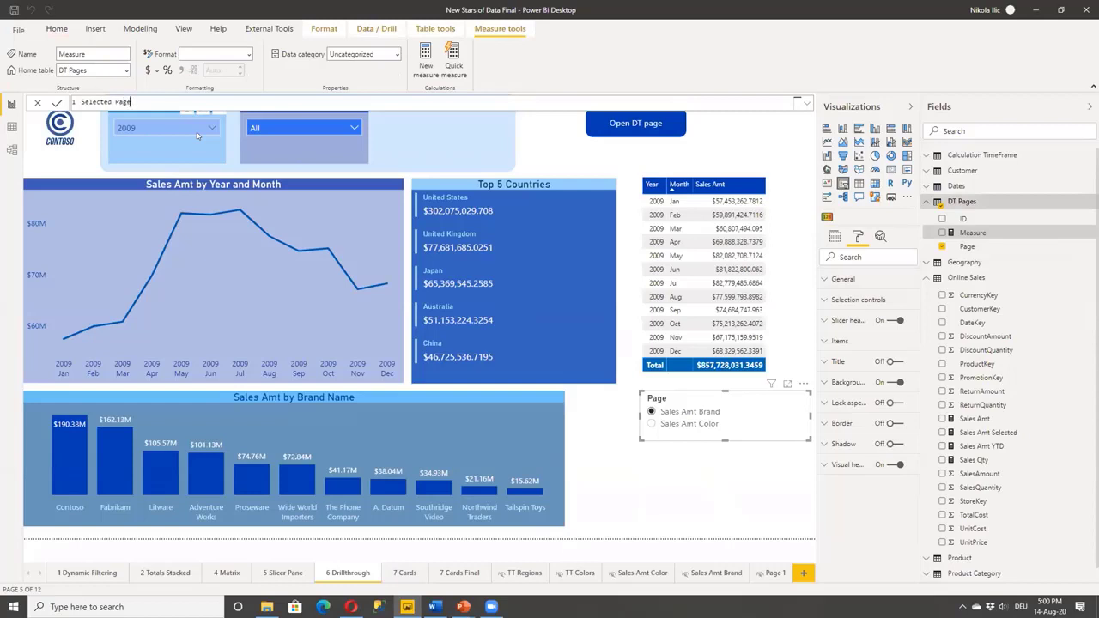
{"action": "type", "text": " = \"Open \"&SELECTED"}
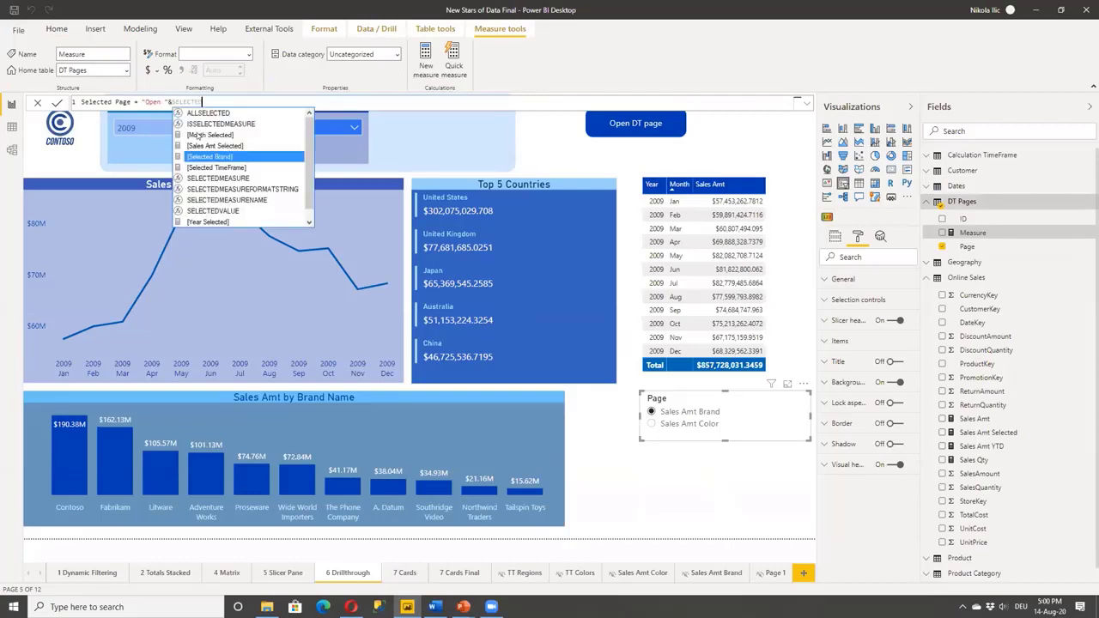
{"action": "key", "text": "Down"}
{"action": "key", "text": "Down"}
{"action": "key", "text": "Down"}
{"action": "key", "text": "Down"}
{"action": "key", "text": "Down"}
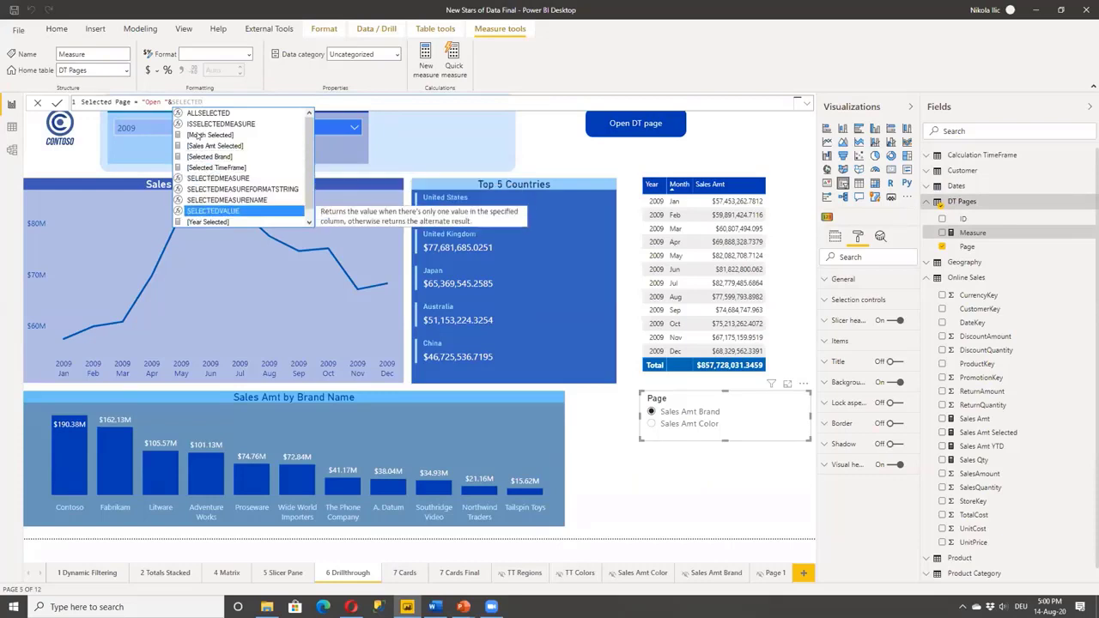
{"action": "key", "text": "Tab"}
{"action": "type", "text": "Pages"}
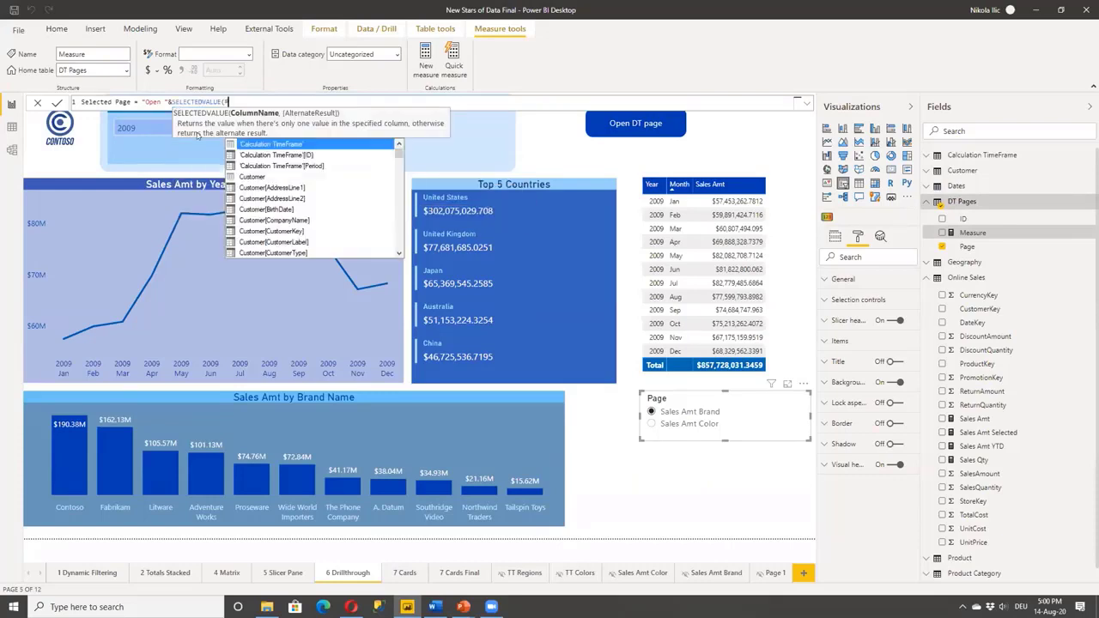
{"action": "key", "text": "Tab"}
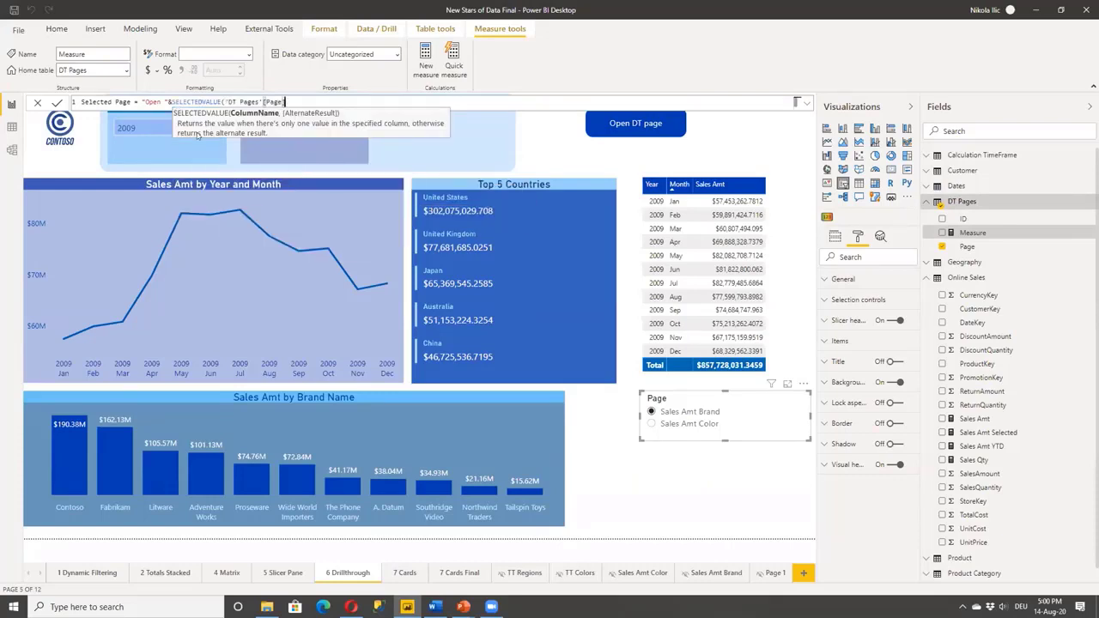
{"action": "type", "text": ")"}
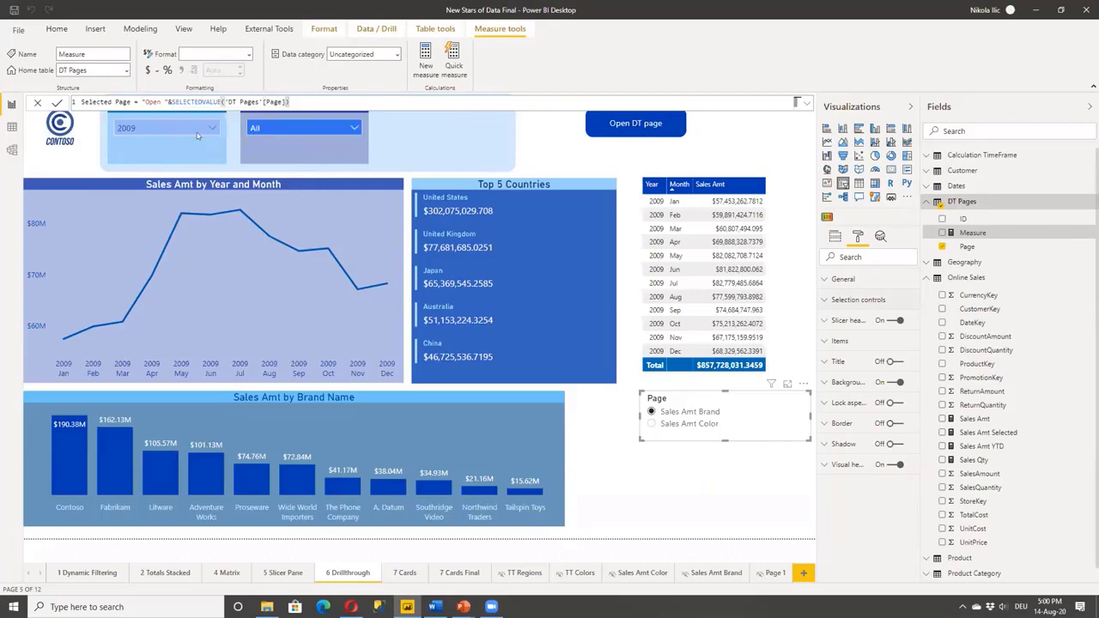
{"action": "key", "text": "Return"}
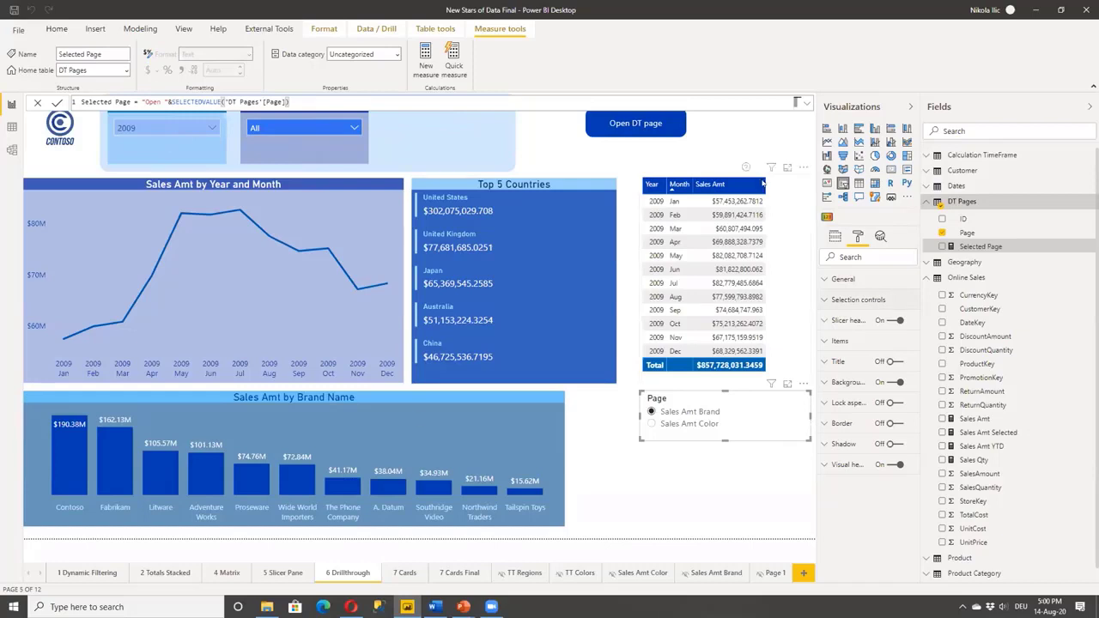
- Make the Open DT page button's default-state text conditional on the field value of the Selected Page measure
{"action": "left_click", "coordinate": [674, 127]}
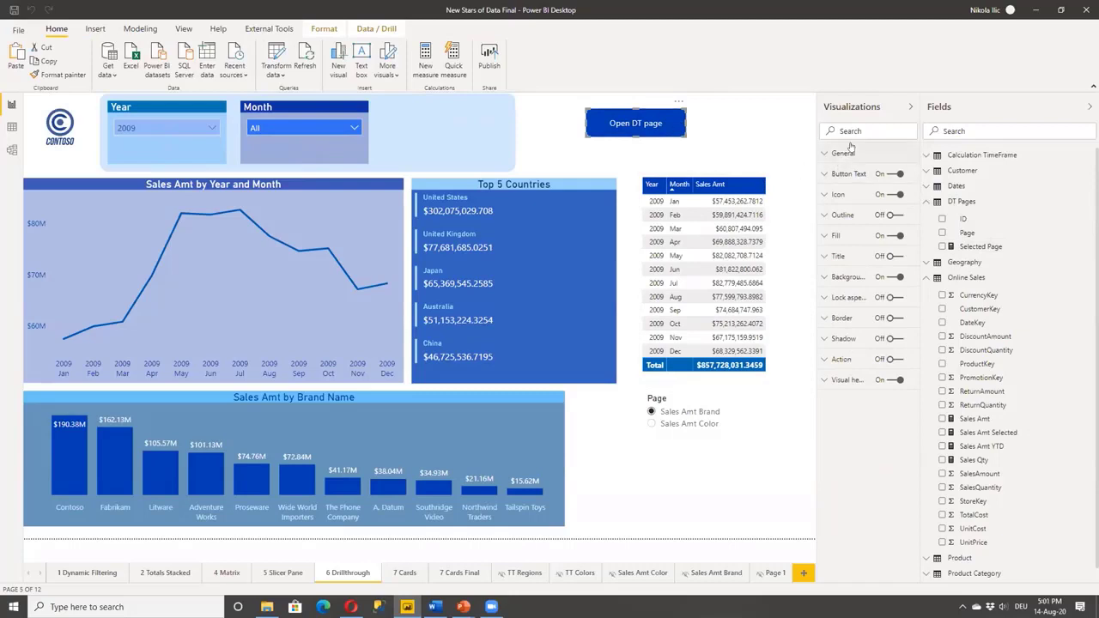
{"action": "left_click", "coordinate": [823, 173]}
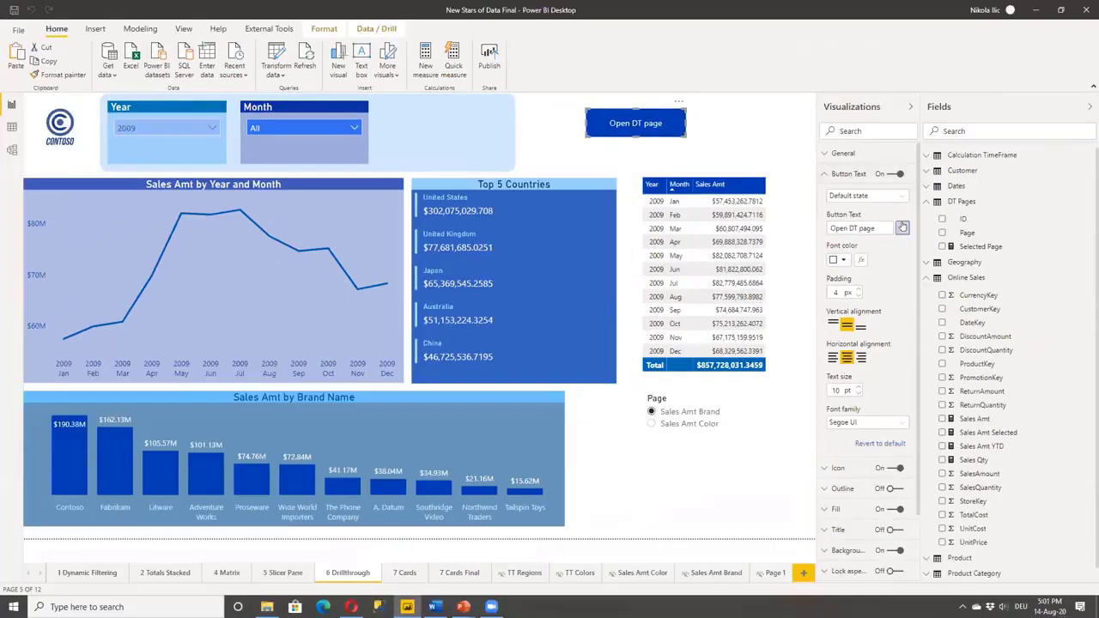
{"action": "left_click", "coordinate": [943, 248]}
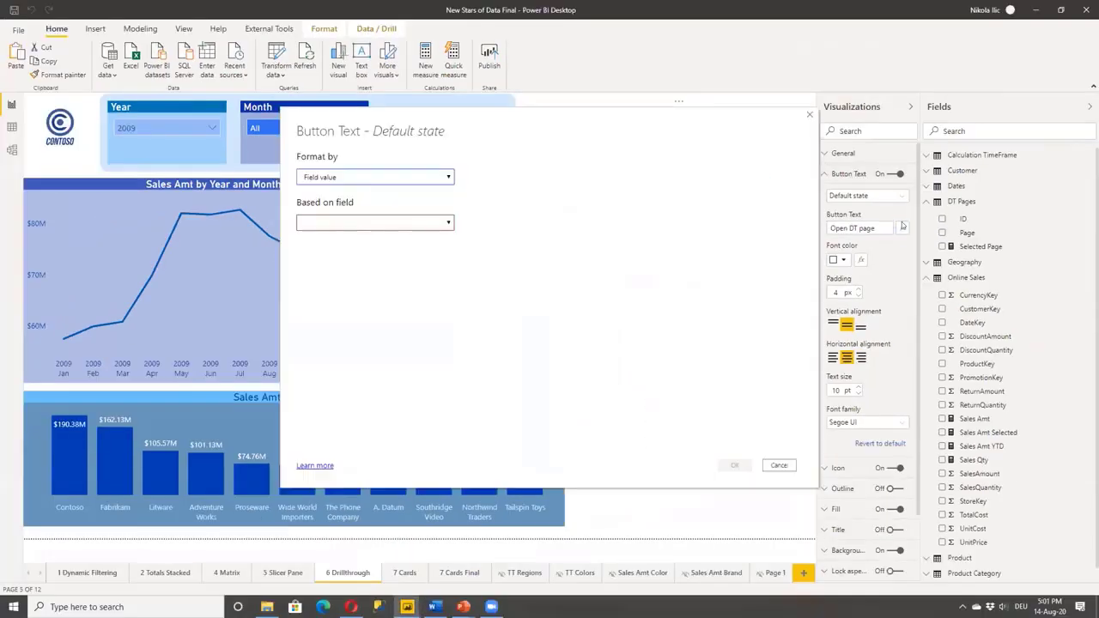
{"action": "left_click", "coordinate": [444, 223]}
{"action": "left_click", "coordinate": [319, 315]}
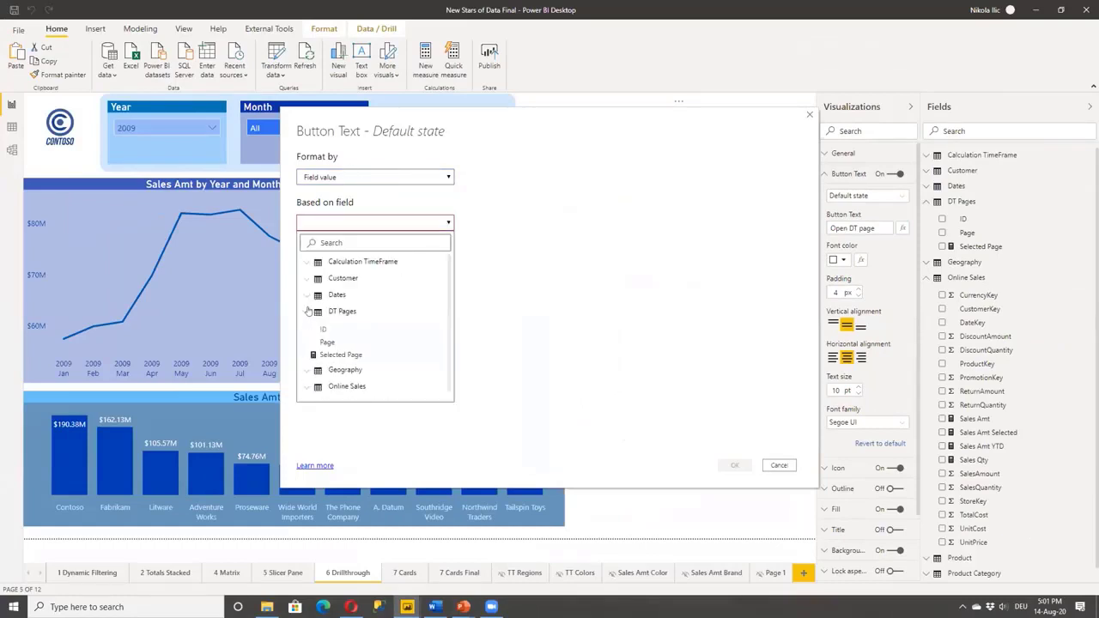
{"action": "left_click", "coordinate": [343, 354]}
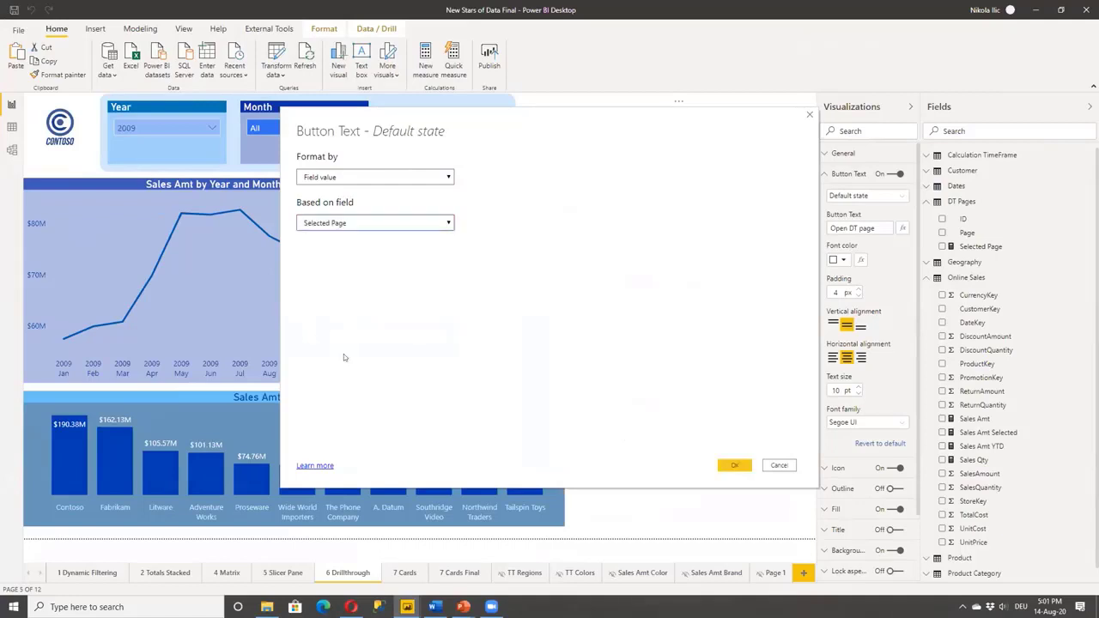
{"action": "left_click", "coordinate": [732, 465]}
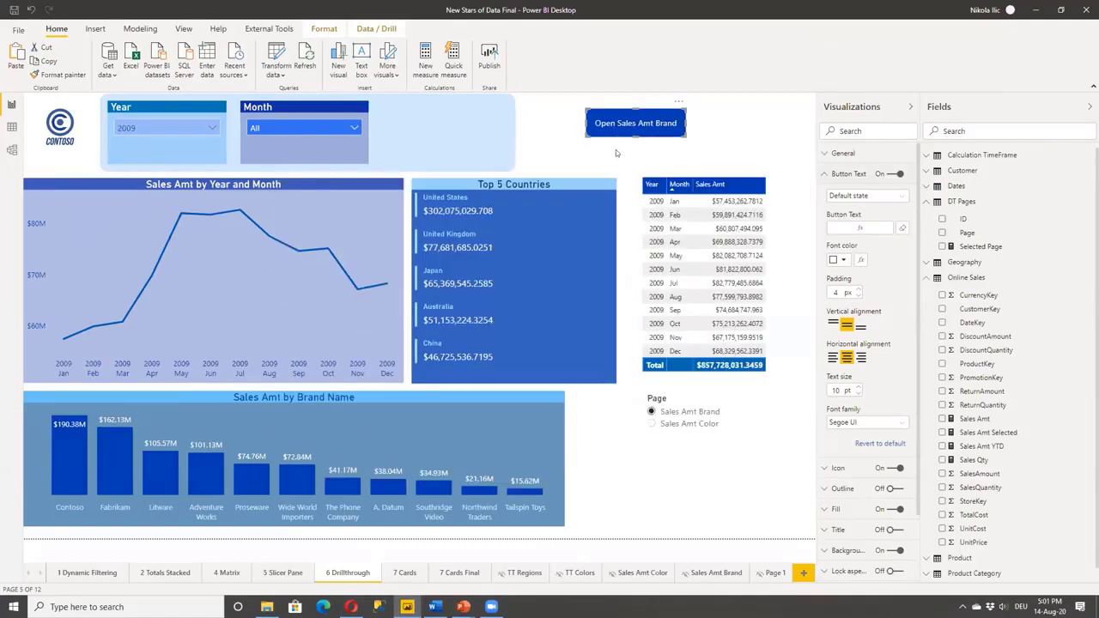
- Check the dynamic button text by switching the Page slicer to Sales Amt Color and back to Sales Amt Brand, and select the button
{"action": "left_click", "coordinate": [654, 425]}
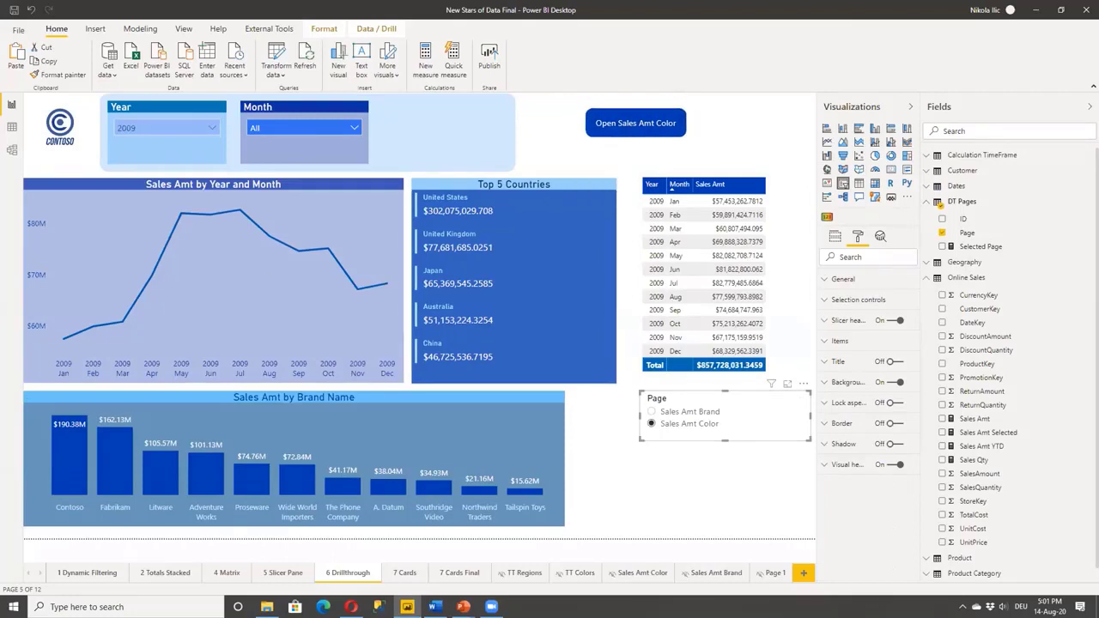
{"action": "left_click", "coordinate": [652, 412]}
{"action": "left_click", "coordinate": [658, 119]}
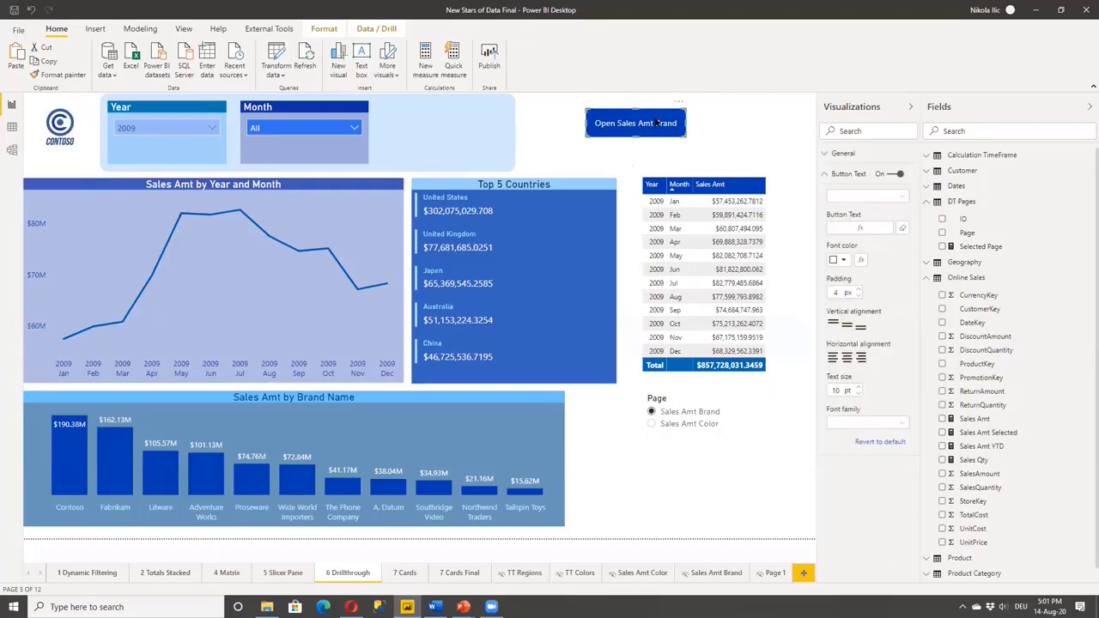
- Turn on the action for the Open Sales Amt Brand button and set its type to Drill through
{"action": "left_click", "coordinate": [829, 175]}
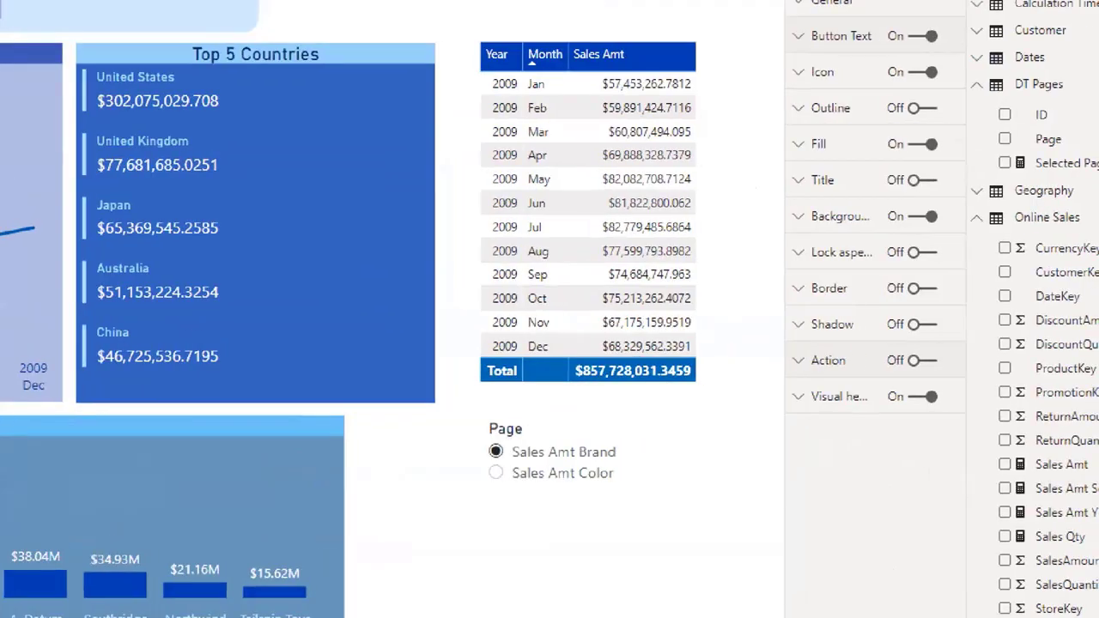
{"action": "mouse_move", "coordinate": [879, 348]}
{"action": "left_mouse_down"}
{"action": "mouse_move", "coordinate": [869, 356]}
{"action": "mouse_move", "coordinate": [879, 348]}
{"action": "left_mouse_up"}
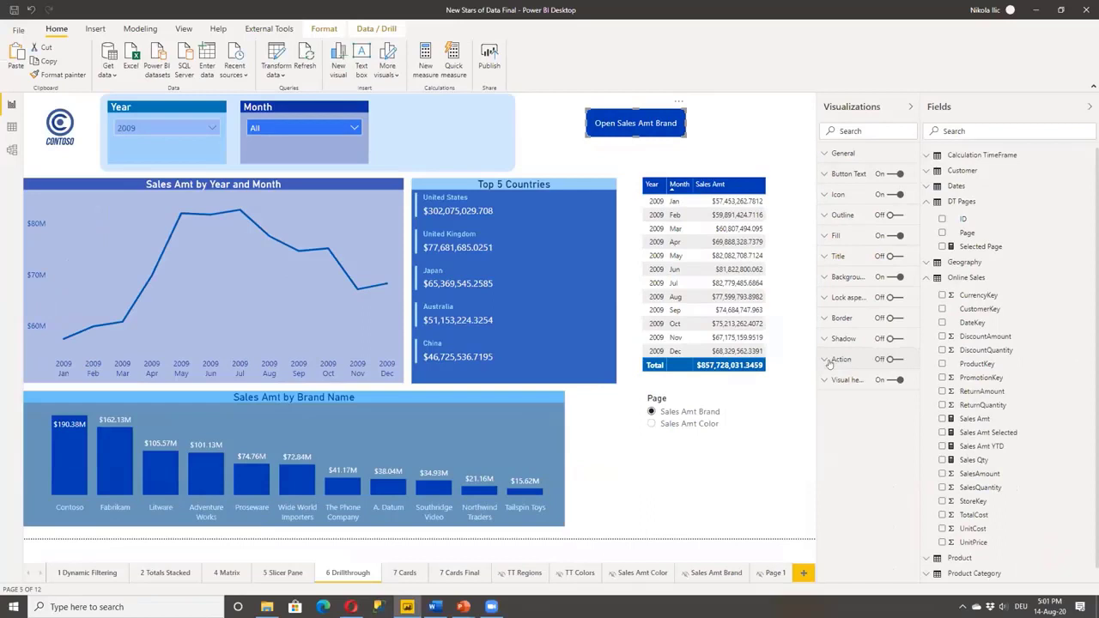
{"action": "left_click", "coordinate": [921, 360]}
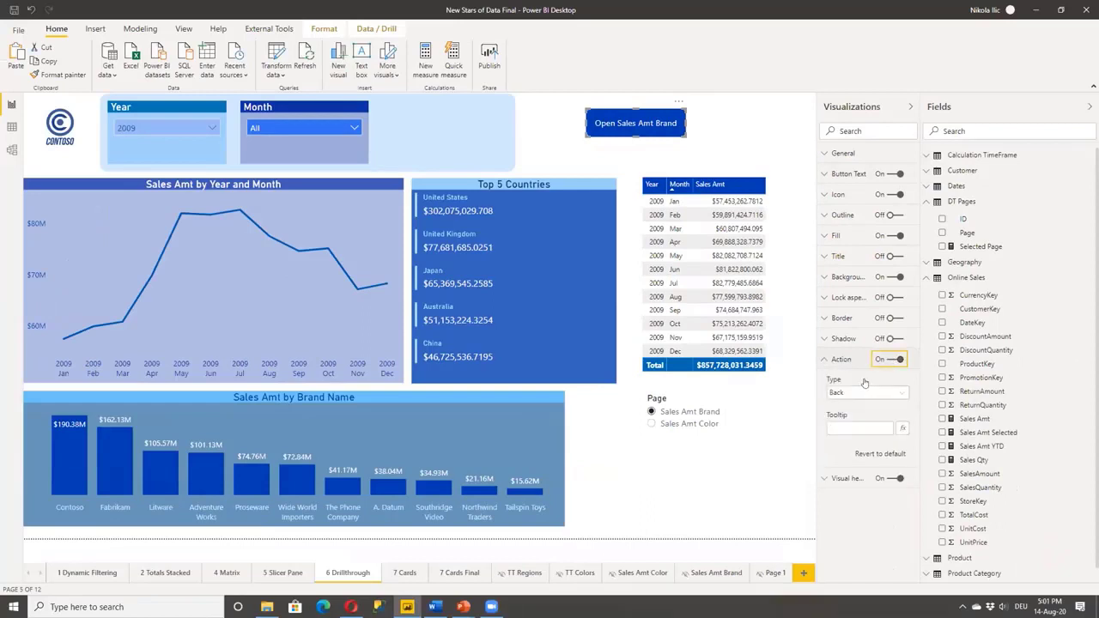
{"action": "left_click", "coordinate": [863, 392]}
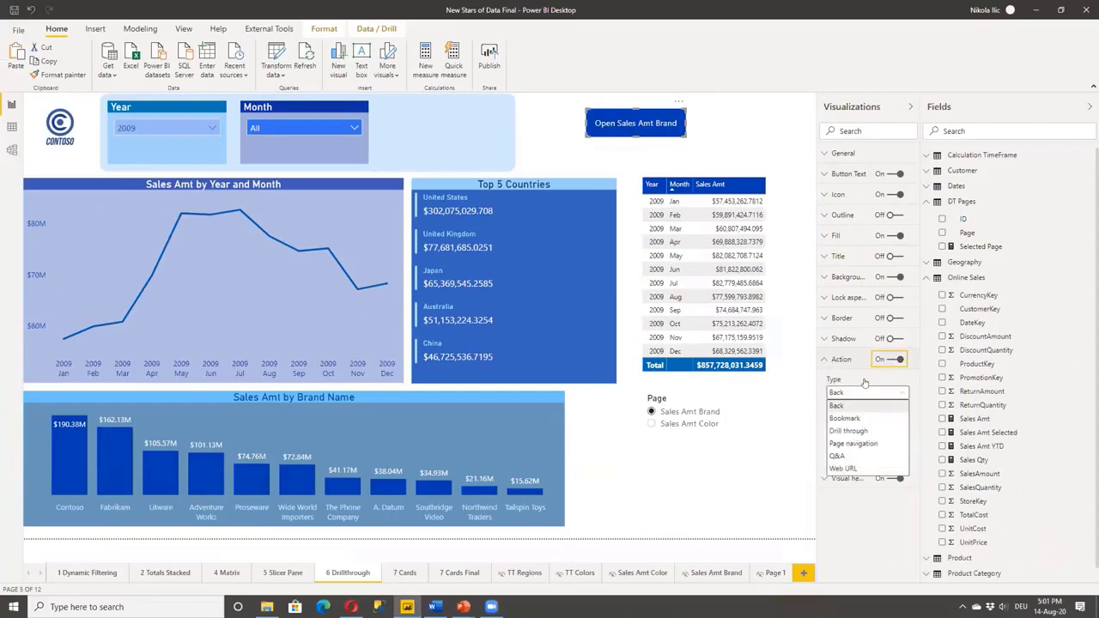
{"action": "left_click", "coordinate": [854, 430]}
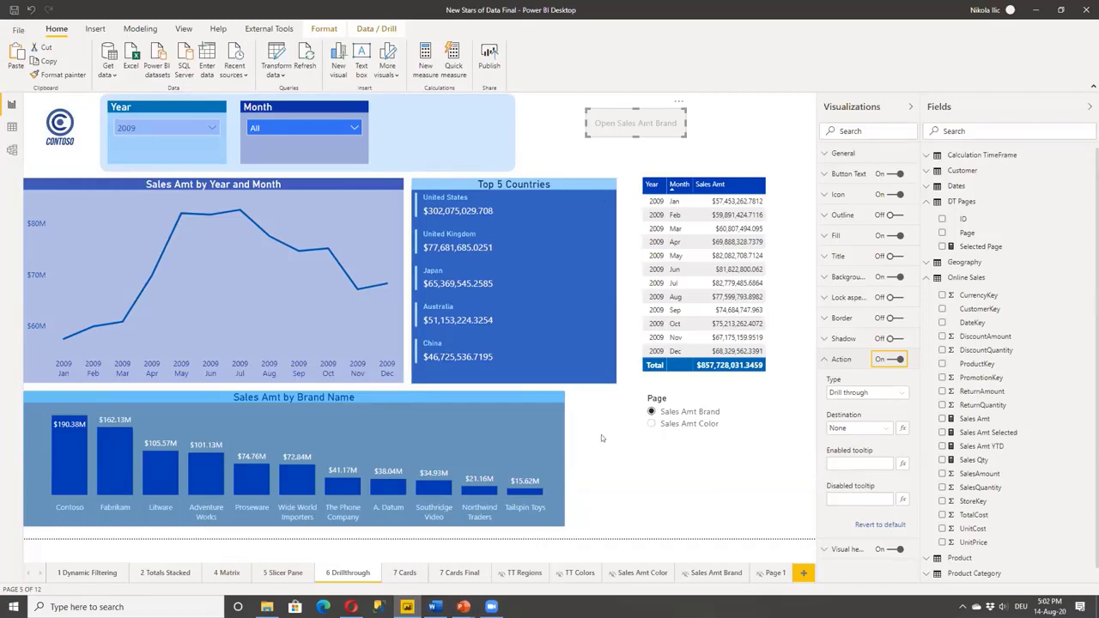
- Make the button's drillthrough destination conditional on the field value of Page from DT Pages, summarized as First, and deselect the button
{"action": "left_click", "coordinate": [903, 428]}
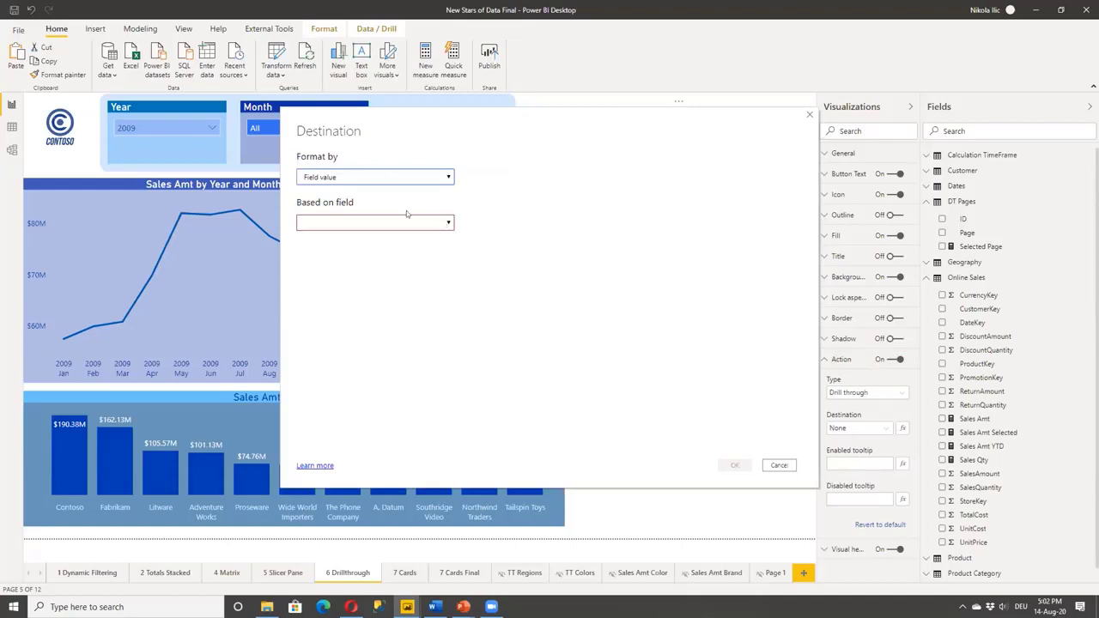
{"action": "left_click", "coordinate": [439, 225]}
{"action": "left_click", "coordinate": [307, 311]}
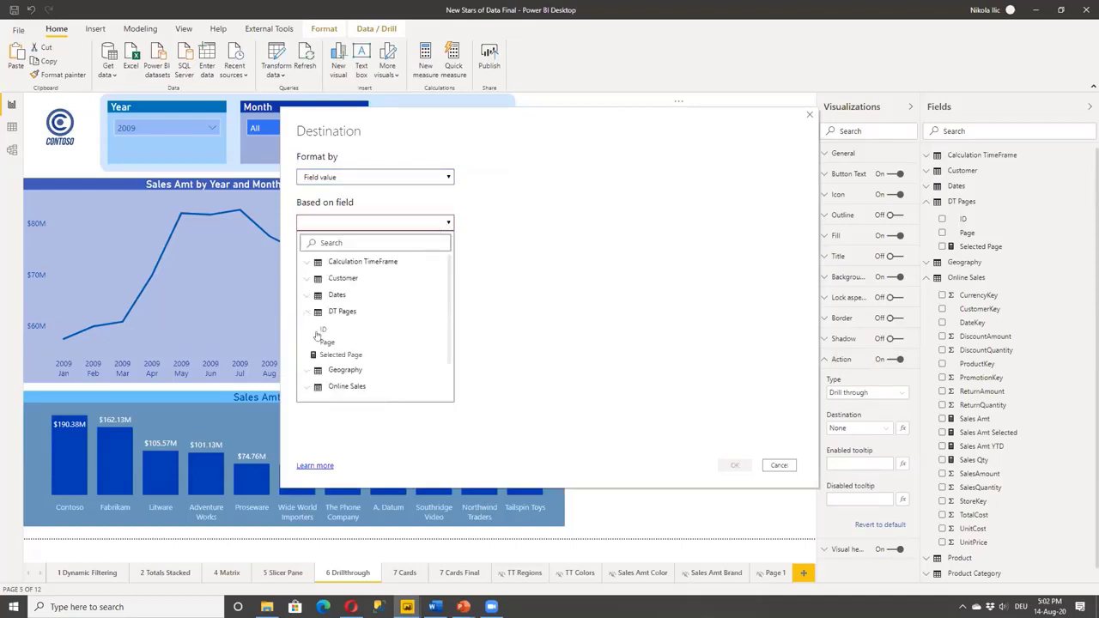
{"action": "left_click", "coordinate": [325, 343]}
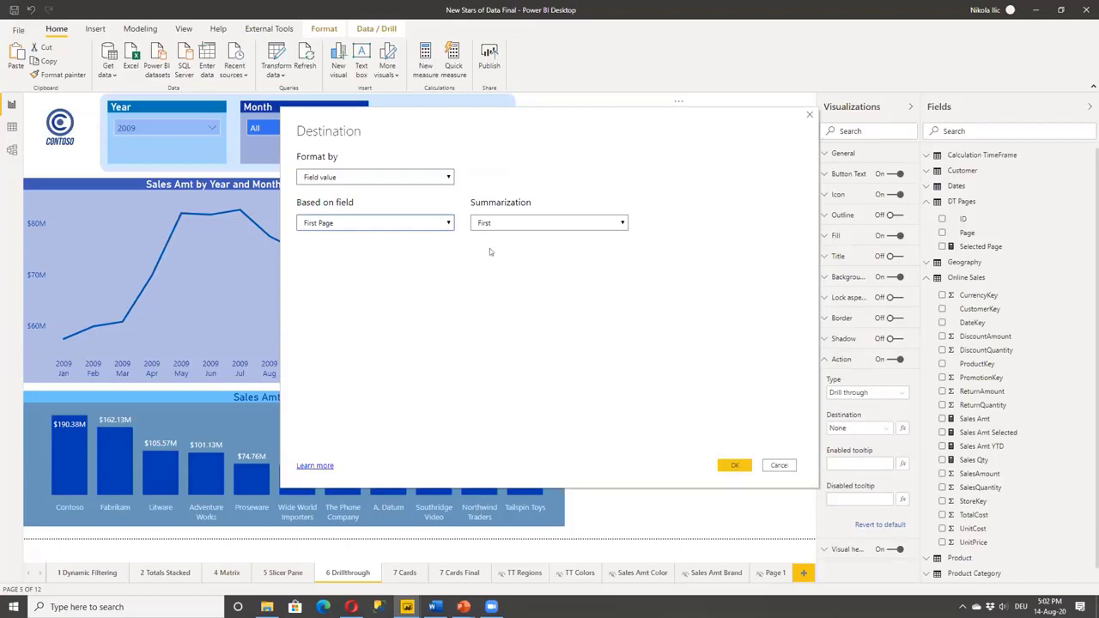
{"action": "left_click", "coordinate": [730, 464]}
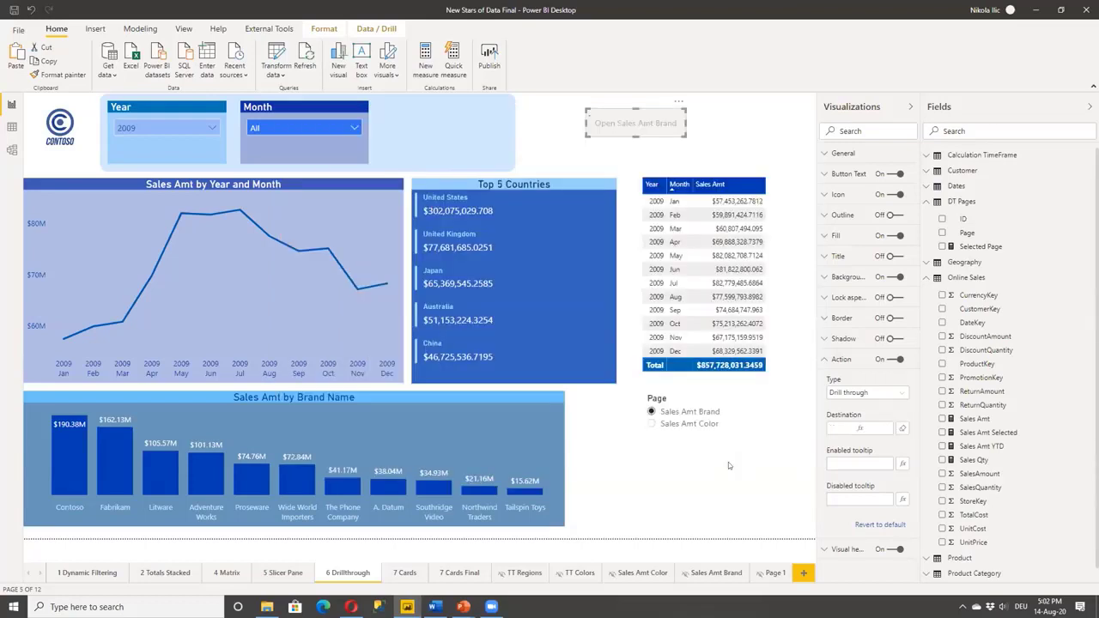
{"action": "left_click", "coordinate": [823, 360]}
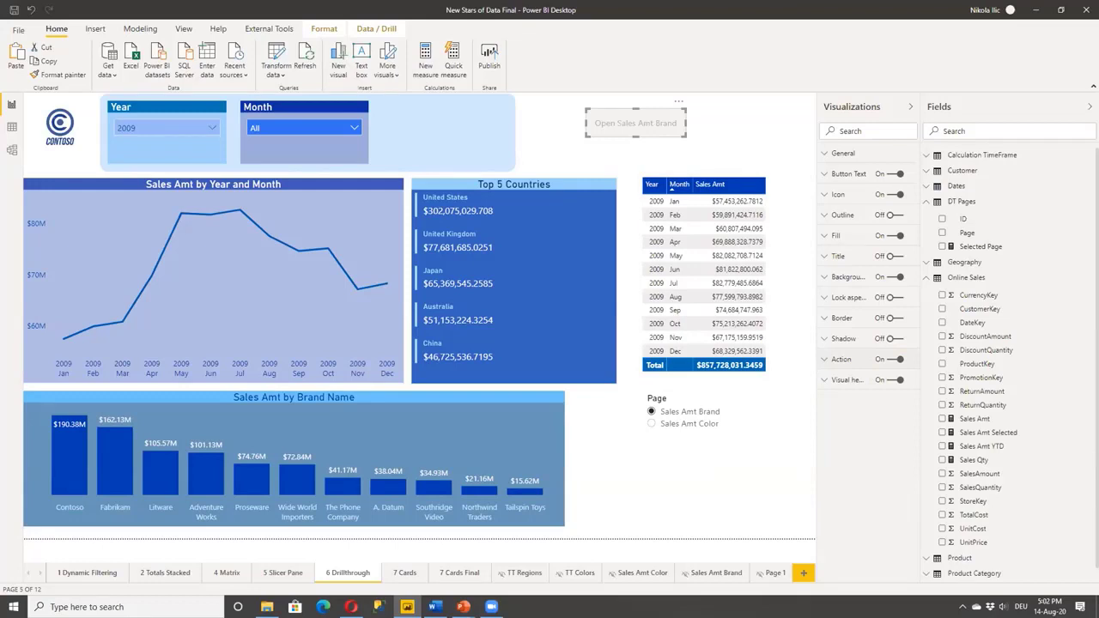
{"action": "left_click", "coordinate": [526, 122]}
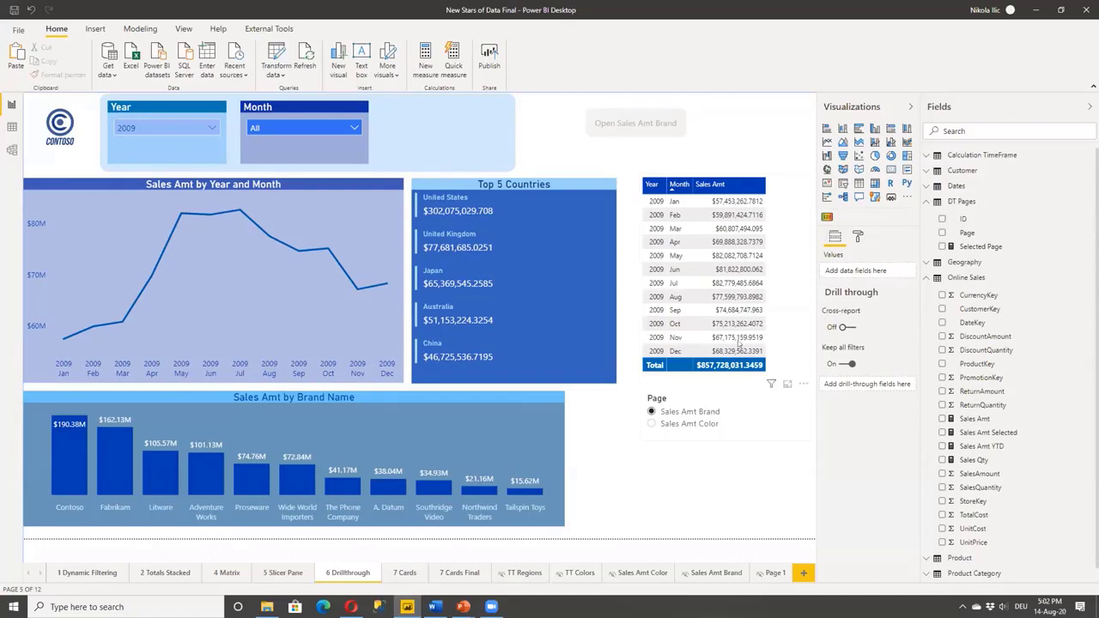
- Test the button's drillthrough to Sales Amt Brand for June 2009 and October 2009 from the monthly table, returning to the report page each time
{"action": "mouse_move", "coordinate": [678, 273]}
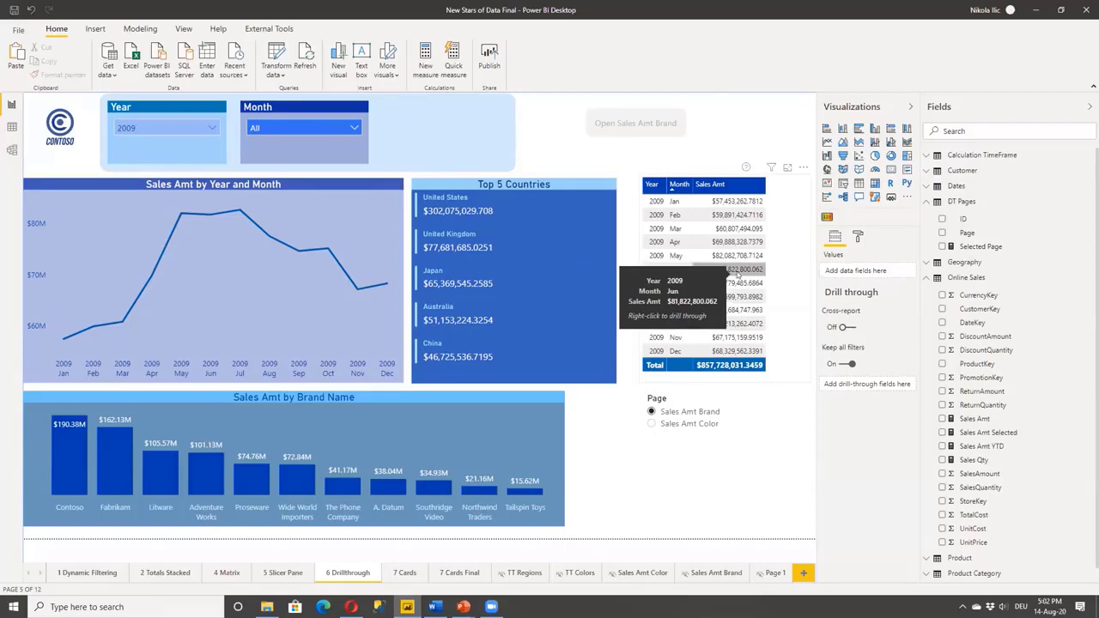
{"action": "left_click", "coordinate": [736, 273]}
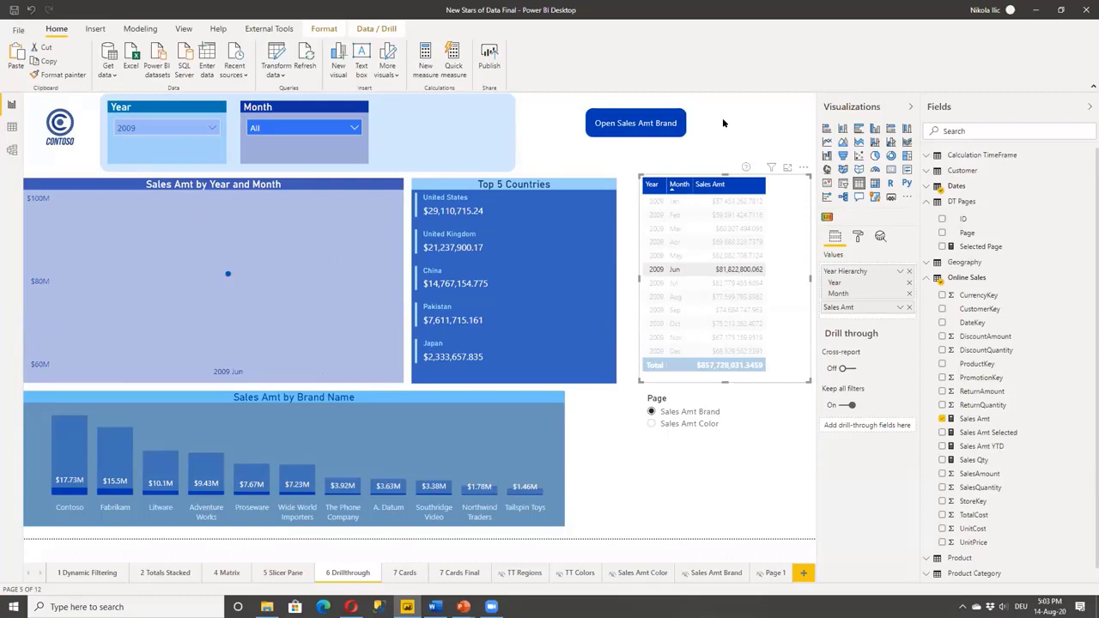
{"action": "left_click", "coordinate": [630, 117], "text": "ctrl"}
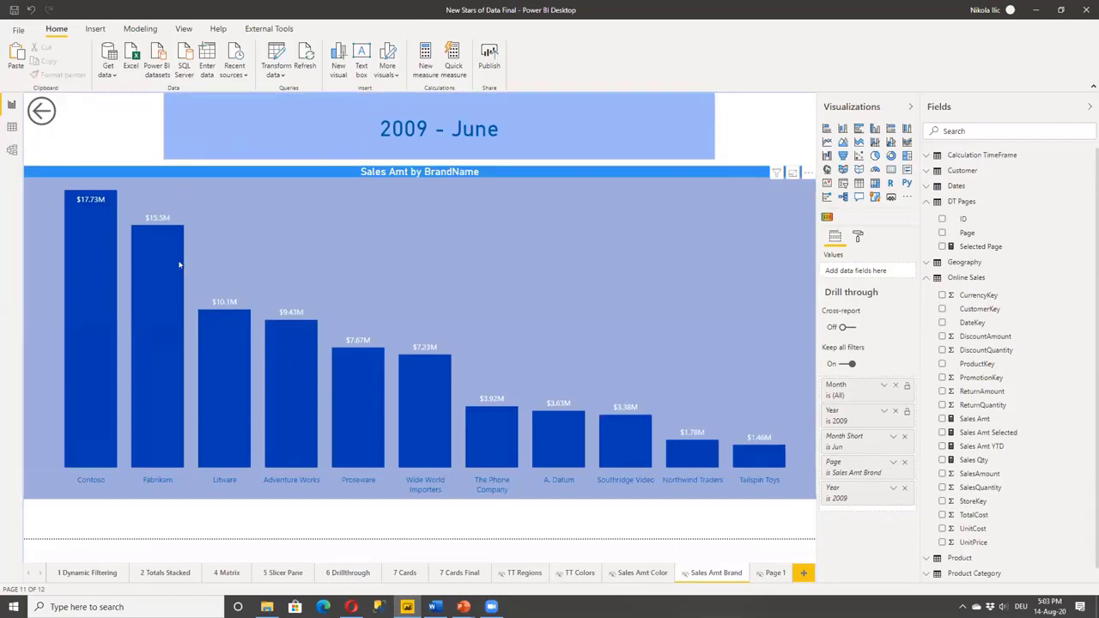
{"action": "left_click", "coordinate": [38, 110], "text": "ctrl"}
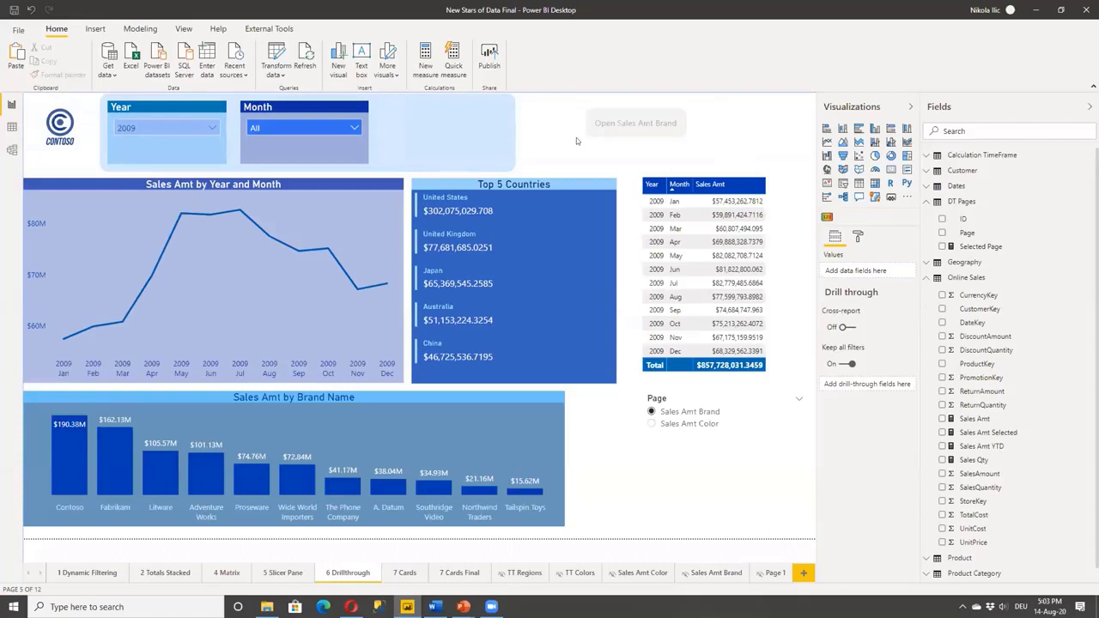
{"action": "left_click", "coordinate": [718, 324]}
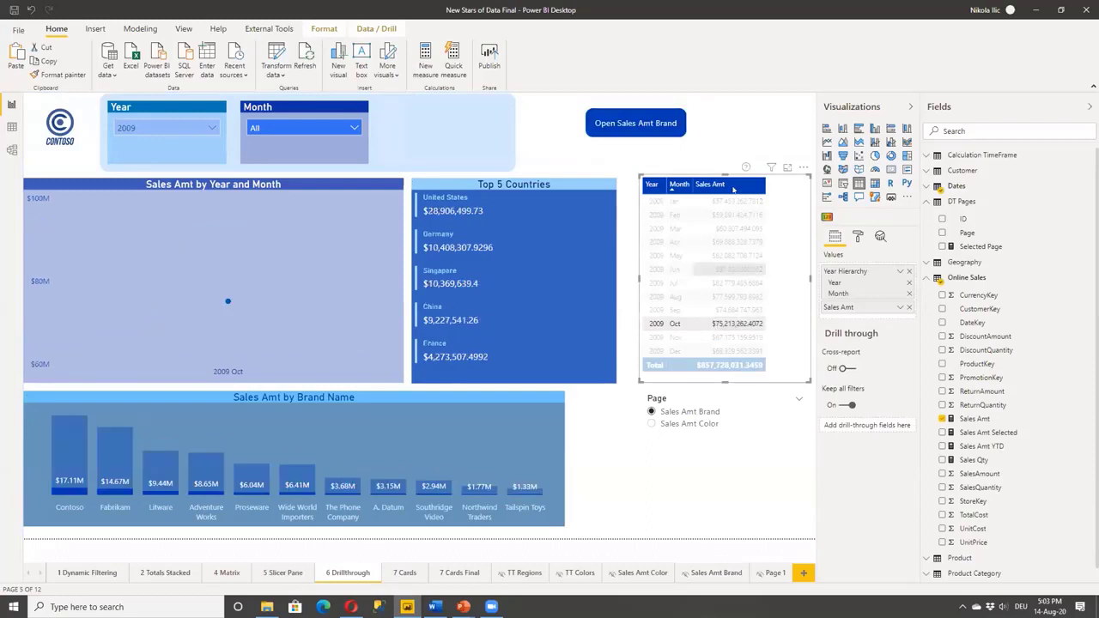
{"action": "left_click", "coordinate": [648, 120], "text": "ctrl"}
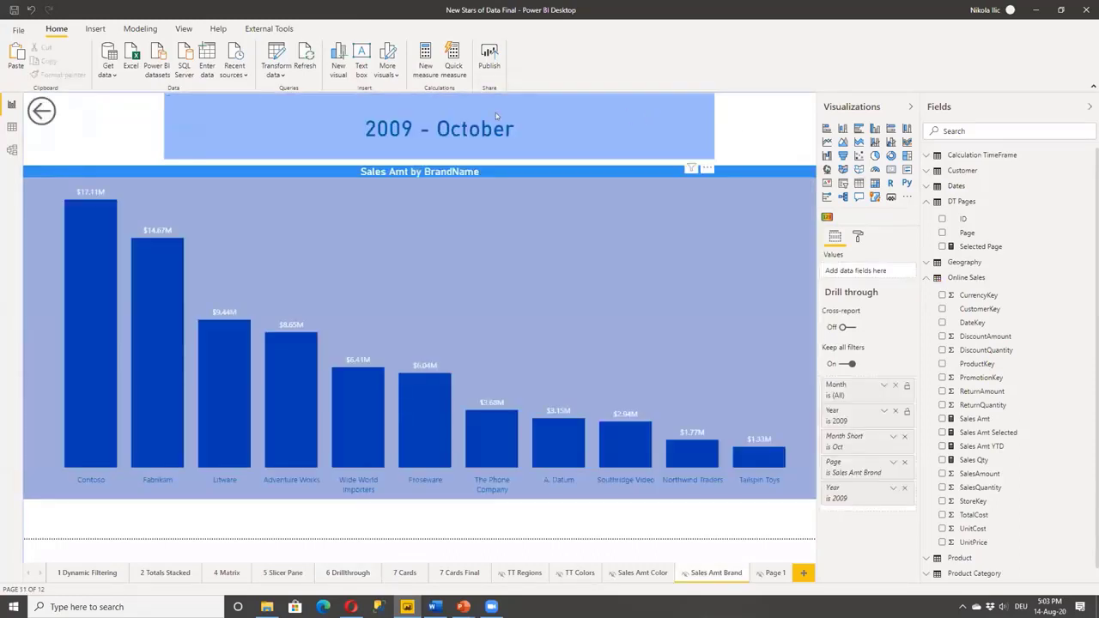
{"action": "left_click", "coordinate": [35, 112]}
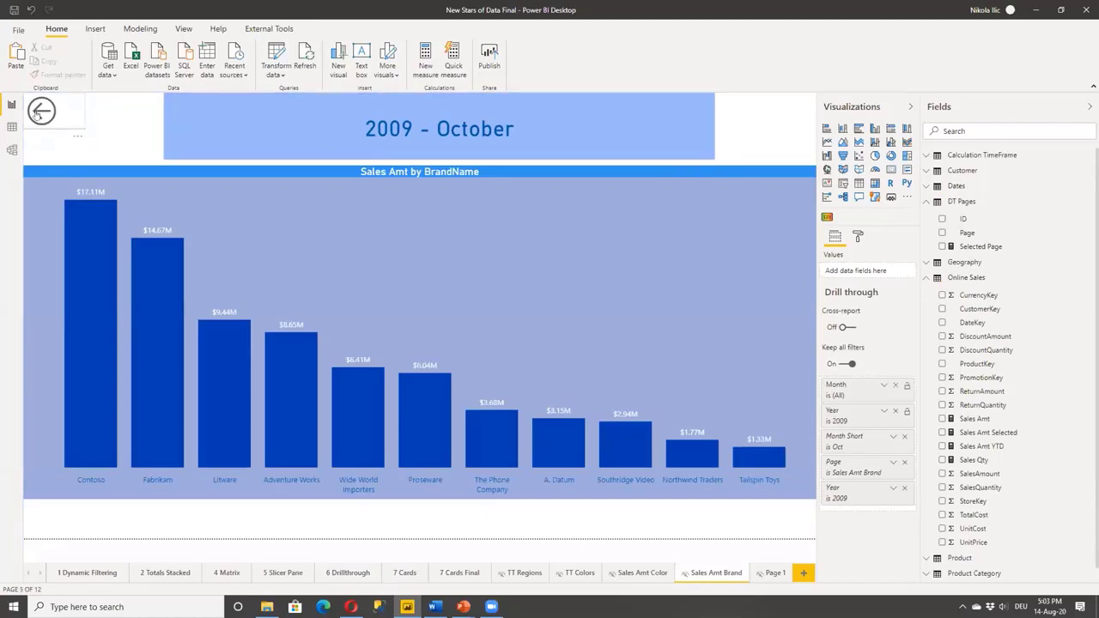
{"action": "left_click", "coordinate": [35, 113], "text": "ctrl"}
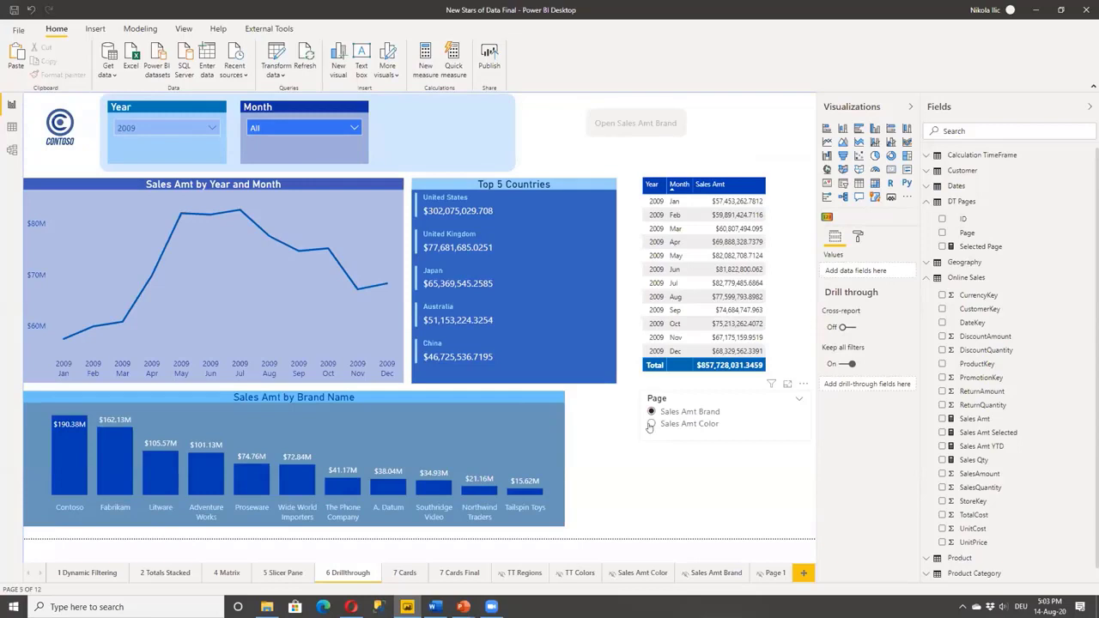
- Set the Page slicer to Sales Amt Color and test the button's drillthrough for Wide World Importers and Contoso, returning each time
{"action": "left_click", "coordinate": [650, 424]}
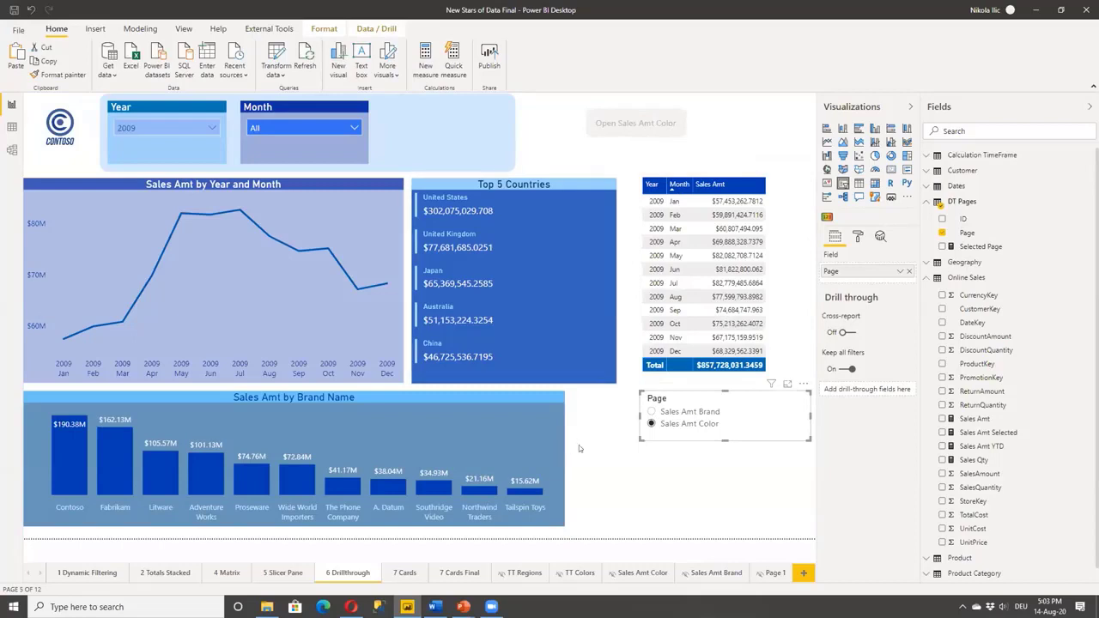
{"action": "left_click", "coordinate": [312, 399]}
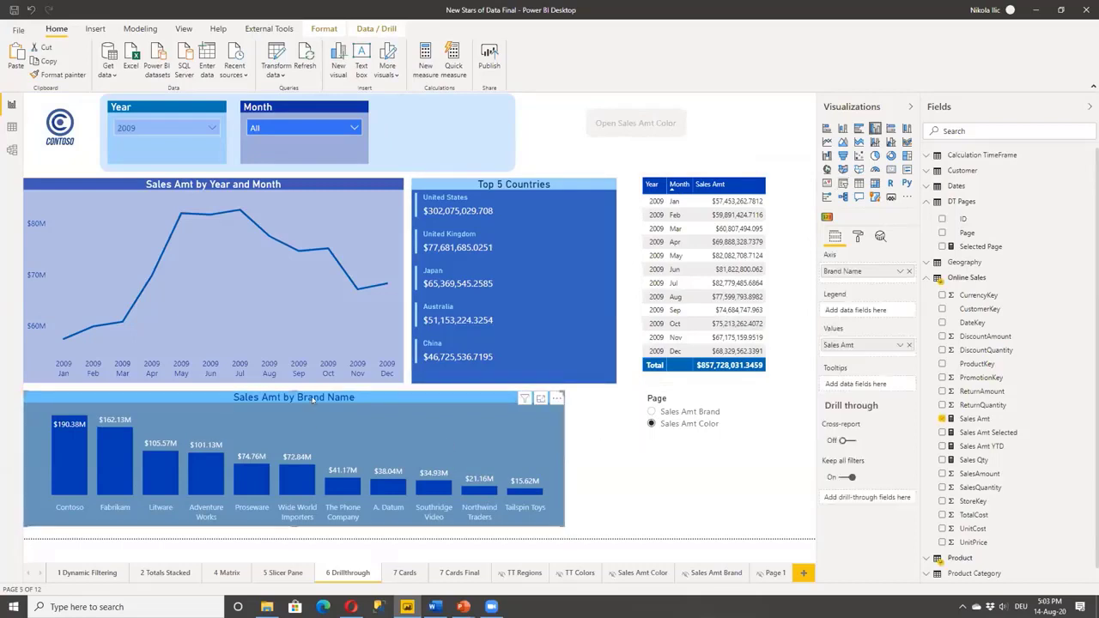
{"action": "left_click", "coordinate": [305, 479]}
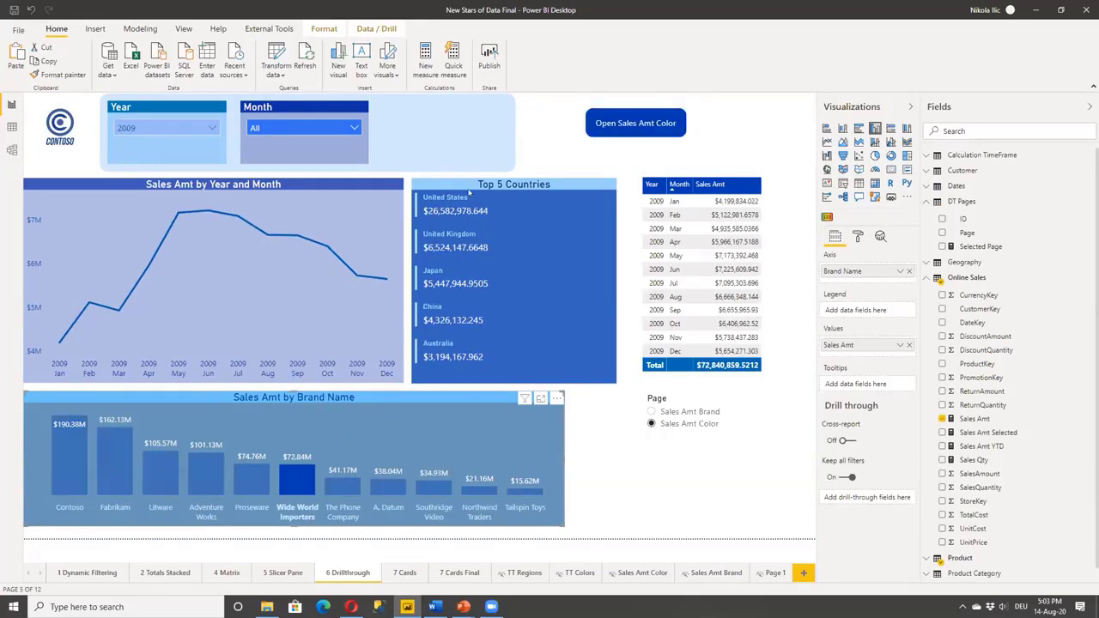
{"action": "left_click", "coordinate": [619, 114], "text": "ctrl"}
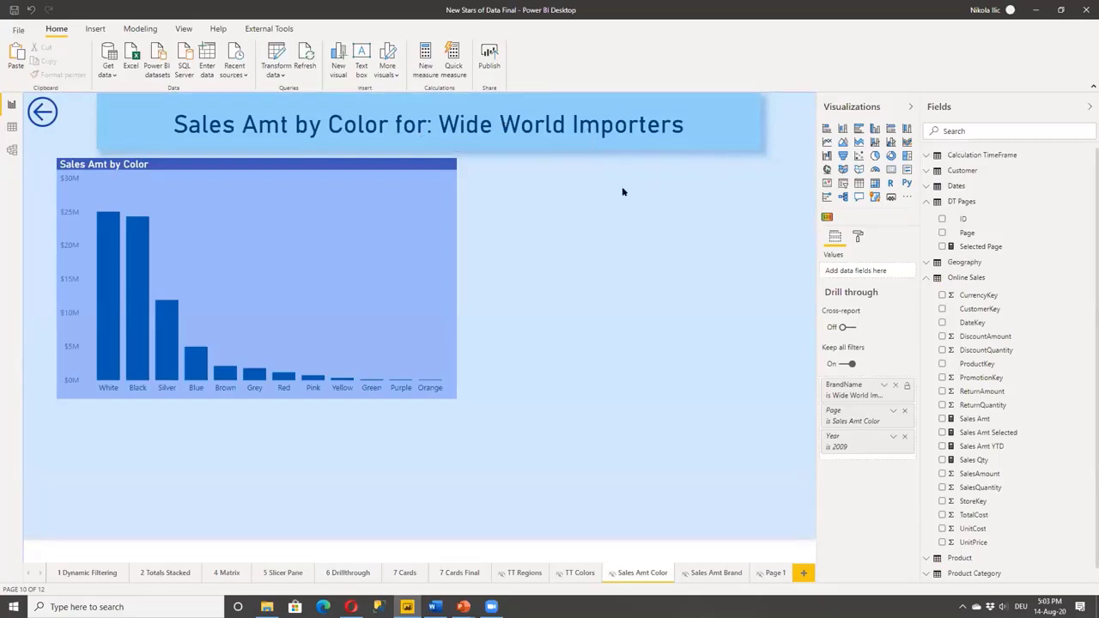
{"action": "left_click", "coordinate": [43, 111], "text": "ctrl"}
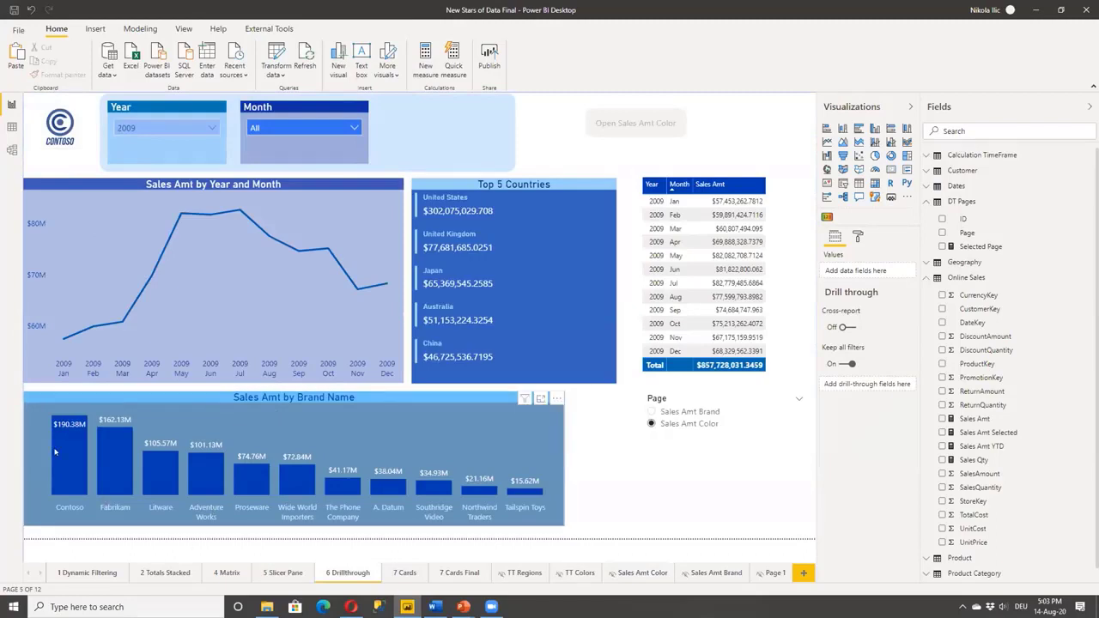
{"action": "left_click", "coordinate": [54, 444]}
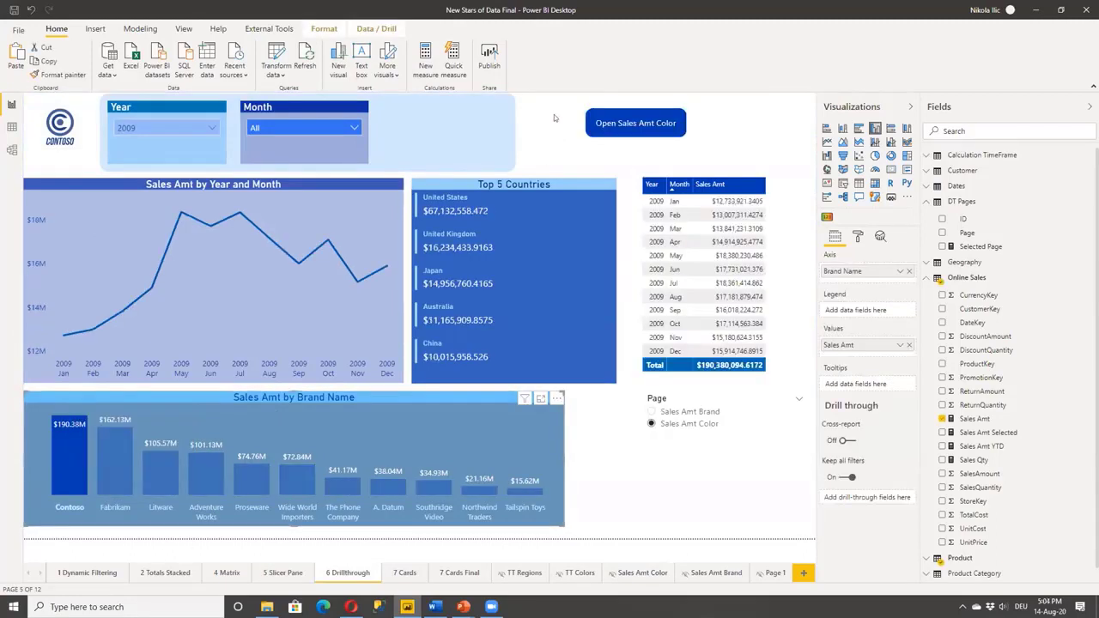
{"action": "left_click", "coordinate": [616, 116], "text": "ctrl"}
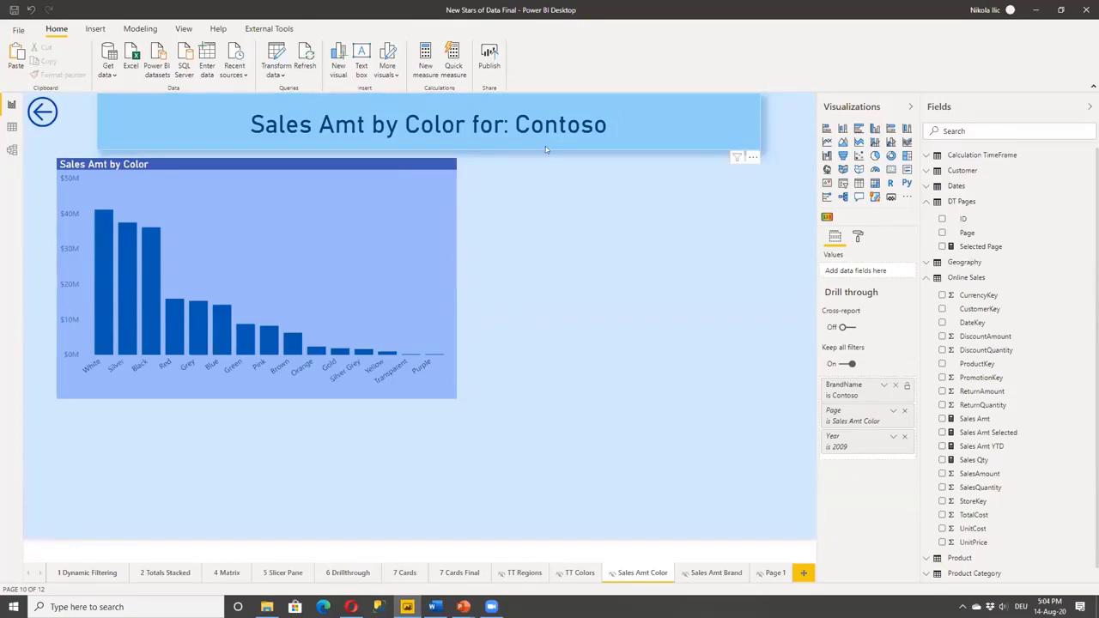
{"action": "left_click", "coordinate": [39, 112], "text": "ctrl"}
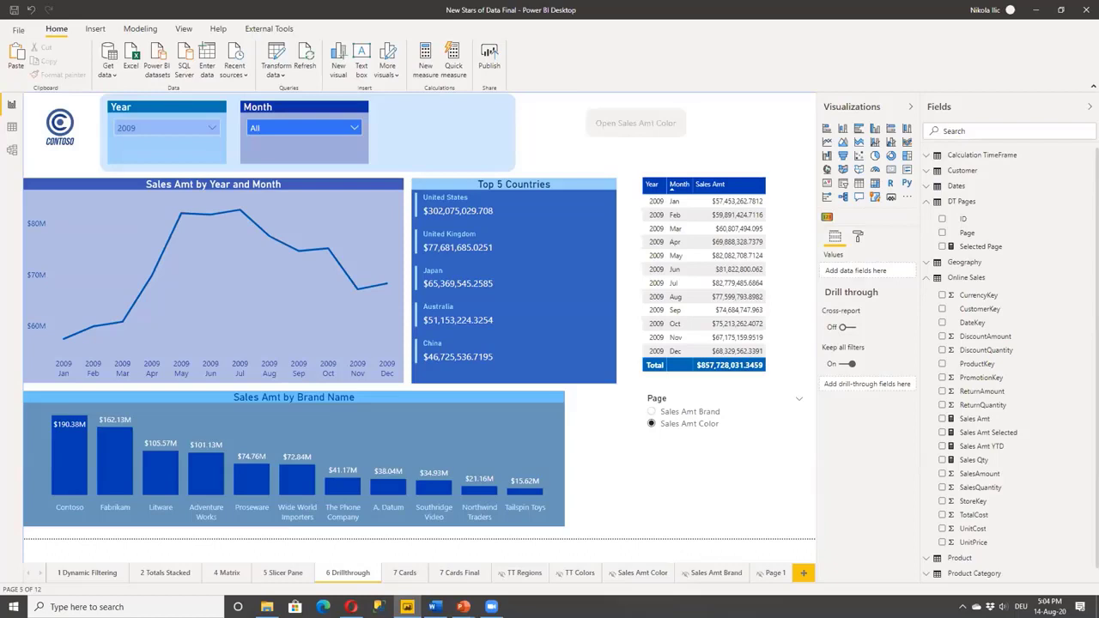
{"action": "mouse_move", "coordinate": [464, 606]}
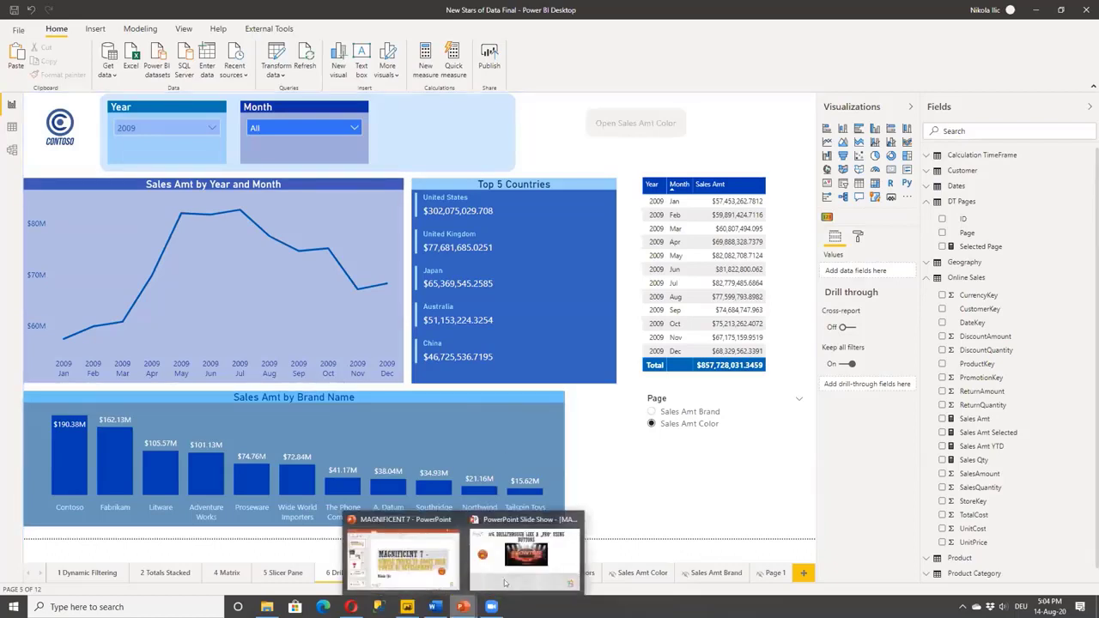
{"action": "left_click", "coordinate": [504, 583]}
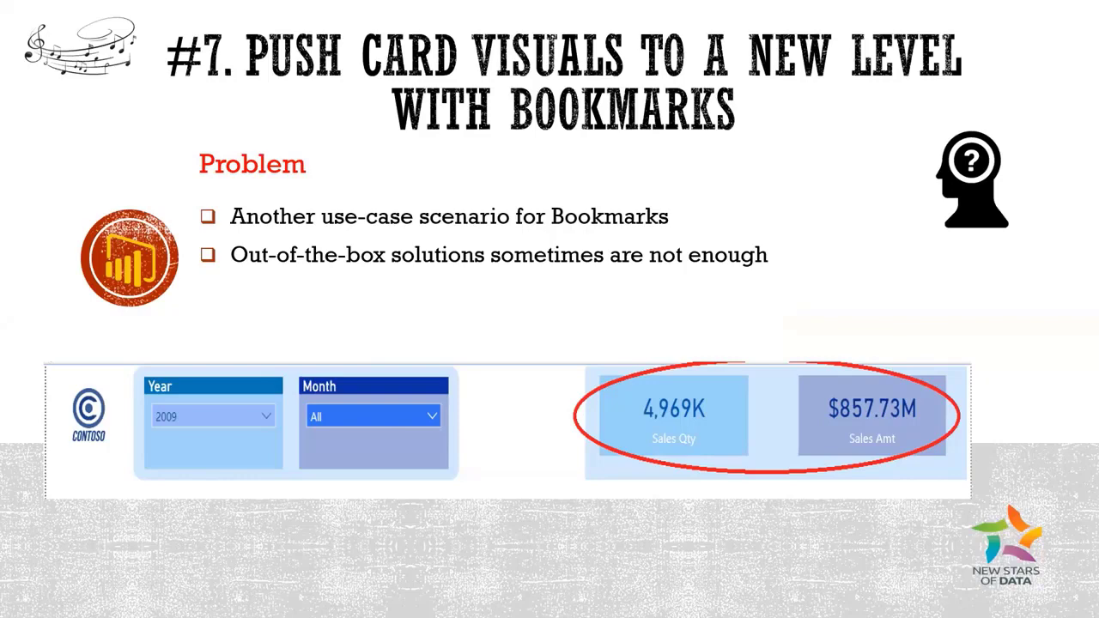
{"action": "left_click", "coordinate": [333, 314]}
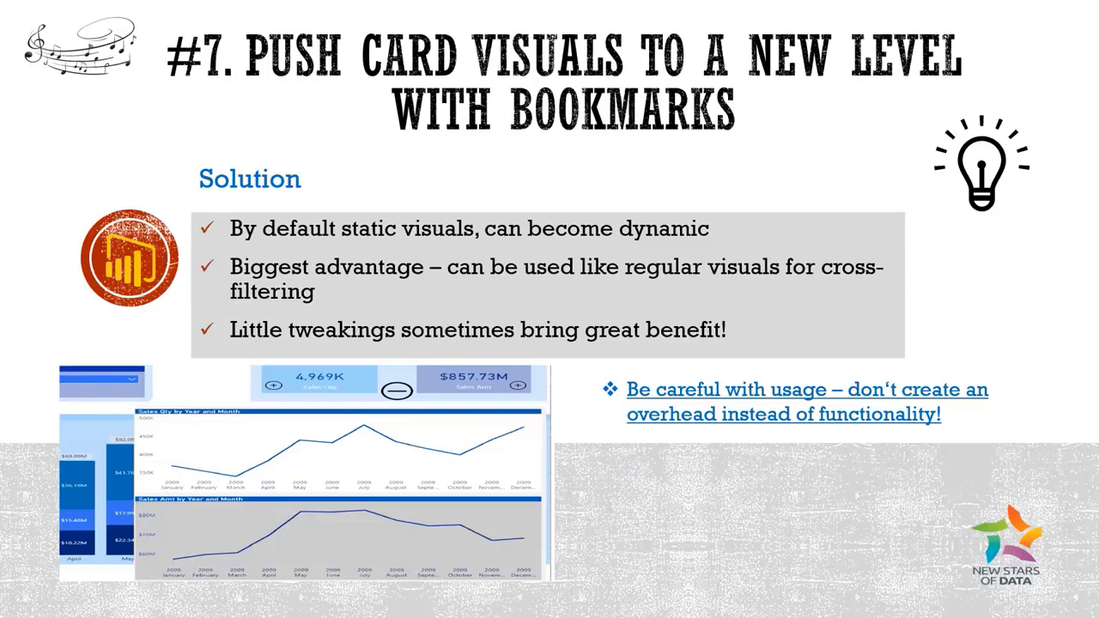
{"action": "left_click", "coordinate": [629, 442]}
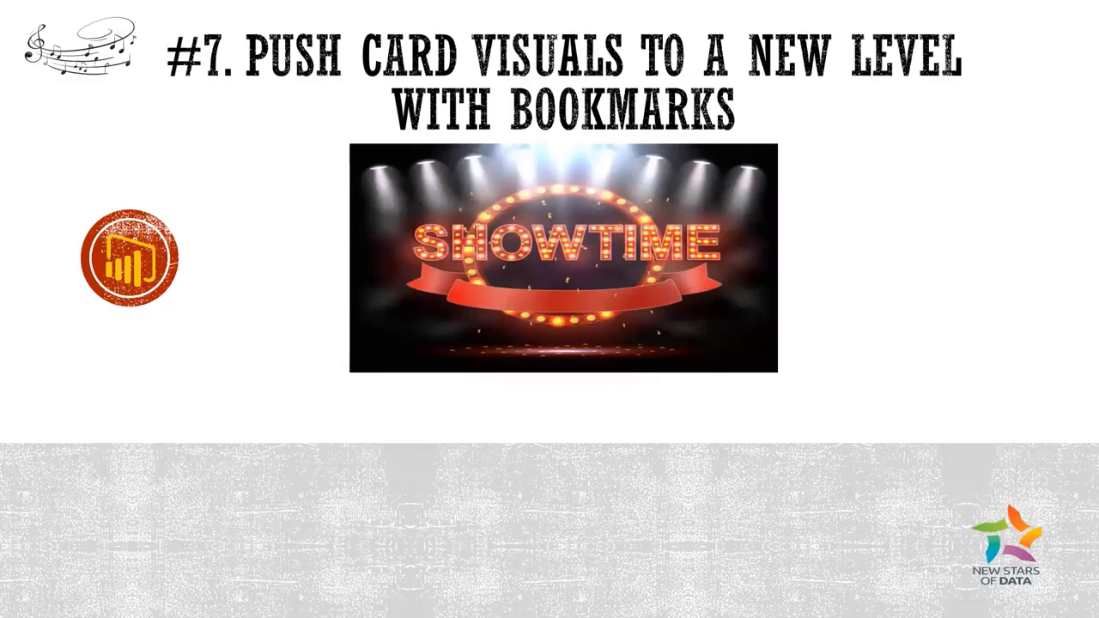
{"action": "key", "text": "alt+Tab"}
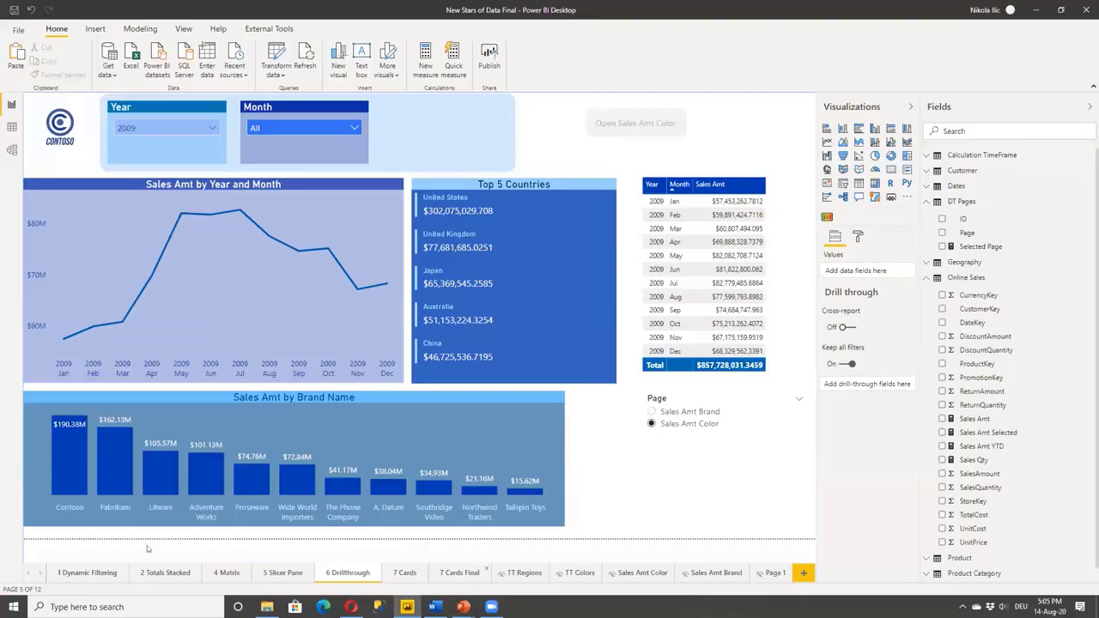
- Open the 7 Cards Final page, expand the Sales Qty card's trend chart, and collapse it again
{"action": "left_click", "coordinate": [459, 572]}
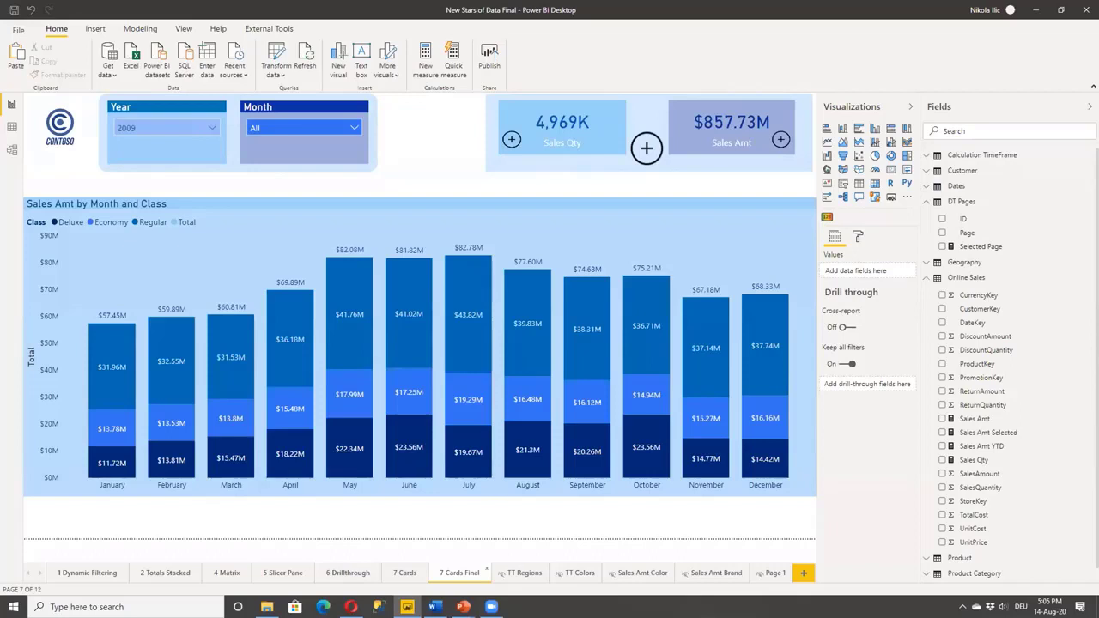
{"action": "left_click", "coordinate": [511, 138]}
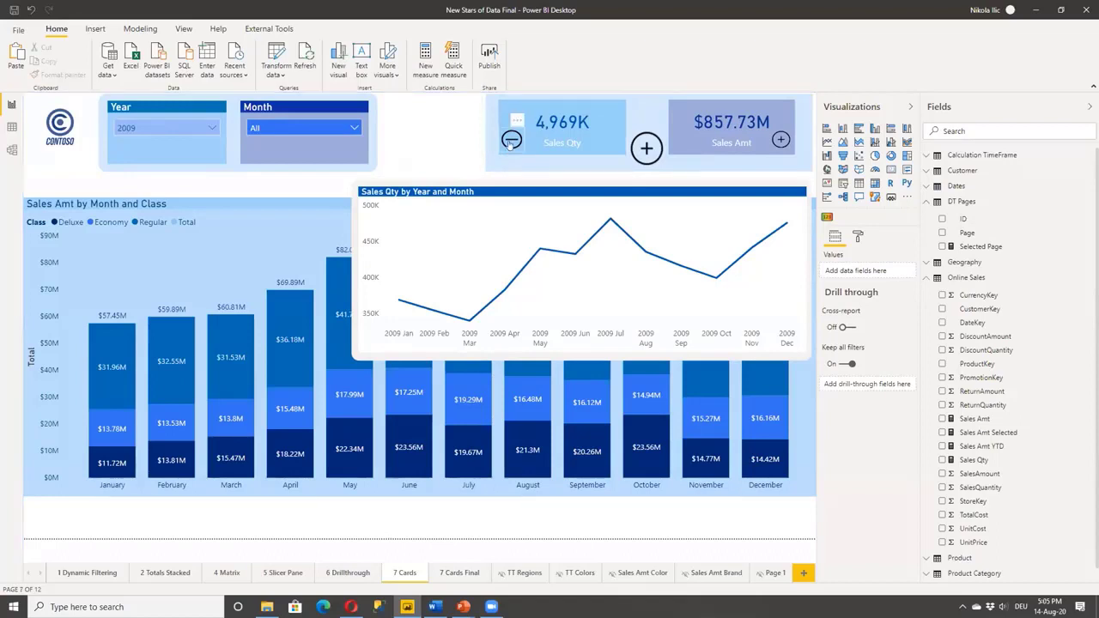
{"action": "key", "text": "ctrl+Page_Down"}
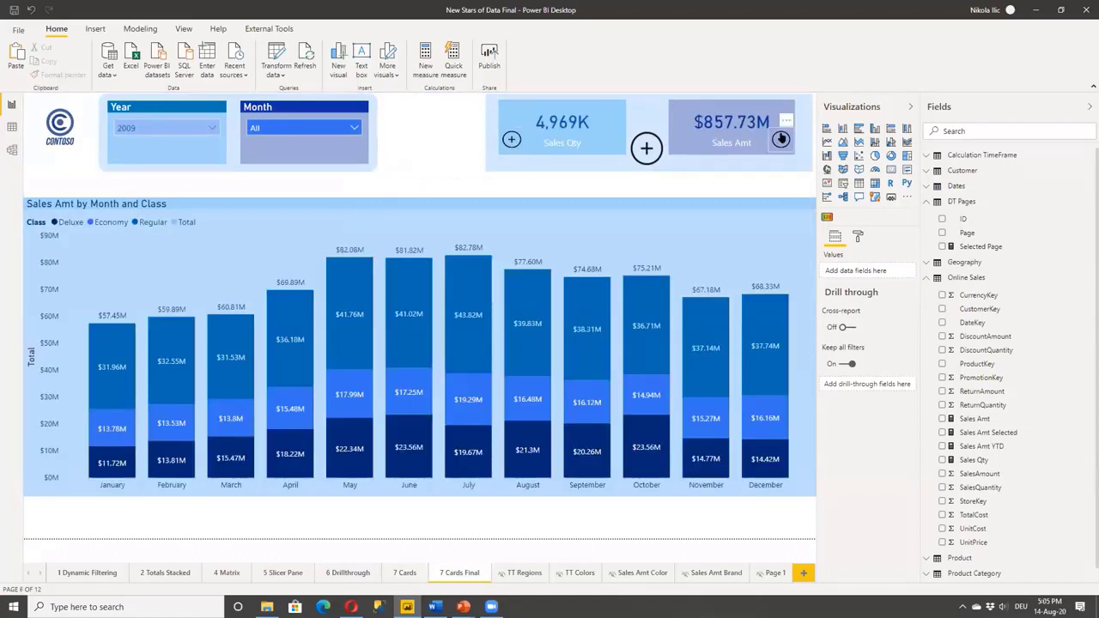
- Test expanding and collapsing the Sales Amt card's trend chart, and expand both cards' charts together before collapsing them
{"action": "key", "text": "ctrl+Page_Up"}
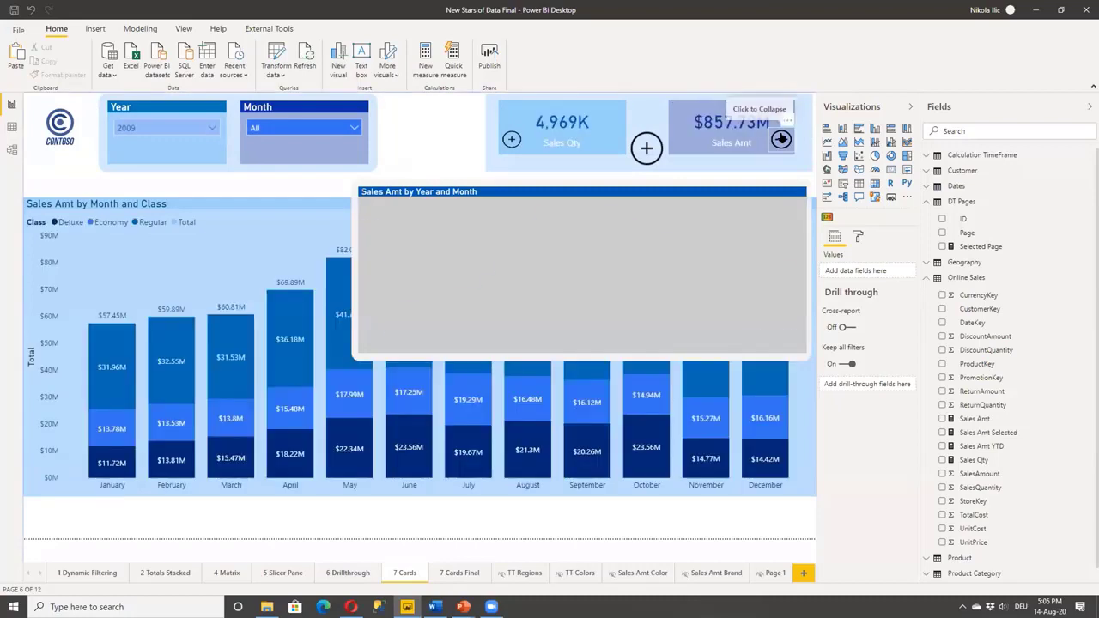
{"action": "key", "text": "ctrl+Page_Down"}
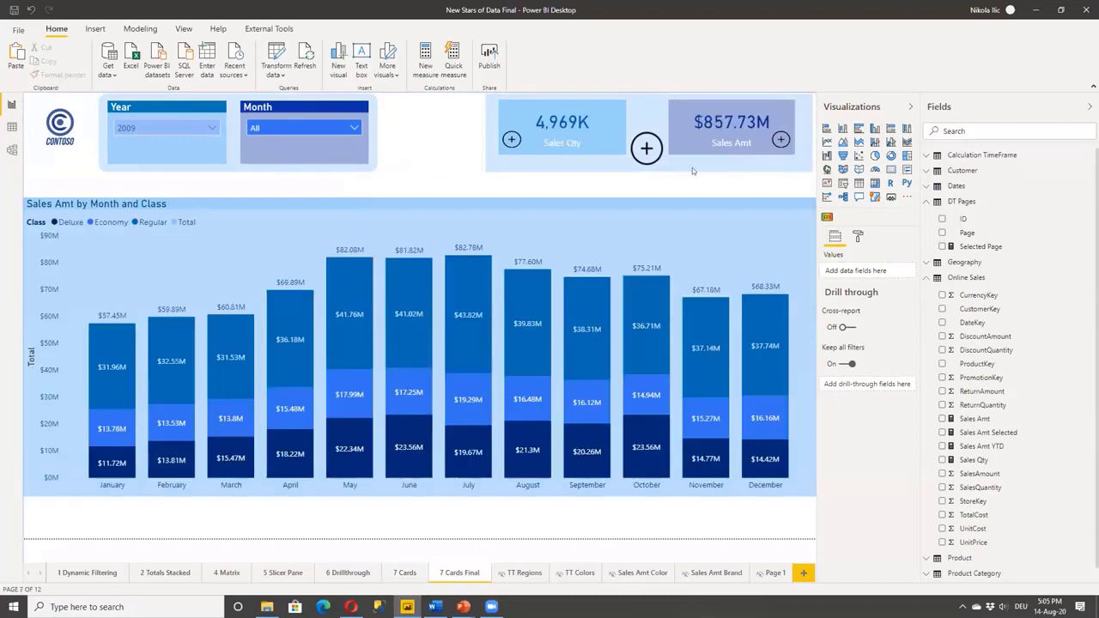
{"action": "key", "text": "ctrl+Page_Up"}
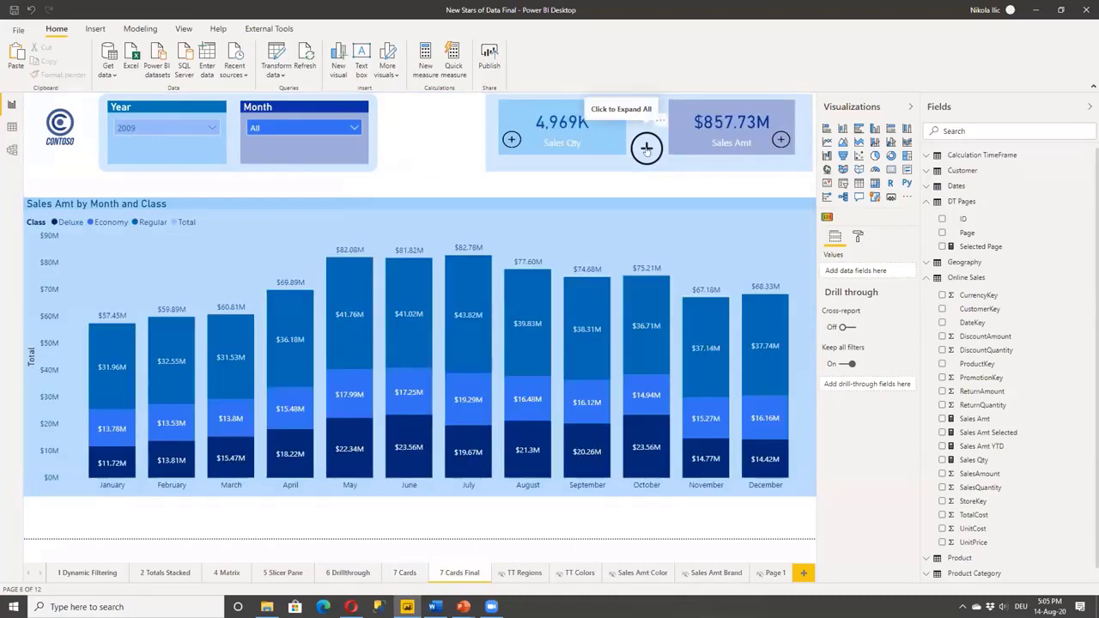
{"action": "left_click", "coordinate": [646, 148], "text": "ctrl"}
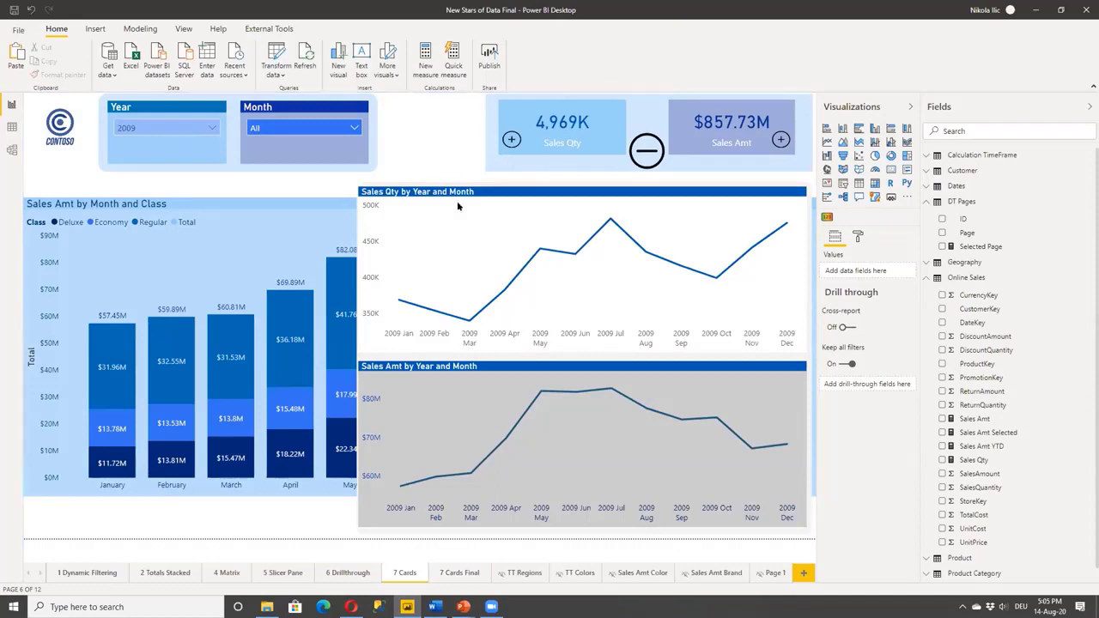
{"action": "left_click", "coordinate": [646, 149], "text": "ctrl"}
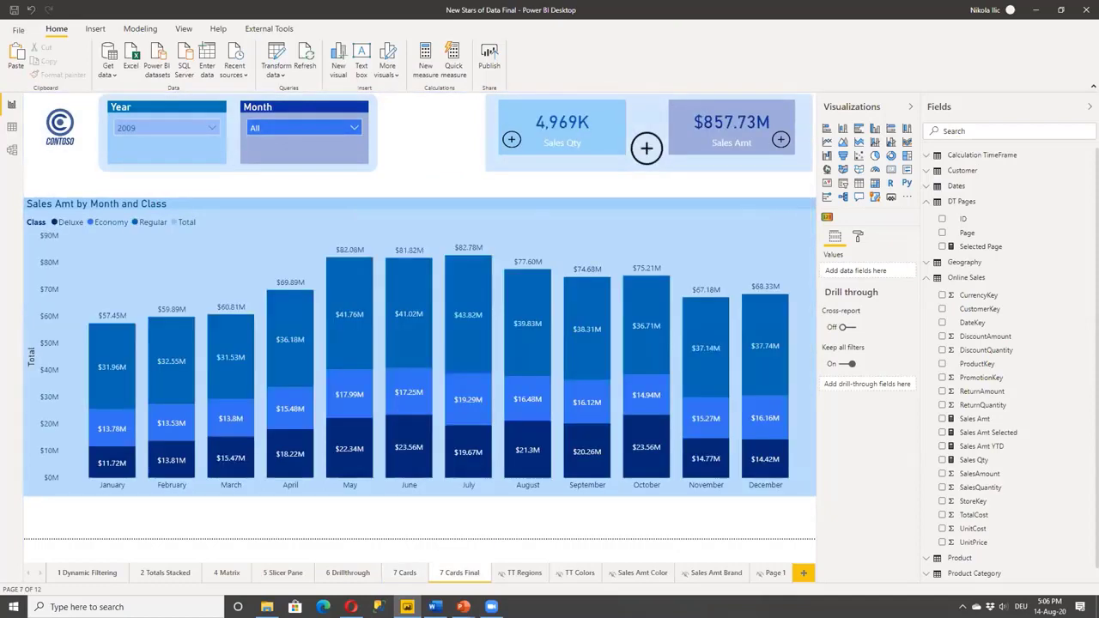
- Open the 7 Cards page with its bookmark and selection lists displayed, and show all hidden visuals and plus/minus buttons
{"action": "left_click", "coordinate": [407, 574]}
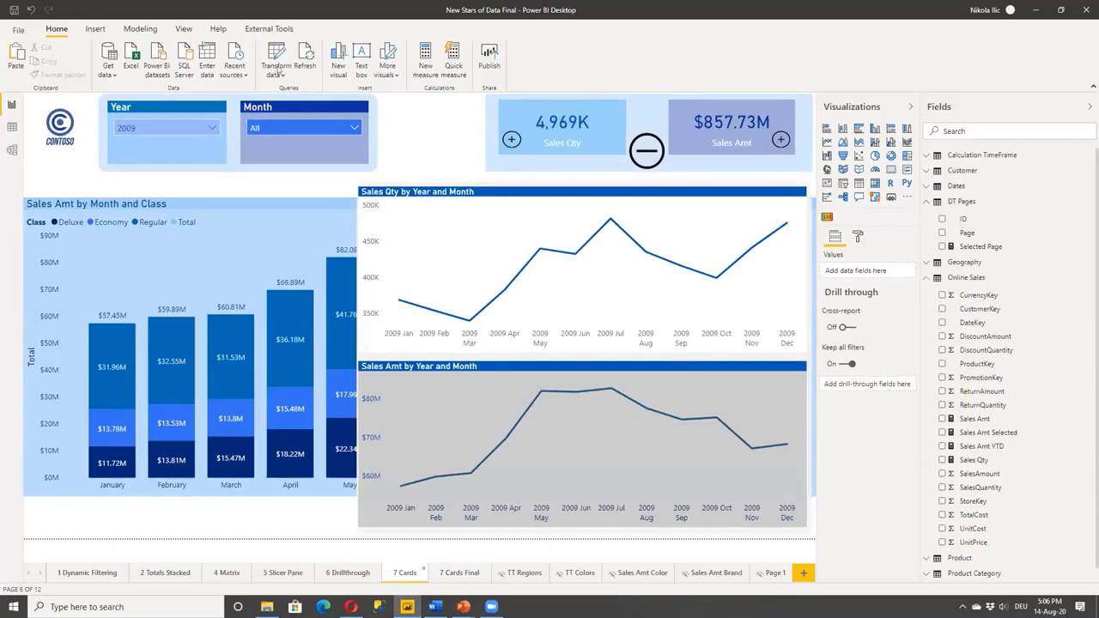
{"action": "left_click", "coordinate": [183, 28]}
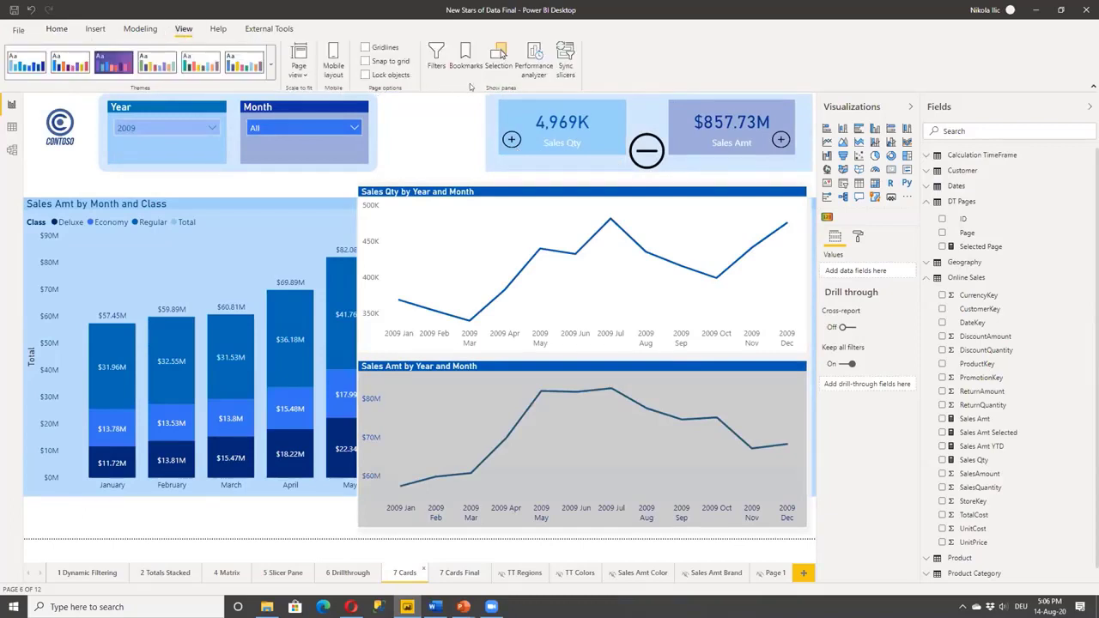
{"action": "left_click", "coordinate": [462, 57]}
{"action": "left_click", "coordinate": [497, 57]}
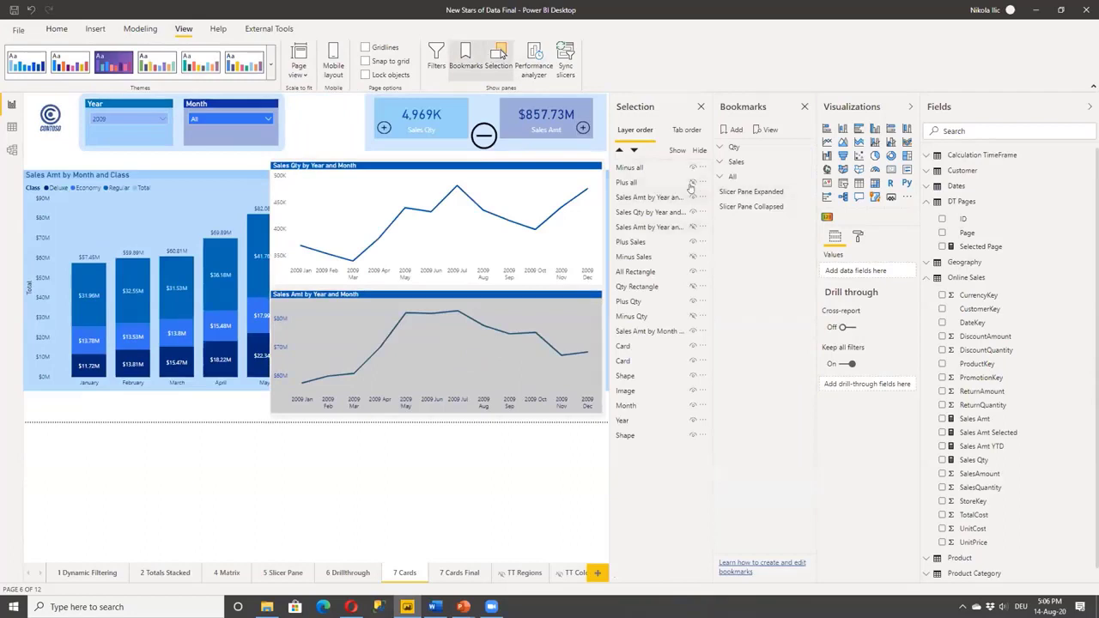
{"action": "left_click", "coordinate": [693, 182]}
{"action": "left_click", "coordinate": [693, 316]}
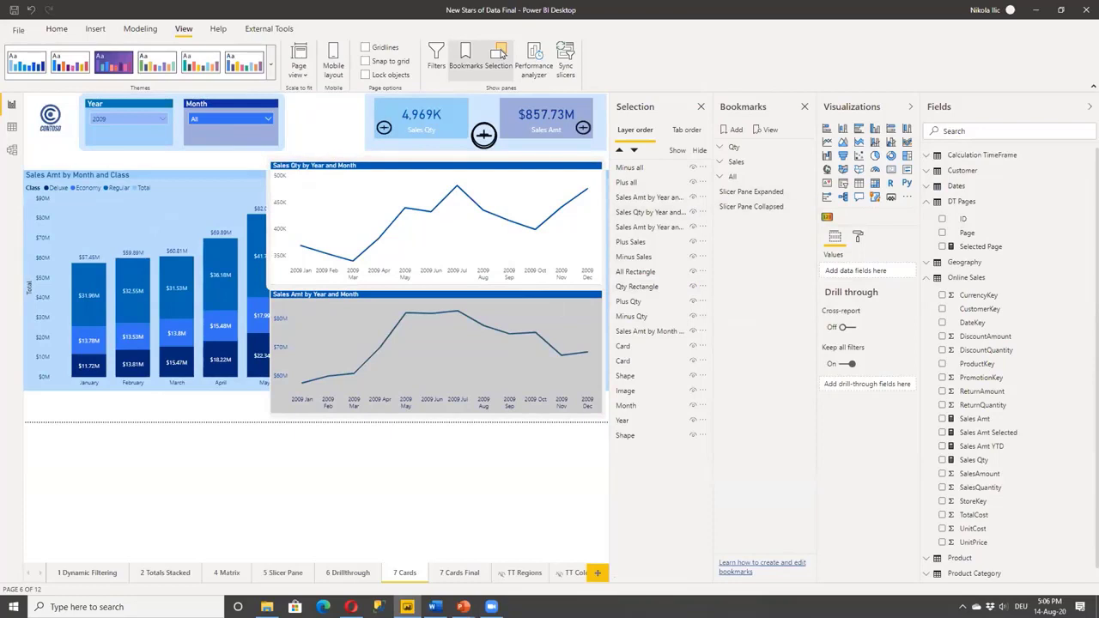
- Expand the Qty, Sales and All bookmark groups to view the bookmarks inside them
{"action": "left_click", "coordinate": [720, 147]}
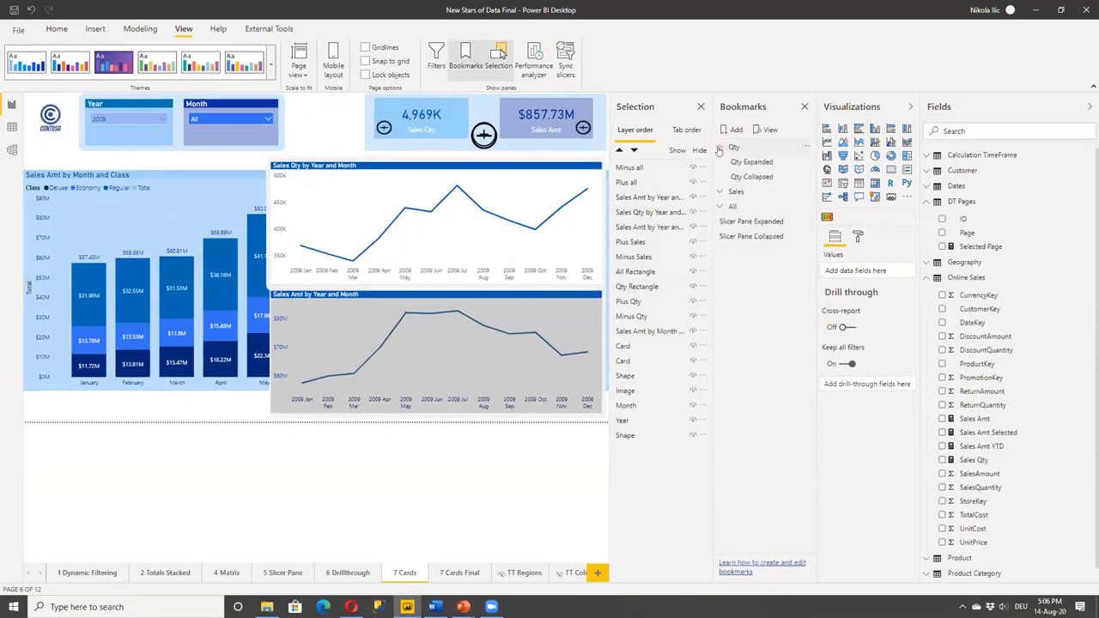
{"action": "left_click", "coordinate": [719, 192]}
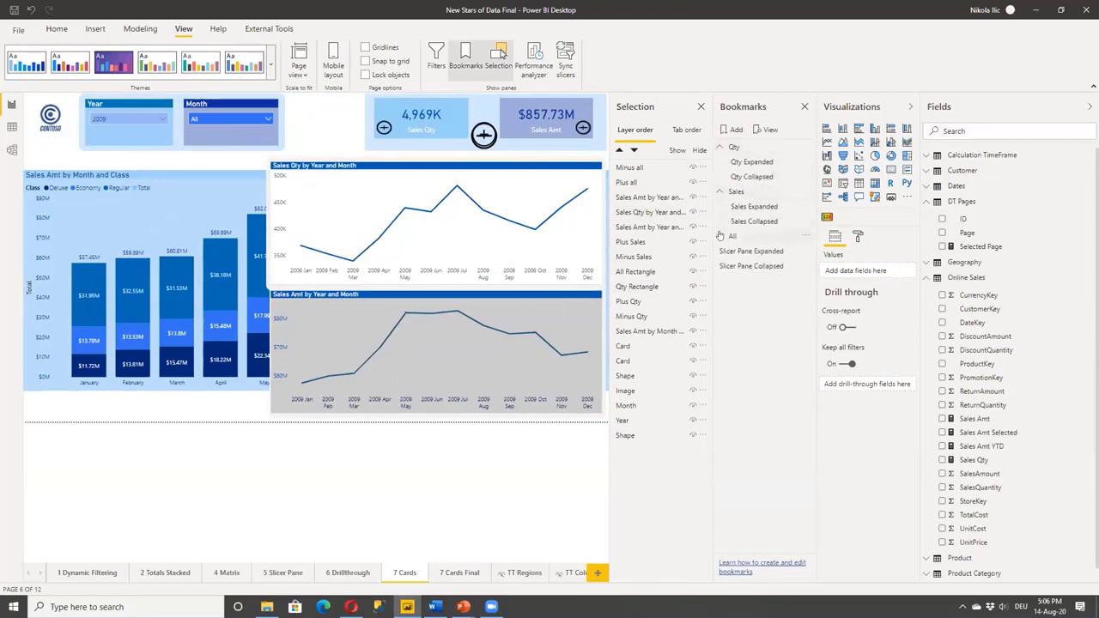
{"action": "left_click", "coordinate": [720, 236]}
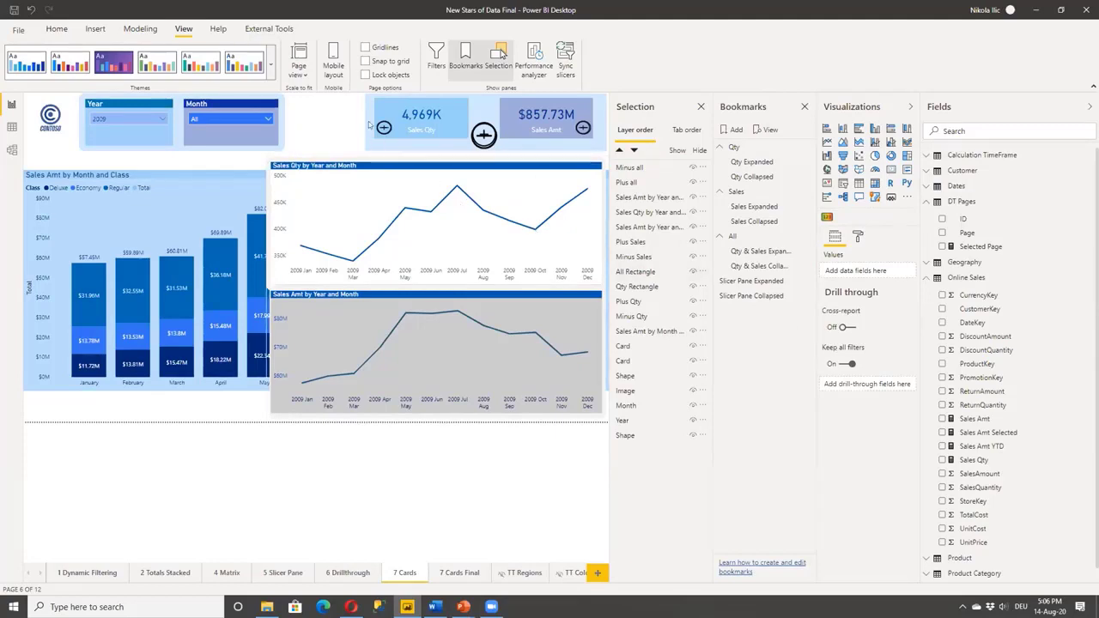
- Leave only the Sales Qty trend chart with the Minus Qty, Plus Sales and Plus all buttons showing, and update the Qty Expanded bookmark
{"action": "left_click", "coordinate": [692, 182]}
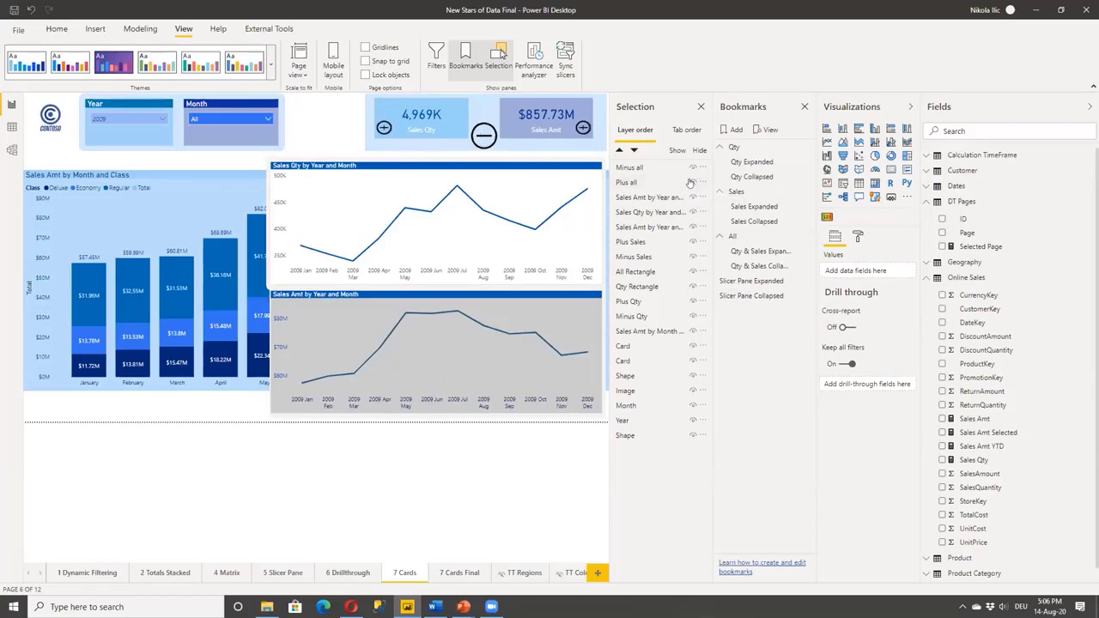
{"action": "left_click", "coordinate": [693, 167]}
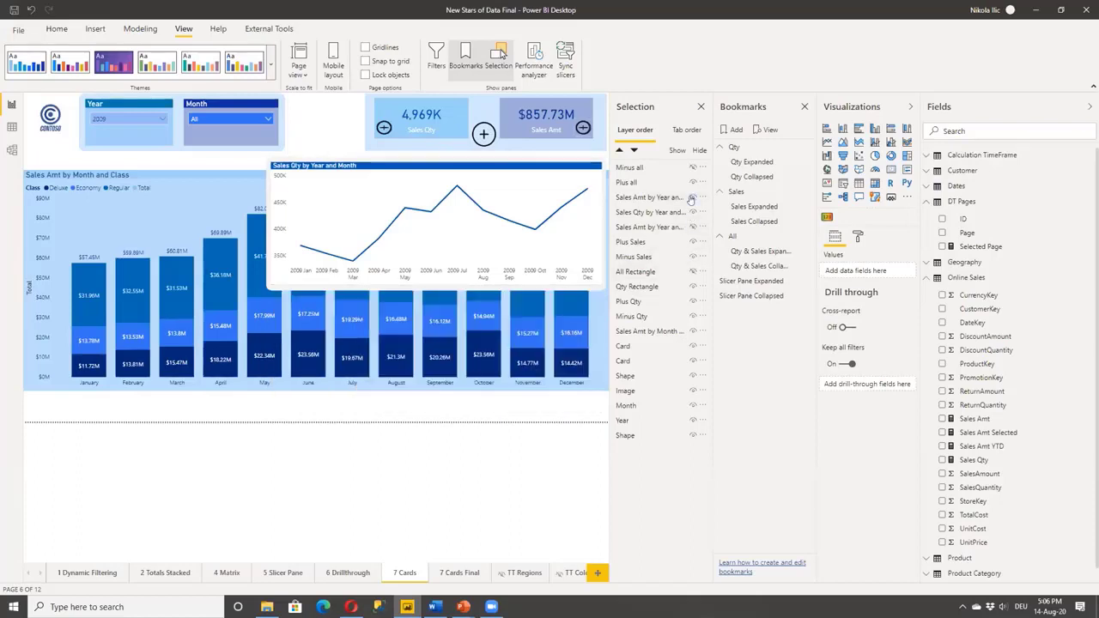
{"action": "left_click", "coordinate": [692, 198]}
{"action": "left_click", "coordinate": [692, 242]}
{"action": "left_click", "coordinate": [692, 256]}
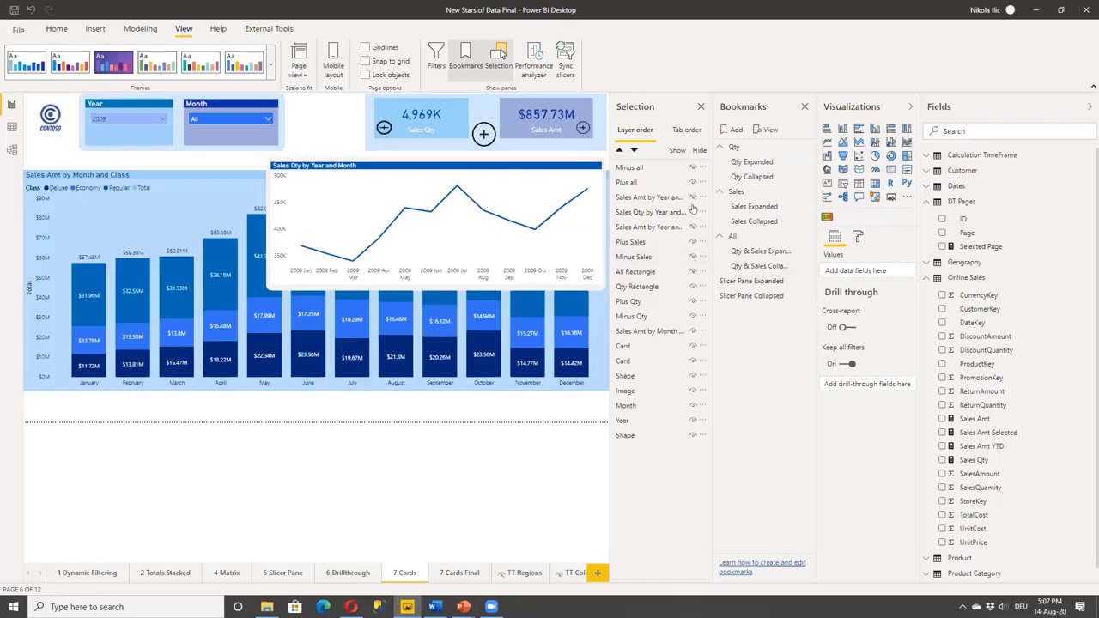
{"action": "left_click", "coordinate": [691, 301]}
{"action": "left_click", "coordinate": [805, 163]}
{"action": "left_click", "coordinate": [817, 169]}
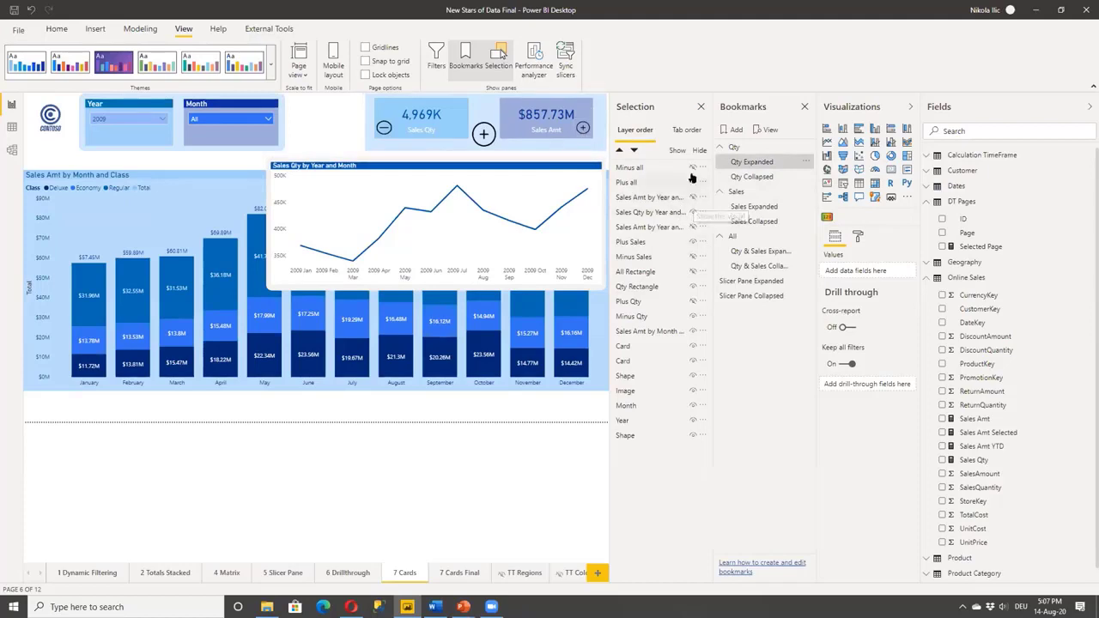
- Show the upper Sales Amt trend chart with Minus Sales and Plus Qty, hide the Sales Qty chart, and update the Sales Expanded bookmark
{"action": "left_click", "coordinate": [692, 256]}
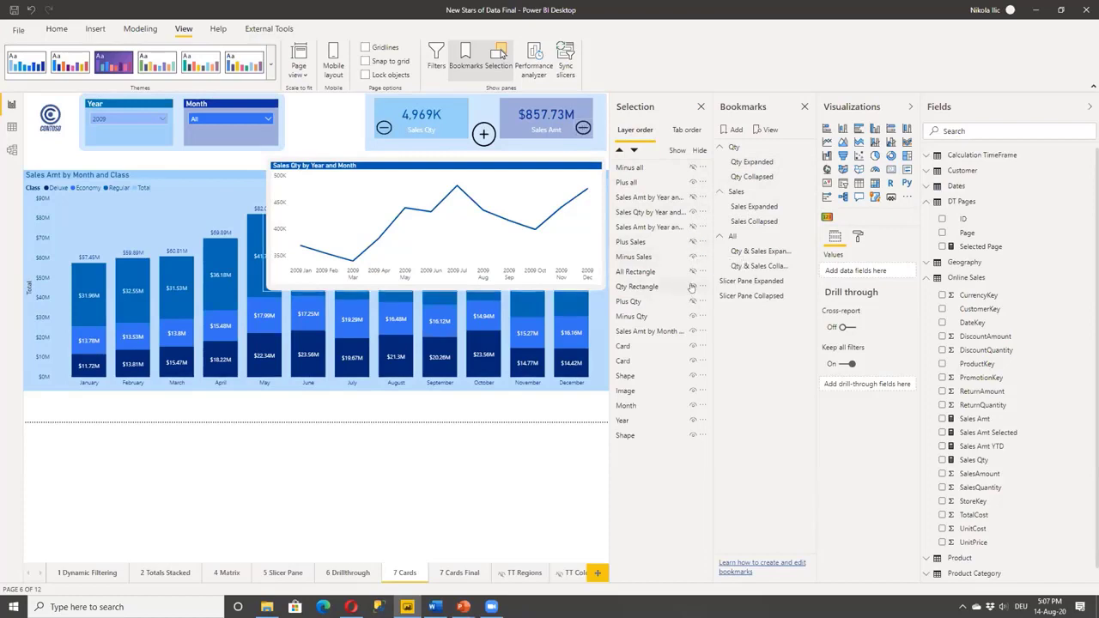
{"action": "left_click", "coordinate": [692, 317]}
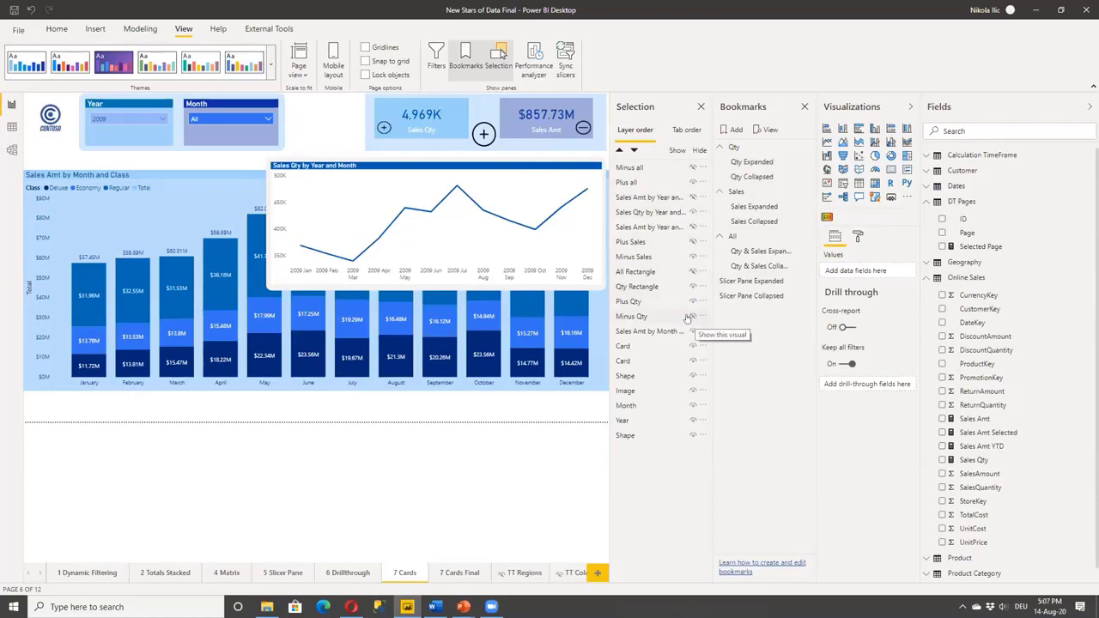
{"action": "left_click", "coordinate": [692, 198]}
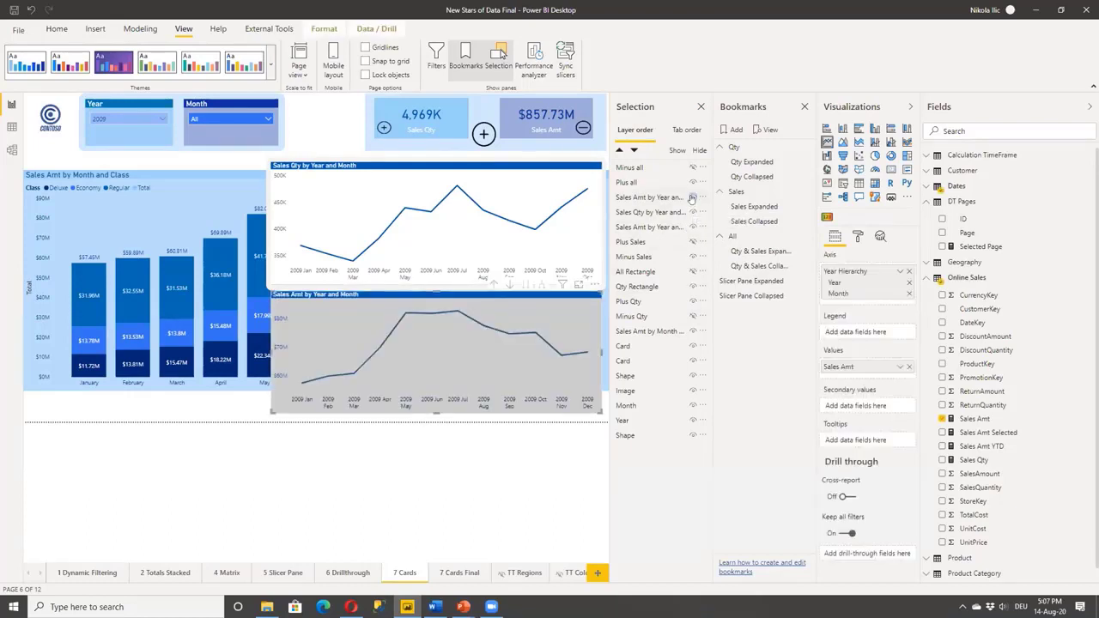
{"action": "left_click", "coordinate": [691, 212]}
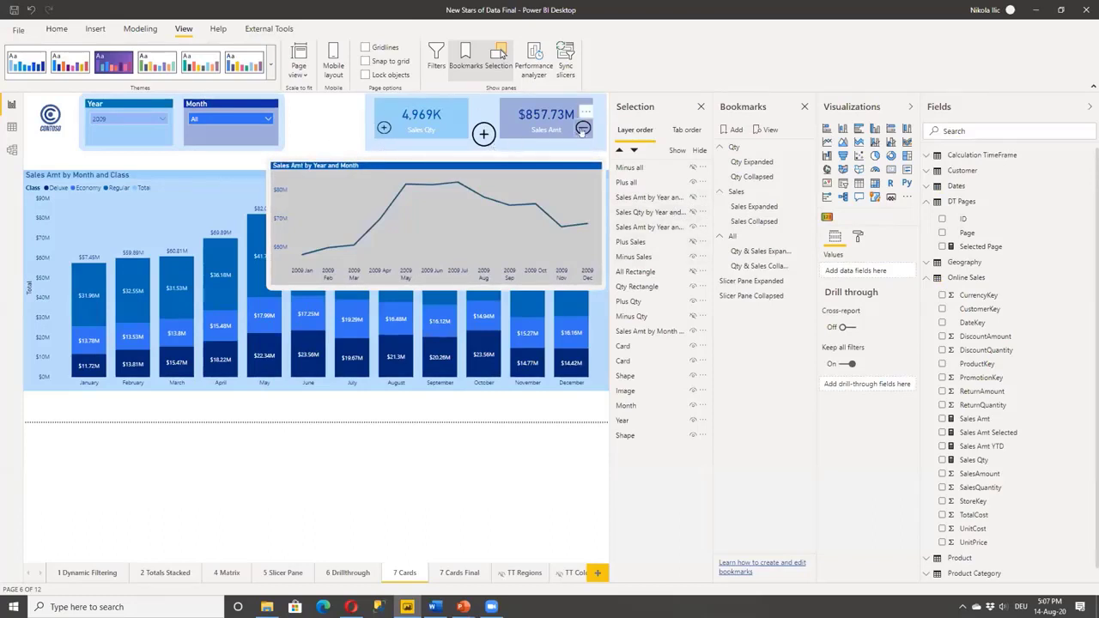
{"action": "left_click", "coordinate": [804, 207]}
{"action": "left_click", "coordinate": [822, 214]}
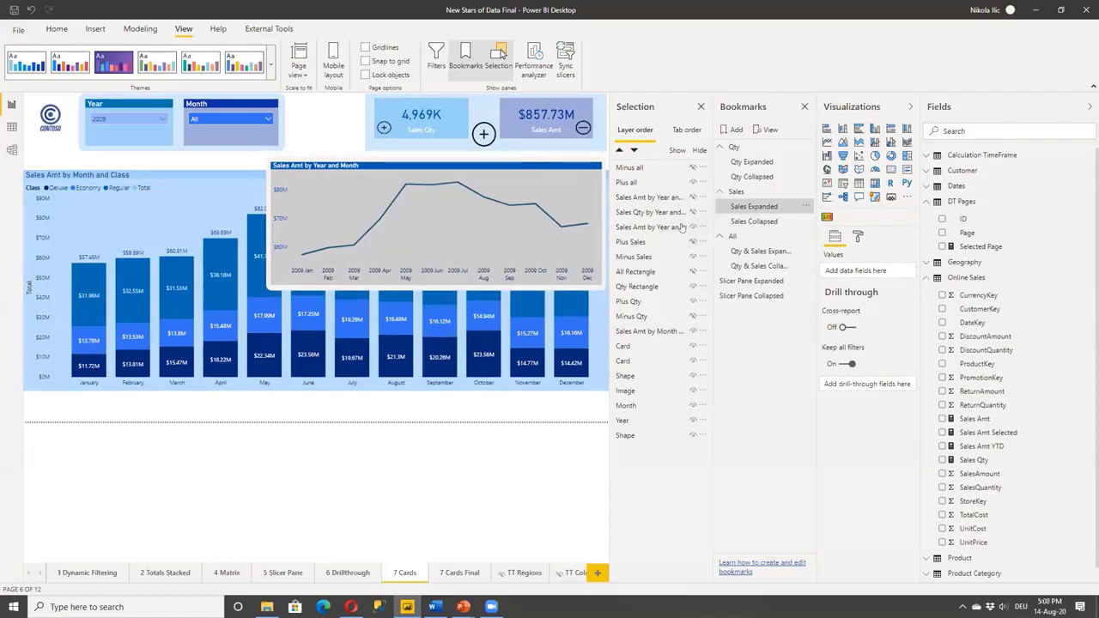
- Show both trend charts with Minus all, Plus Qty and Plus Sales, then update and apply the Qty & Sales Expanded bookmark
{"action": "left_click", "coordinate": [692, 182]}
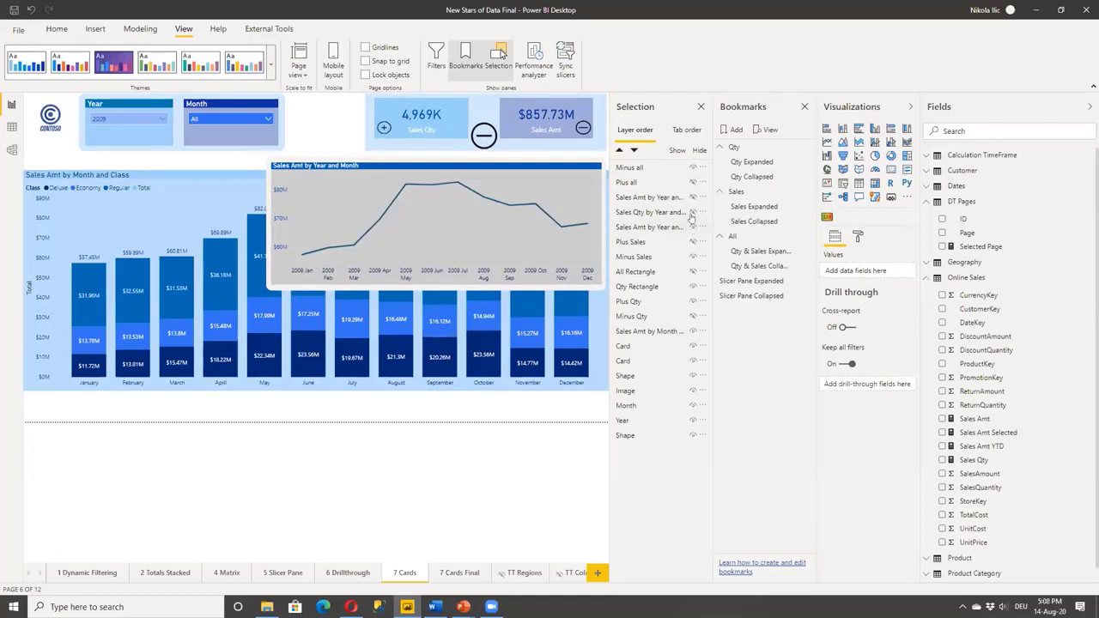
{"action": "left_click", "coordinate": [692, 214]}
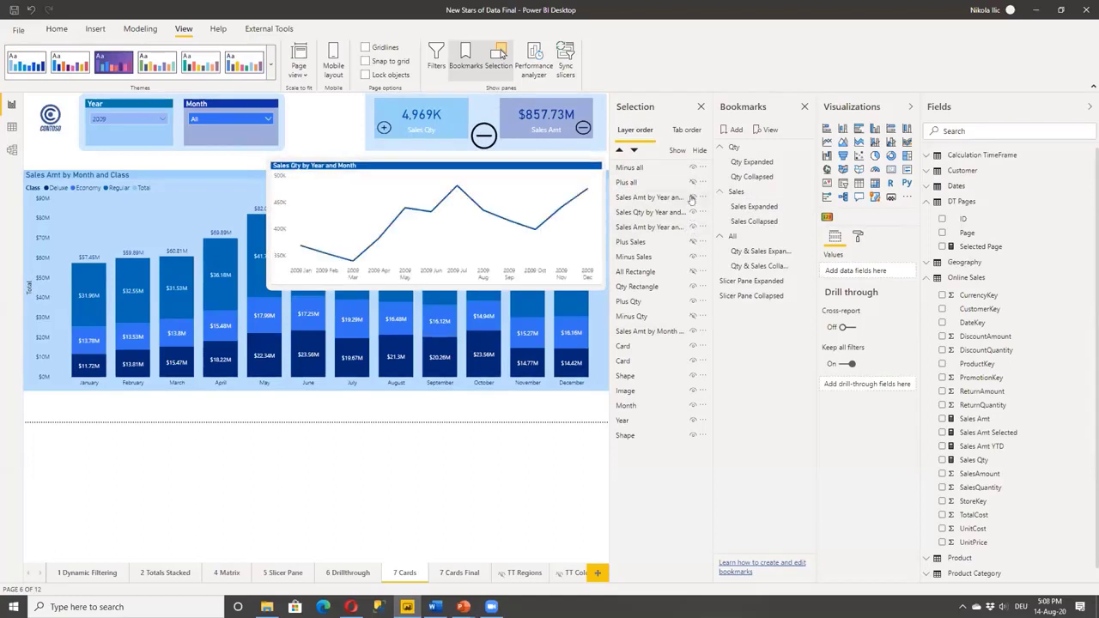
{"action": "left_click", "coordinate": [692, 198]}
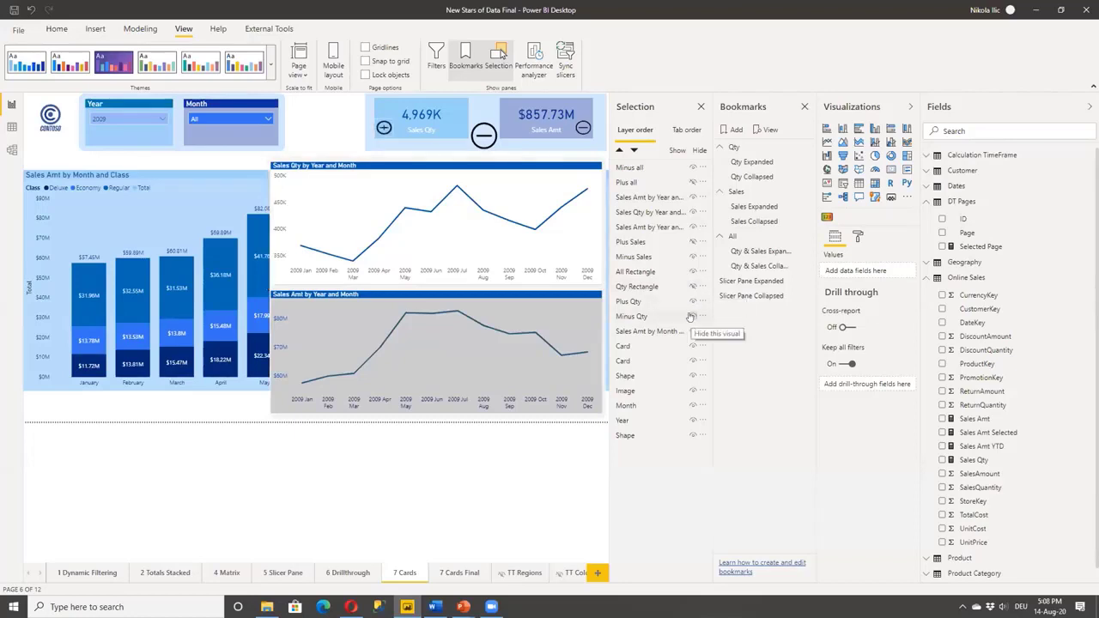
{"action": "left_click", "coordinate": [689, 244]}
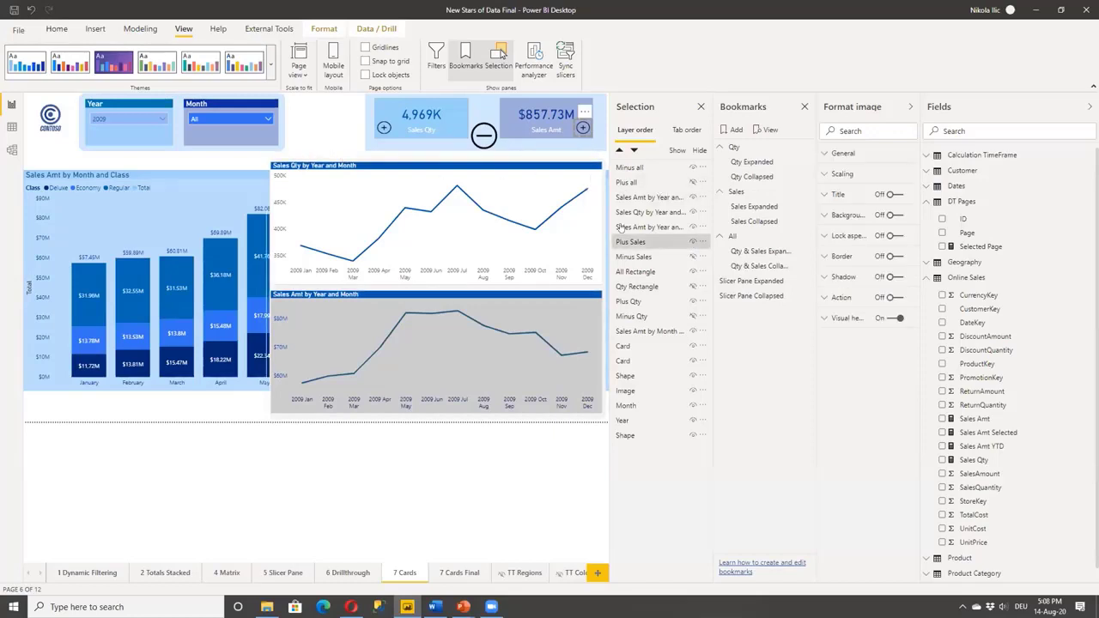
{"action": "left_click", "coordinate": [315, 115]}
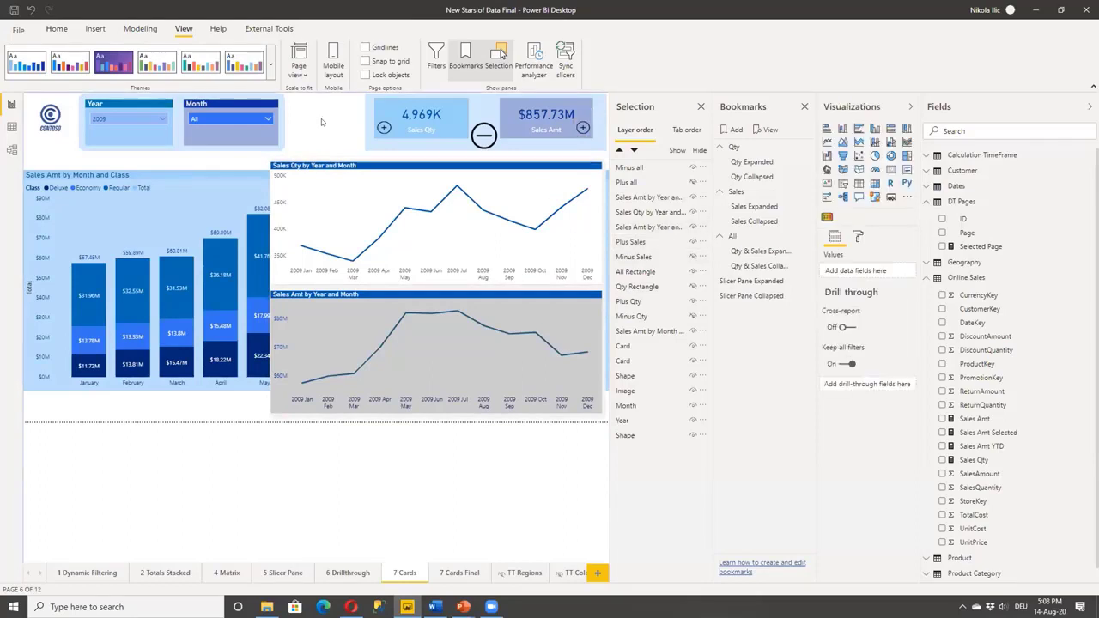
{"action": "left_click", "coordinate": [805, 252]}
{"action": "left_click", "coordinate": [836, 256]}
{"action": "left_click", "coordinate": [759, 252]}
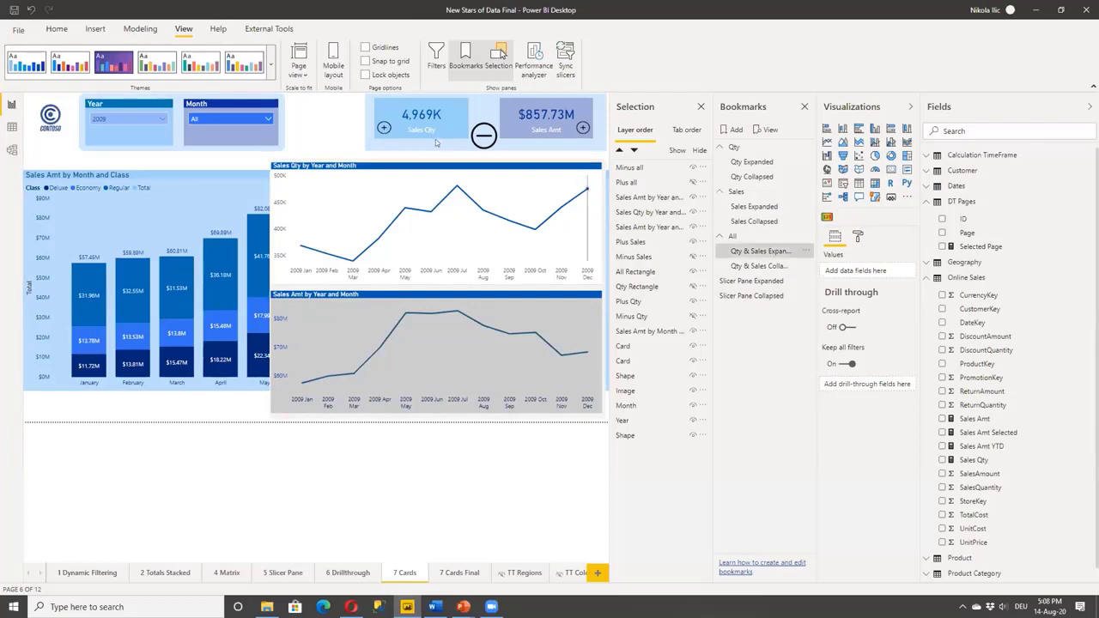
- Turn on the Plus Qty button's action on the Sales Qty card and link it to the Qty Expanded bookmark
{"action": "left_click", "coordinate": [384, 126]}
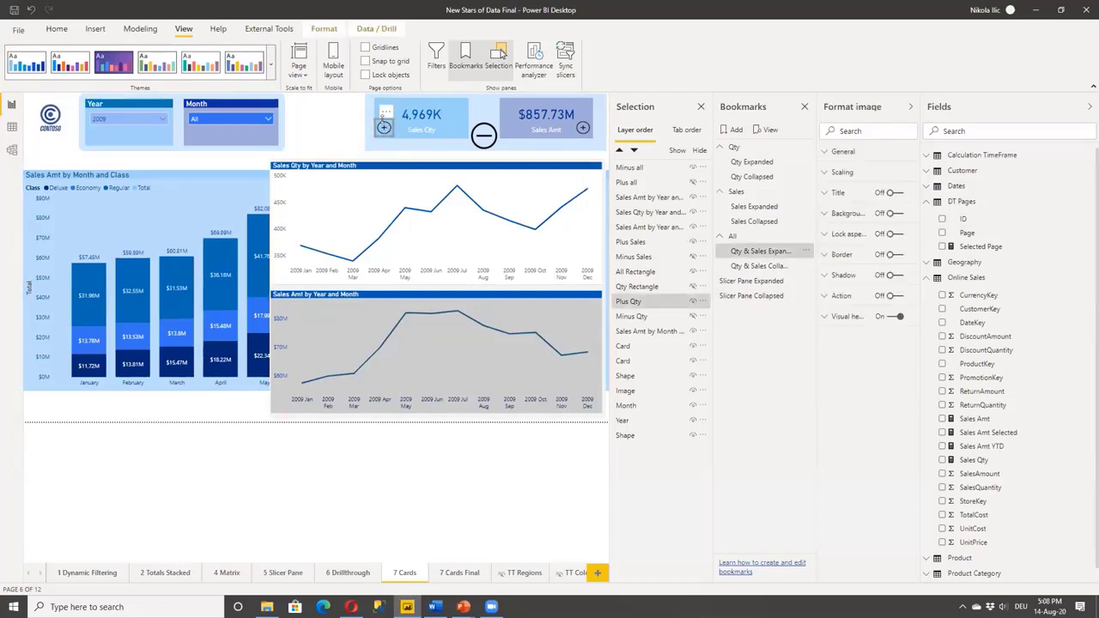
{"action": "left_click", "coordinate": [841, 297]}
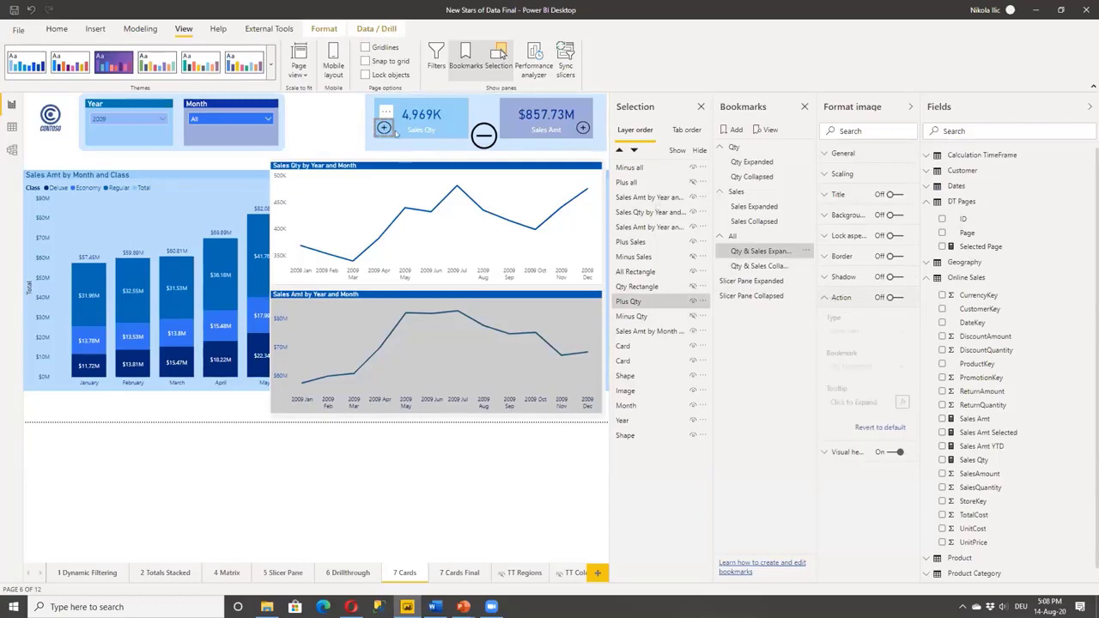
{"action": "left_click", "coordinate": [893, 298]}
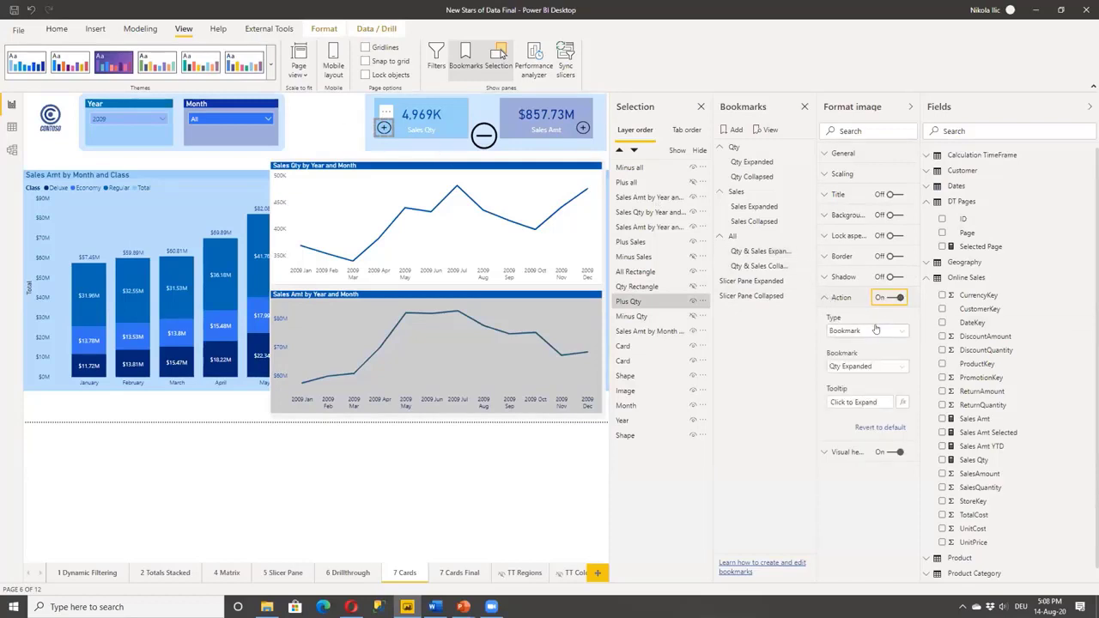
{"action": "left_click", "coordinate": [868, 366]}
{"action": "left_click", "coordinate": [873, 391]}
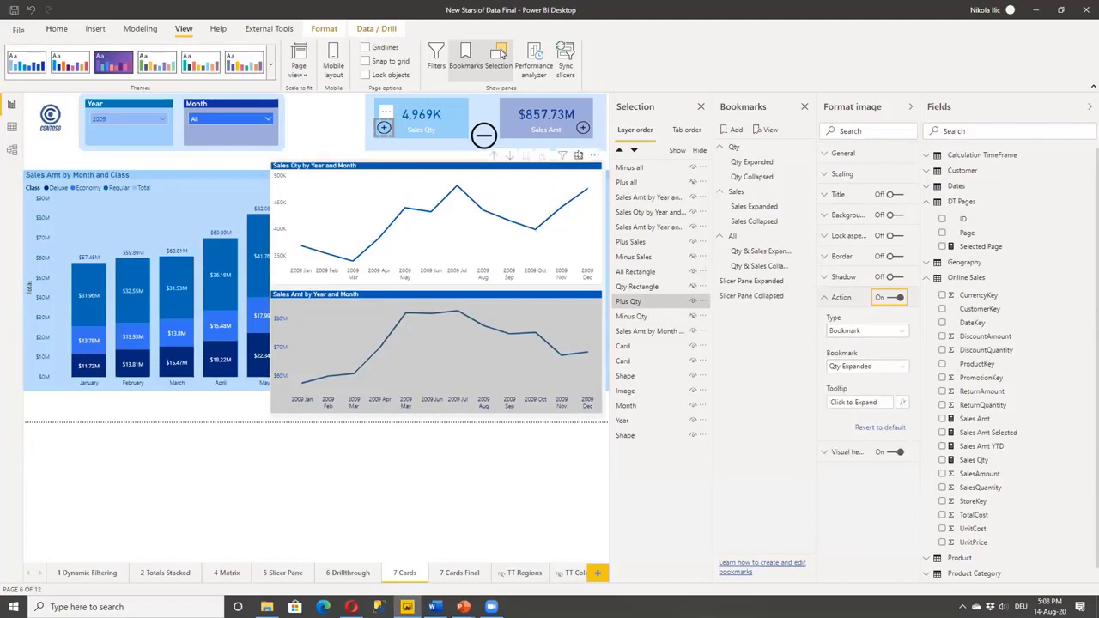
- Turn on the Plus Sales button's action on the Sales Amt card and link it to the Sales Expanded bookmark
{"action": "left_click", "coordinate": [583, 128]}
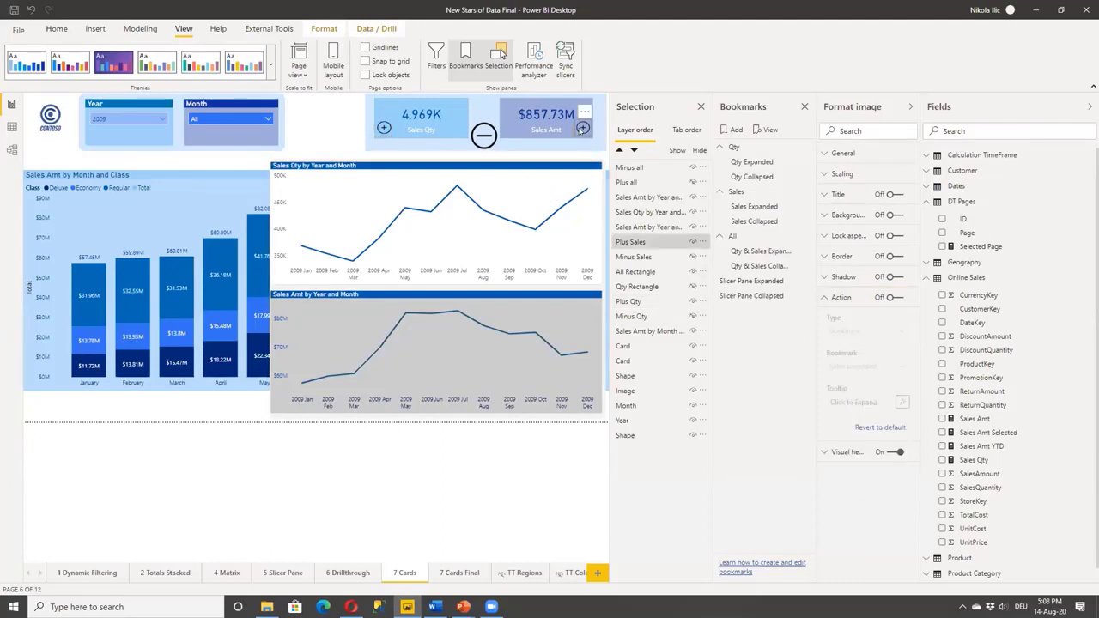
{"action": "left_click", "coordinate": [893, 297]}
{"action": "left_click", "coordinate": [865, 366]}
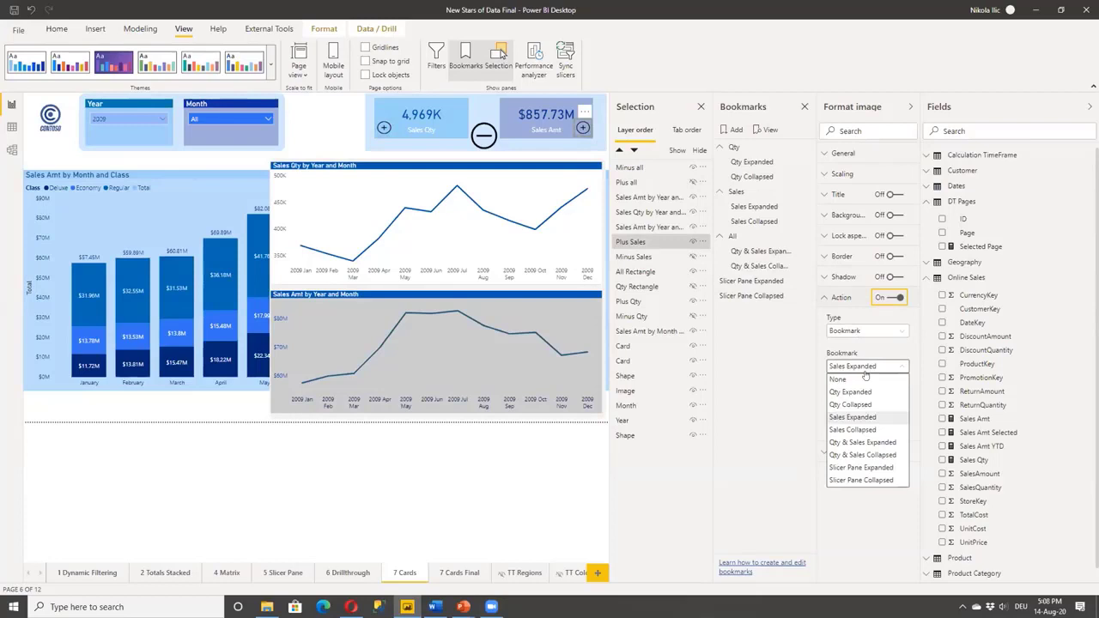
{"action": "left_click", "coordinate": [859, 418]}
{"action": "left_click", "coordinate": [824, 297]}
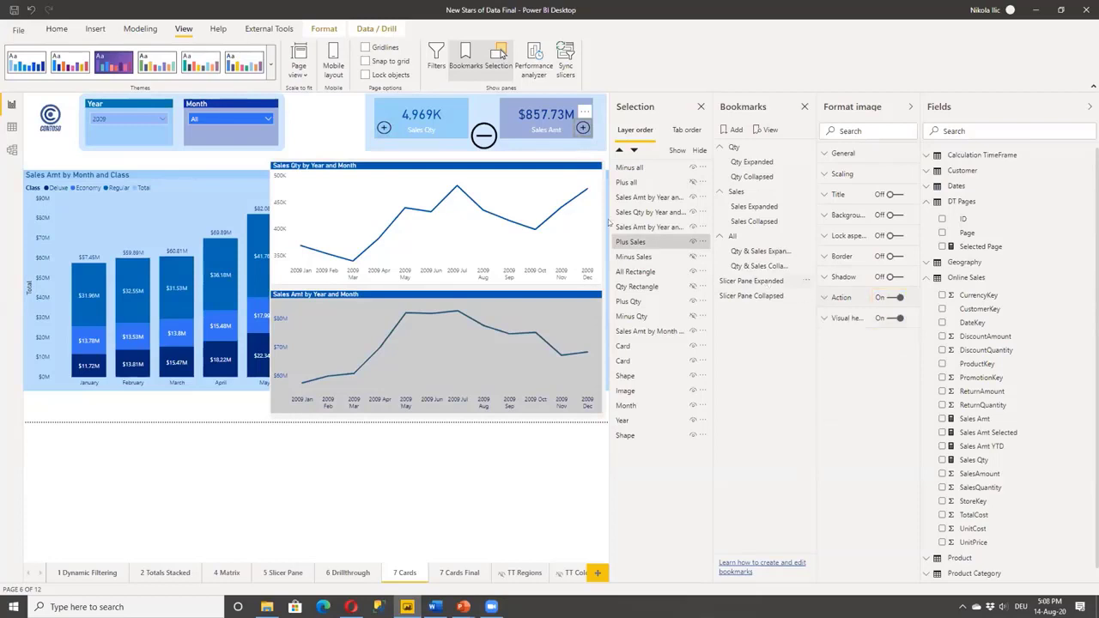
- Check the bookmark actions of the Minus all and Plus all buttons, swapping their visibility to reach each one and restoring it
{"action": "left_click", "coordinate": [485, 138]}
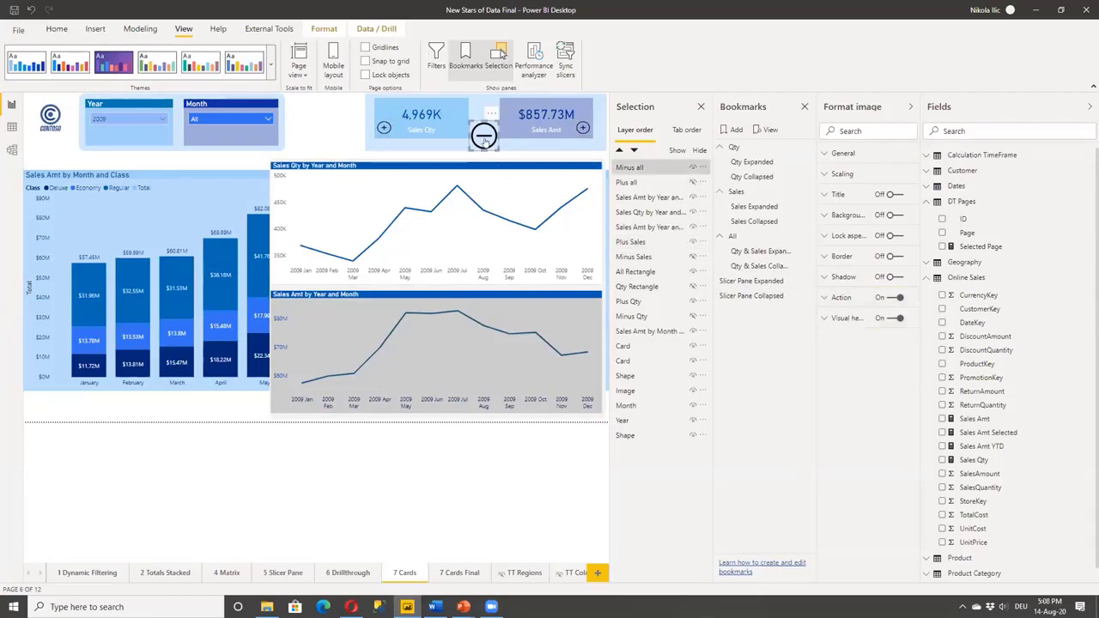
{"action": "left_click", "coordinate": [853, 298]}
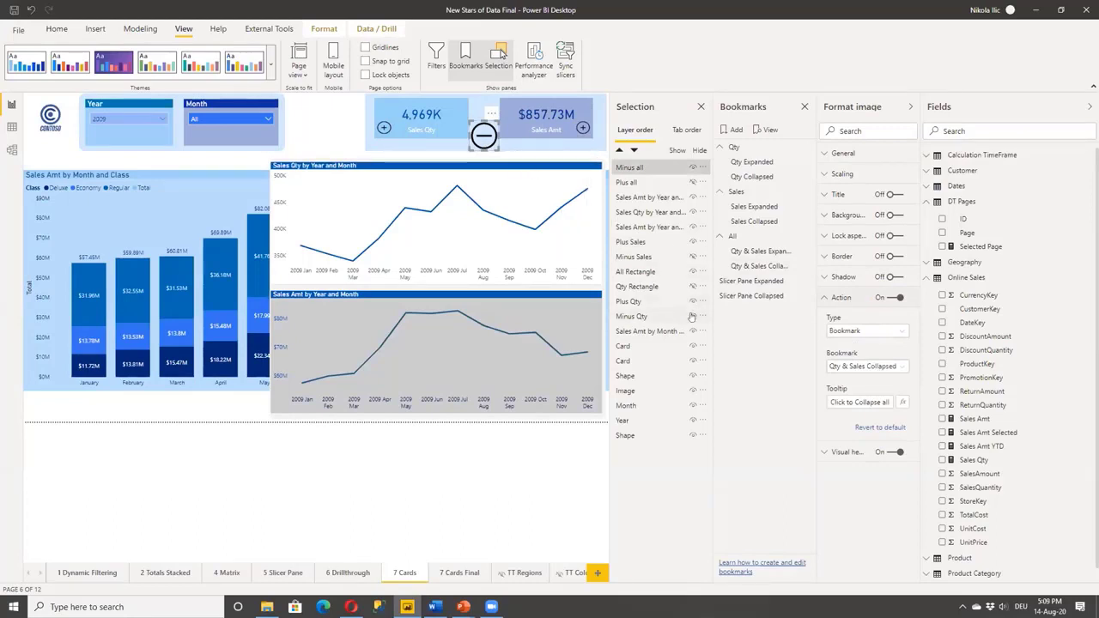
{"action": "left_click", "coordinate": [692, 167]}
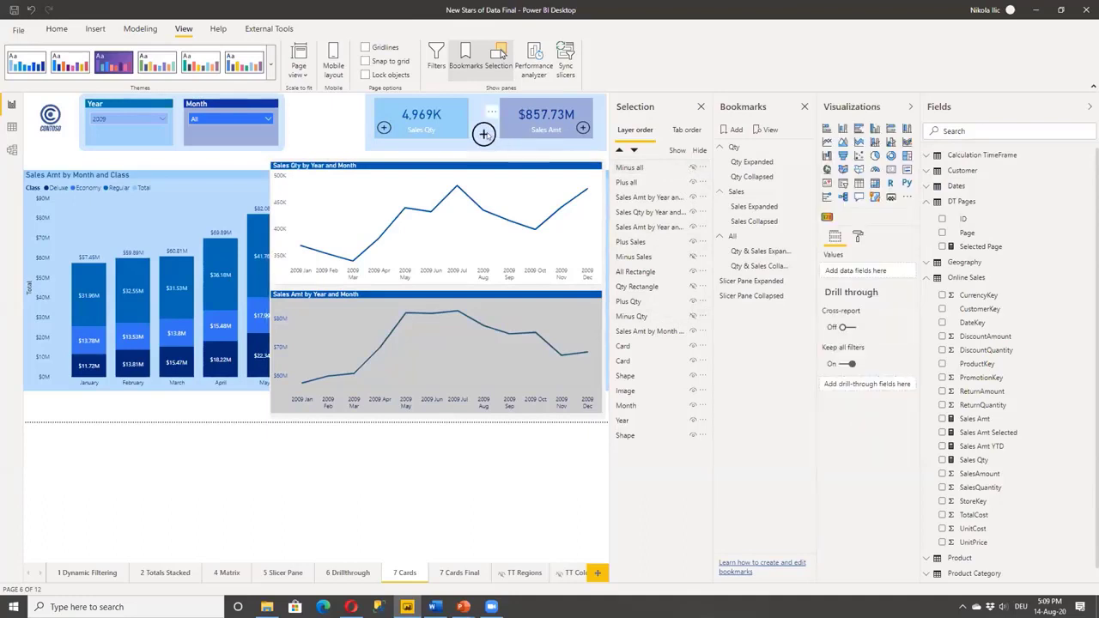
{"action": "left_click", "coordinate": [488, 136]}
{"action": "left_click", "coordinate": [889, 297]}
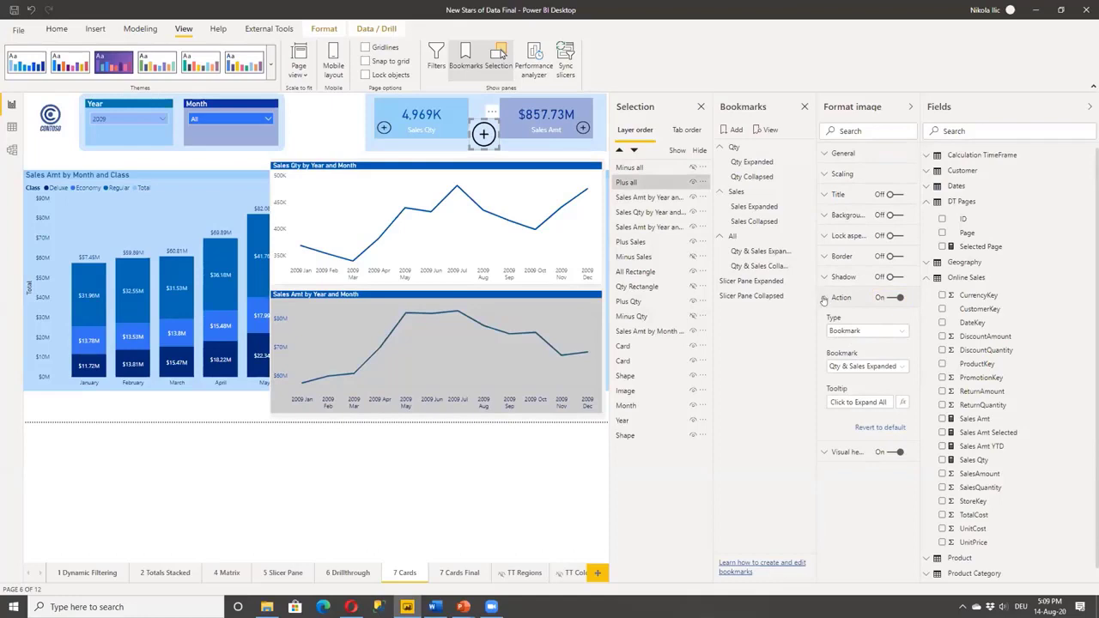
{"action": "left_click", "coordinate": [693, 182]}
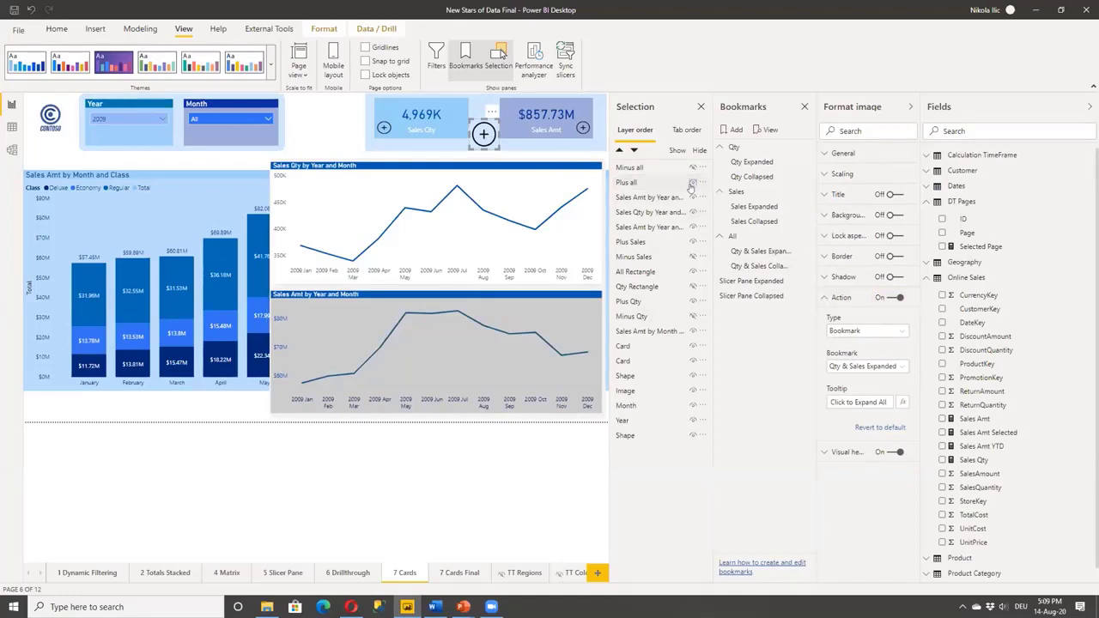
{"action": "left_click", "coordinate": [692, 168]}
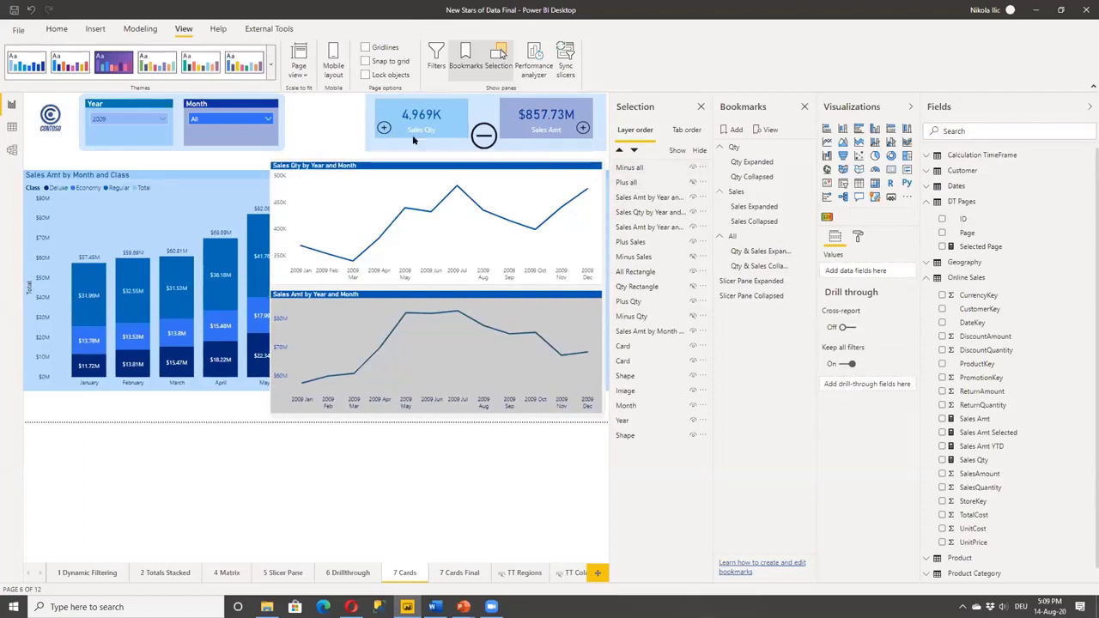
- Test Minus all by collapsing both trend charts, and test the Sales Qty card's buttons by expanding and collapsing its chart
{"action": "left_click", "coordinate": [483, 137]}
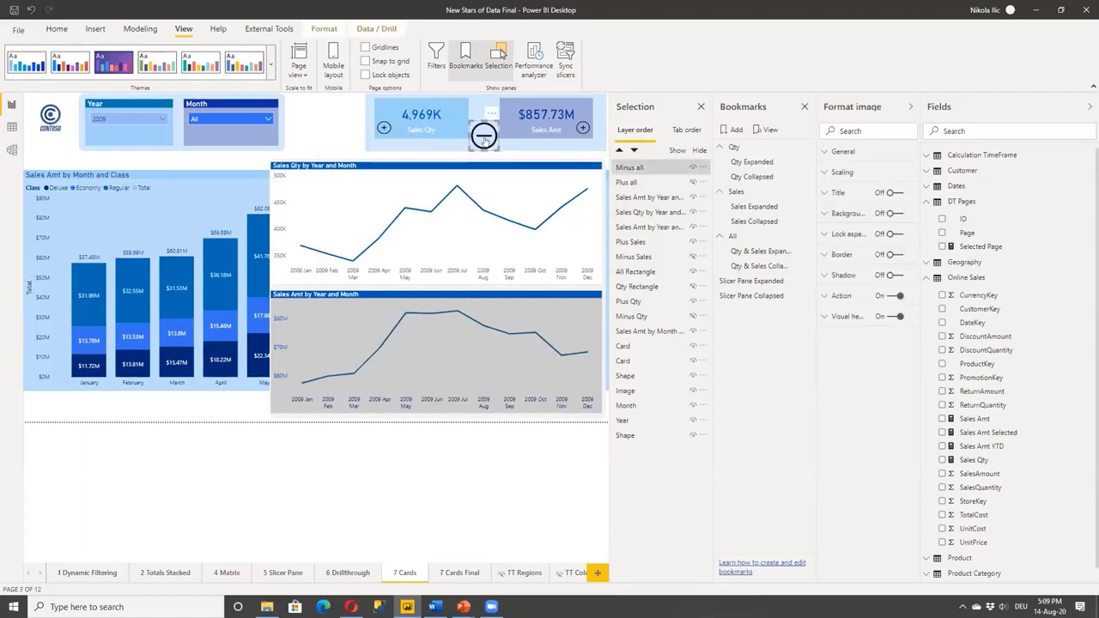
{"action": "left_click", "coordinate": [483, 137], "text": "ctrl"}
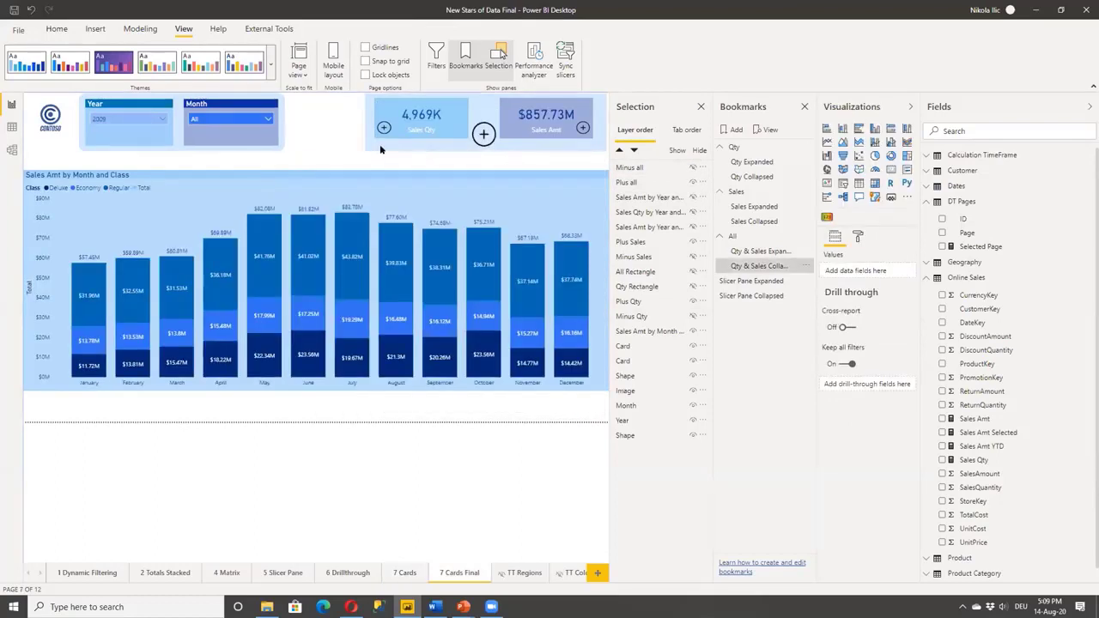
{"action": "left_click", "coordinate": [384, 127], "text": "ctrl"}
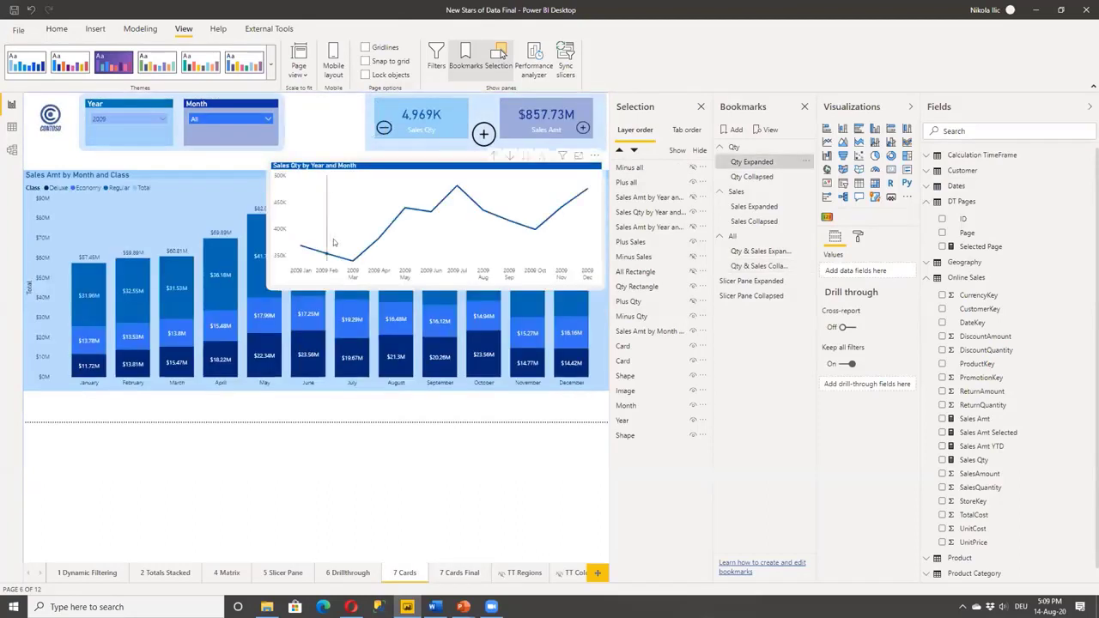
{"action": "left_click", "coordinate": [384, 128], "text": "ctrl"}
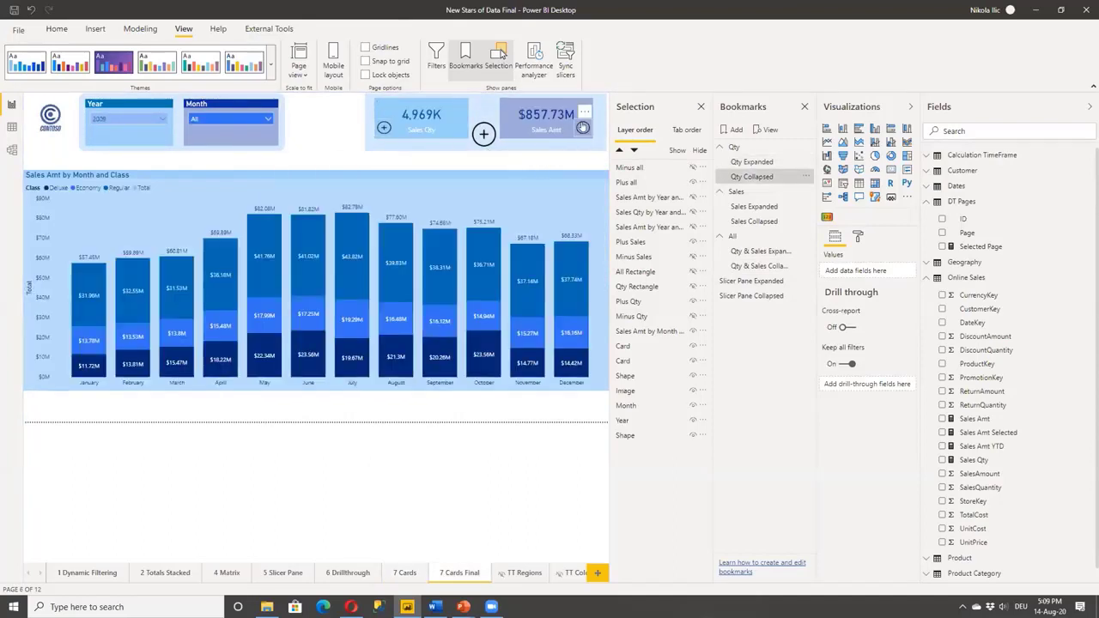
- Test the Sales Amt card's plus and minus buttons, and expand and collapse both trend charts with Plus all and Minus all
{"action": "left_click", "coordinate": [583, 127], "text": "ctrl"}
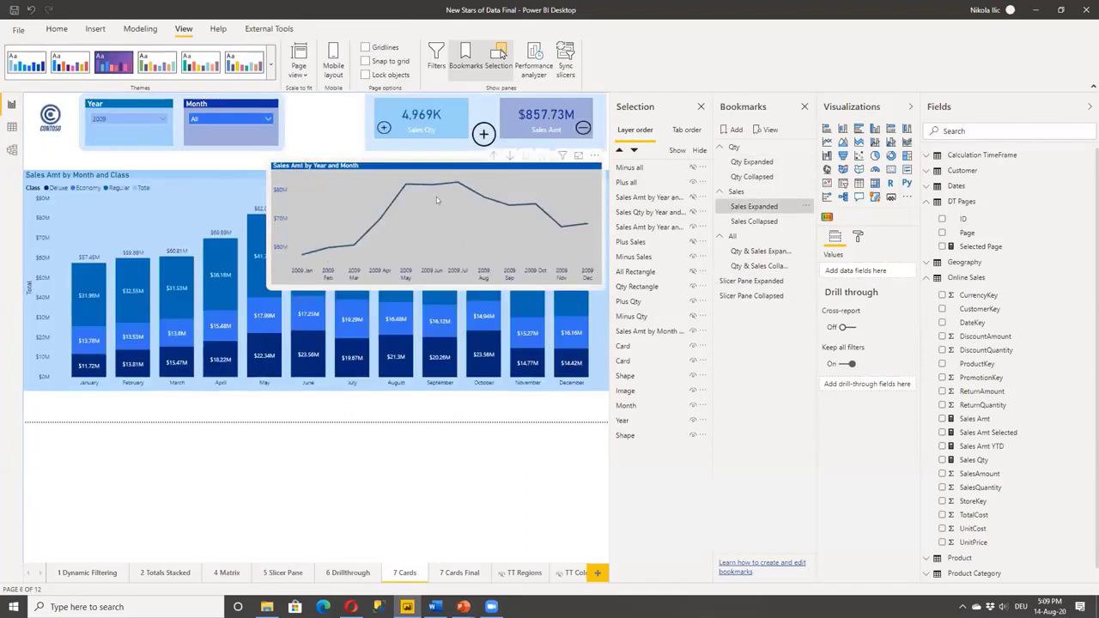
{"action": "left_click", "coordinate": [582, 128], "text": "ctrl"}
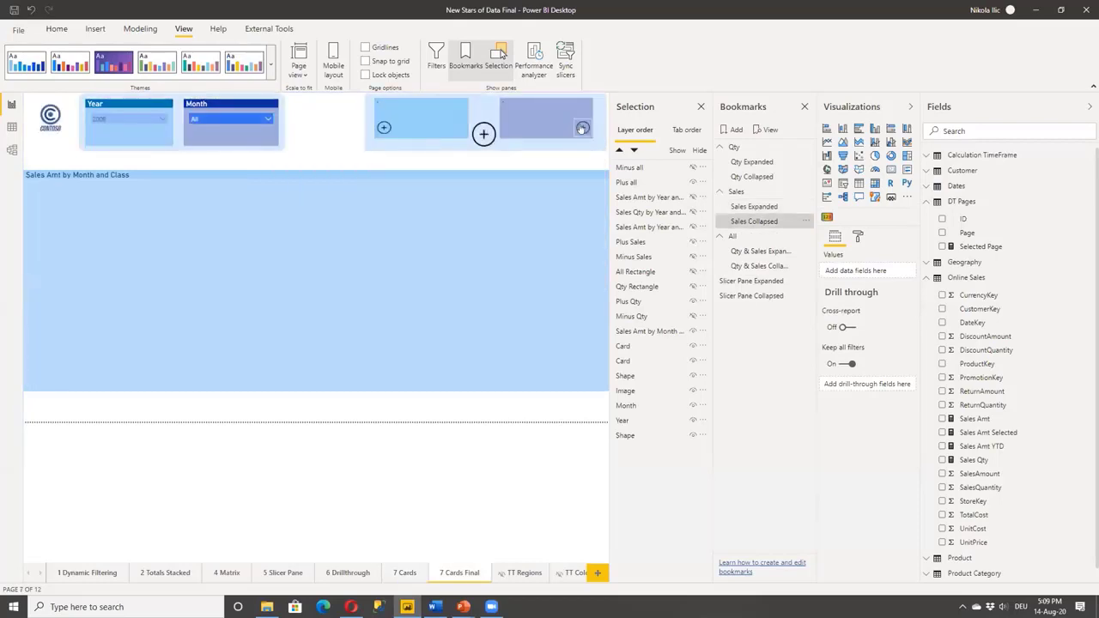
{"action": "left_click", "coordinate": [483, 134], "text": "ctrl"}
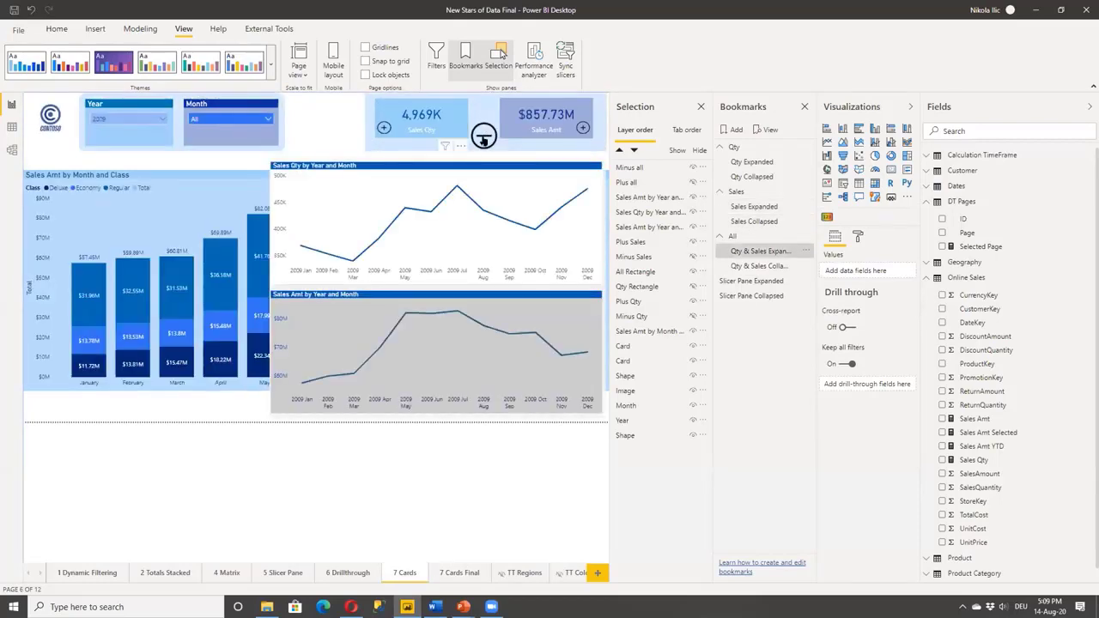
{"action": "left_click", "coordinate": [484, 135], "text": "ctrl"}
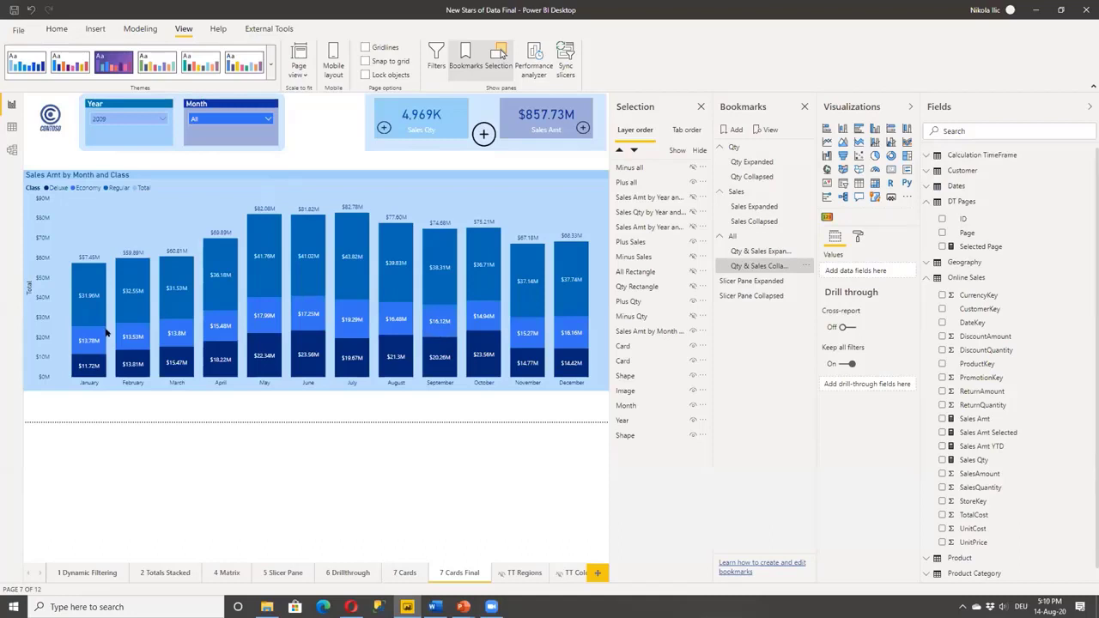
- Expand both trend charts with Plus all and cross-filter the page by the 2009 Jan point in the Sales Qty chart
{"action": "left_click", "coordinate": [483, 133], "text": "ctrl"}
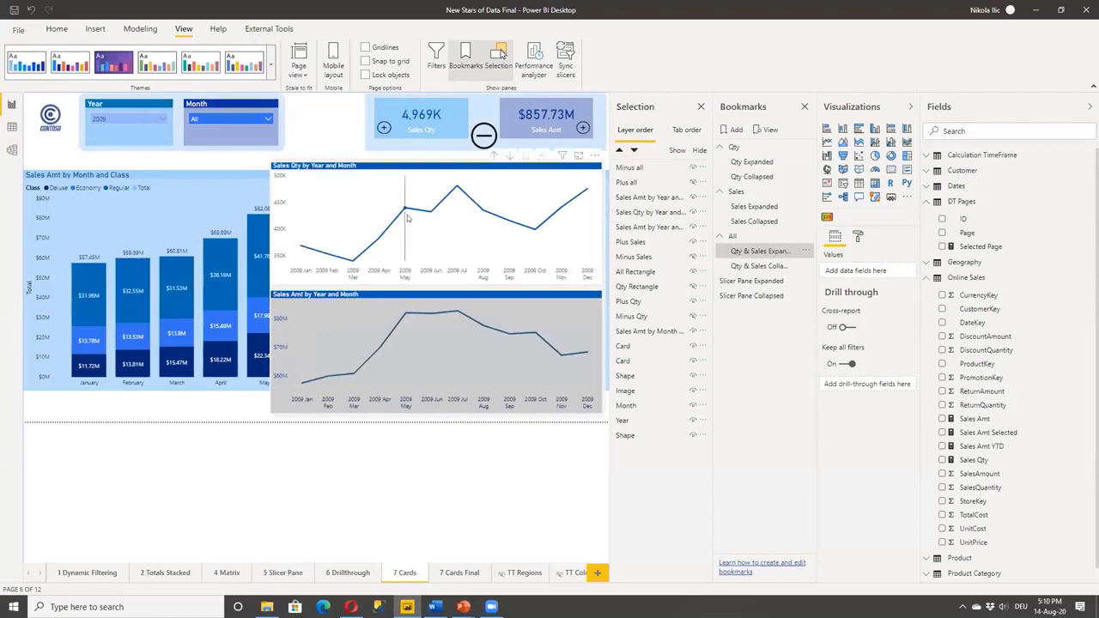
{"action": "mouse_move", "coordinate": [407, 211]}
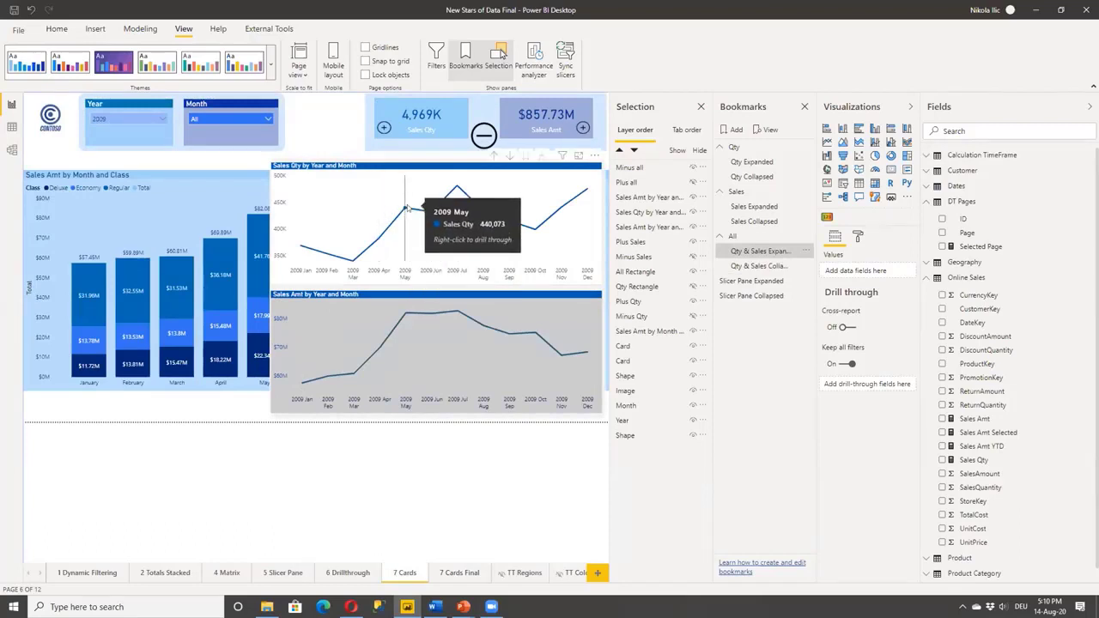
{"action": "left_click", "coordinate": [302, 247]}
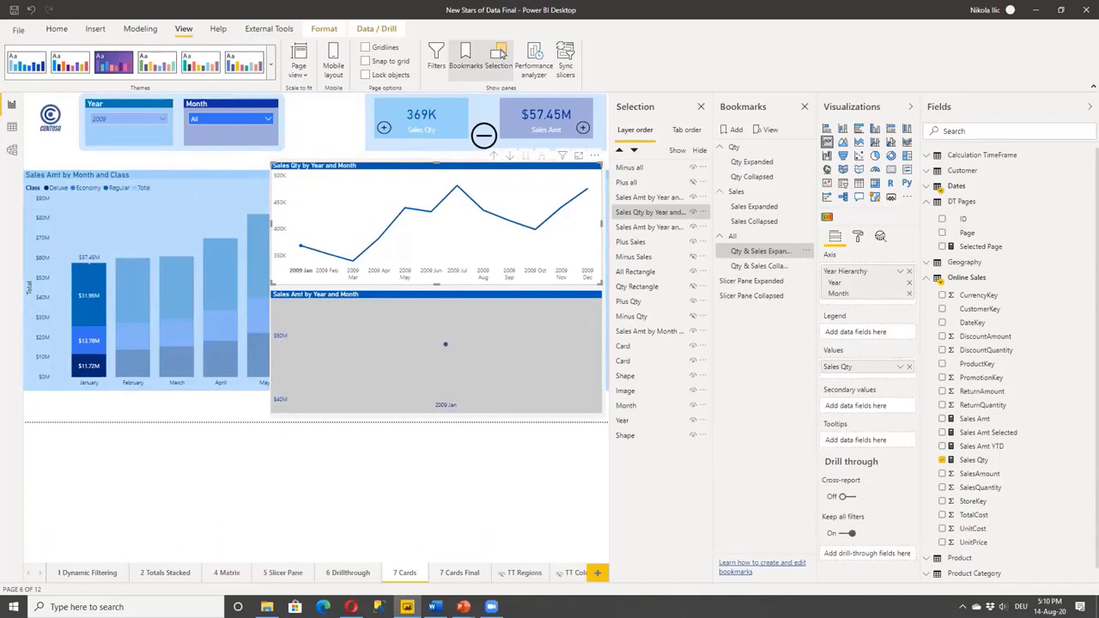
- Switch to the PowerPoint slide show
{"action": "mouse_move", "coordinate": [463, 607]}
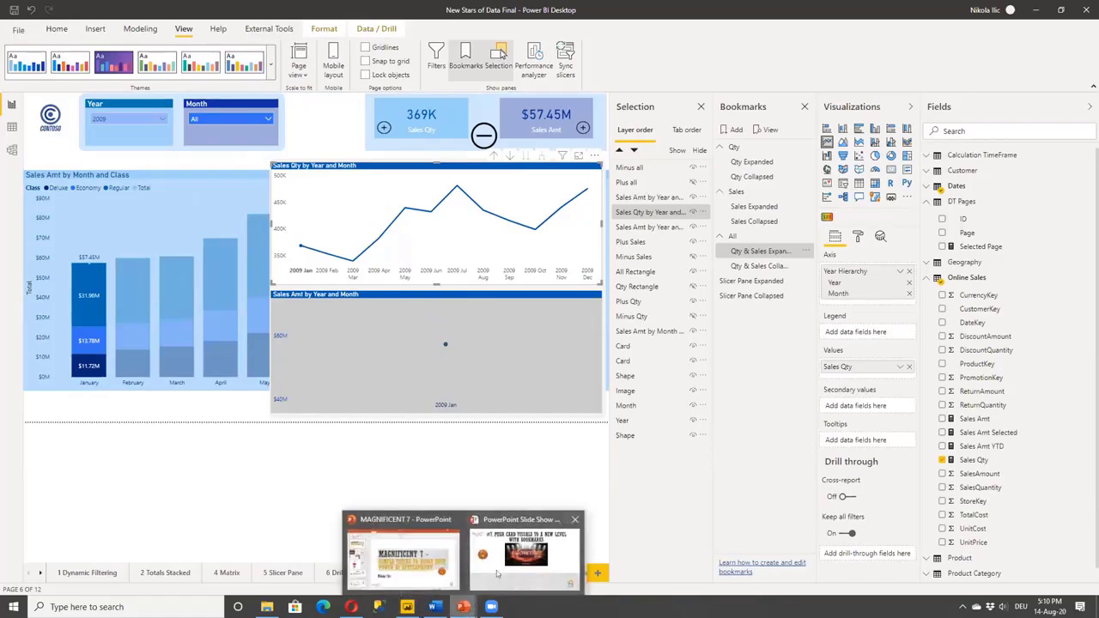